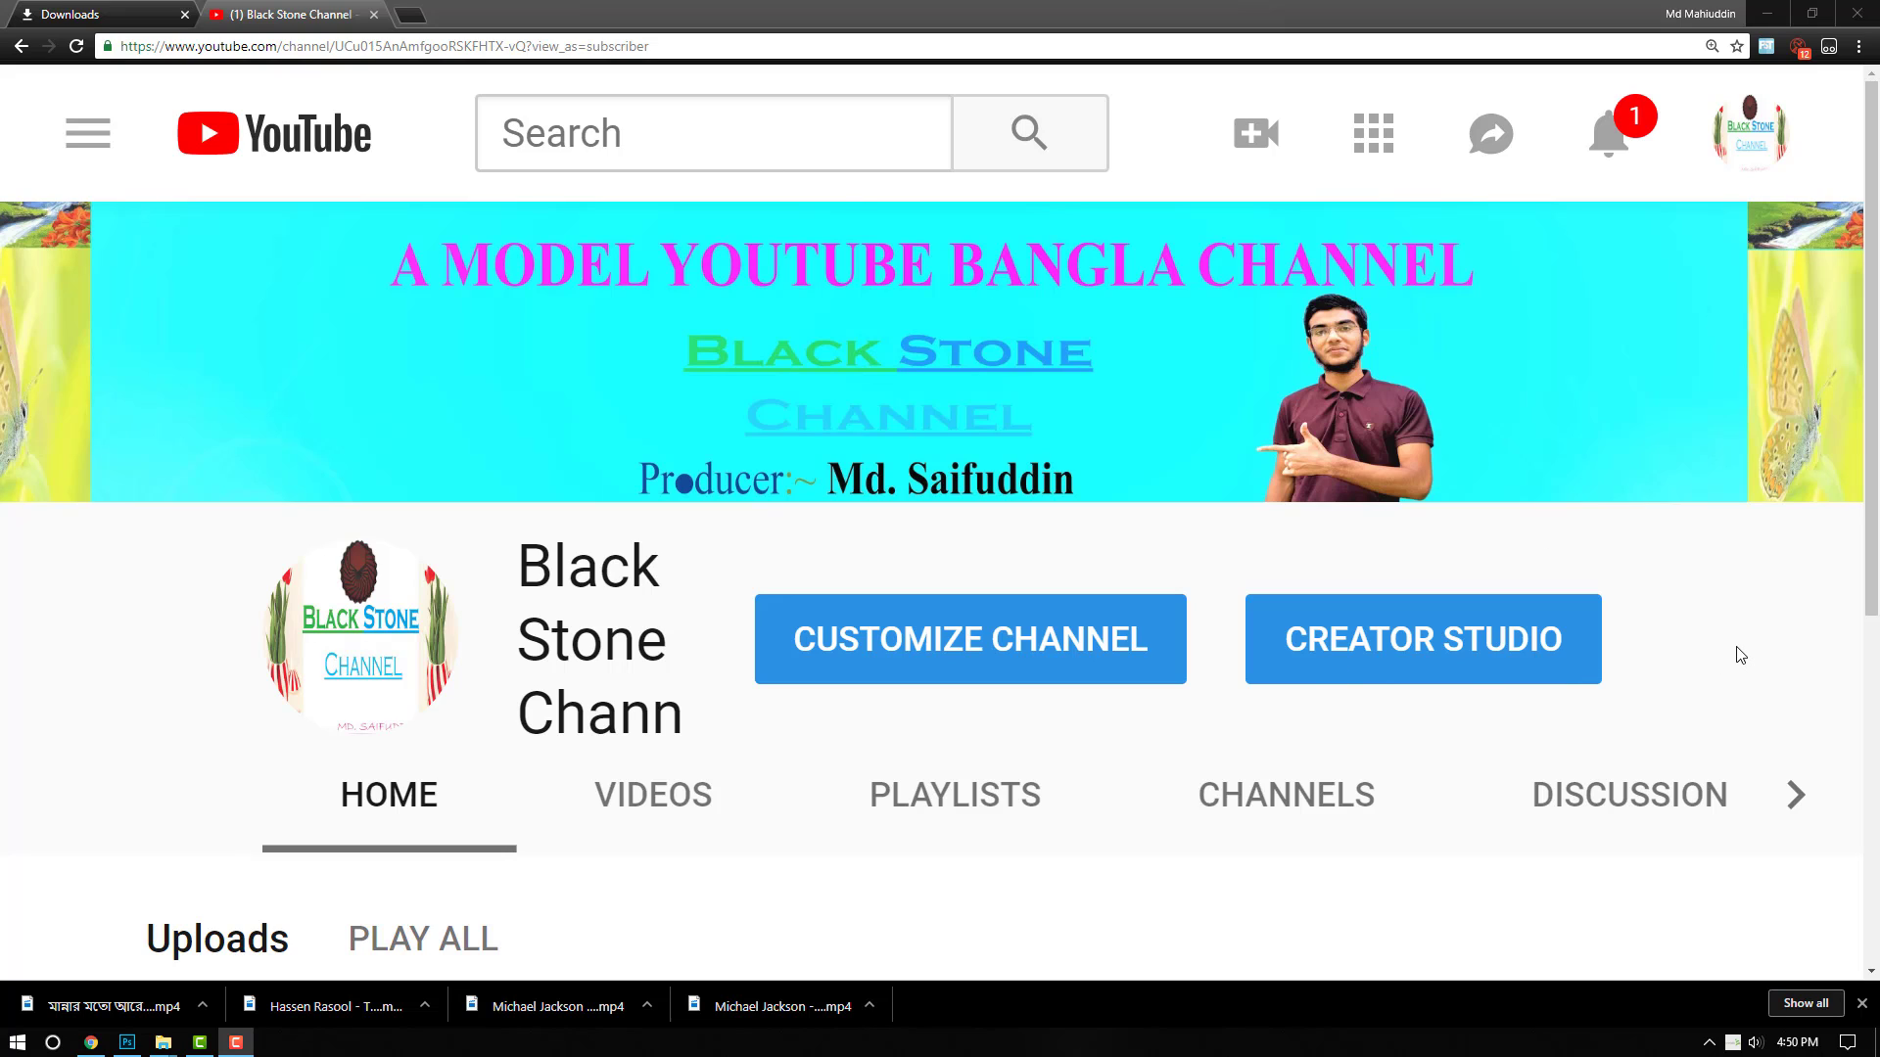
Step: Open the channel art upload window, then close it without changes
{"action": "mouse_move", "coordinate": [1871, 599]}
{"action": "left_mouse_down"}
{"action": "mouse_move", "coordinate": [1877, 795]}
{"action": "mouse_move", "coordinate": [1853, 573]}
{"action": "left_mouse_up"}
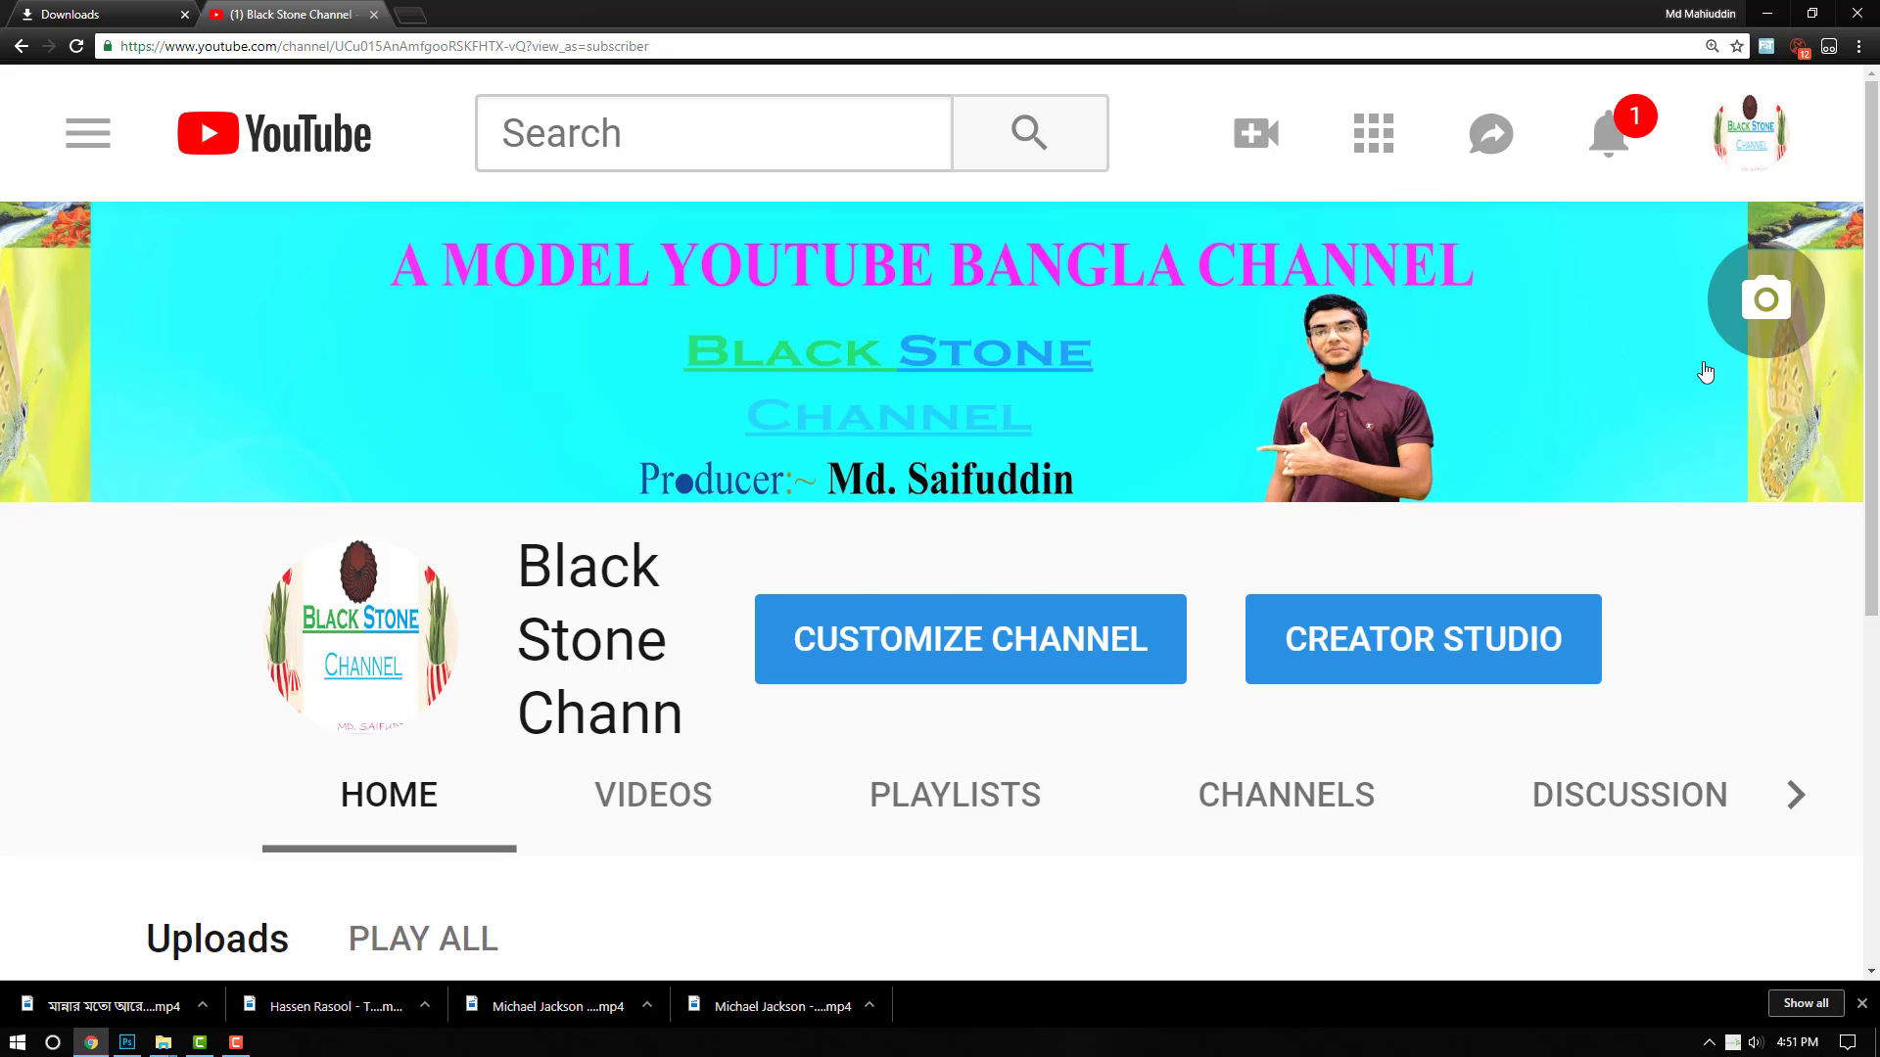
{"action": "mouse_move", "coordinate": [1768, 302]}
{"action": "left_click", "coordinate": [1775, 307]}
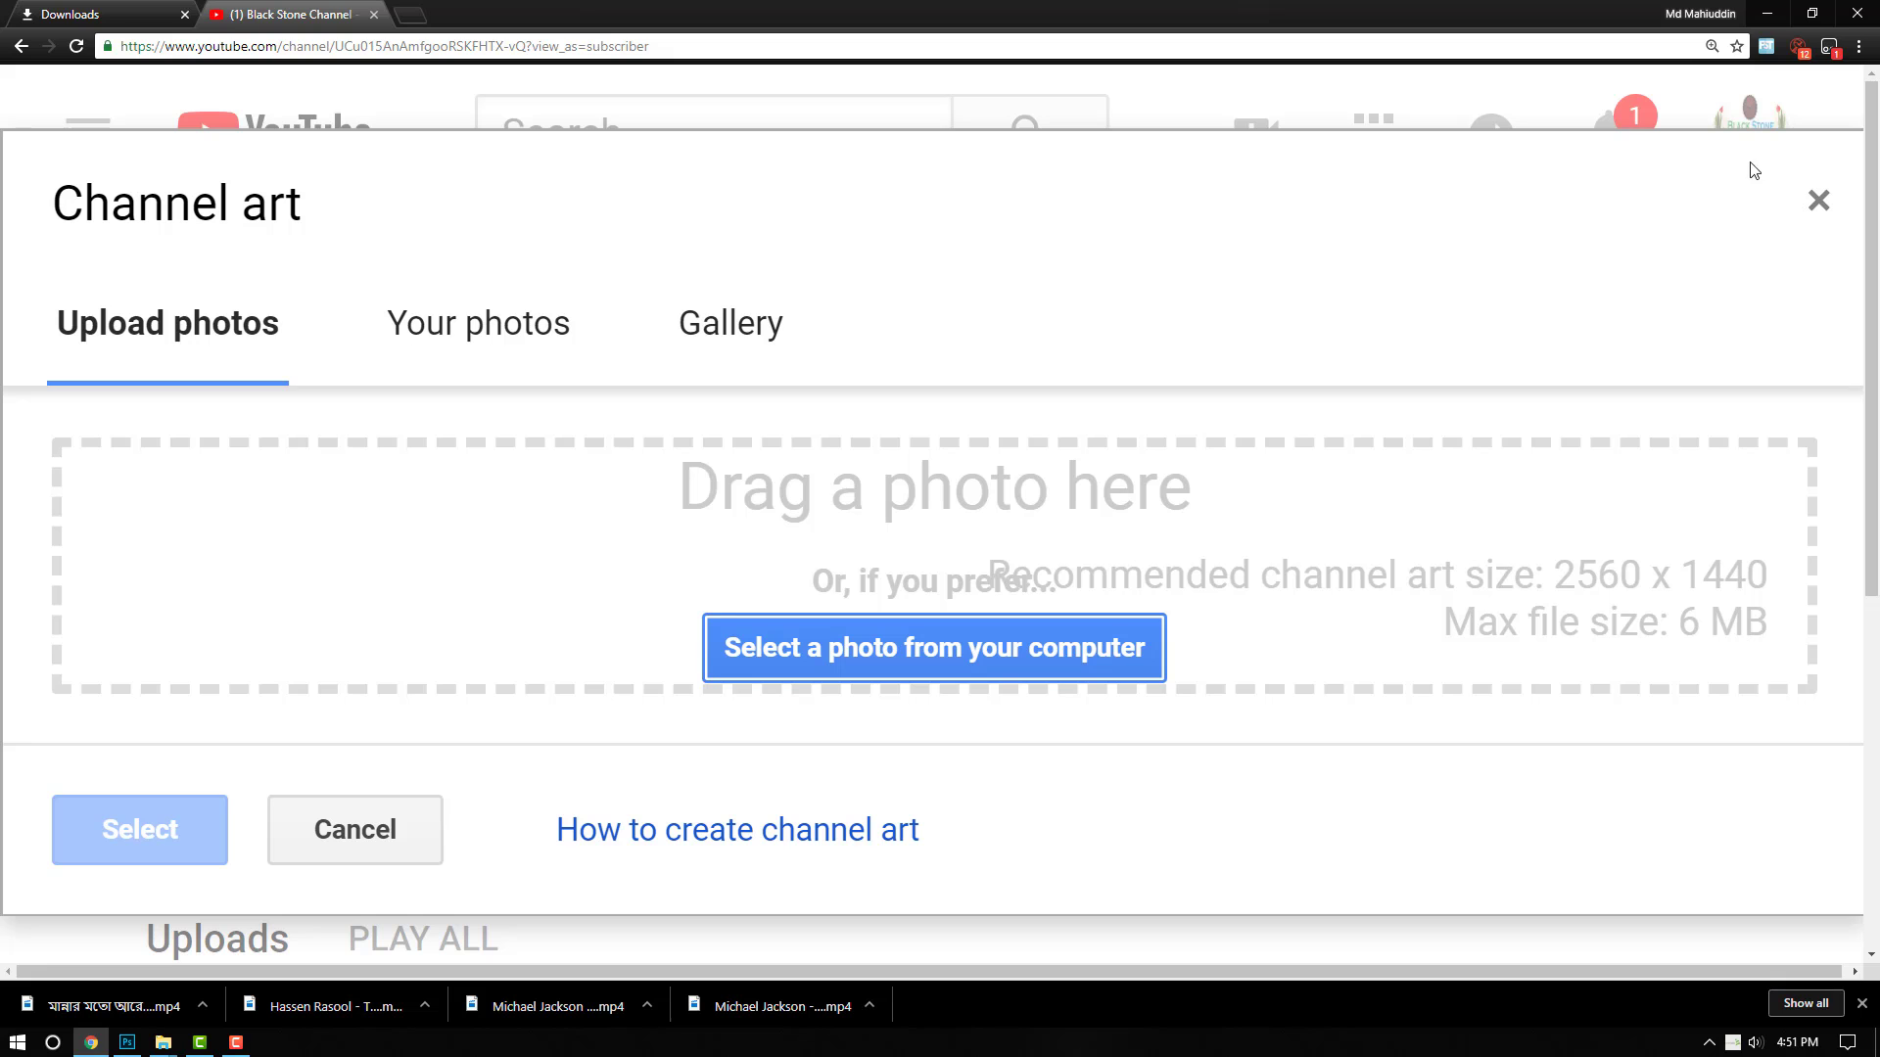
{"action": "left_click", "coordinate": [1819, 202]}
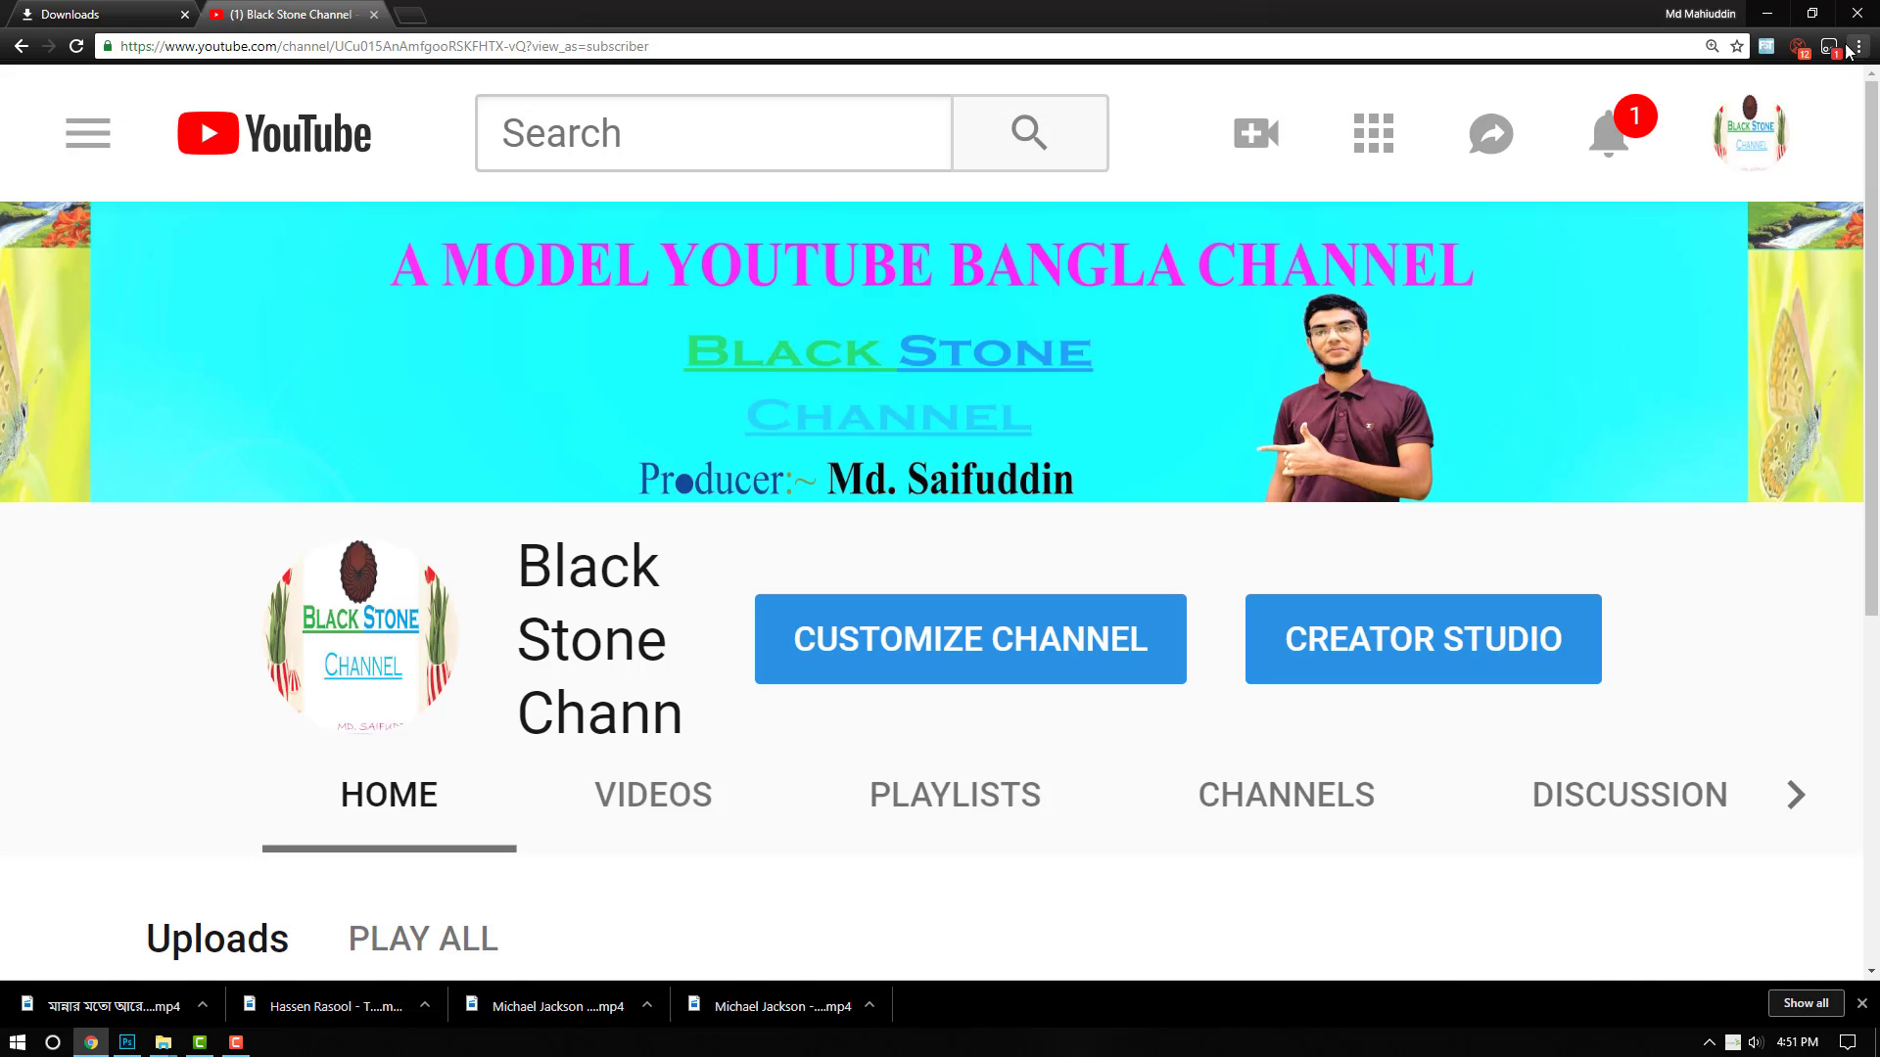
Step: Minimize Chrome, refresh the desktop, and launch Adobe Illustrator CC 2017 from its shortcut
{"action": "left_click", "coordinate": [1765, 12]}
{"action": "right_click", "coordinate": [645, 402]}
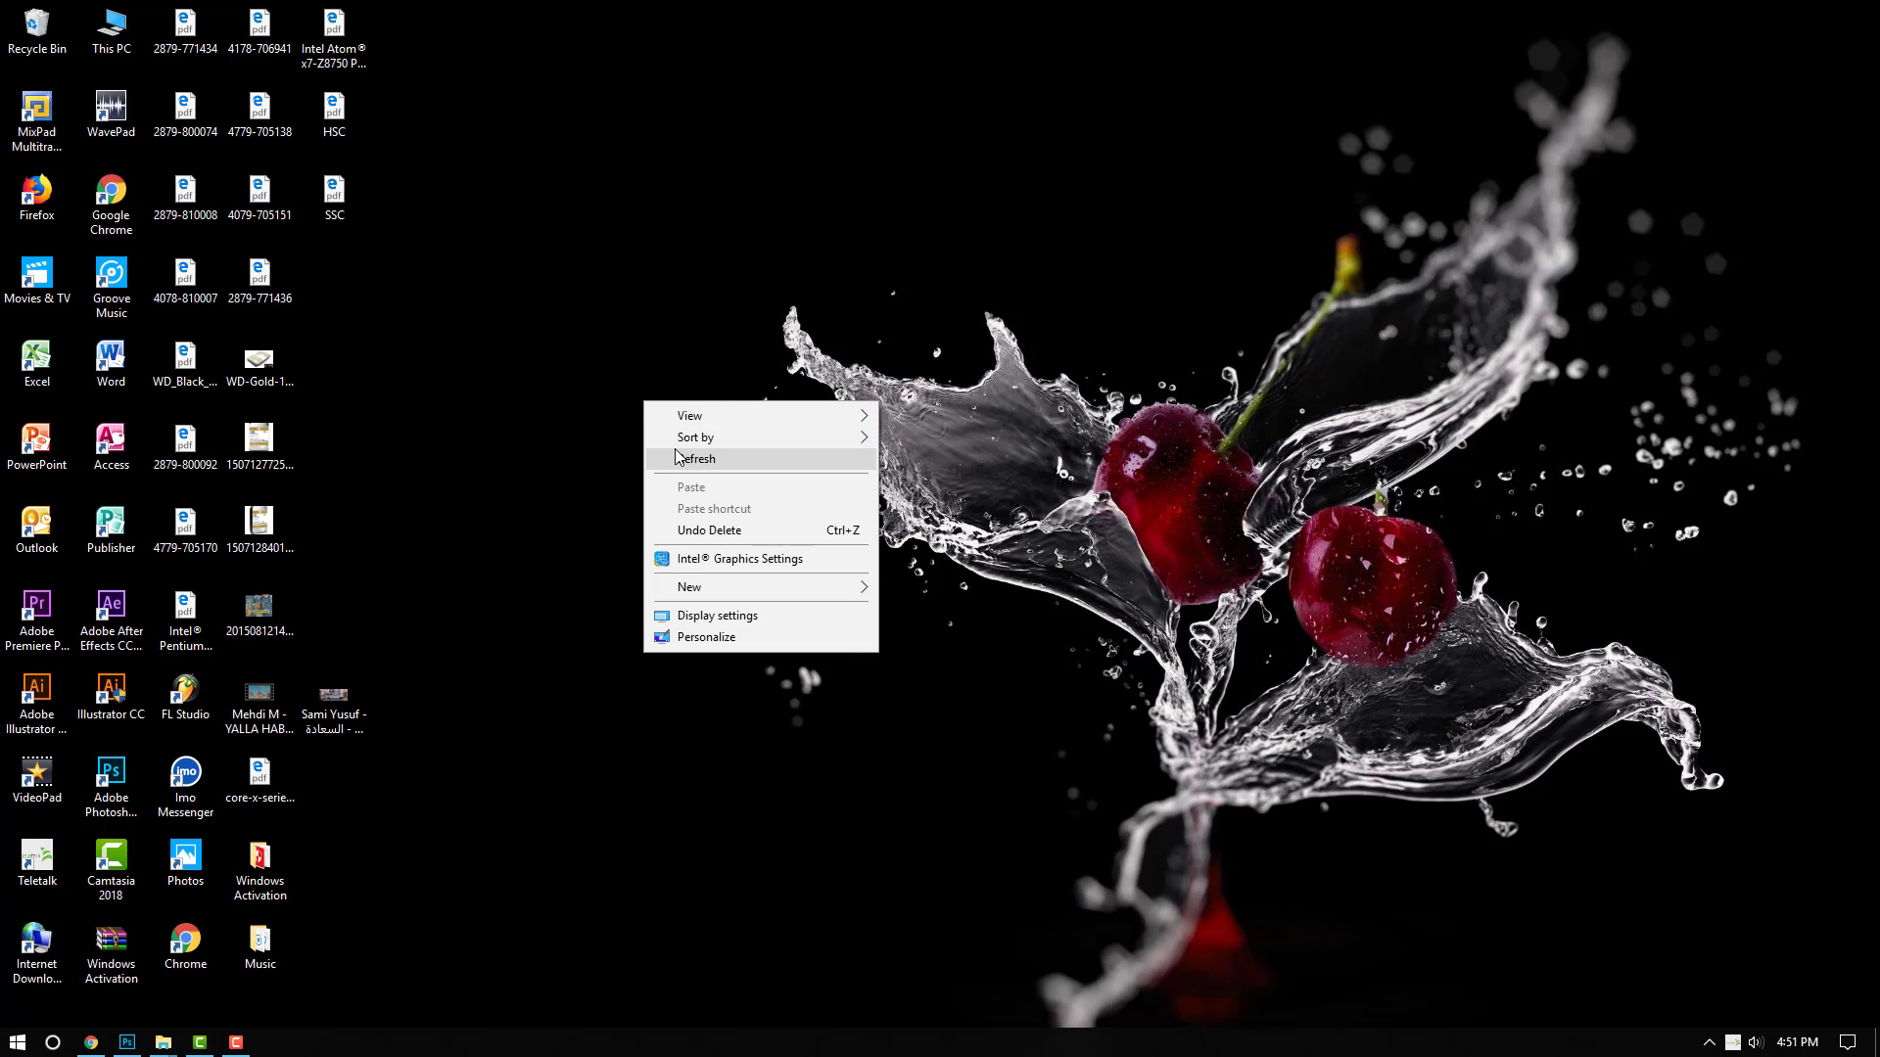
{"action": "left_click", "coordinate": [686, 457]}
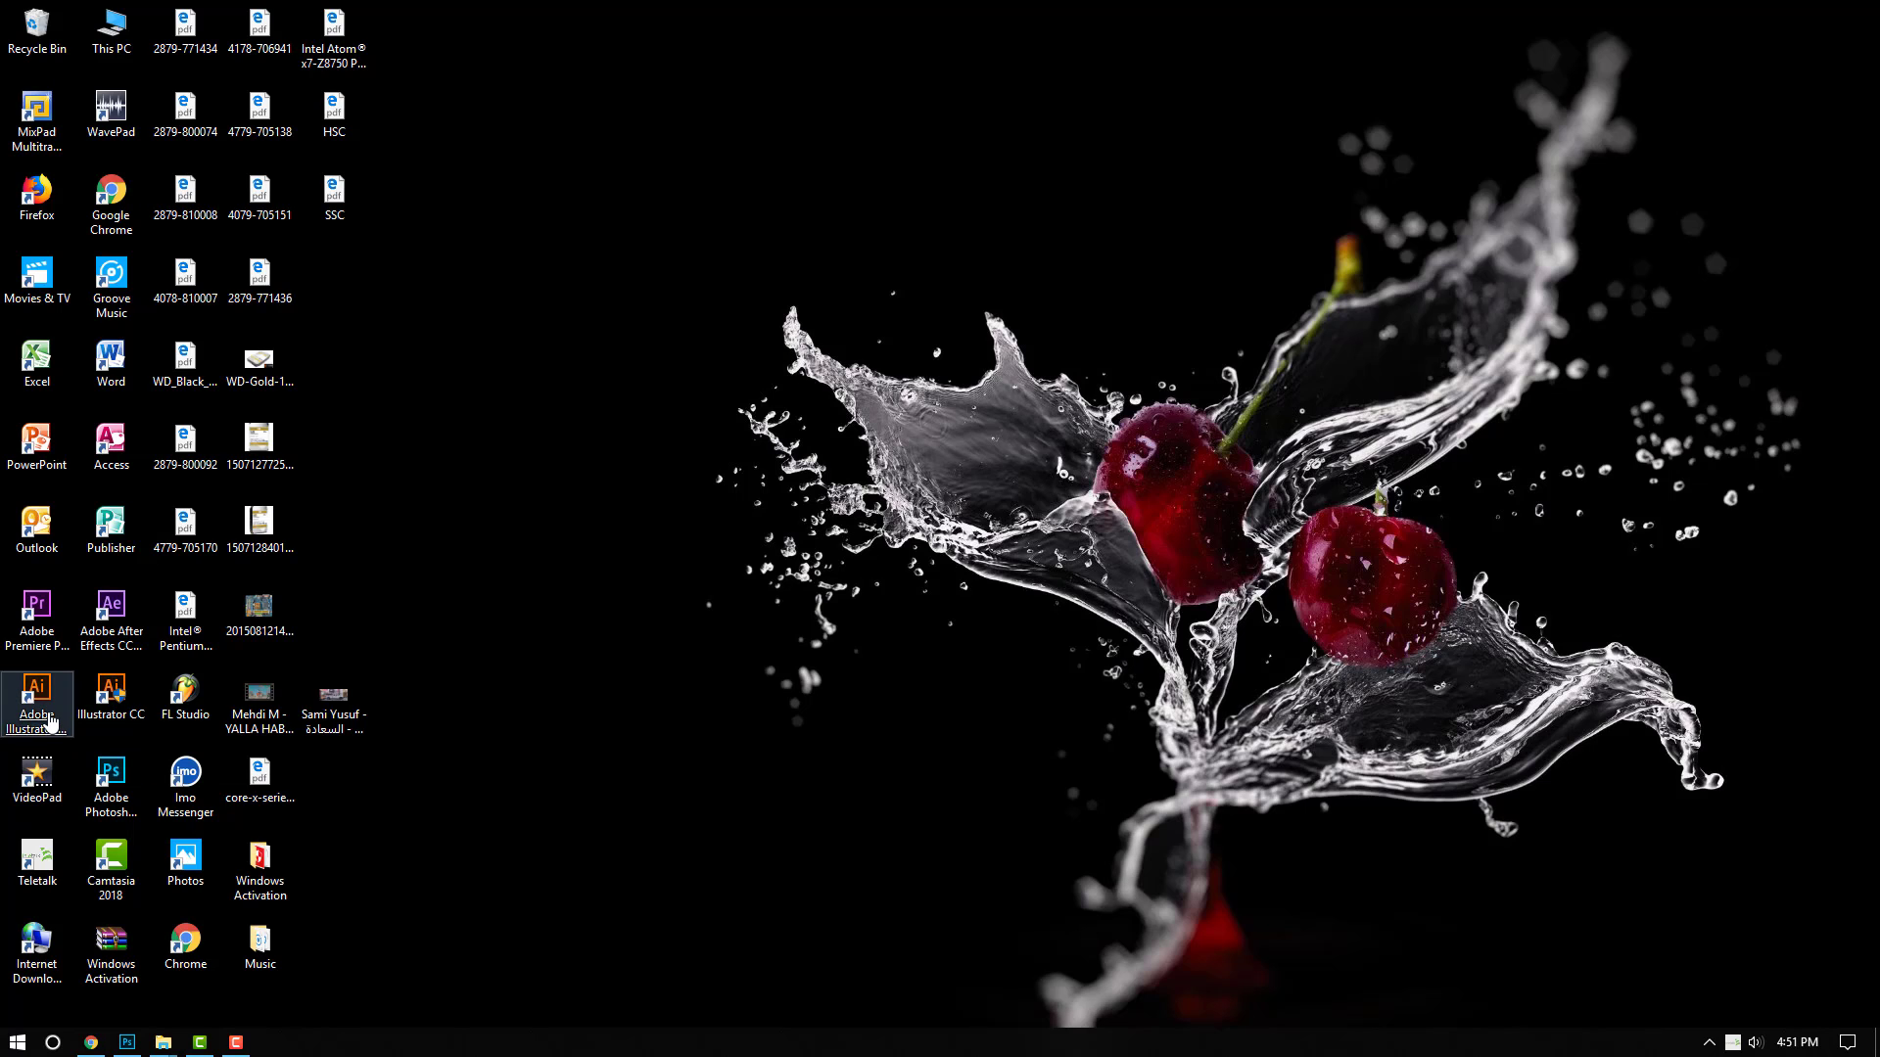
{"action": "left_click", "coordinate": [49, 721]}
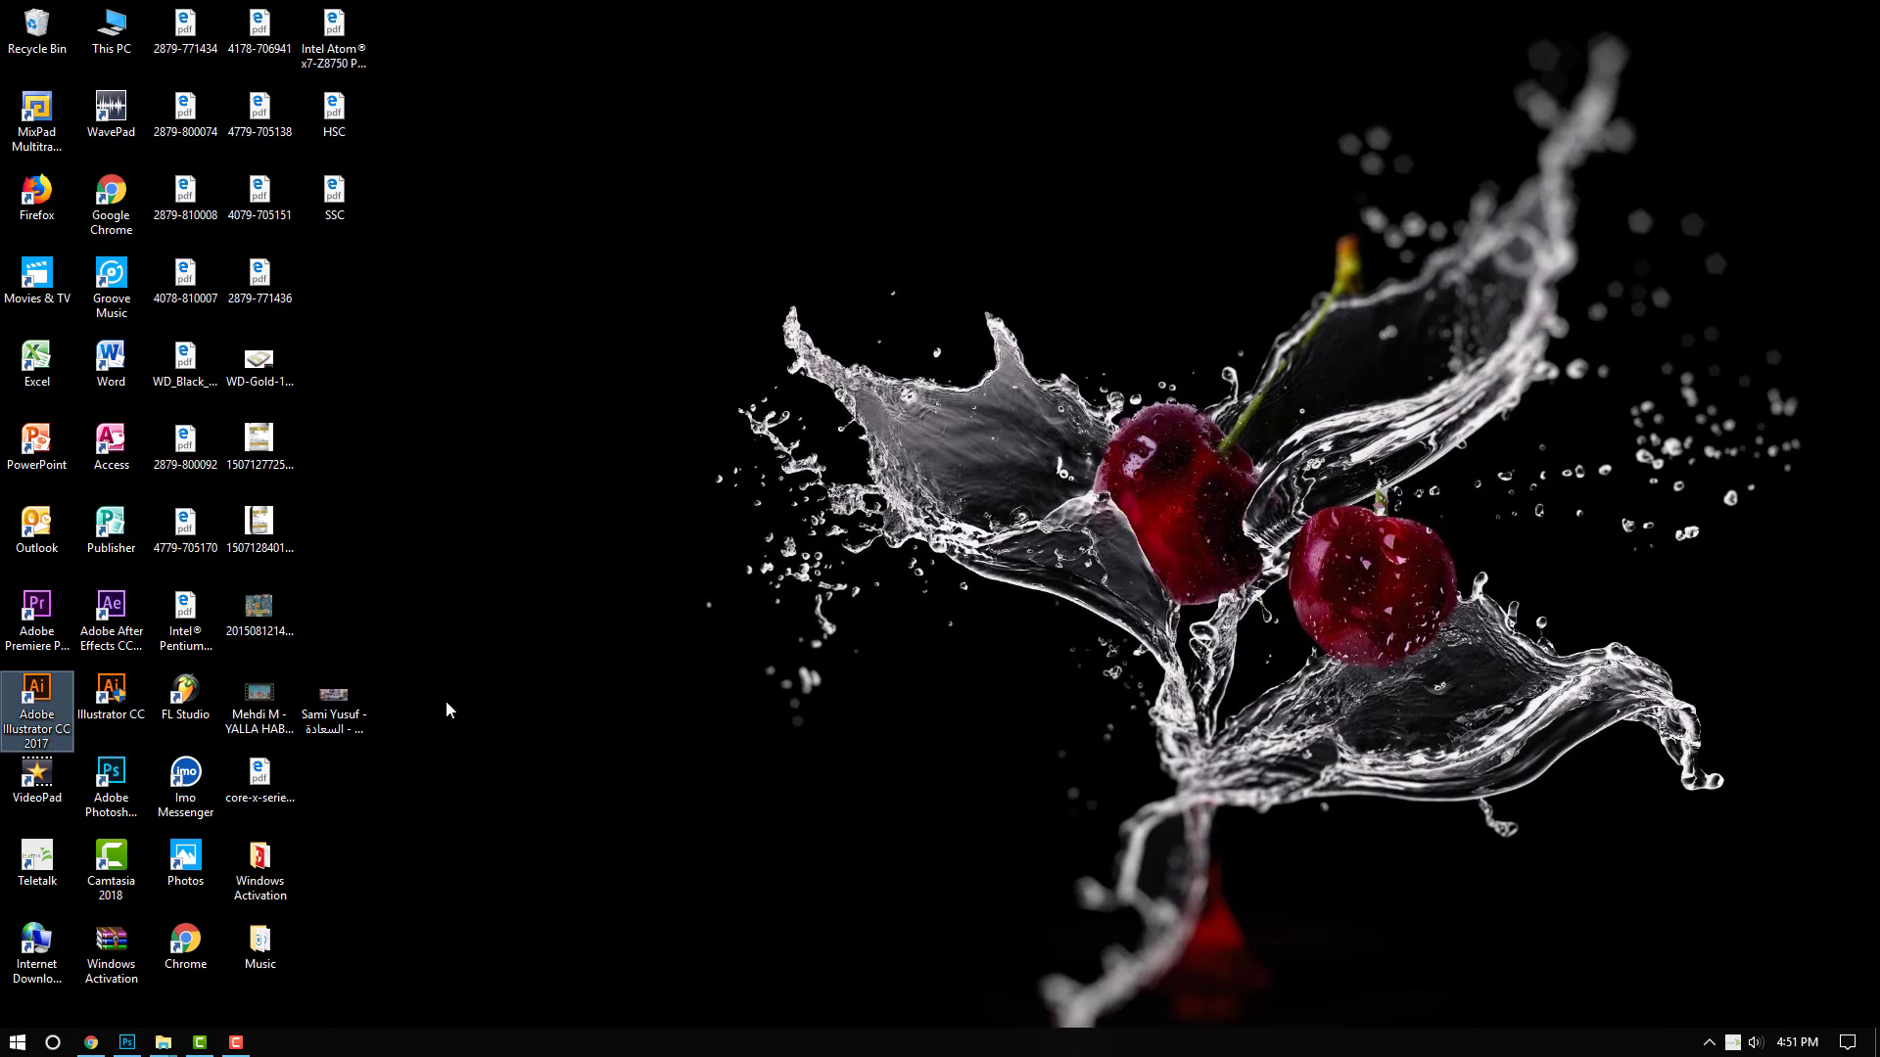
{"action": "right_click", "coordinate": [437, 536]}
{"action": "left_click", "coordinate": [480, 591]}
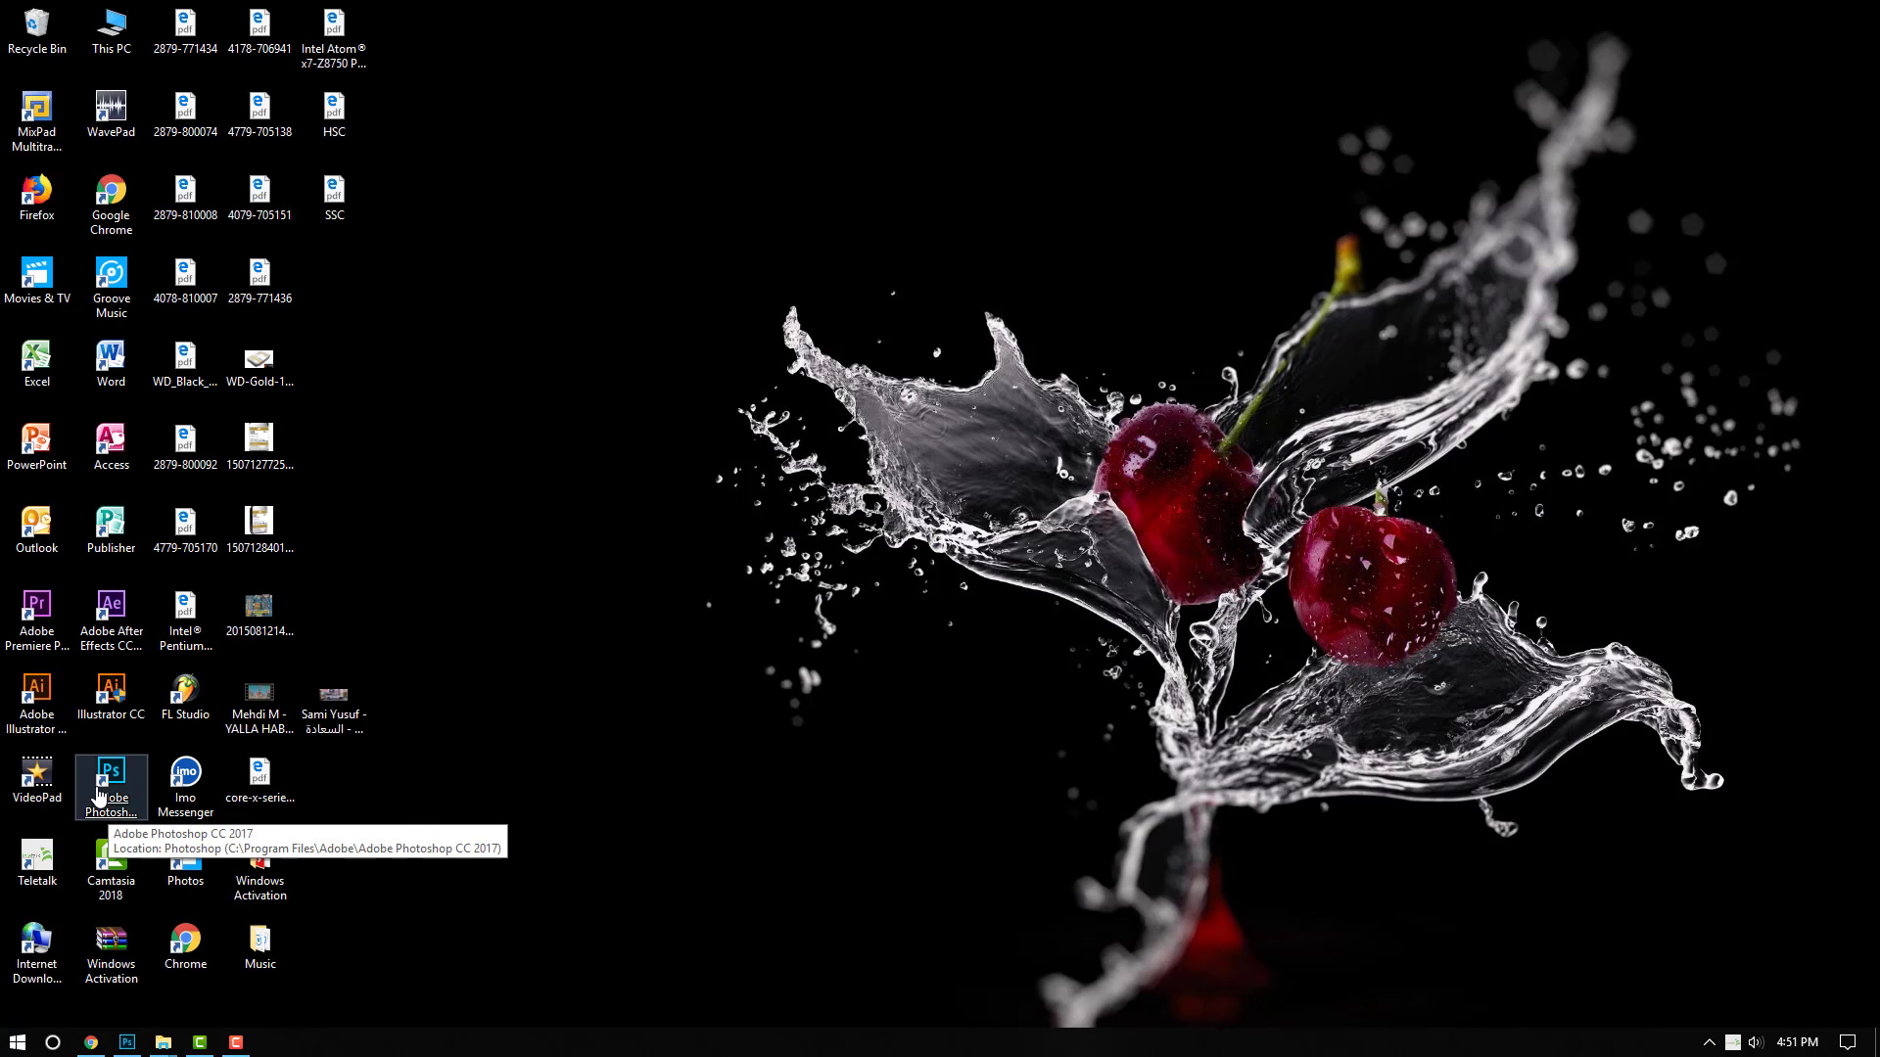
{"action": "left_click", "coordinate": [39, 717]}
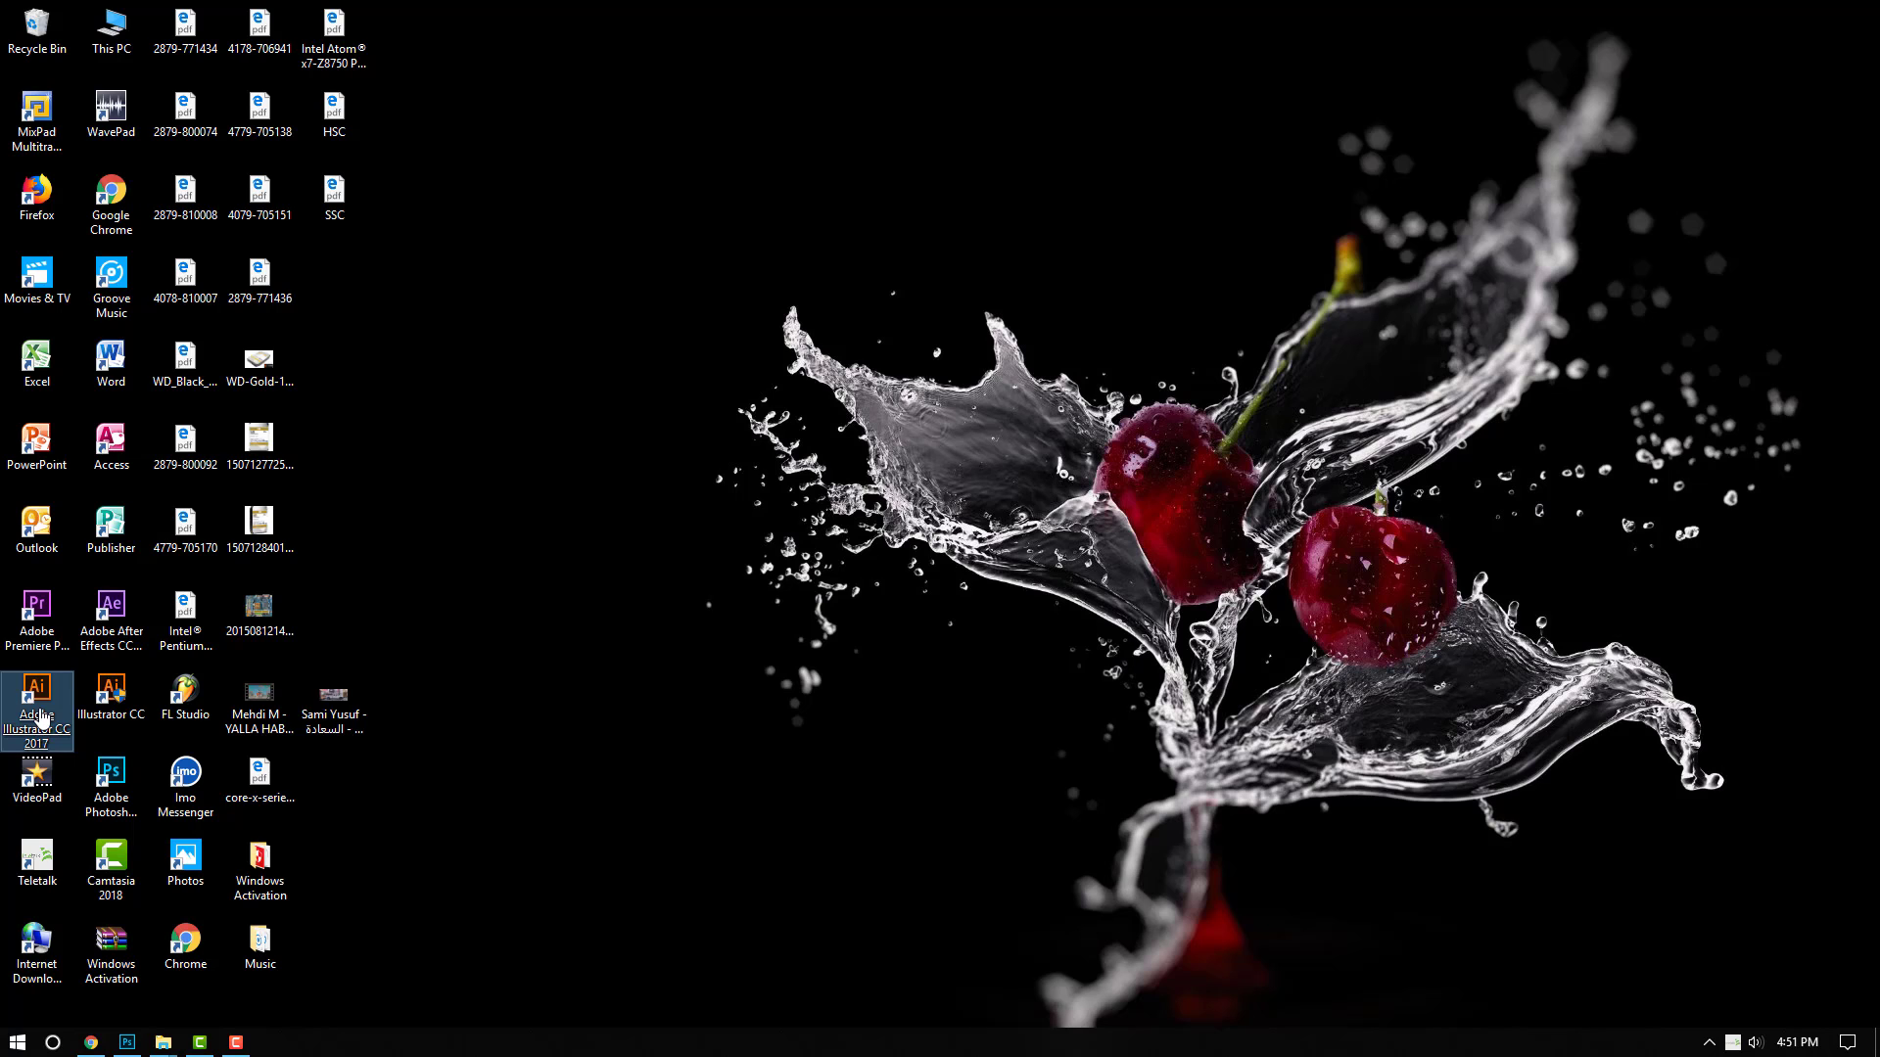
{"action": "double_click", "coordinate": [39, 717]}
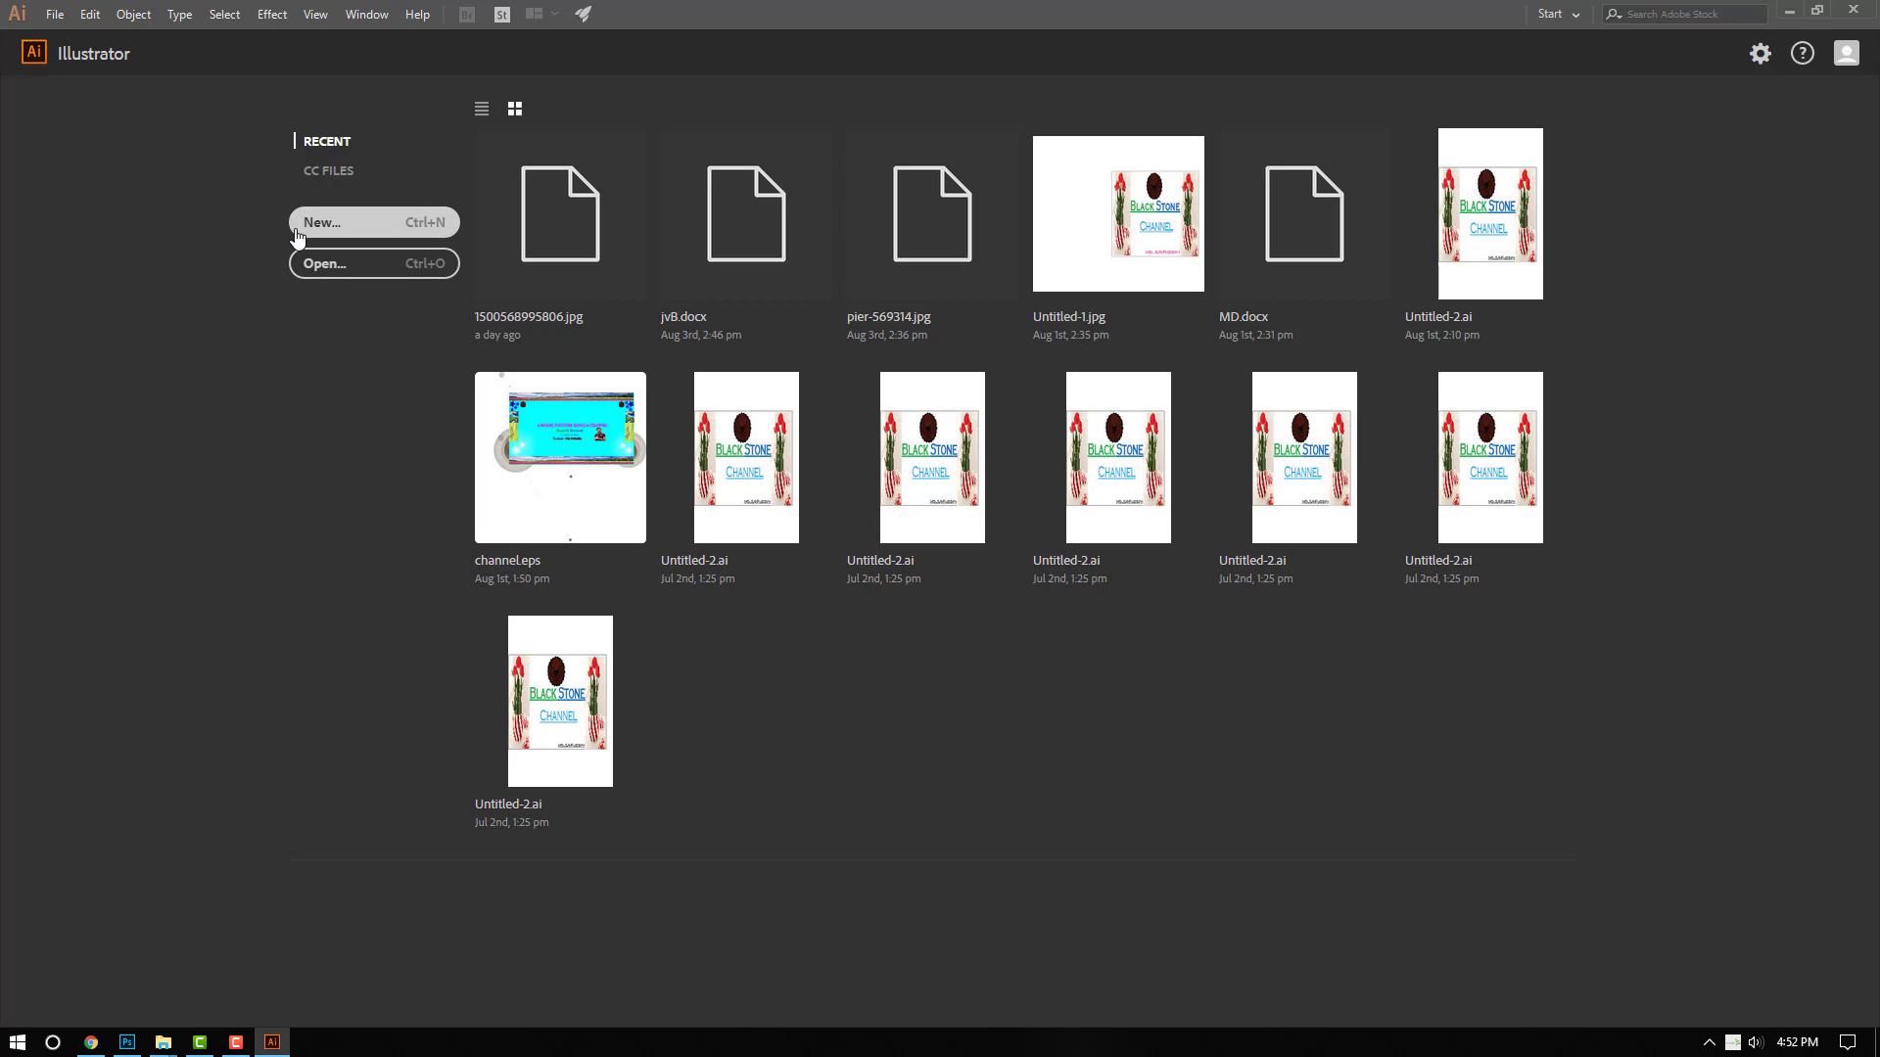
Step: Create a new document in Pixels, 2560 wide by 1440 high, in RGB colour mode
{"action": "left_click", "coordinate": [297, 235]}
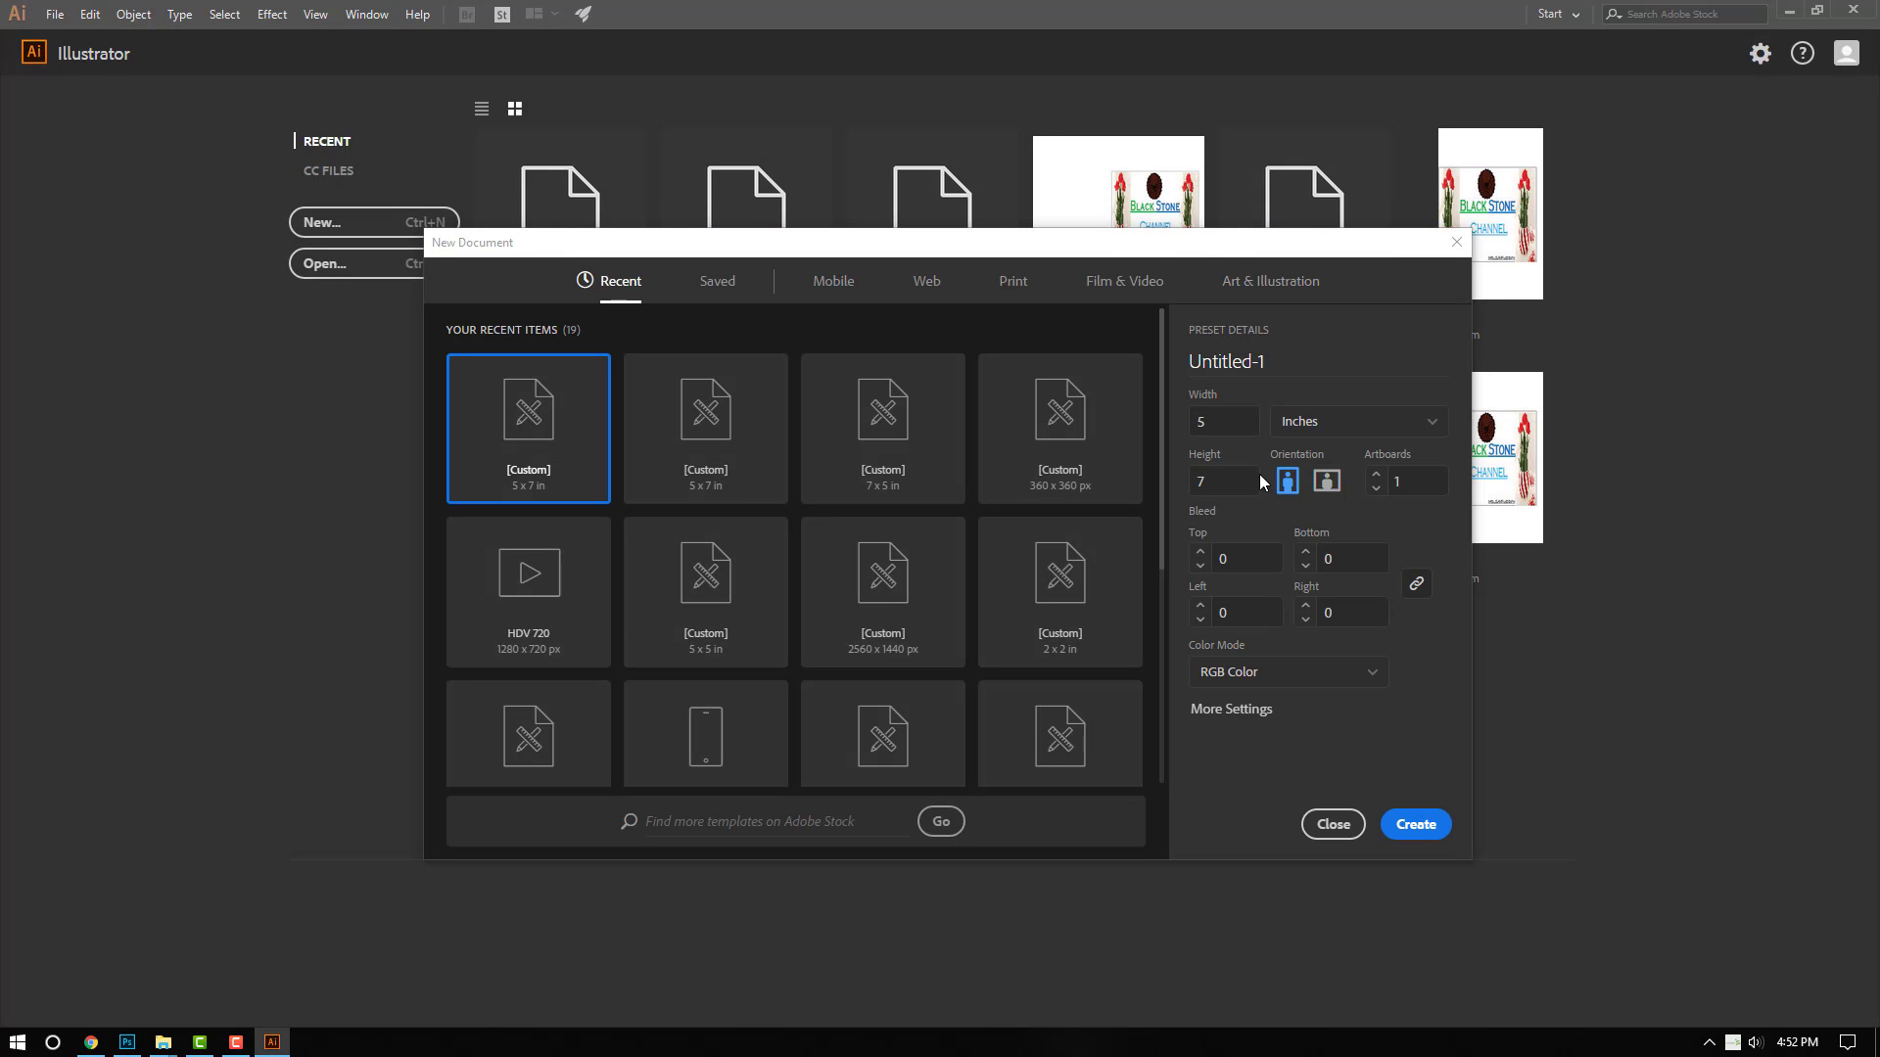
{"action": "left_click", "coordinate": [1216, 421]}
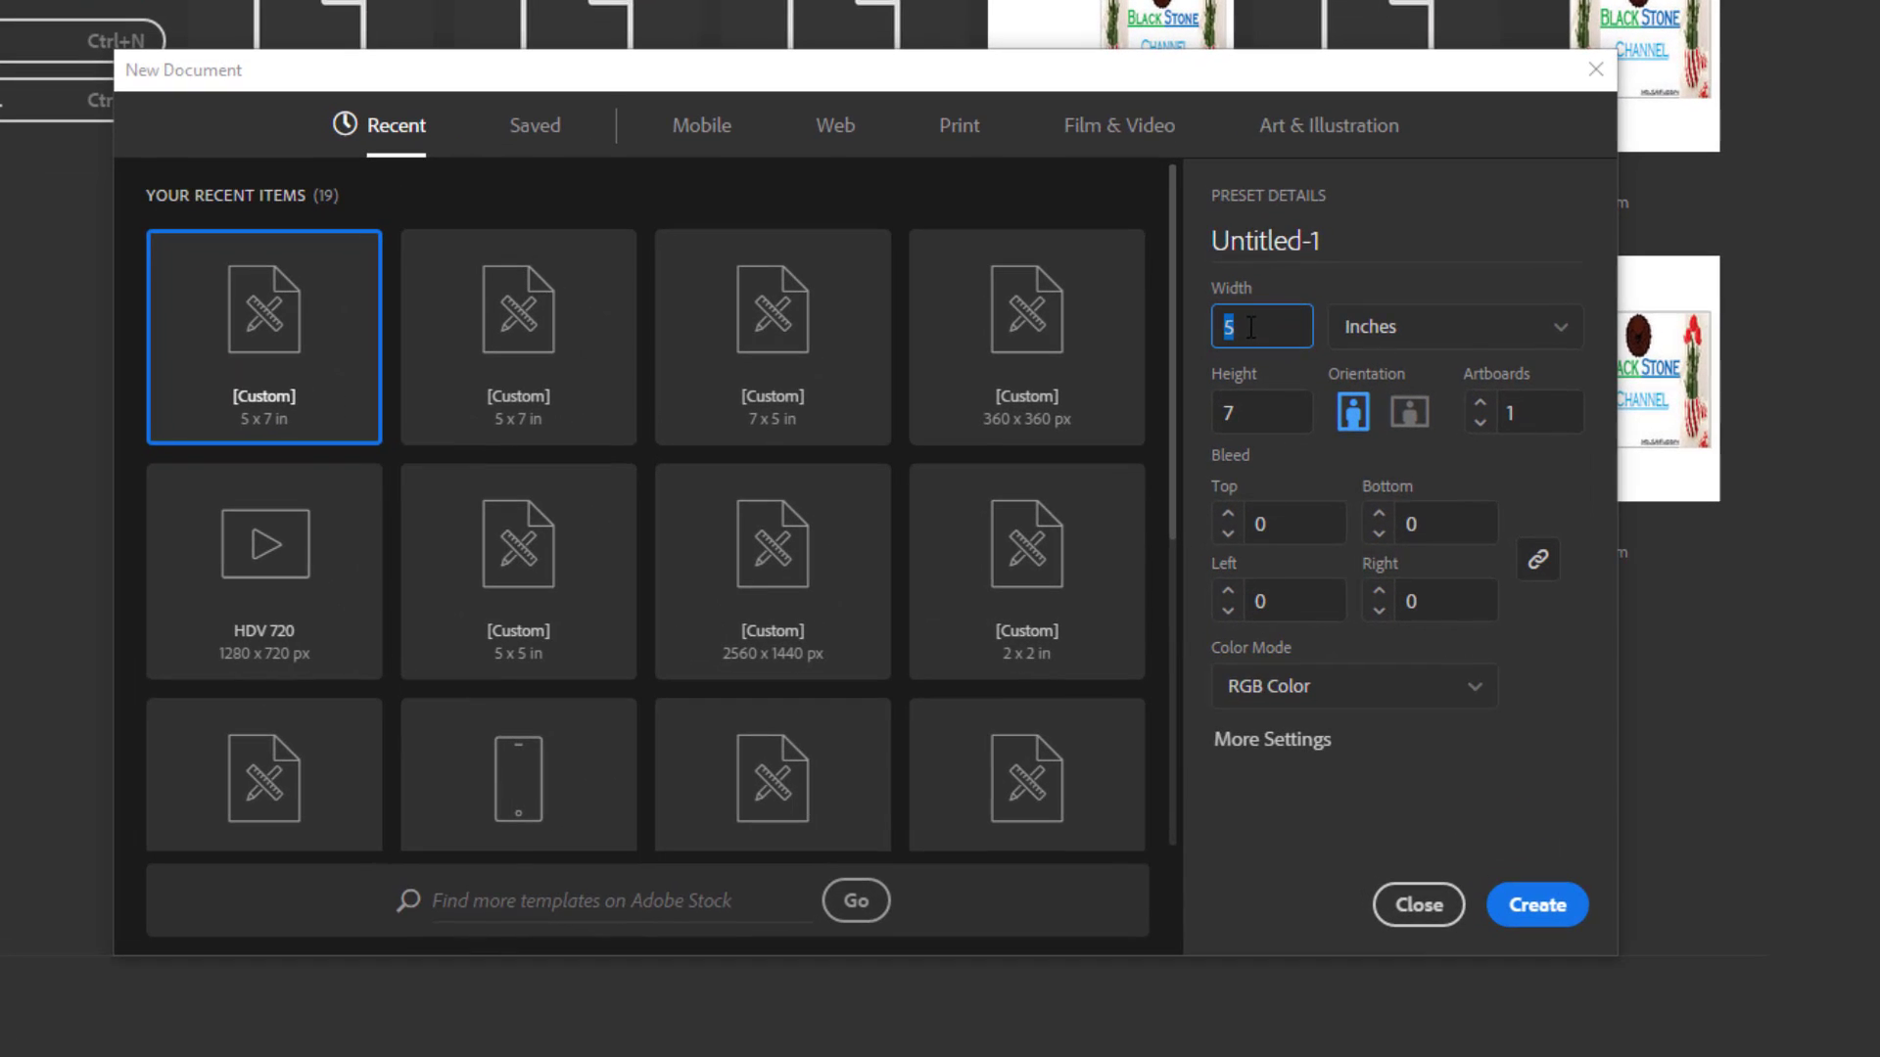
{"action": "left_click", "coordinate": [1518, 327]}
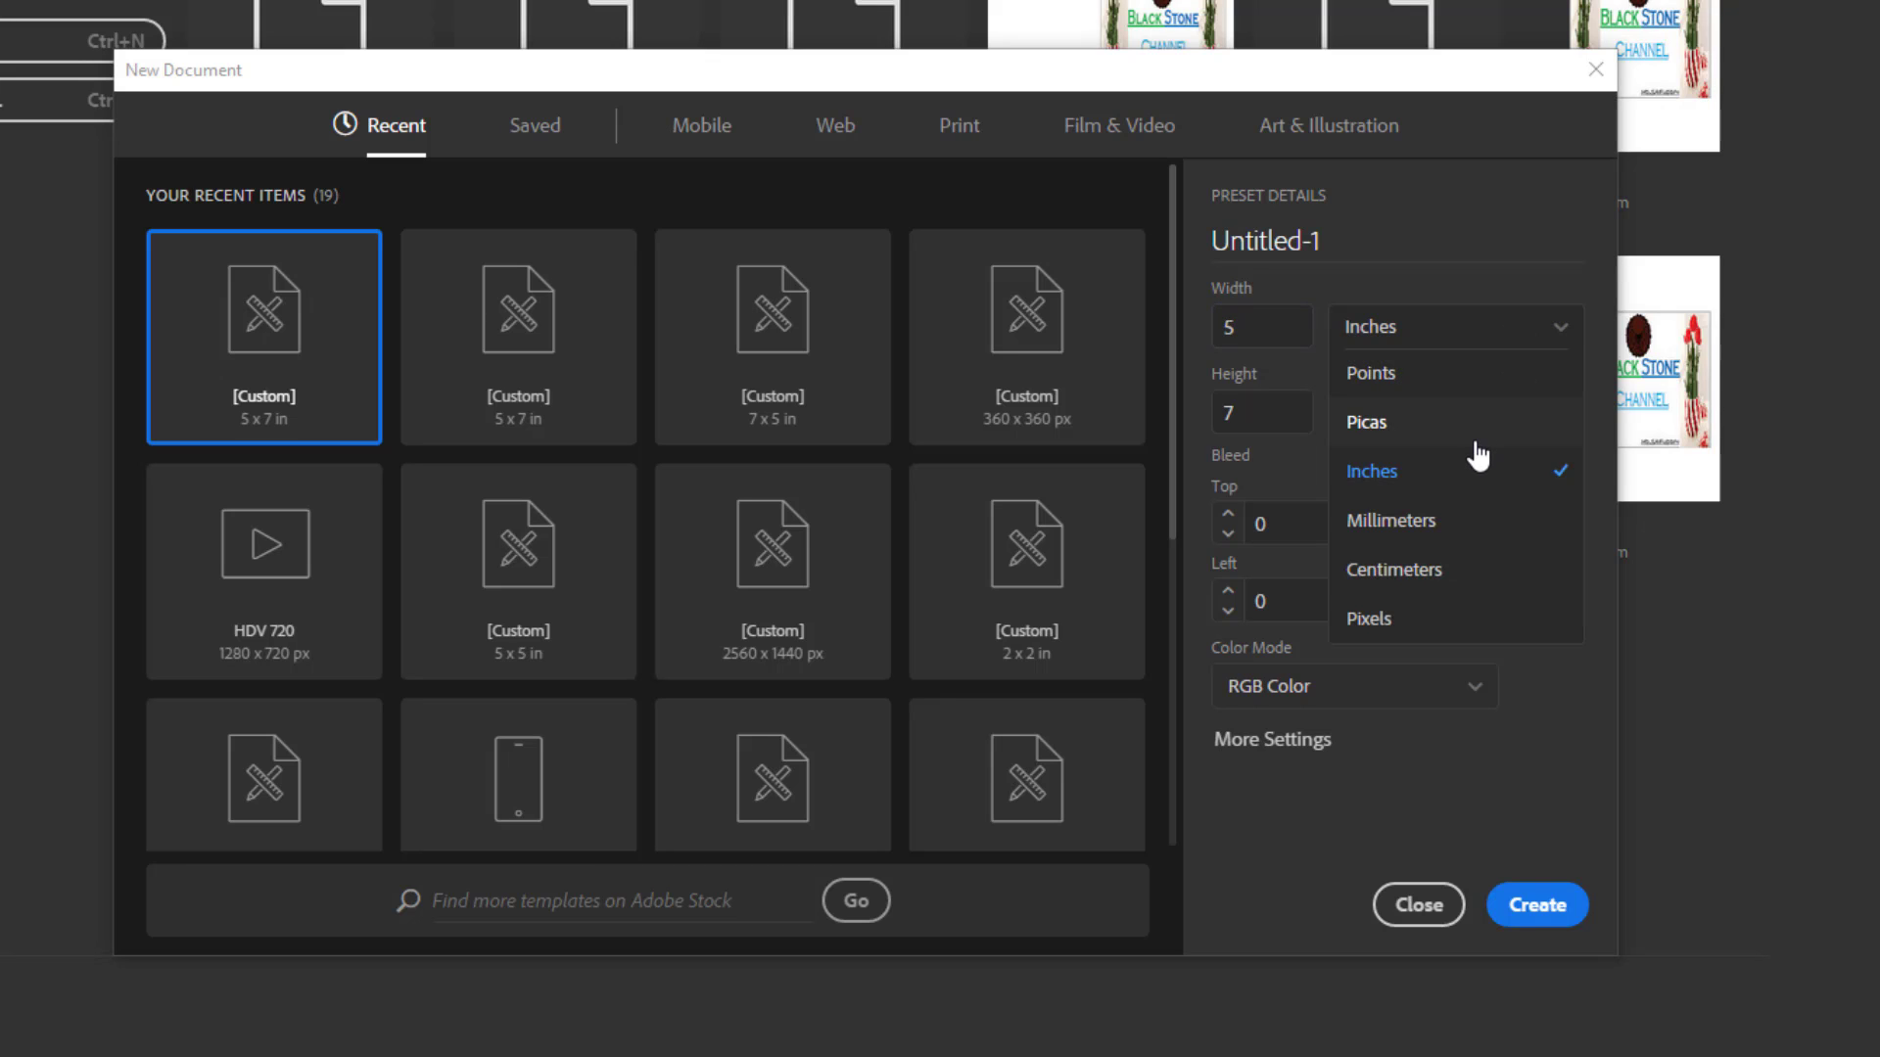
{"action": "left_click", "coordinate": [1476, 436]}
{"action": "left_click", "coordinate": [1478, 333]}
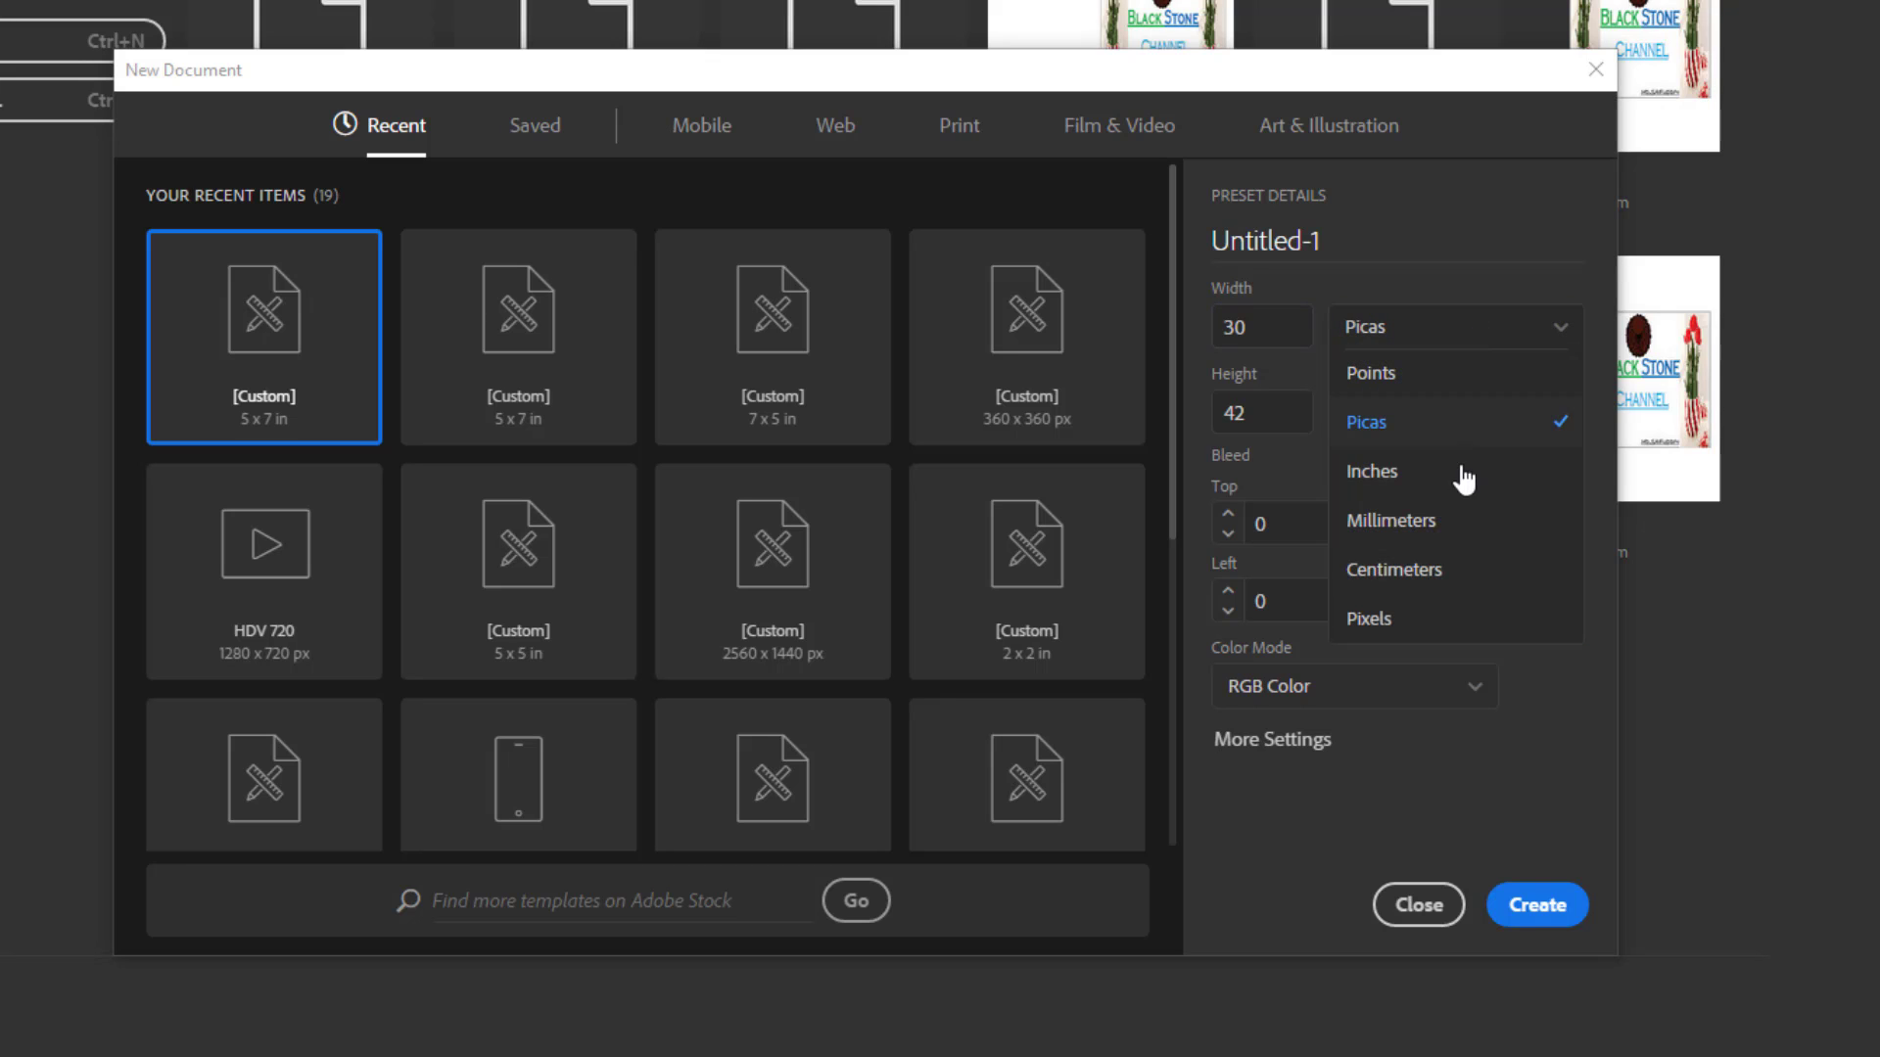
{"action": "left_click", "coordinate": [1445, 620]}
{"action": "left_click", "coordinate": [1307, 324]}
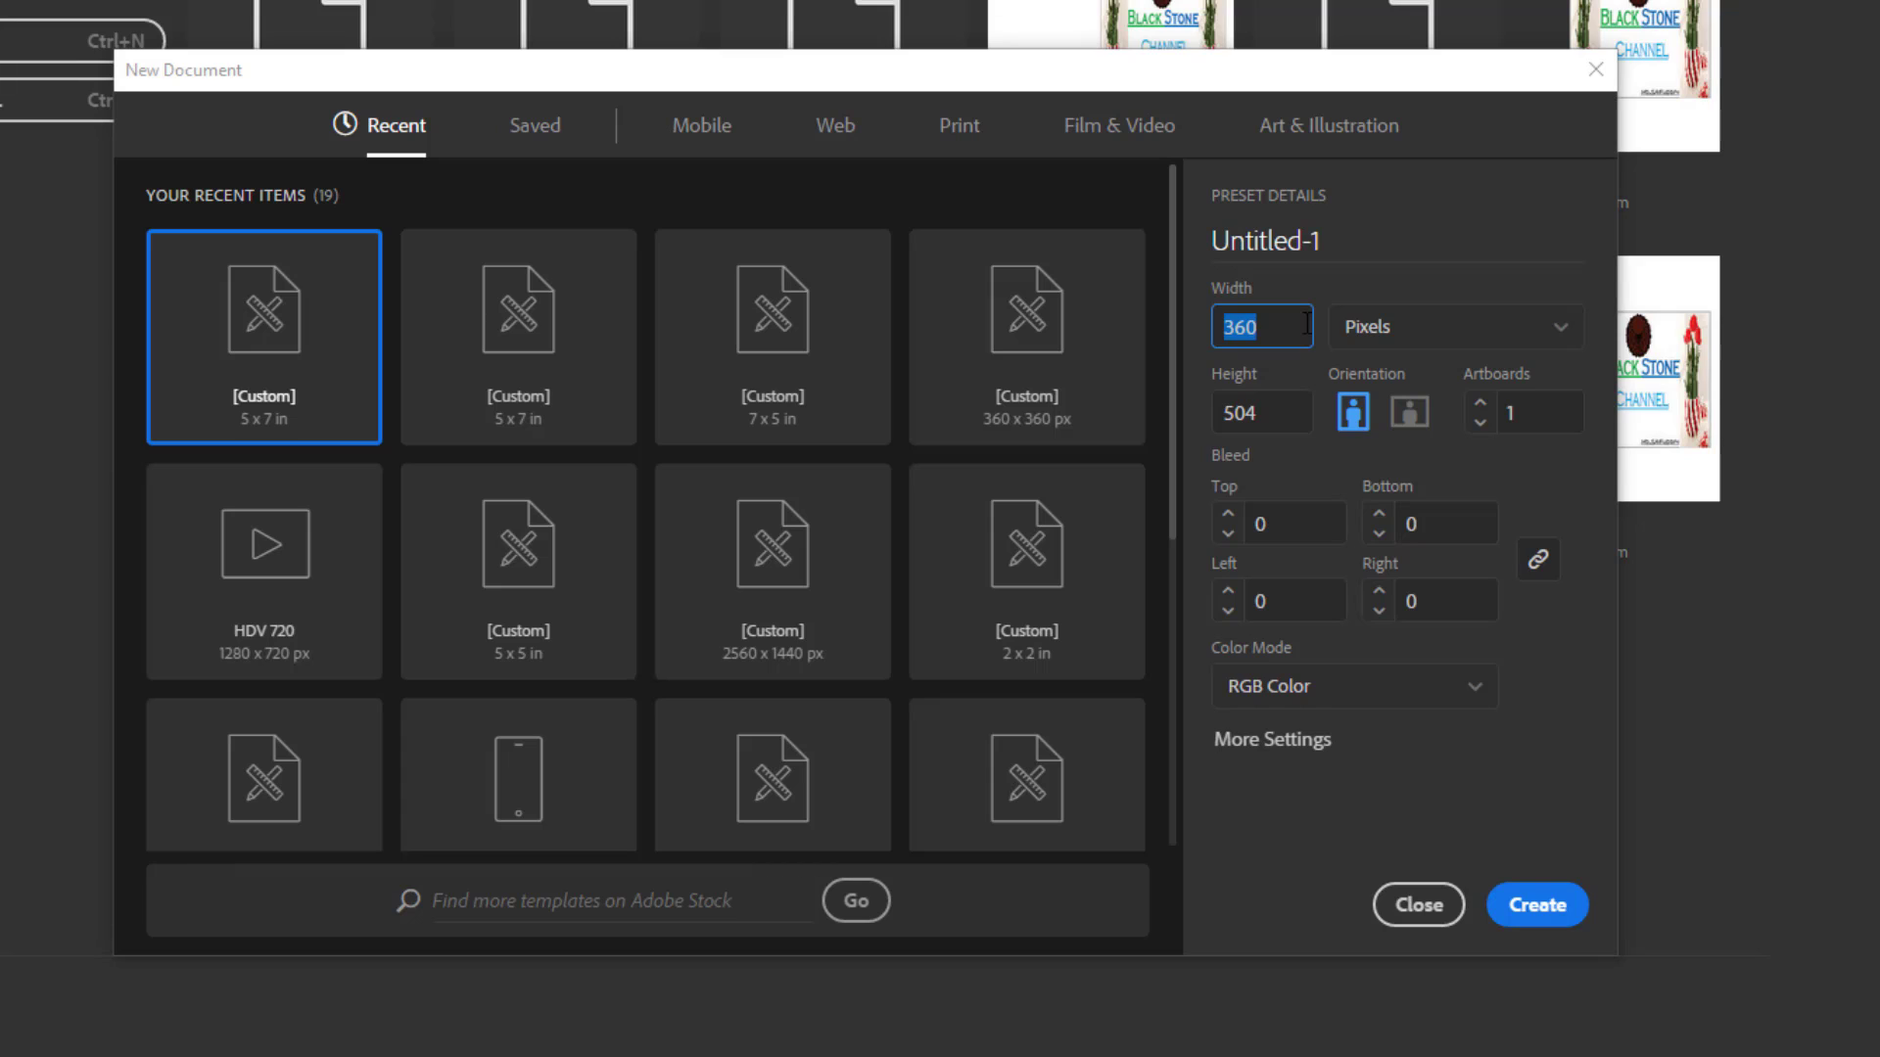
{"action": "type", "text": "25"}
{"action": "type", "text": "60"}
{"action": "key", "text": "Tab"}
{"action": "type", "text": "1440"}
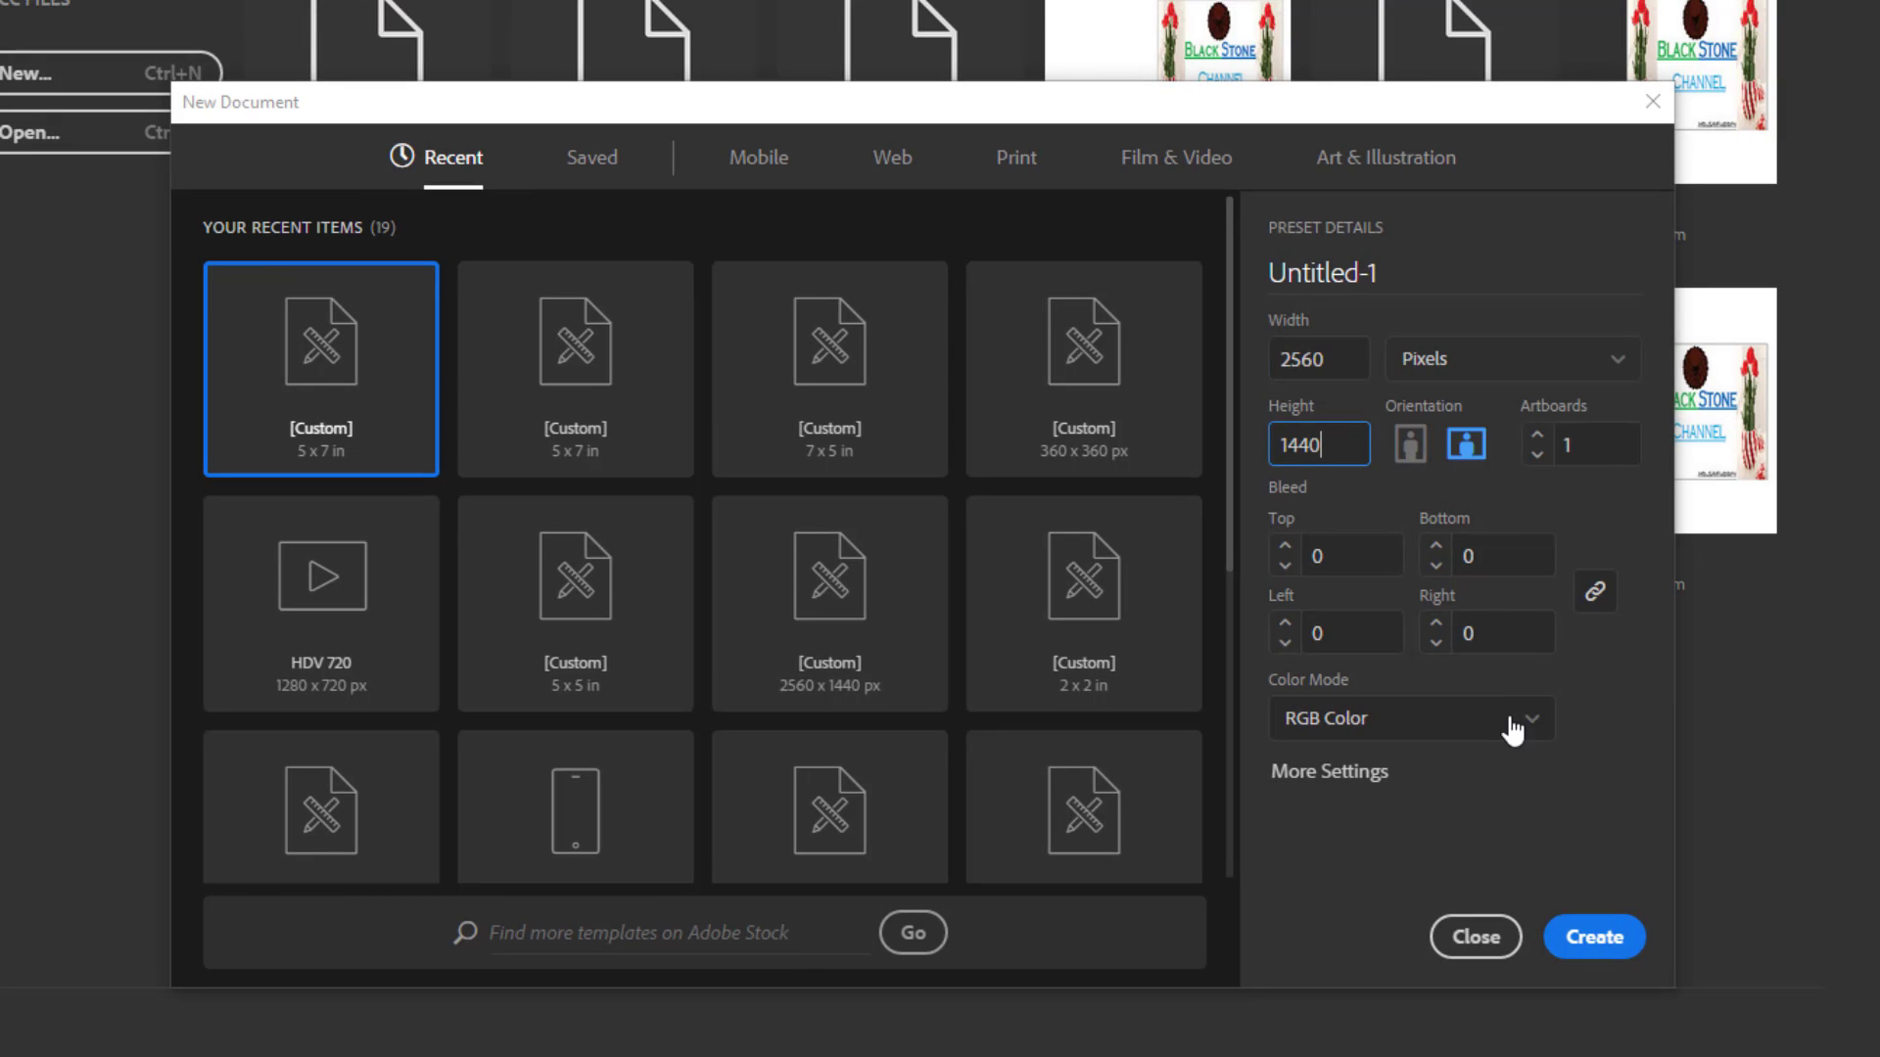
{"action": "left_click", "coordinate": [1520, 720]}
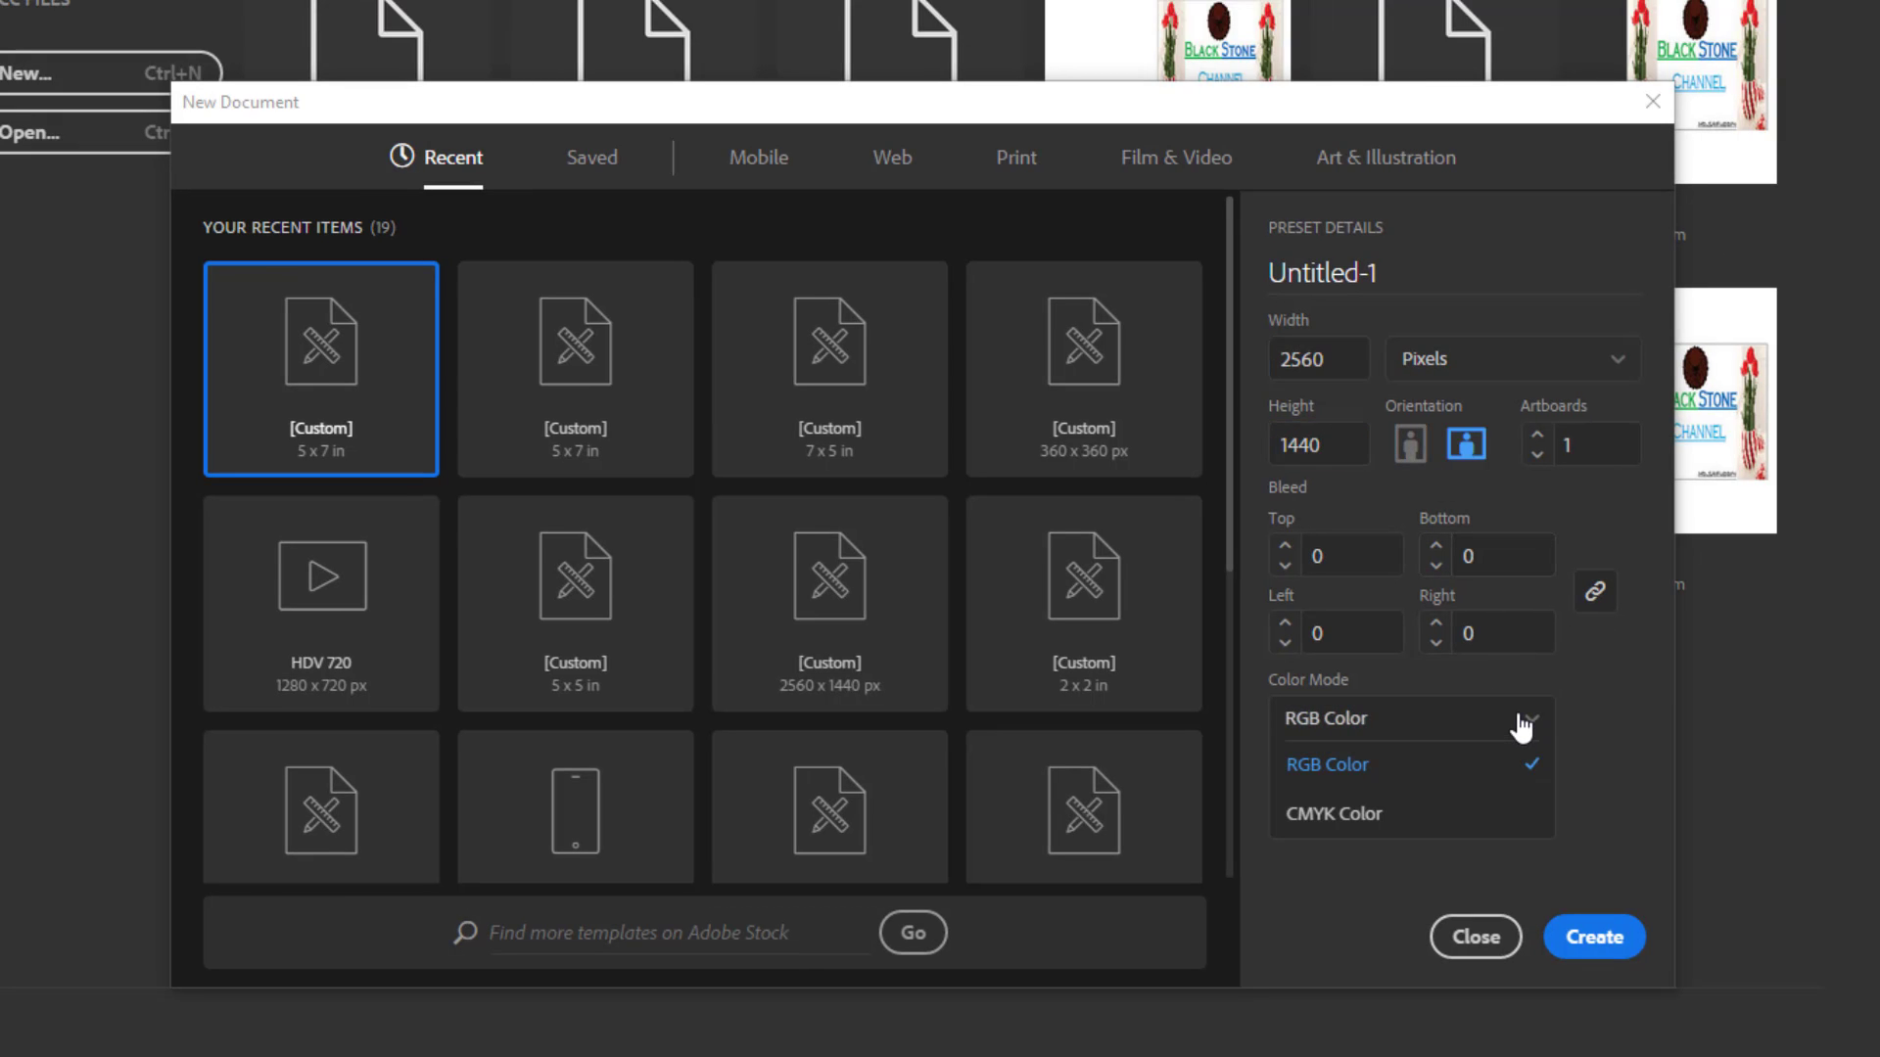
{"action": "left_click", "coordinate": [1669, 749]}
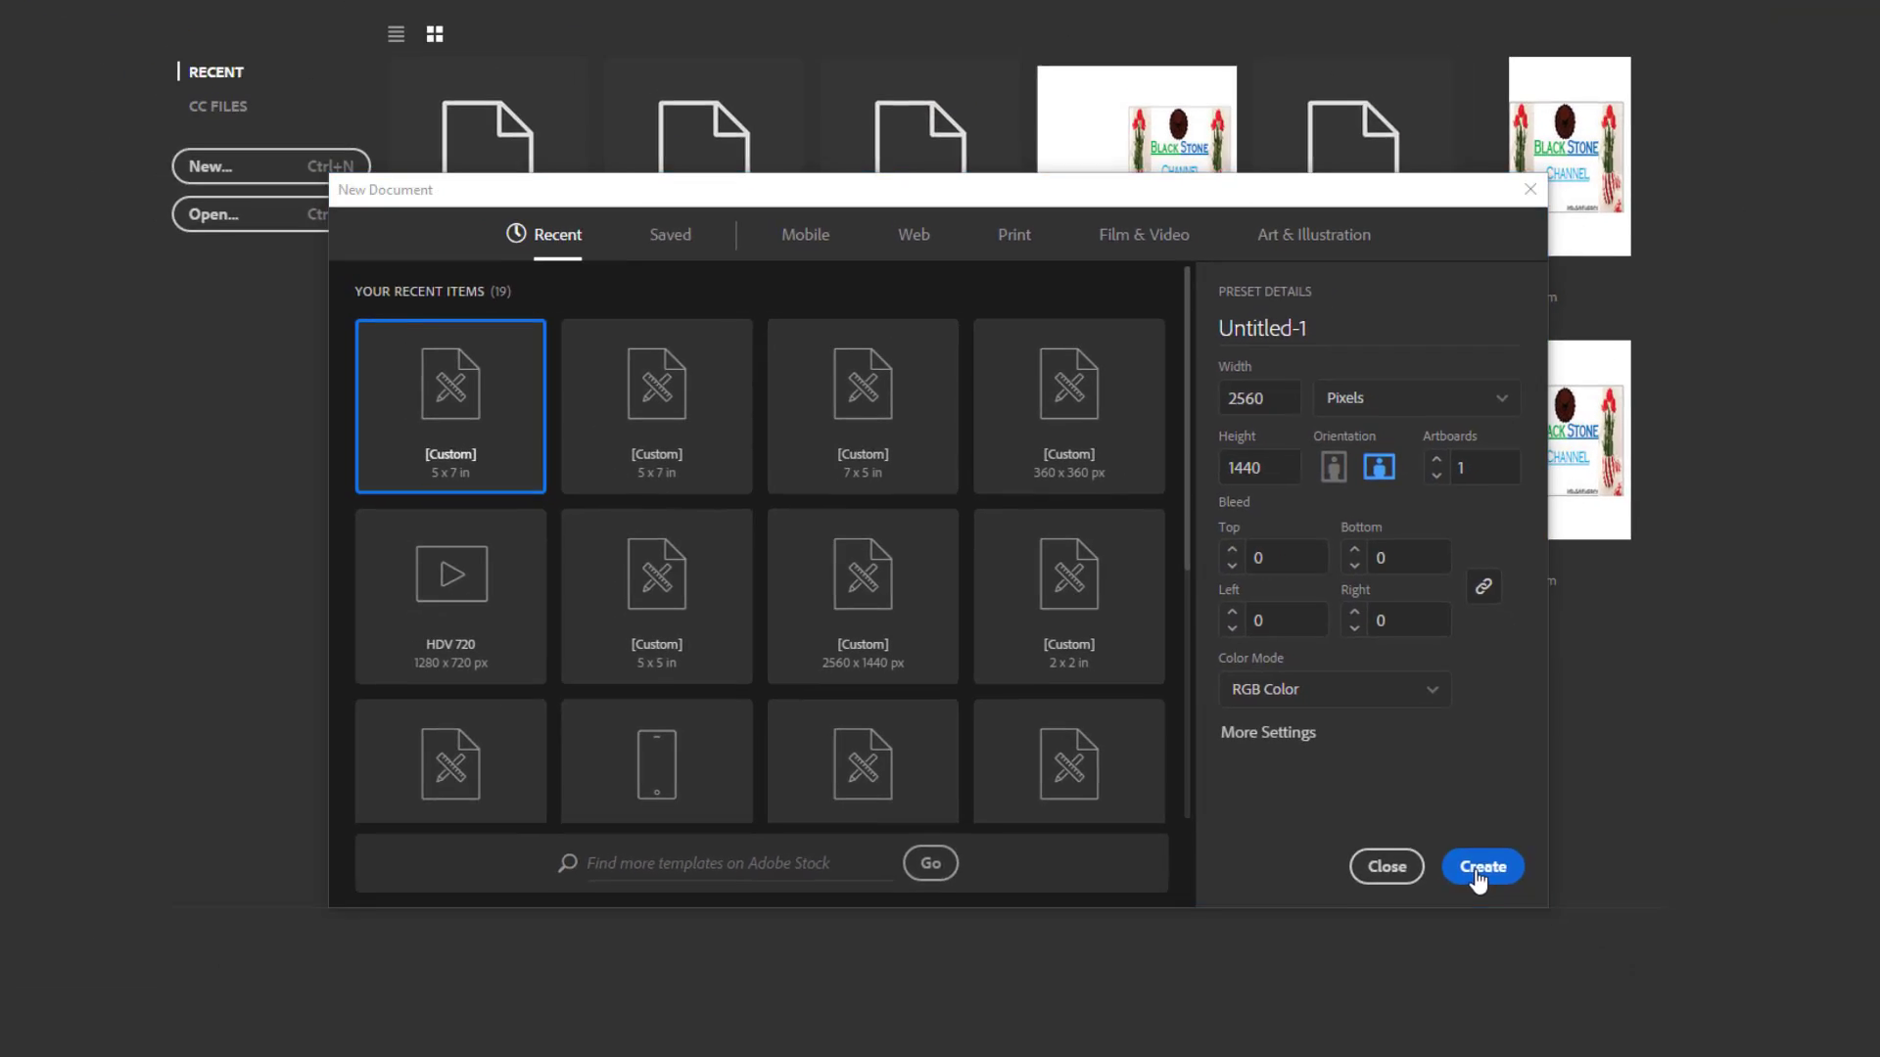
{"action": "left_click", "coordinate": [1581, 940]}
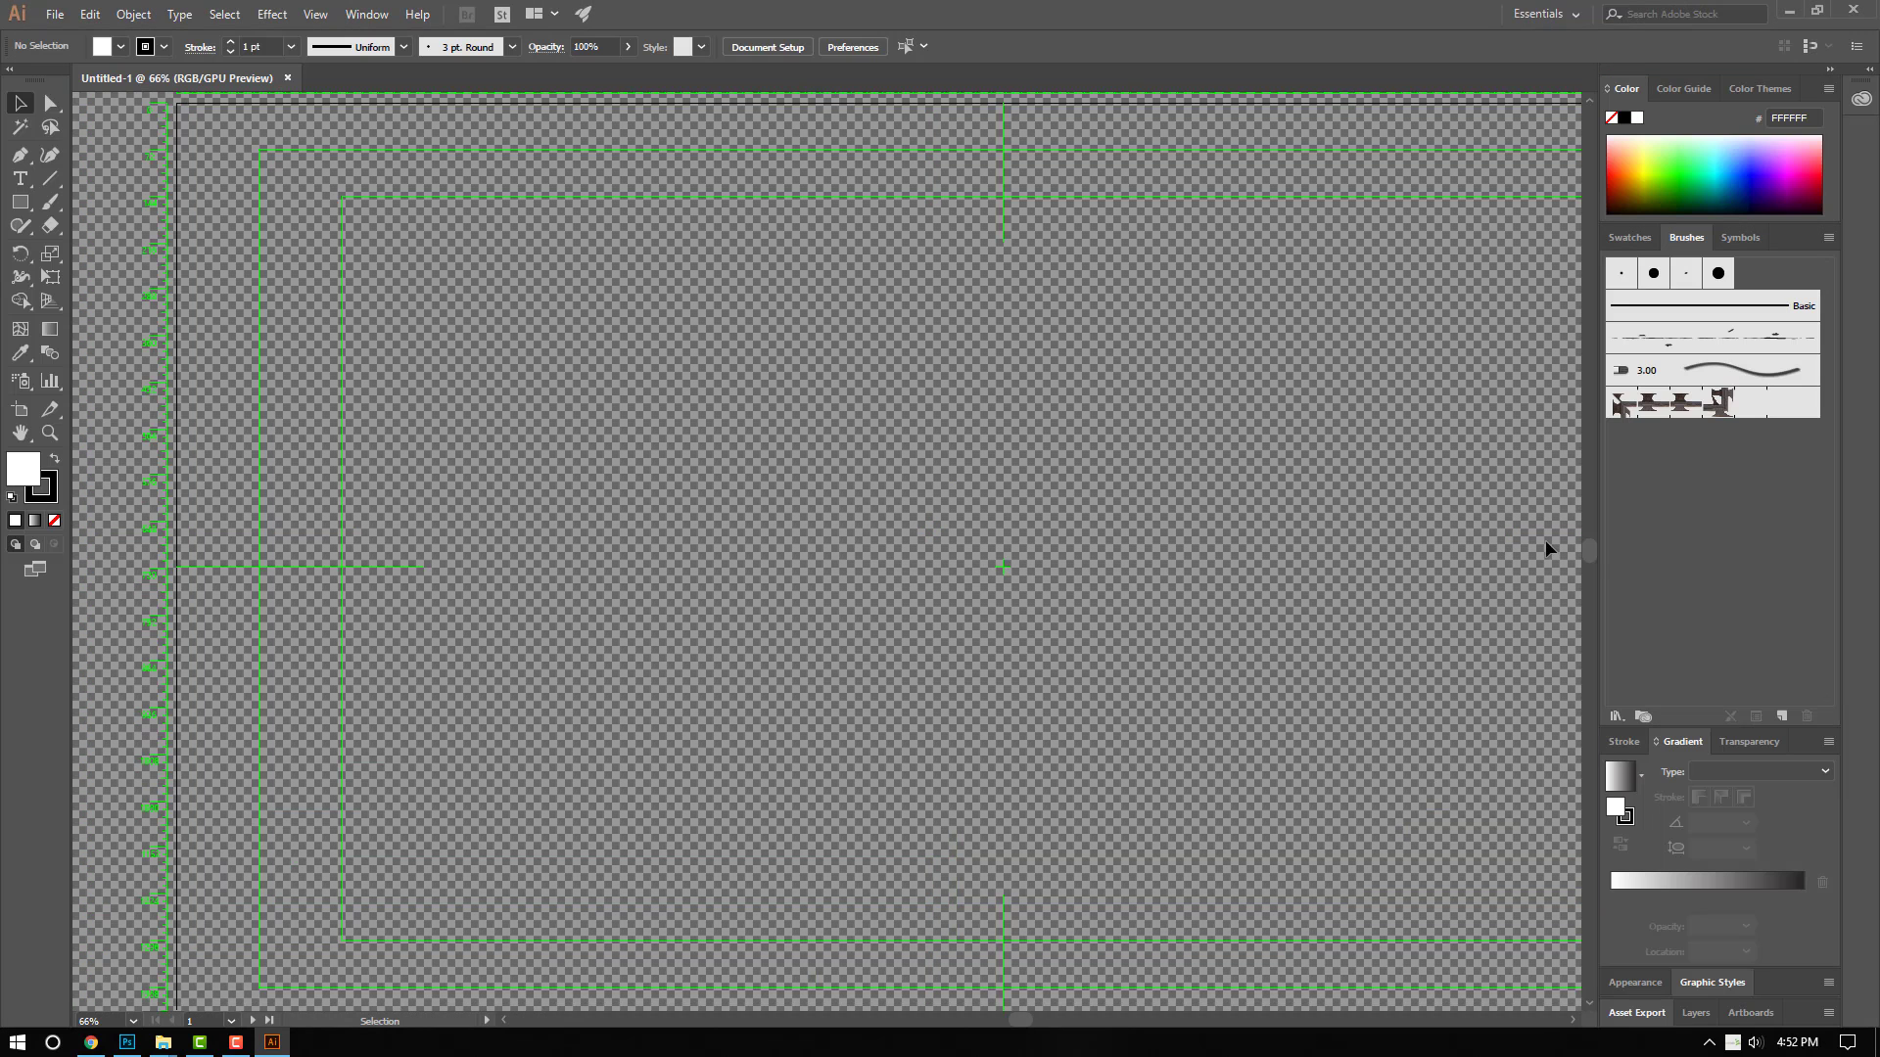
Step: Draw a large rectangle over most of the artboard and fill it with pure red FF0000
{"action": "left_click_drag", "start_coordinate": [1015, 1020], "coordinate": [1032, 1028]}
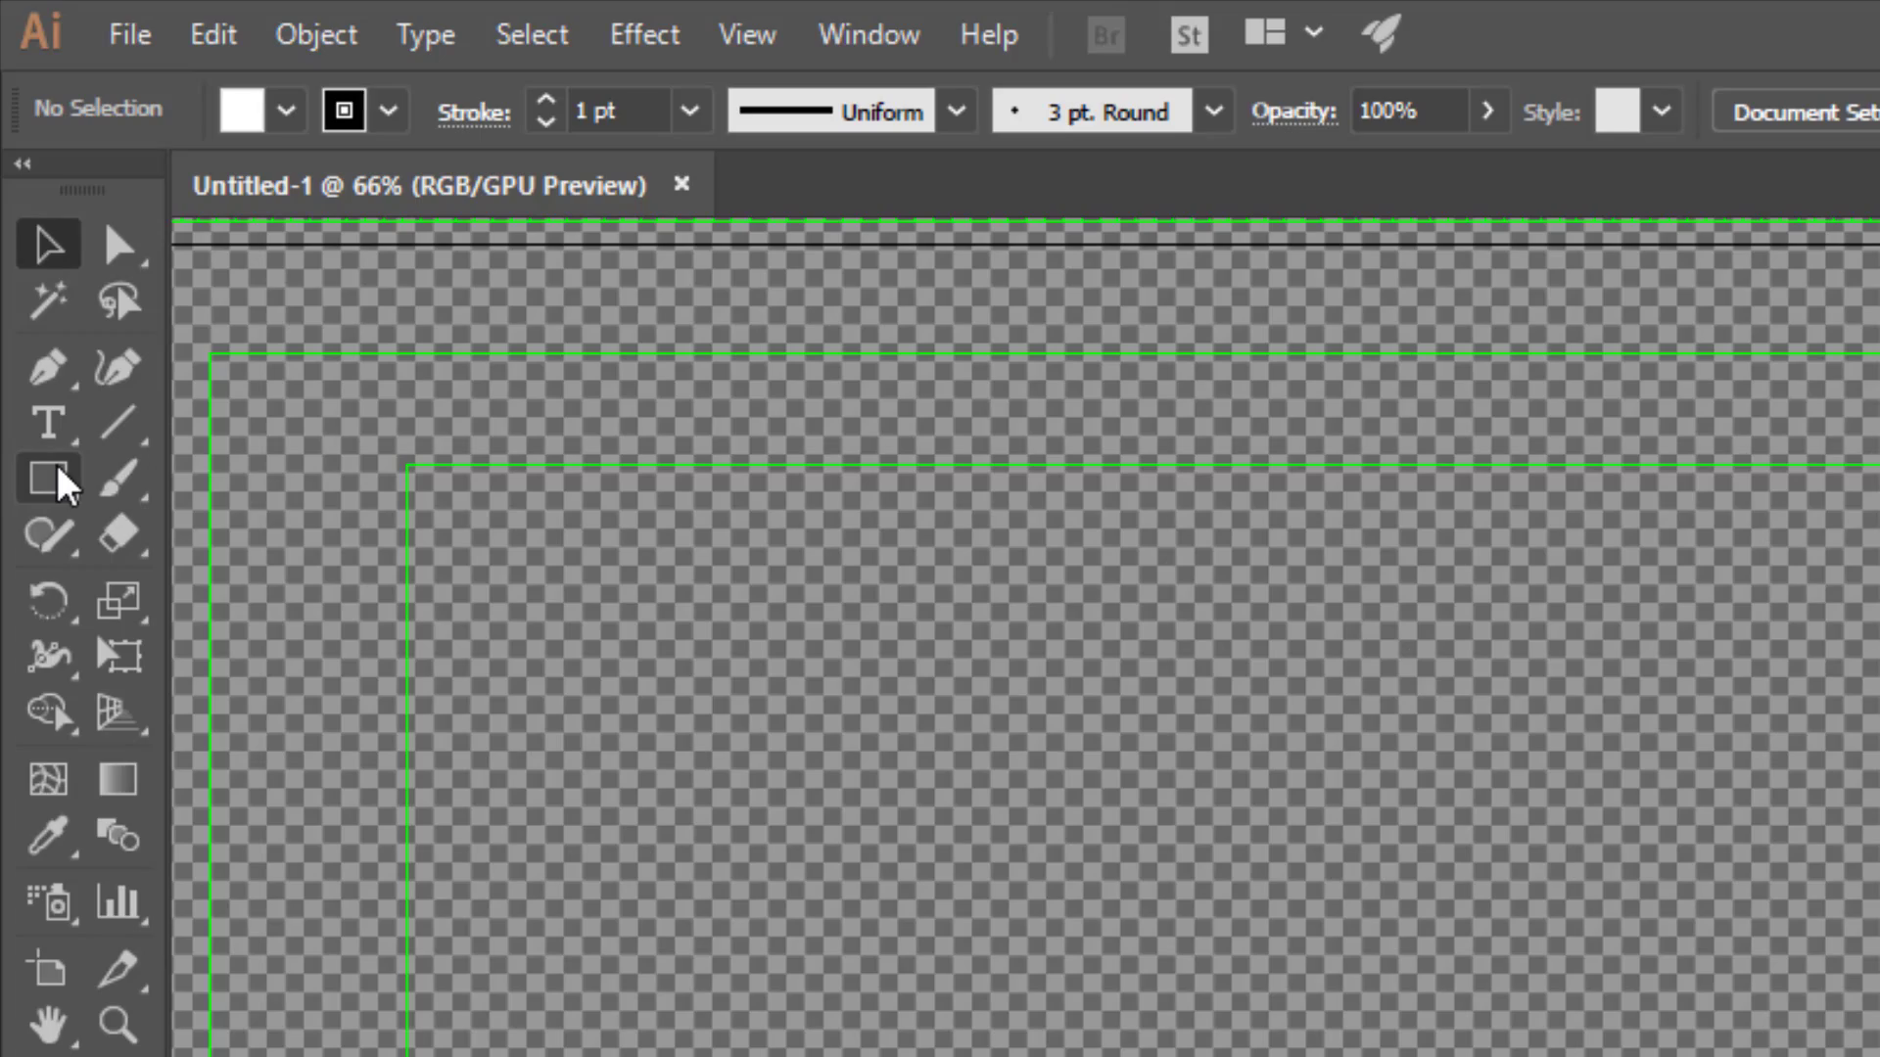
{"action": "left_click", "coordinate": [55, 478]}
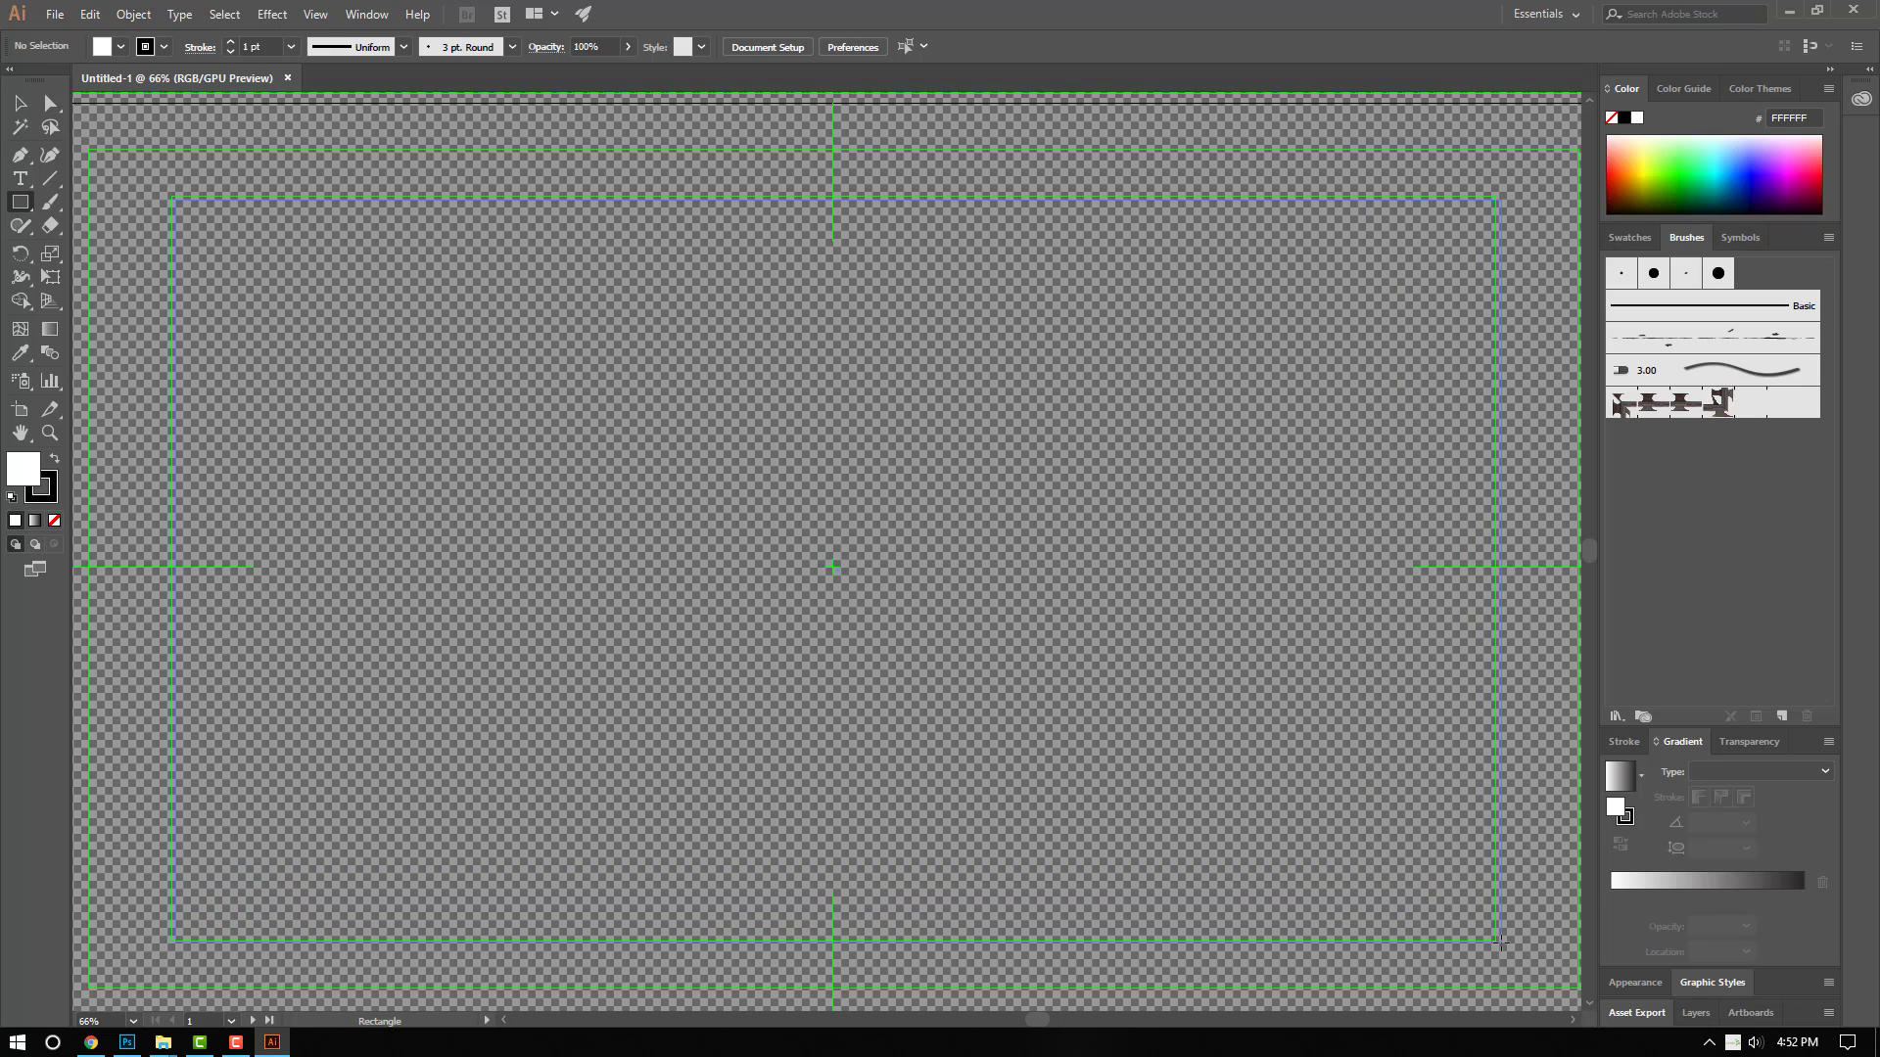
{"action": "left_click_drag", "start_coordinate": [1494, 942], "coordinate": [1495, 943]}
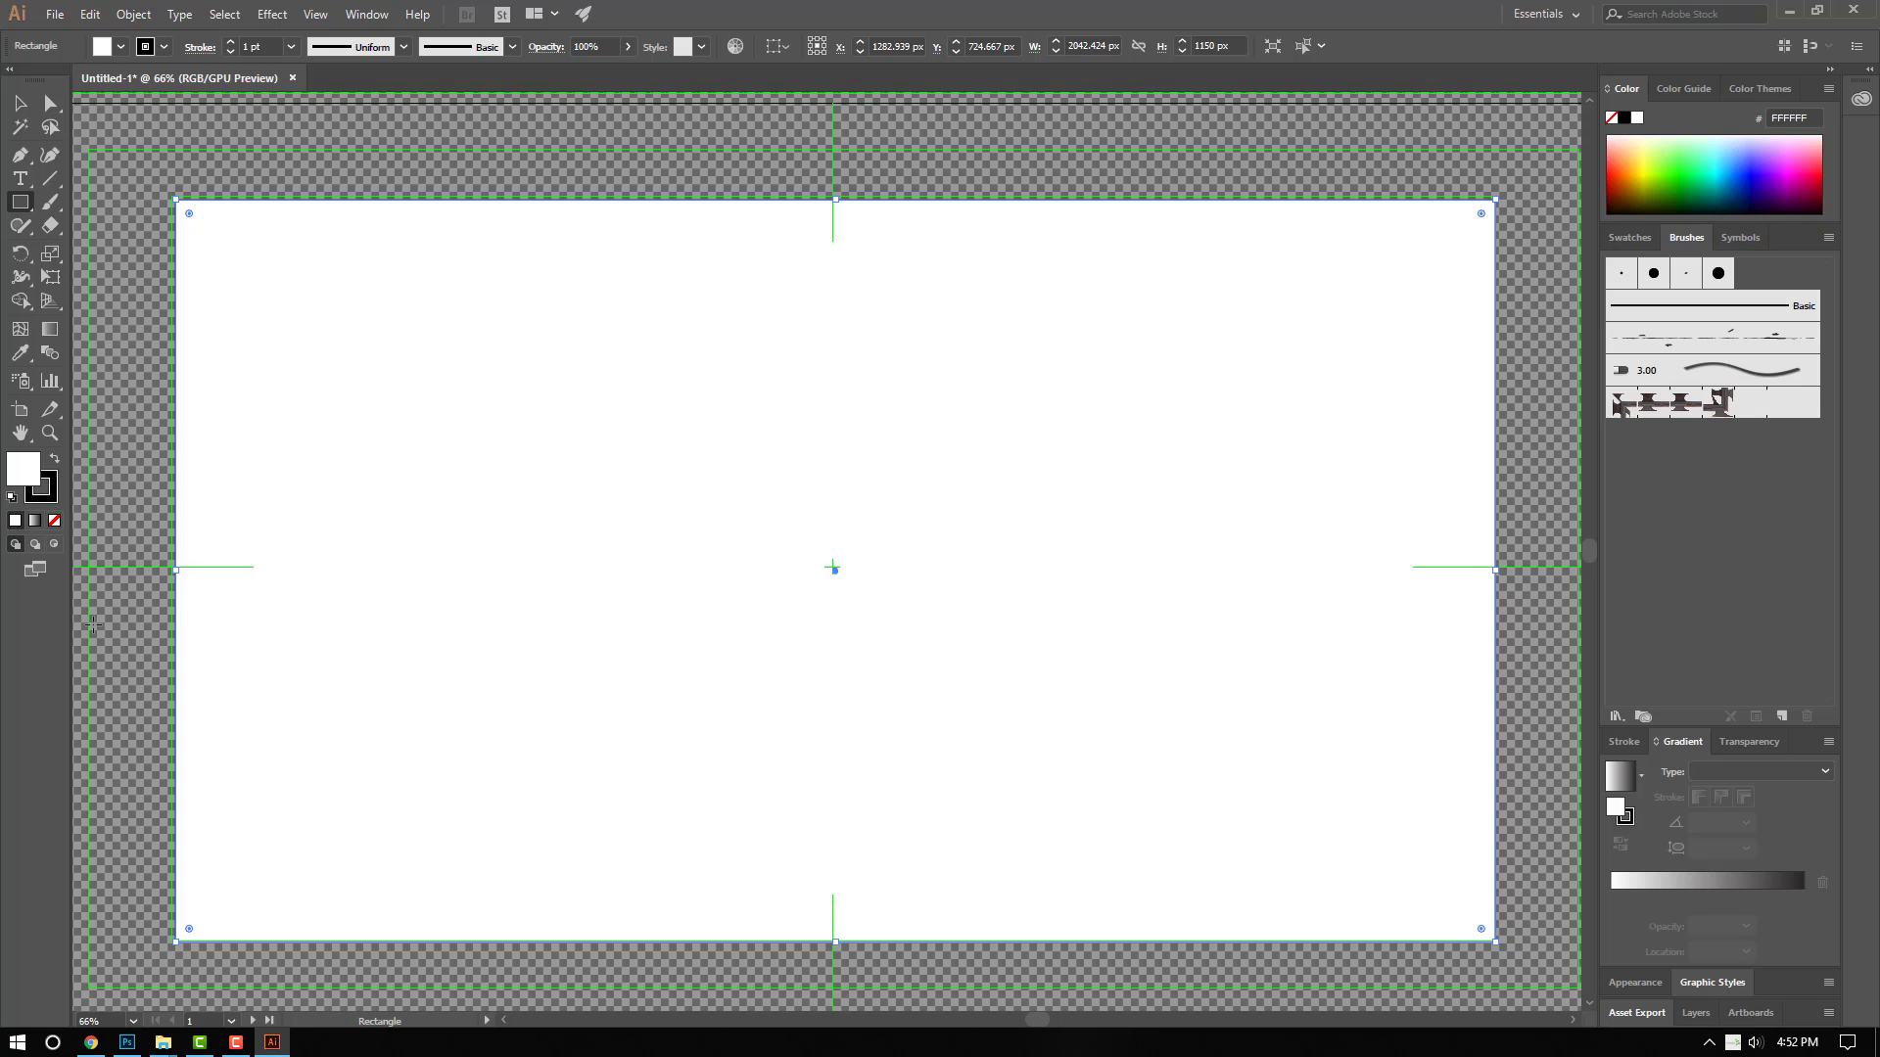
{"action": "double_click", "coordinate": [23, 469]}
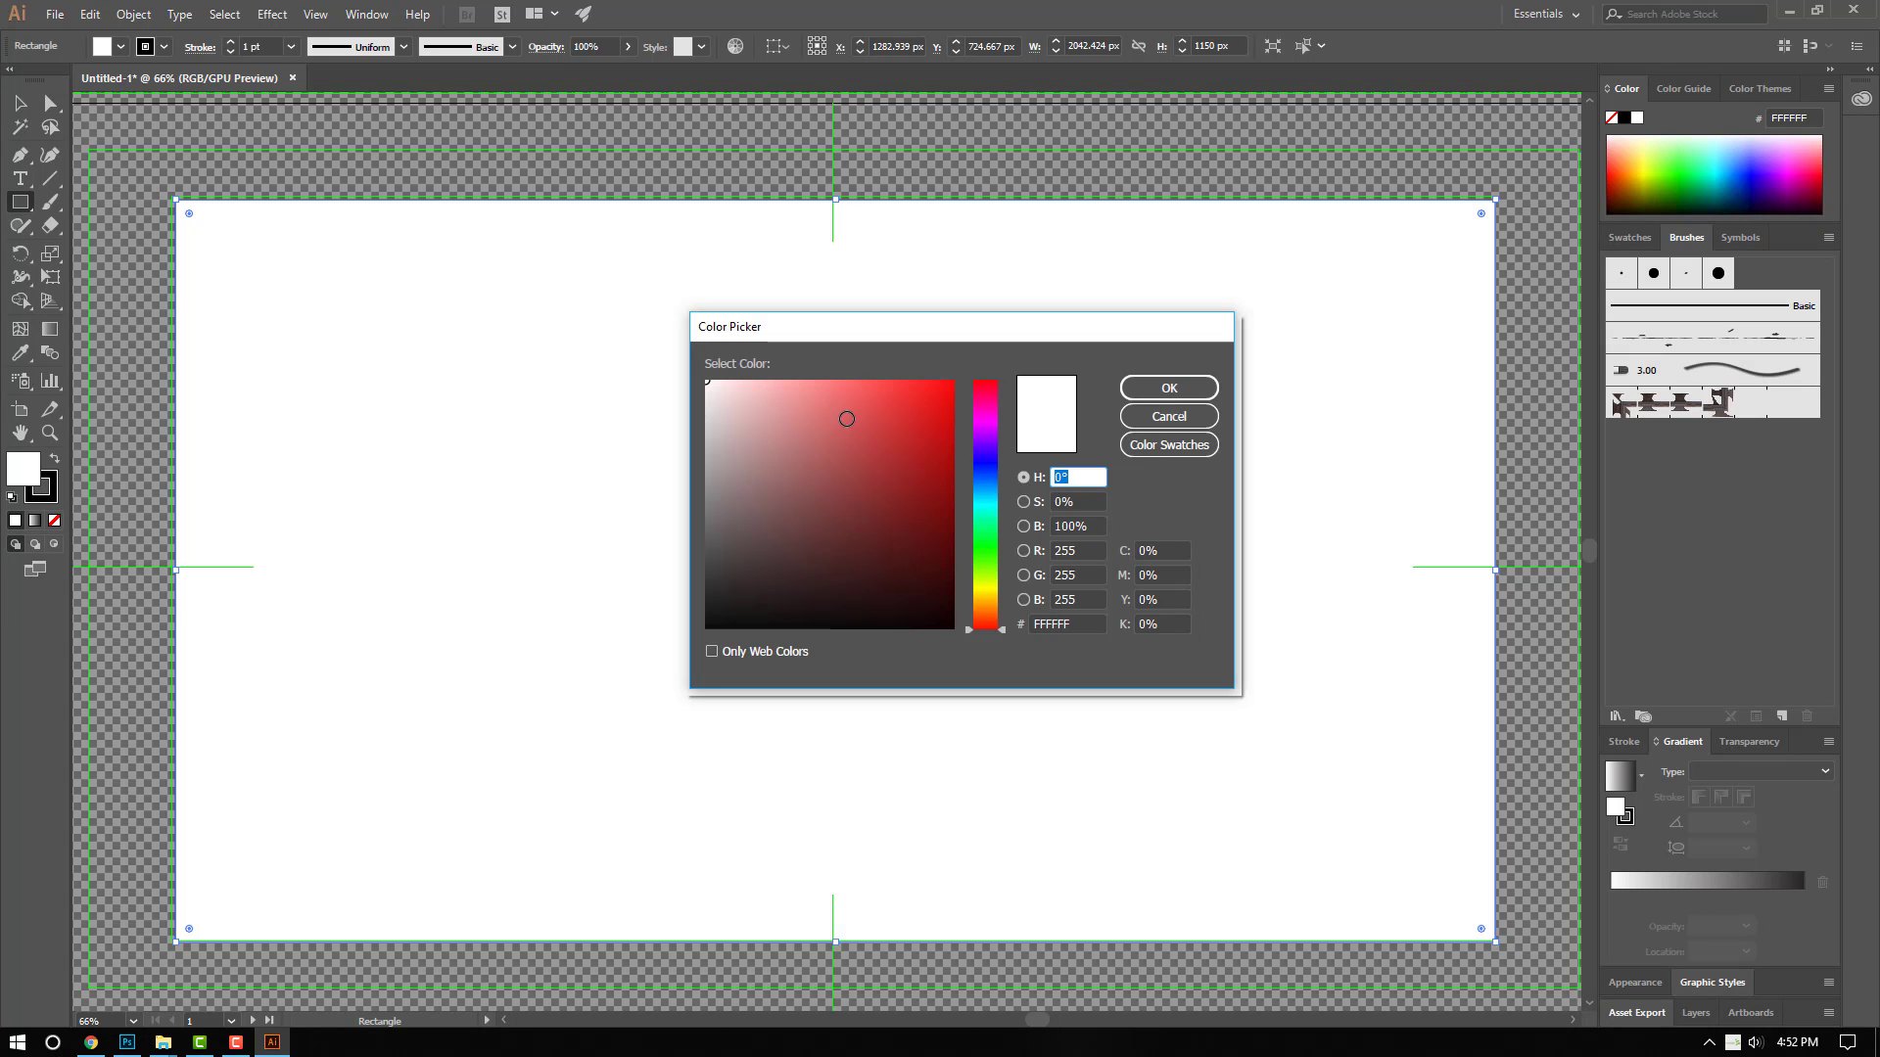
{"action": "left_click_drag", "start_coordinate": [871, 427], "coordinate": [974, 375]}
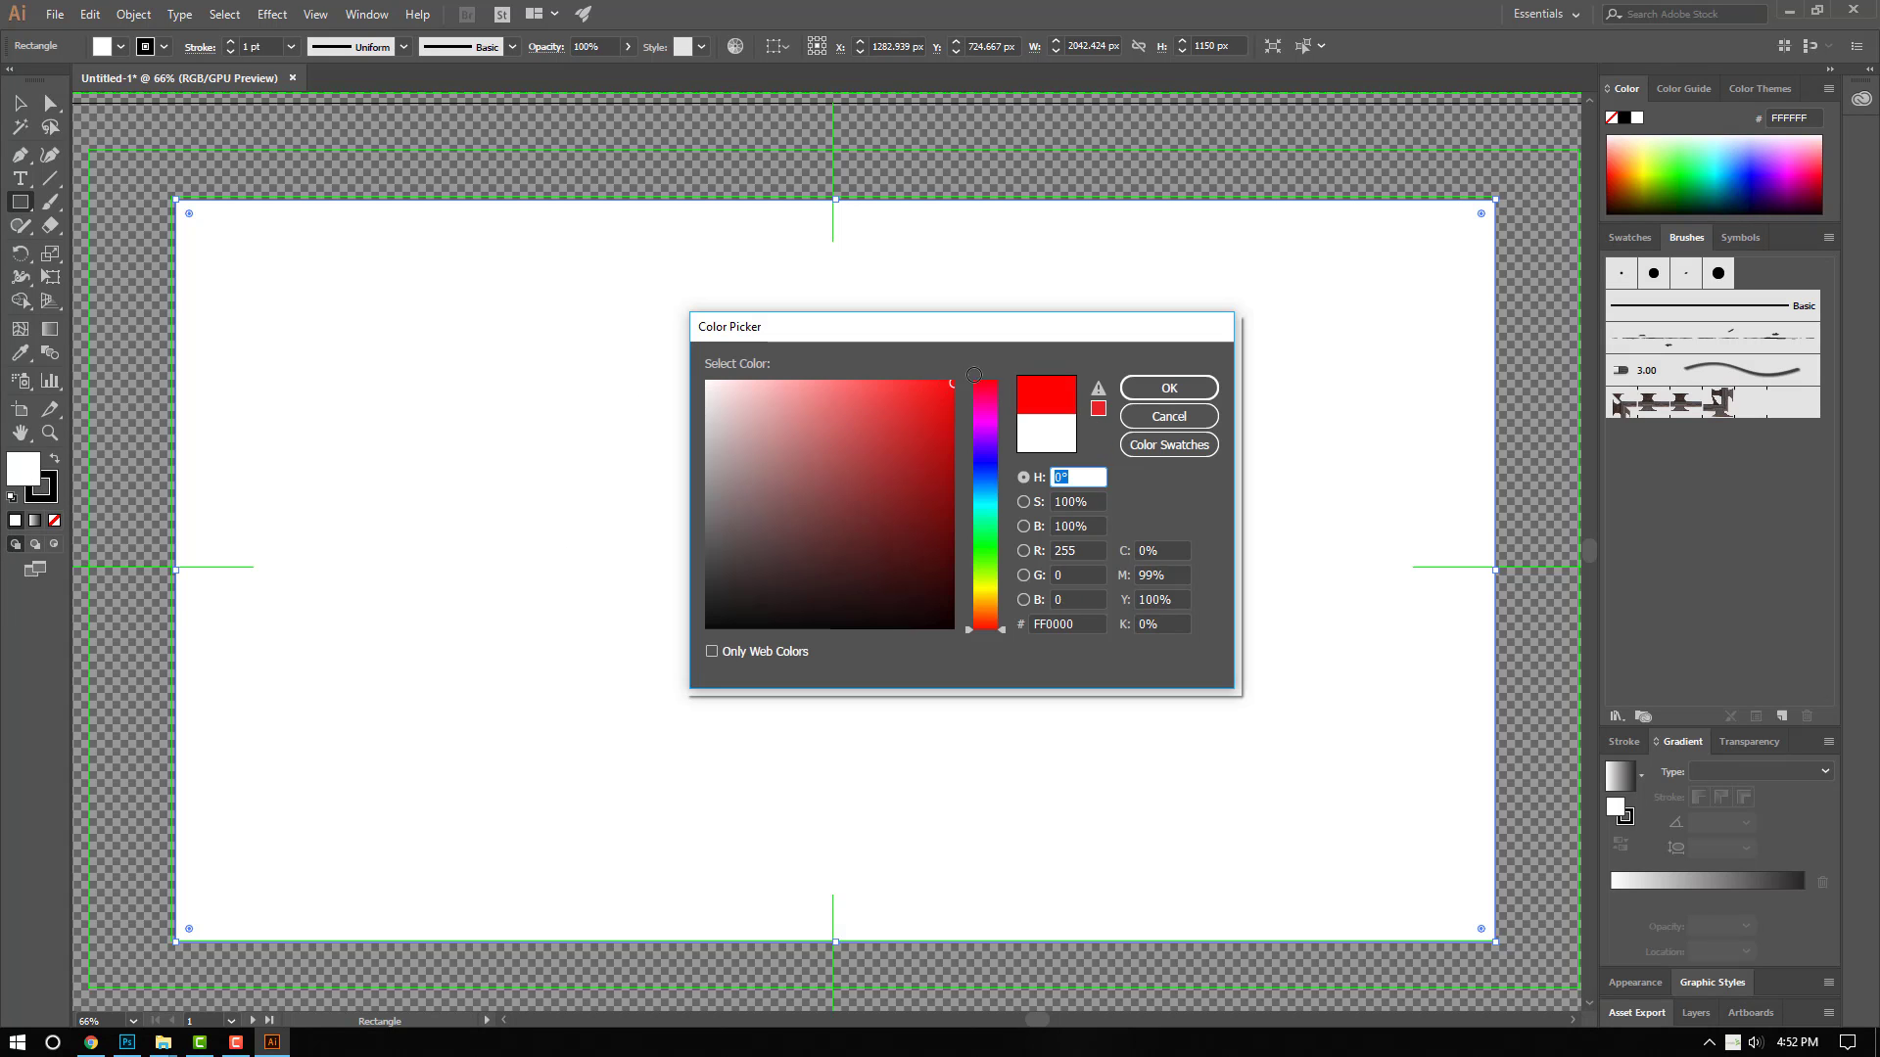
{"action": "left_click", "coordinate": [1169, 387]}
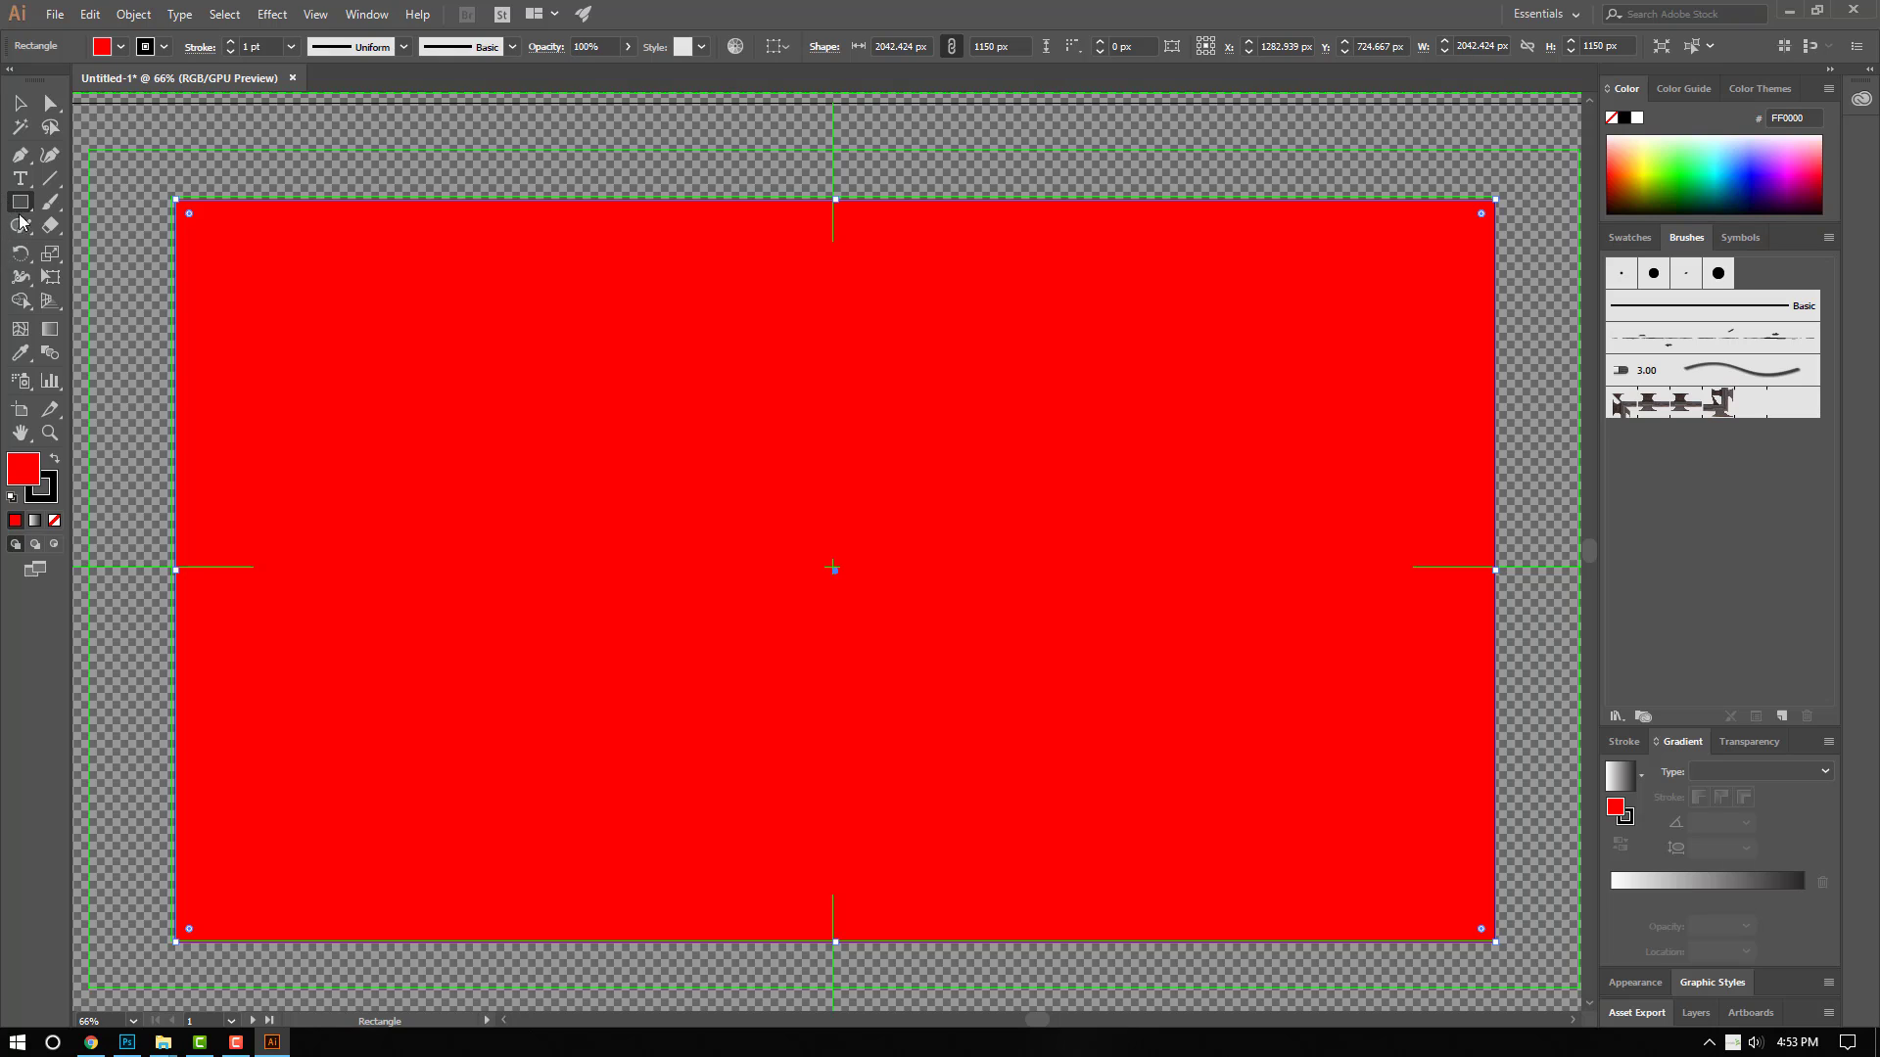
{"action": "left_click", "coordinate": [20, 179]}
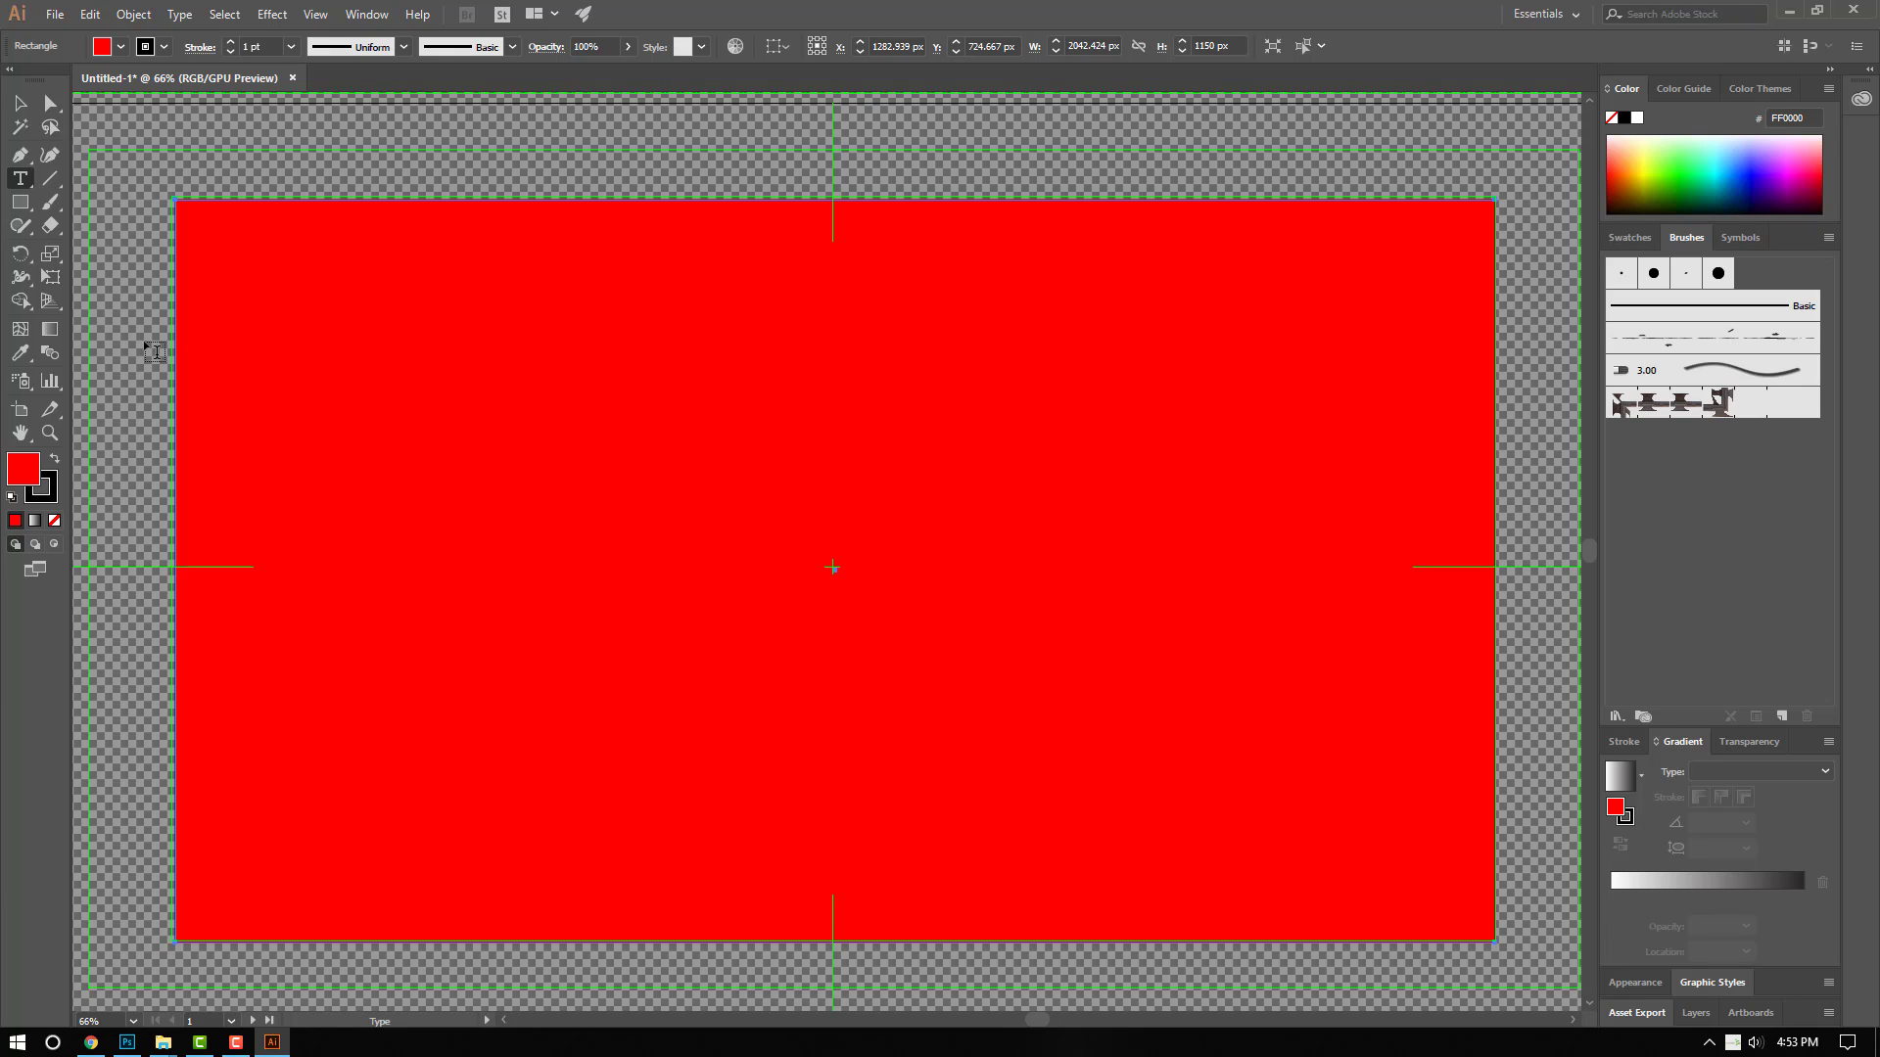
Step: Replace the placeholder text on the red rectangle with 'Test Channel' at 107 pt
{"action": "left_click", "coordinate": [480, 577]}
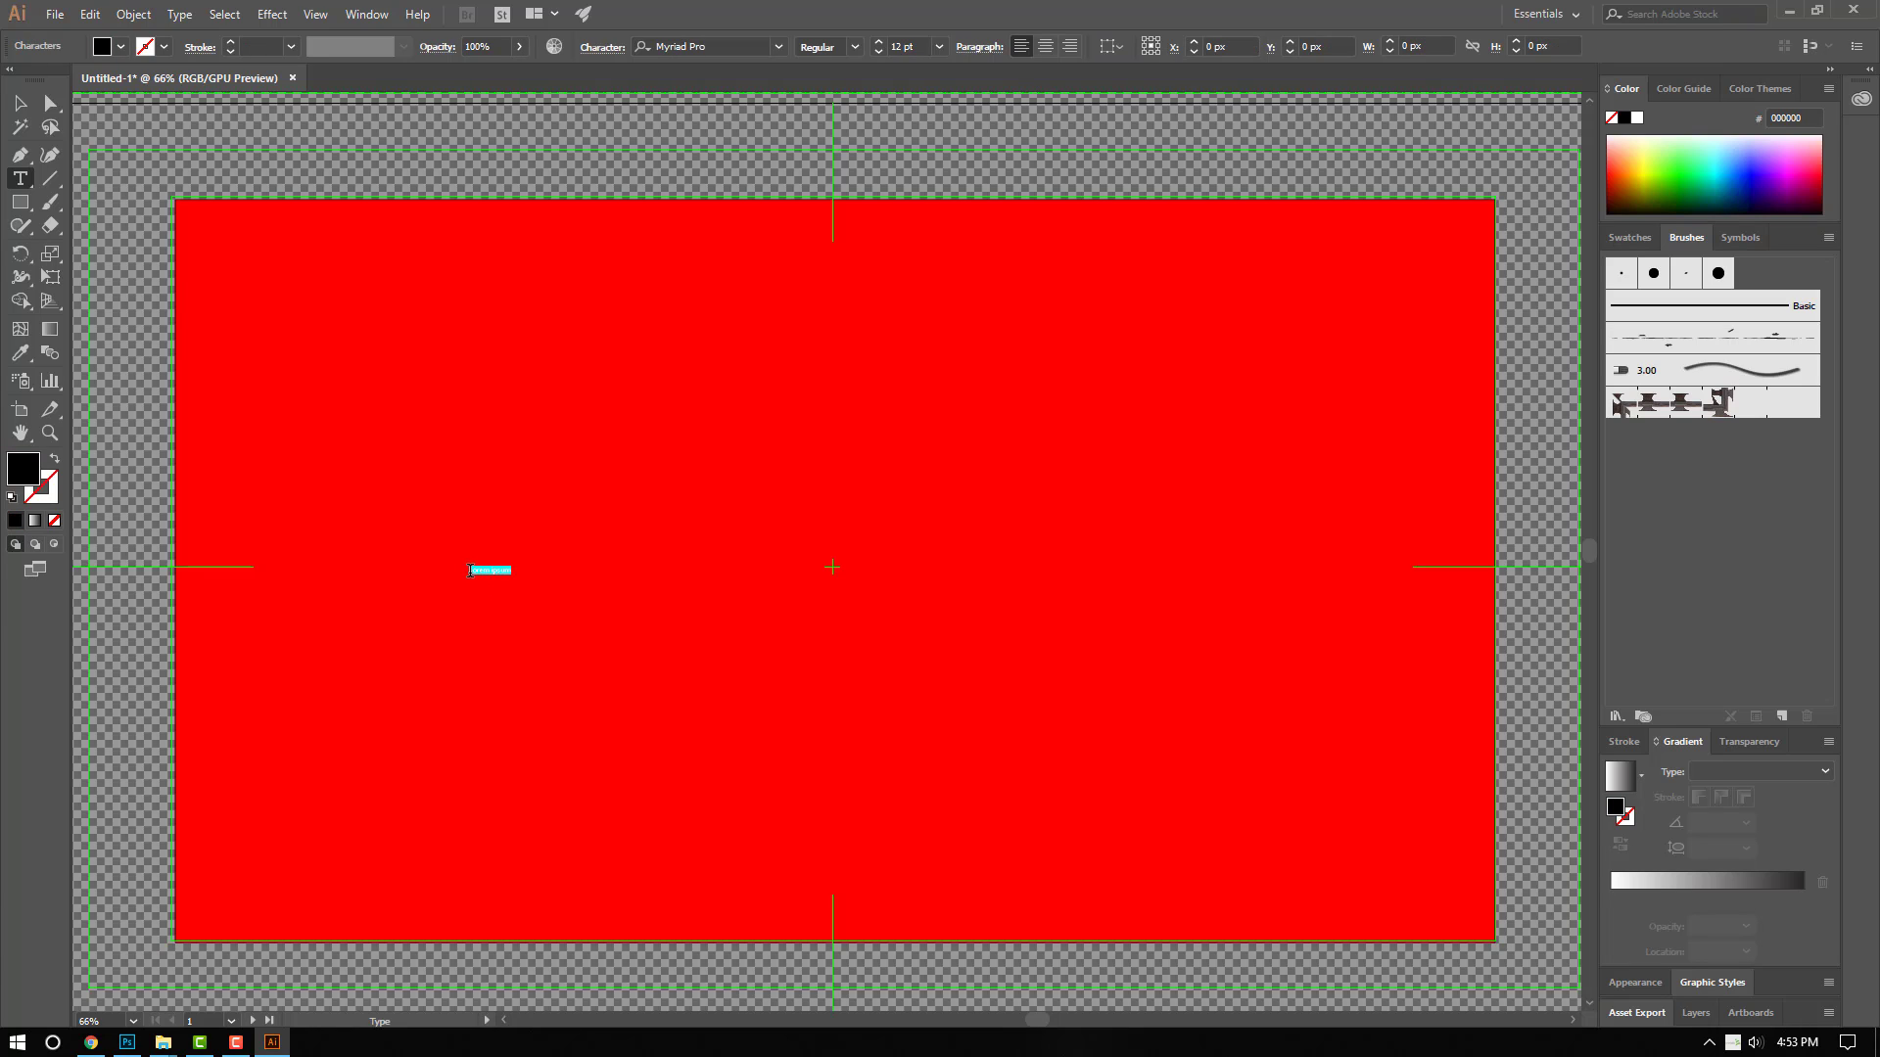
{"action": "left_click", "coordinate": [470, 571]}
{"action": "left_click_drag", "start_coordinate": [512, 569], "coordinate": [439, 576]}
{"action": "key", "text": "BackSpace"}
{"action": "left_click", "coordinate": [936, 49]}
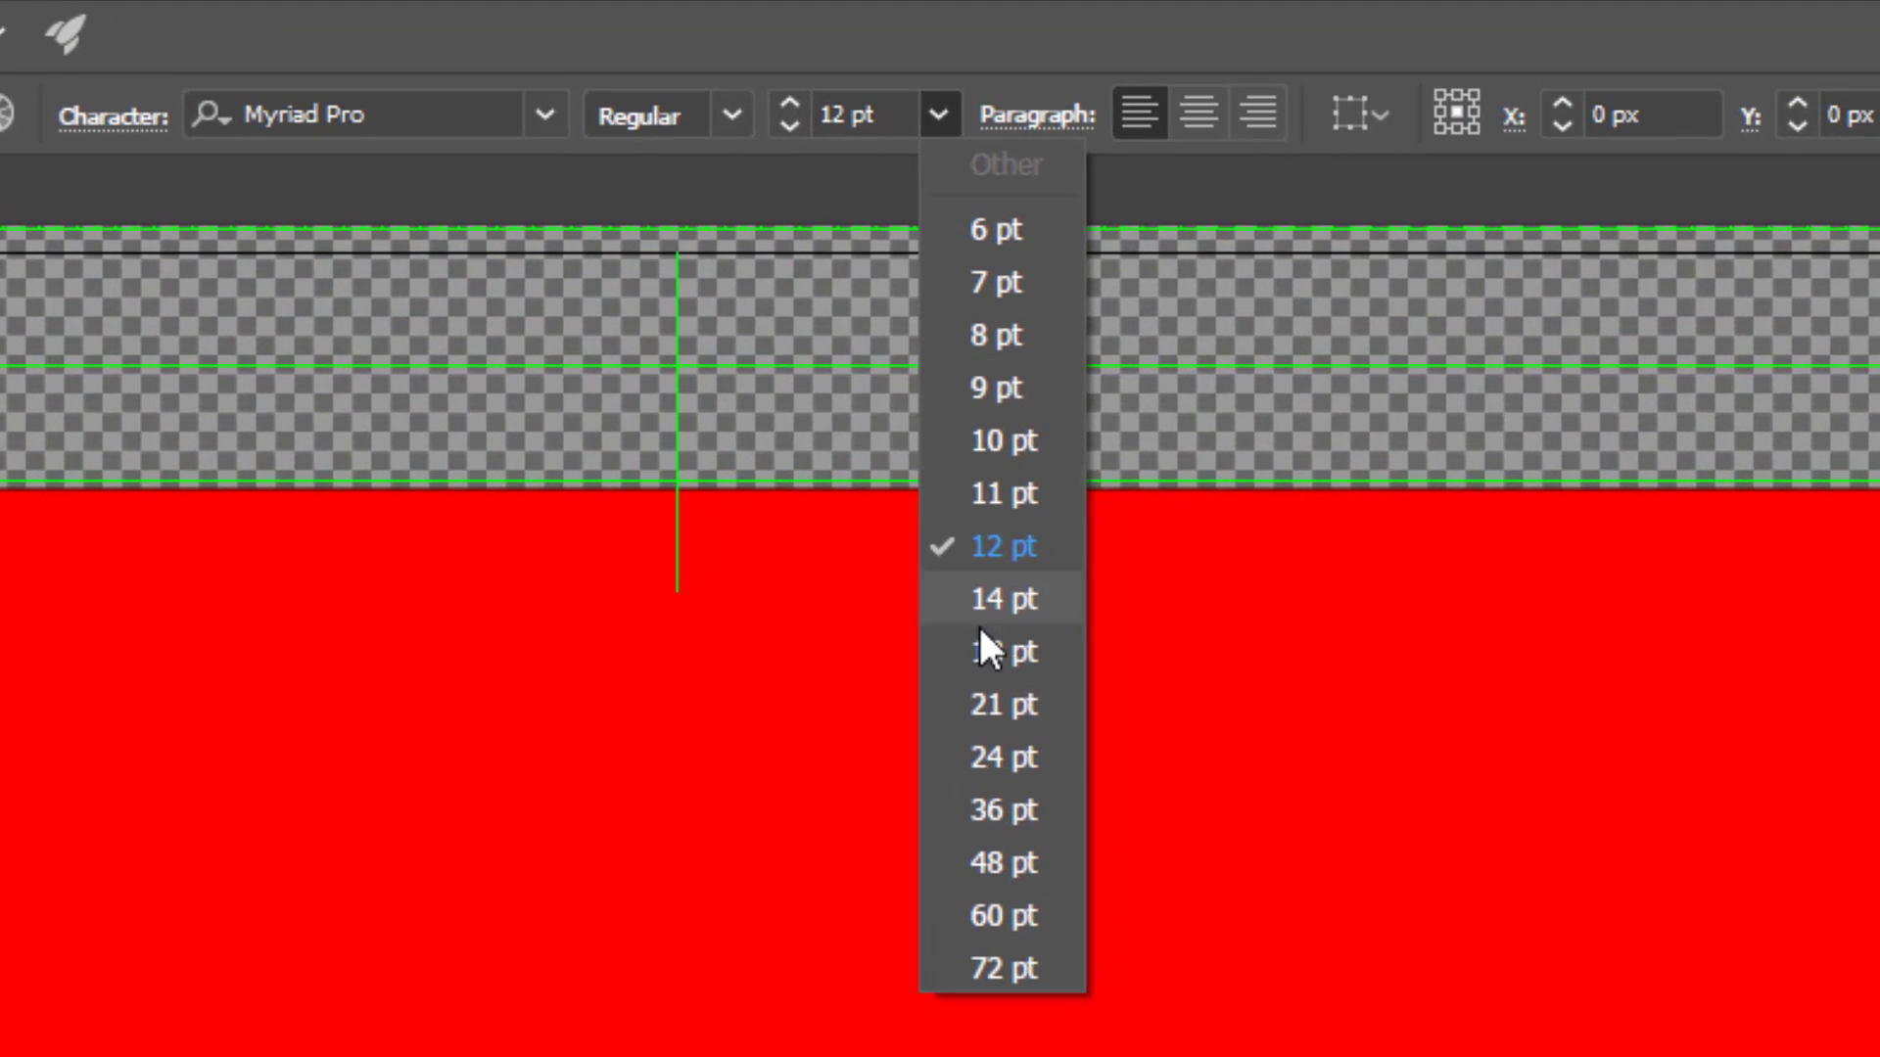
{"action": "left_click", "coordinate": [1009, 819]}
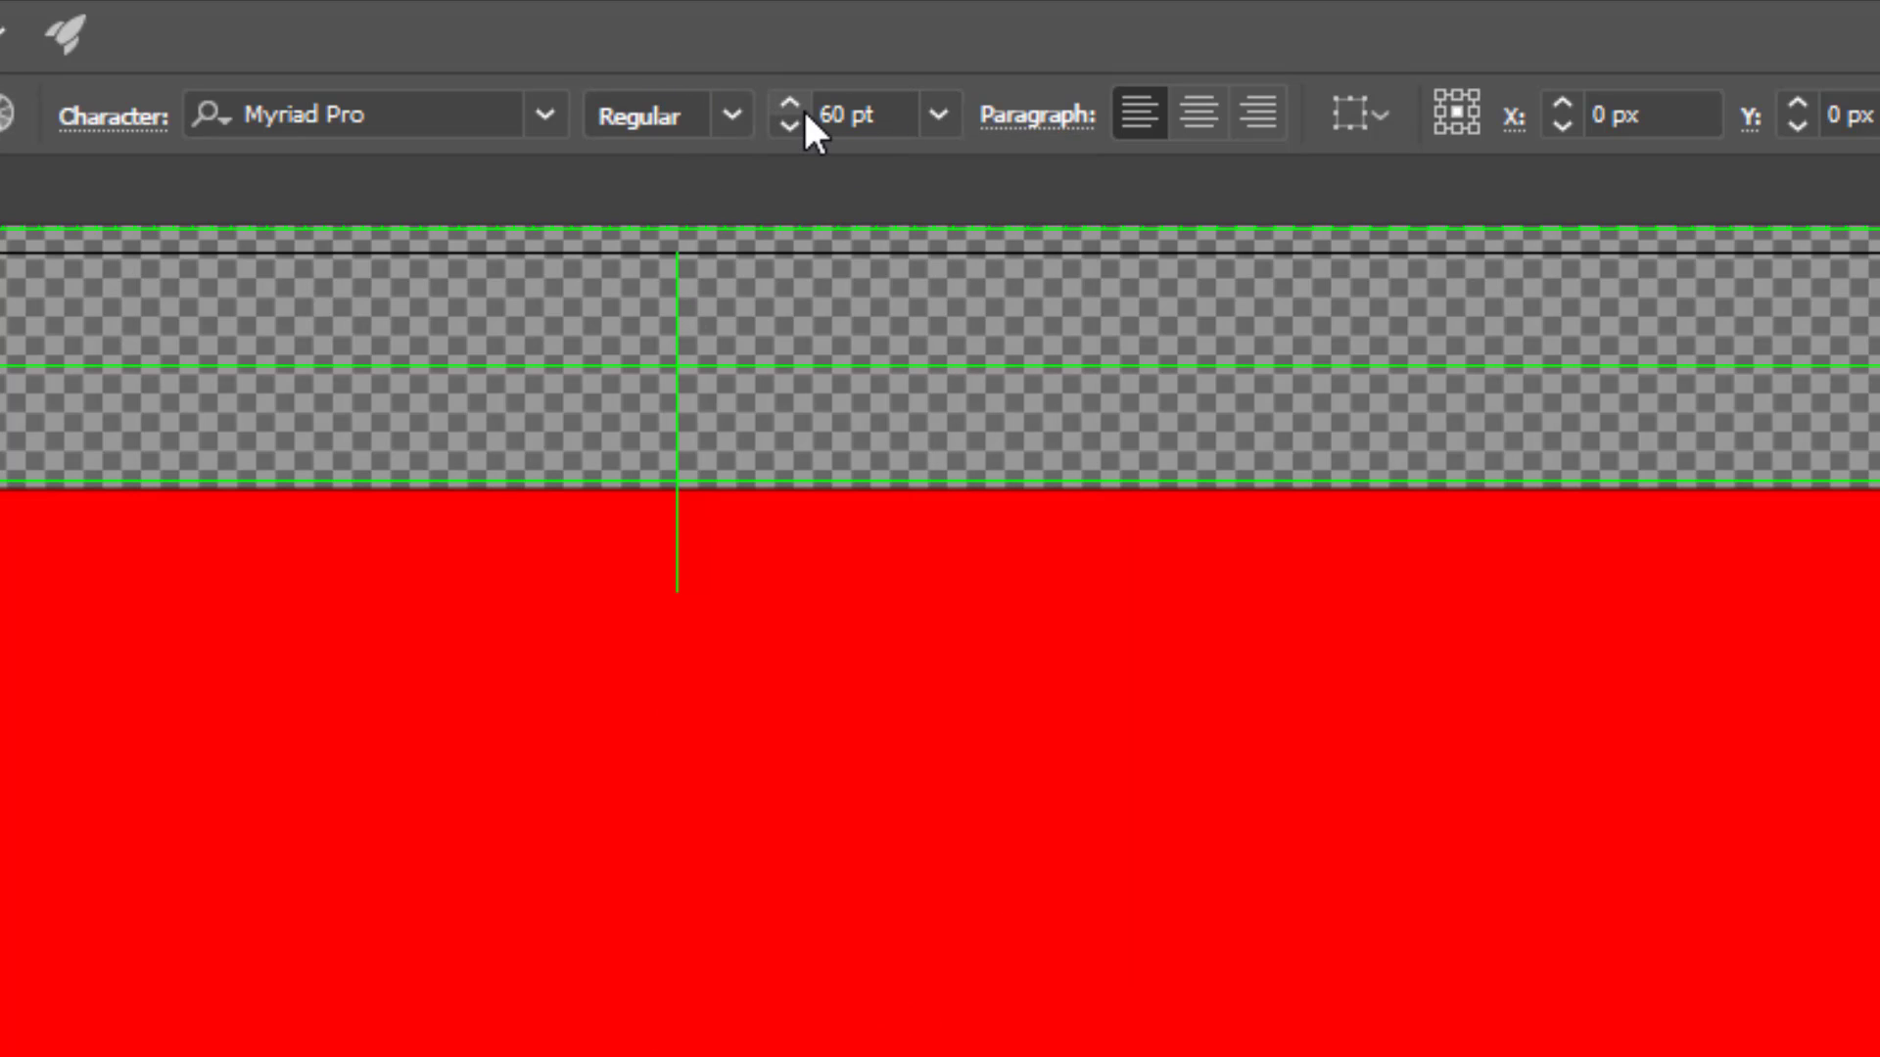
{"action": "scroll", "coordinate": [805, 115], "scroll_direction": "up", "scroll_amount": 10}
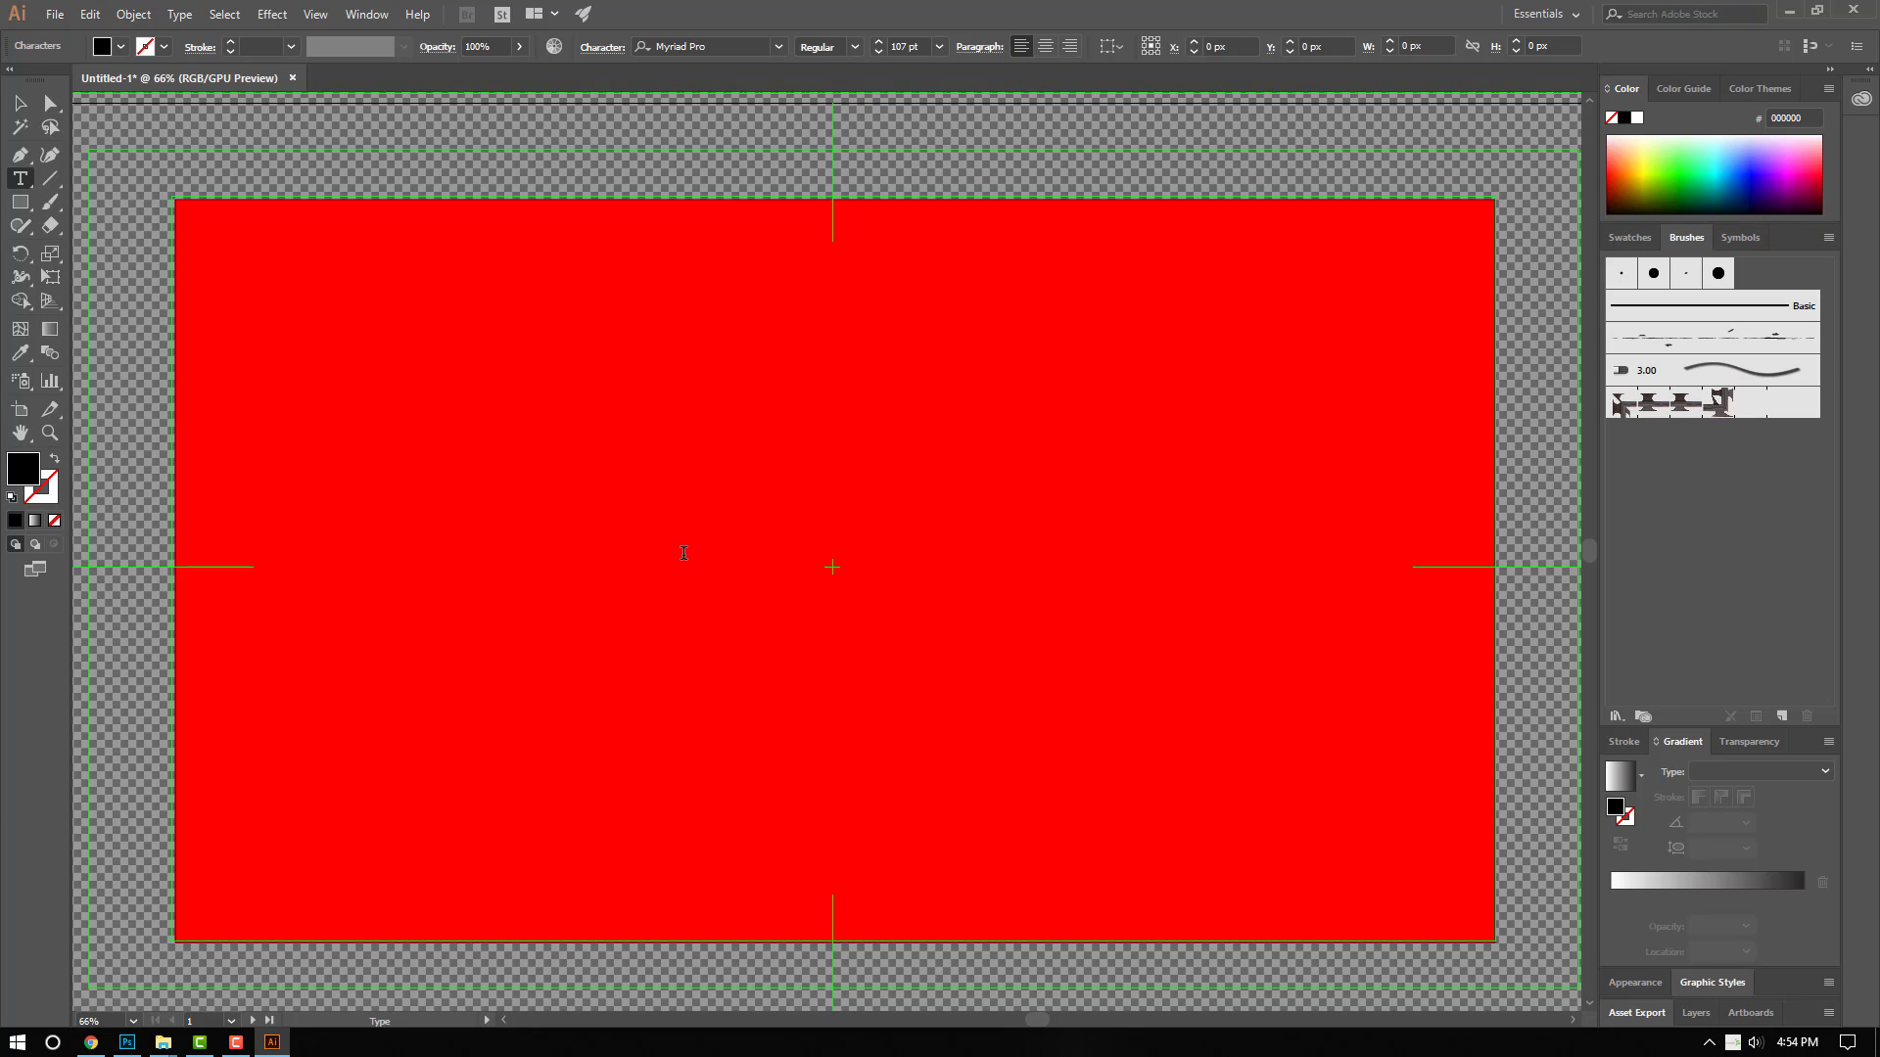
{"action": "type", "text": "T"}
{"action": "type", "text": "es"}
{"action": "type", "text": "t "}
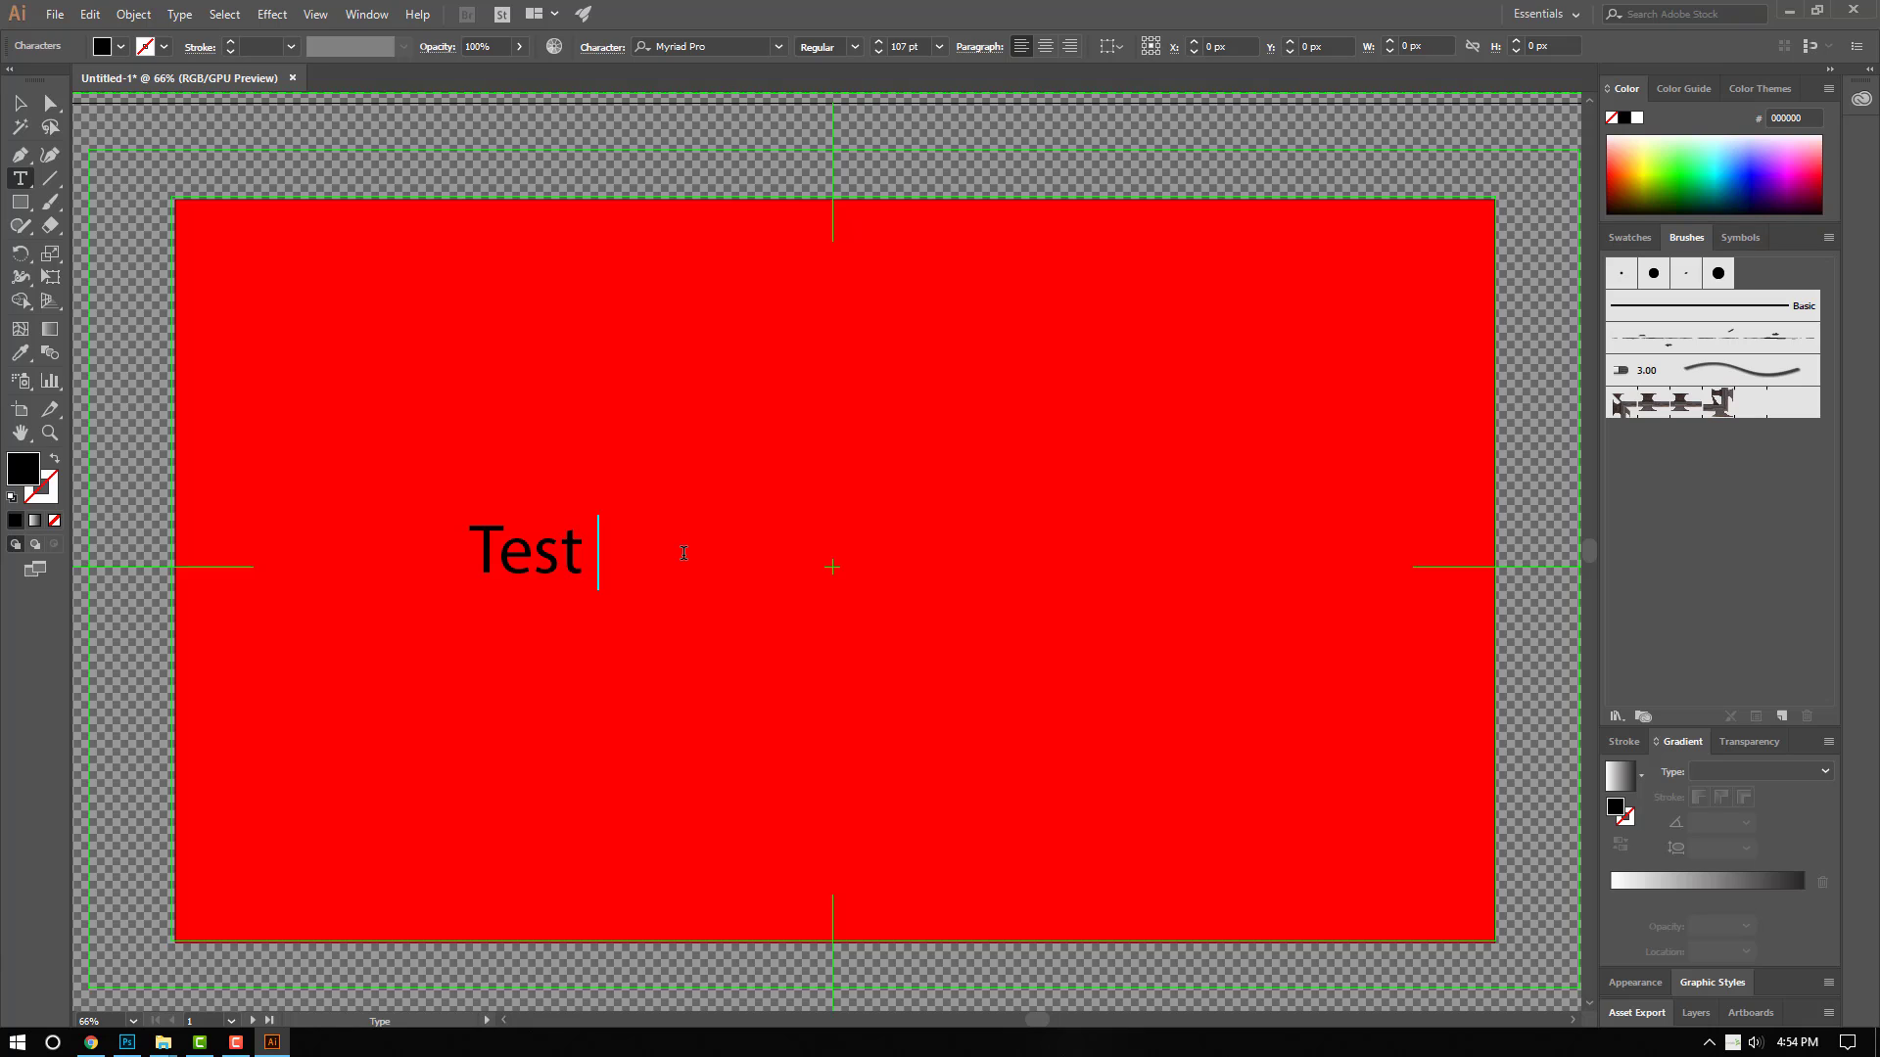
{"action": "type", "text": "Channel"}
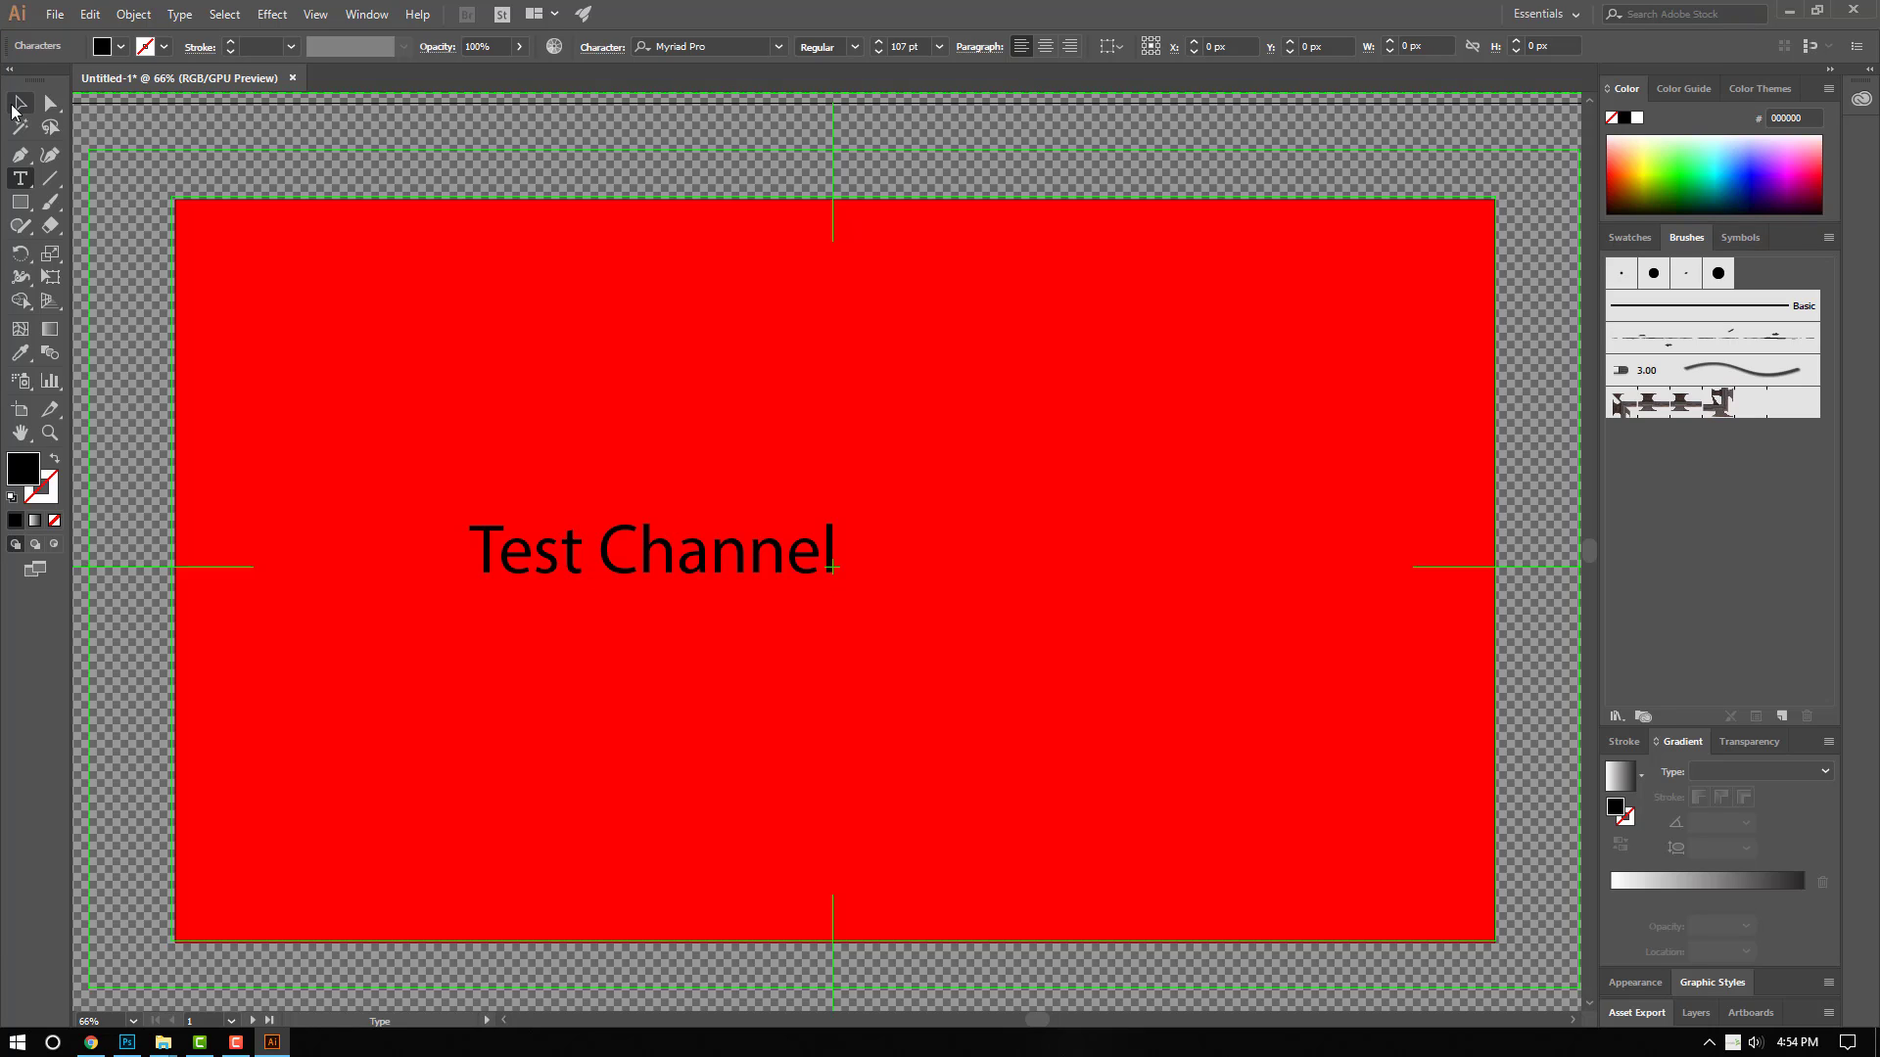
Step: Drag the Test Channel text to the banner's centre, keeping its colour black
{"action": "left_click", "coordinate": [14, 107]}
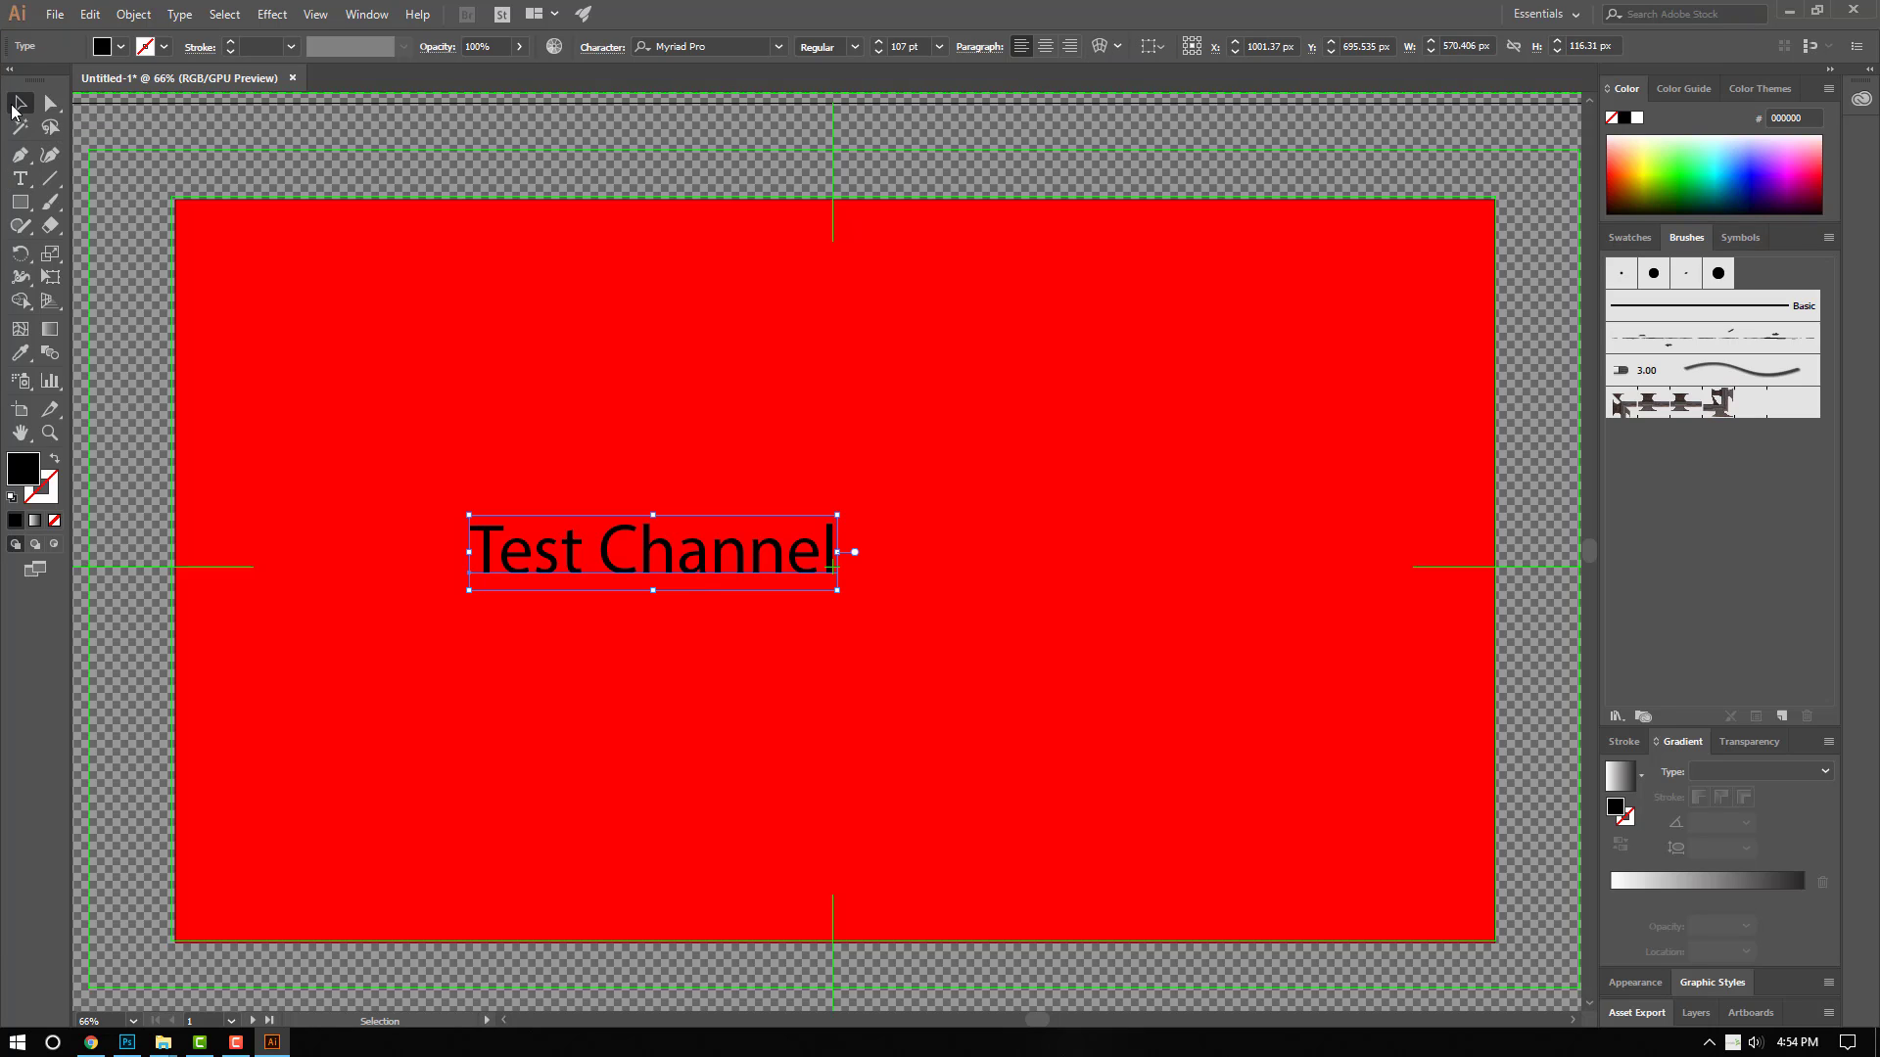
{"action": "left_click_drag", "start_coordinate": [529, 546], "coordinate": [719, 563]}
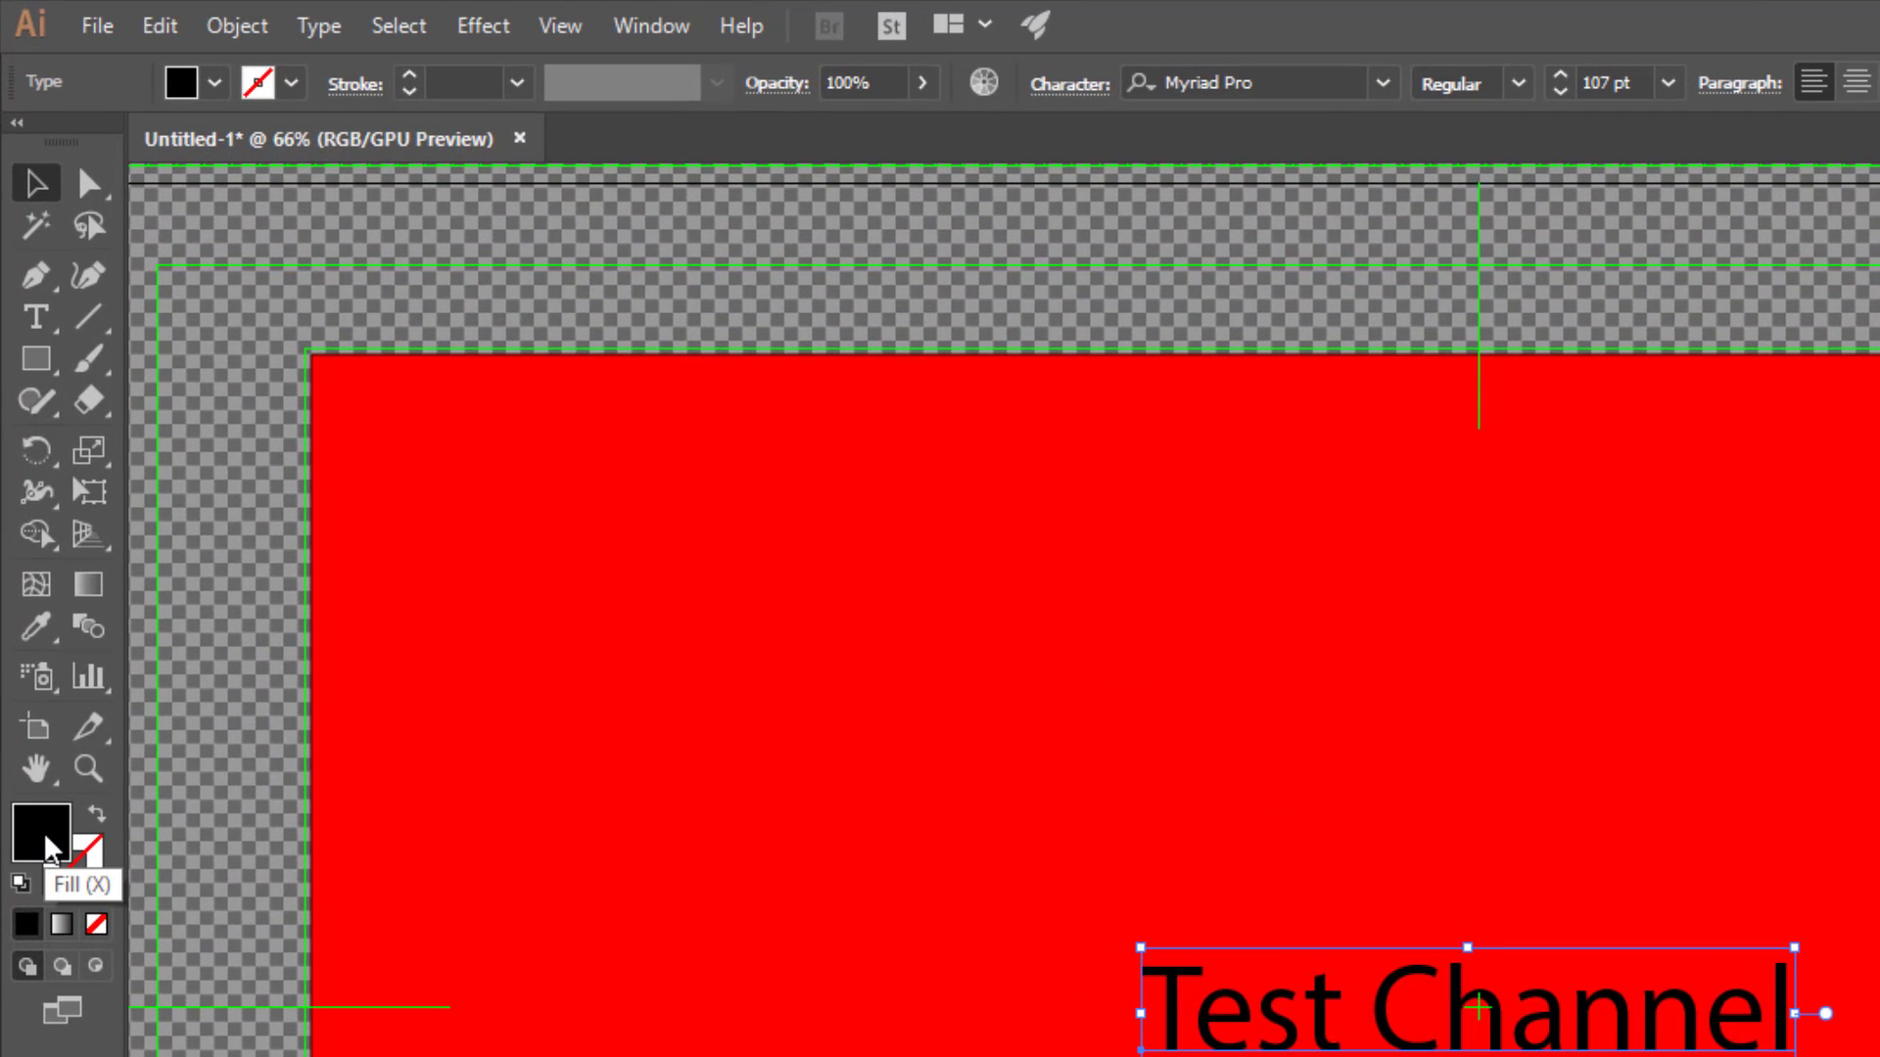
{"action": "left_click", "coordinate": [90, 857]}
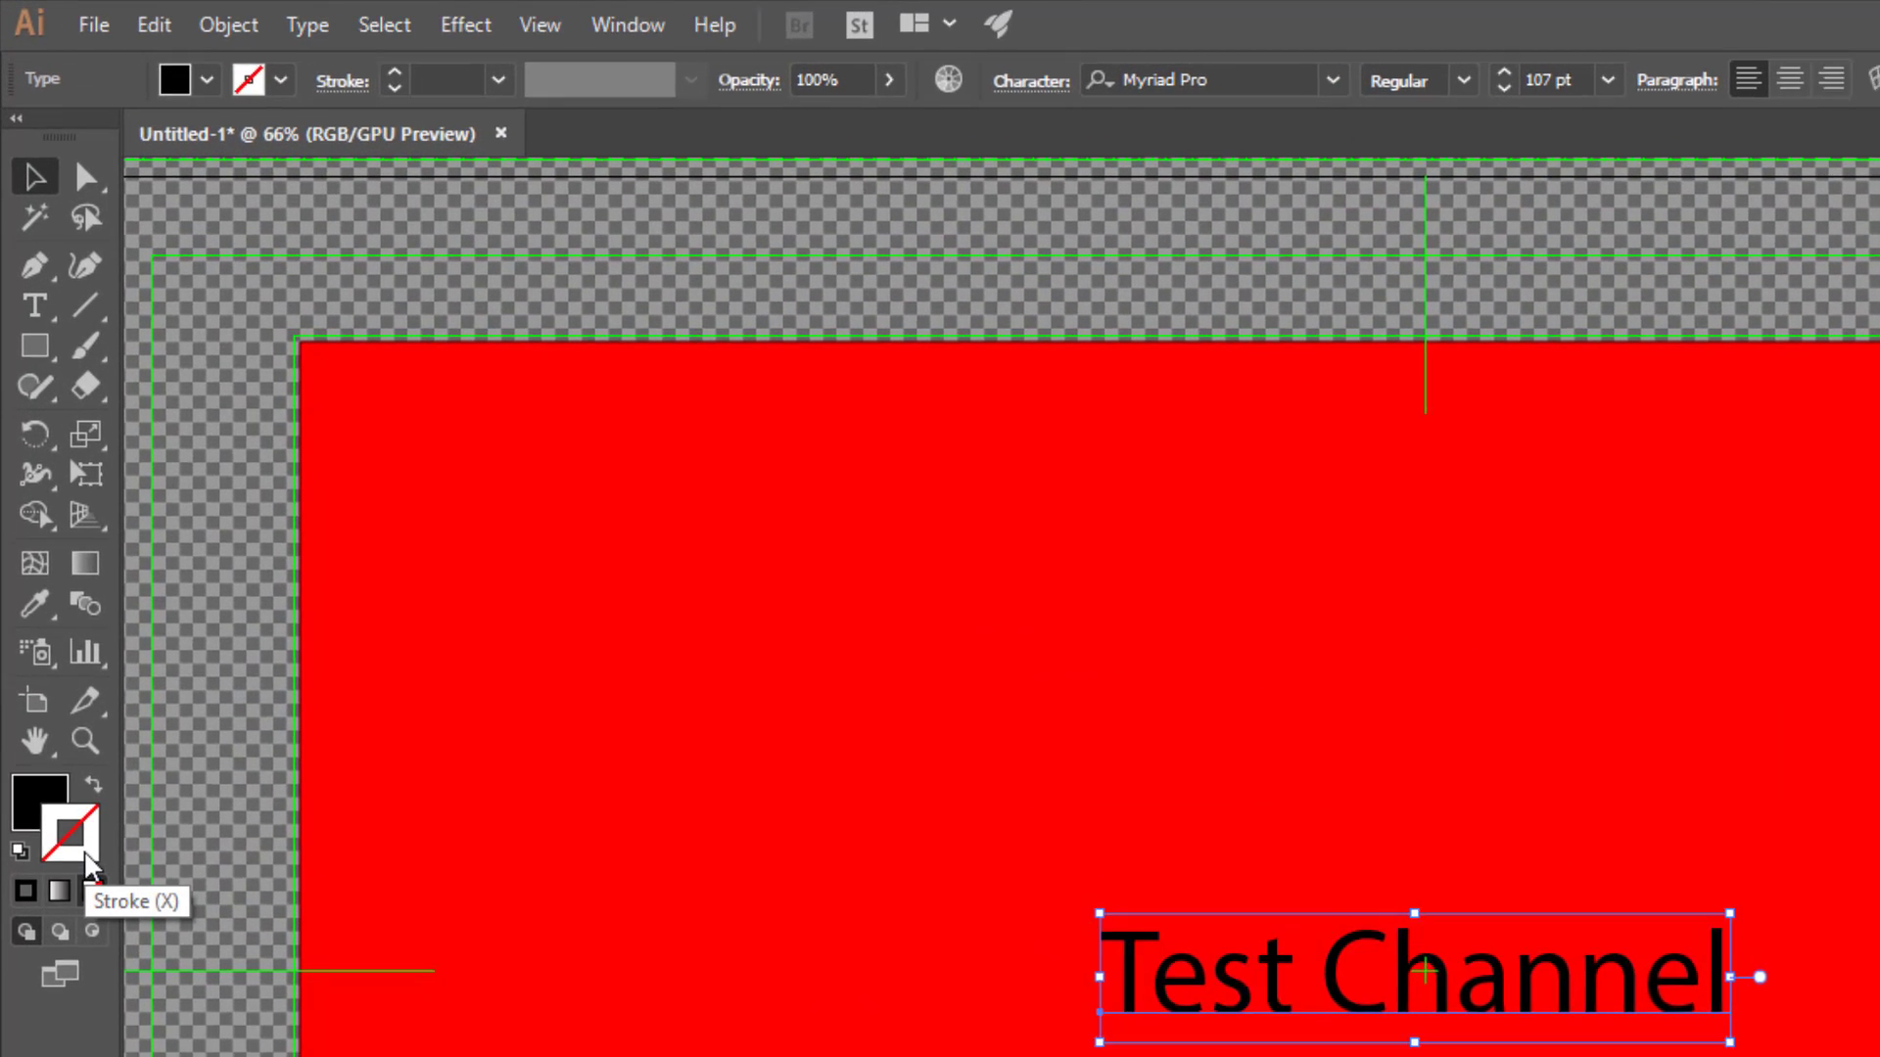
{"action": "double_click", "coordinate": [86, 857]}
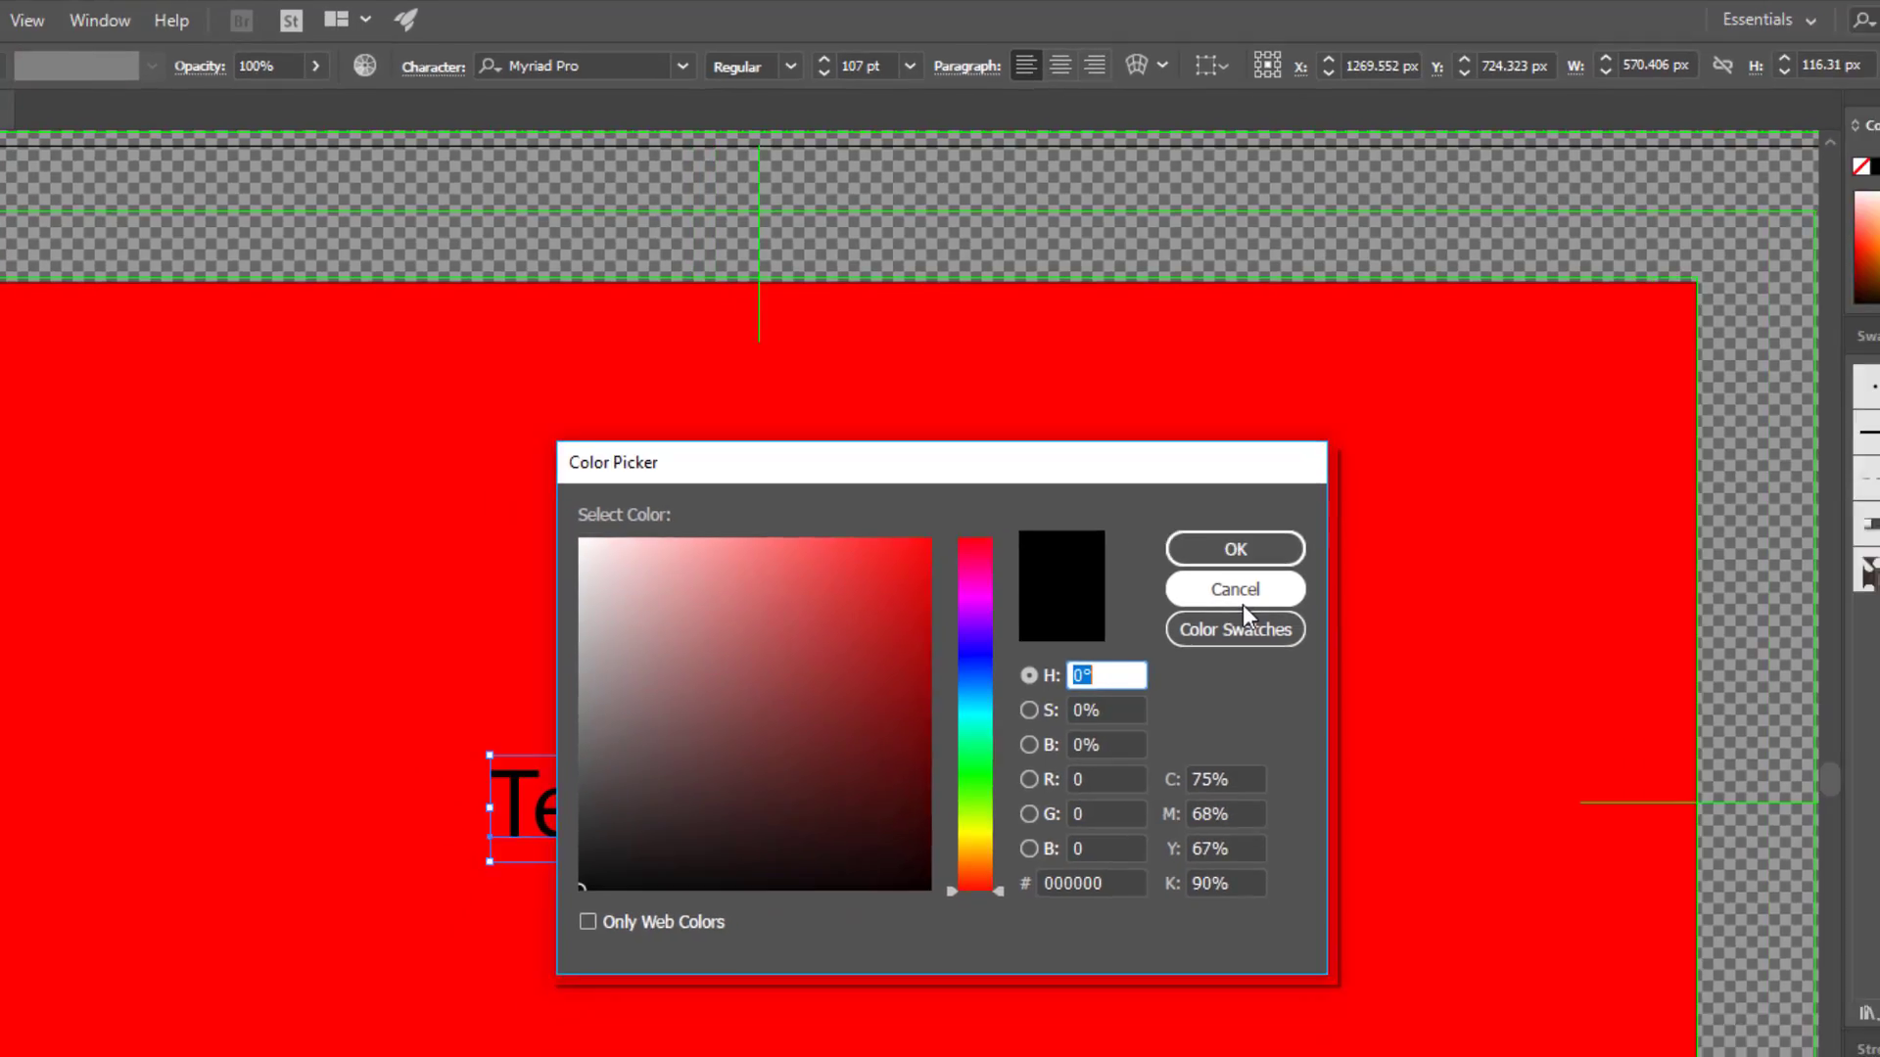
{"action": "left_click", "coordinate": [1242, 605]}
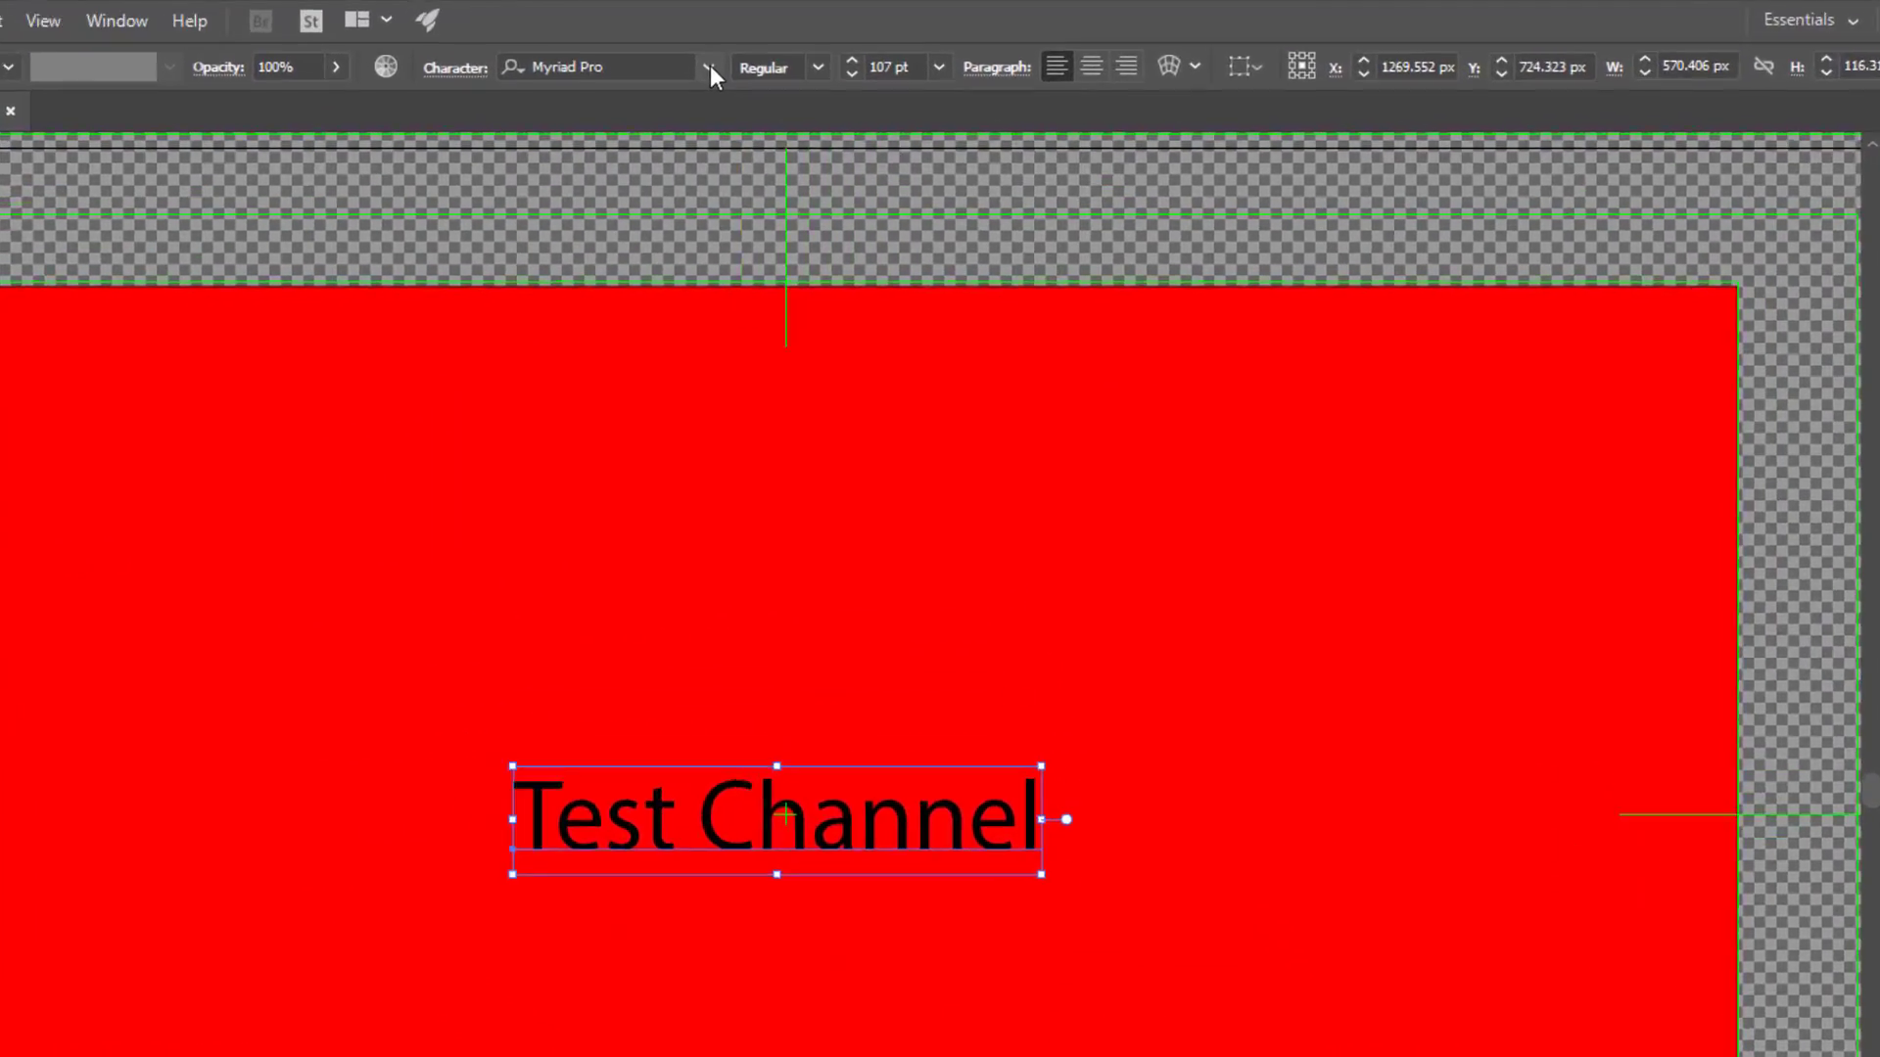
Step: Pick Times New Roman from the font list for the Test Channel text
{"action": "left_click", "coordinate": [778, 46]}
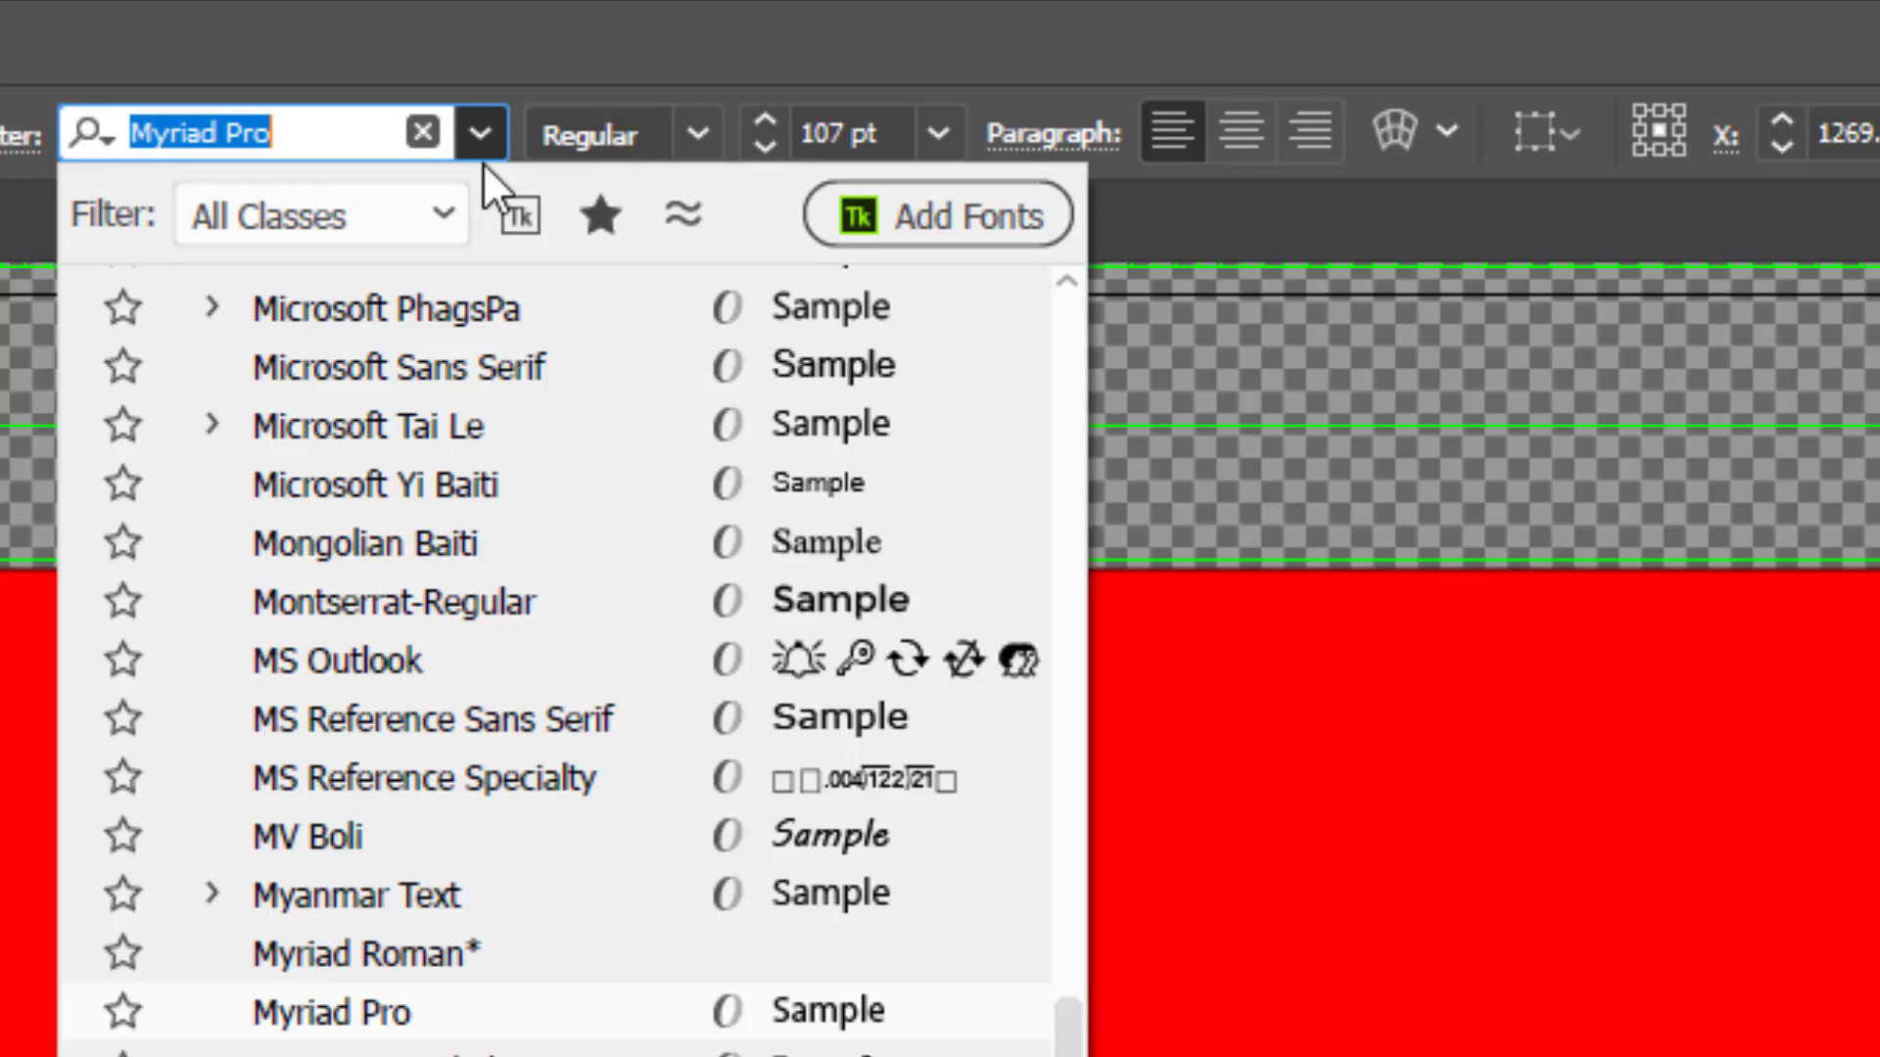
{"action": "scroll", "coordinate": [775, 468], "scroll_direction": "down", "scroll_amount": 3}
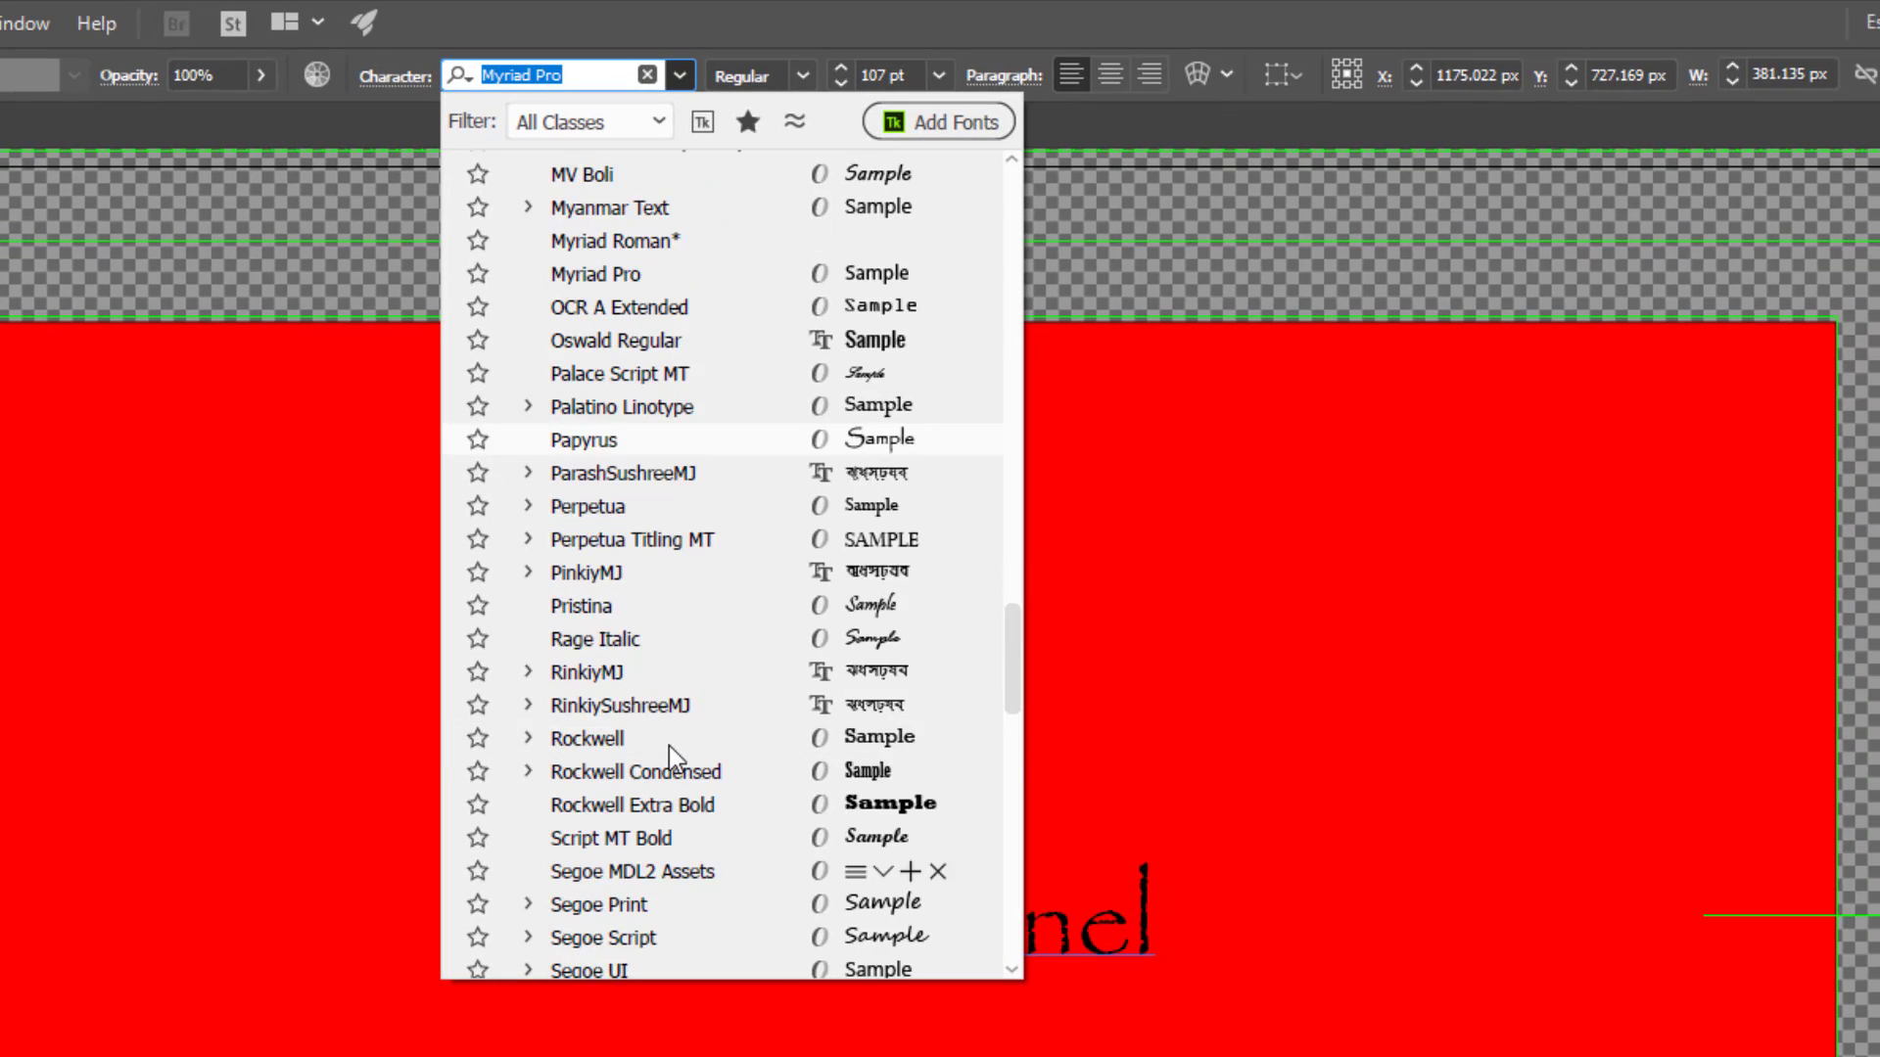
{"action": "scroll", "coordinate": [674, 756], "scroll_direction": "down", "scroll_amount": 8}
{"action": "scroll", "coordinate": [676, 763], "scroll_direction": "down", "scroll_amount": 4}
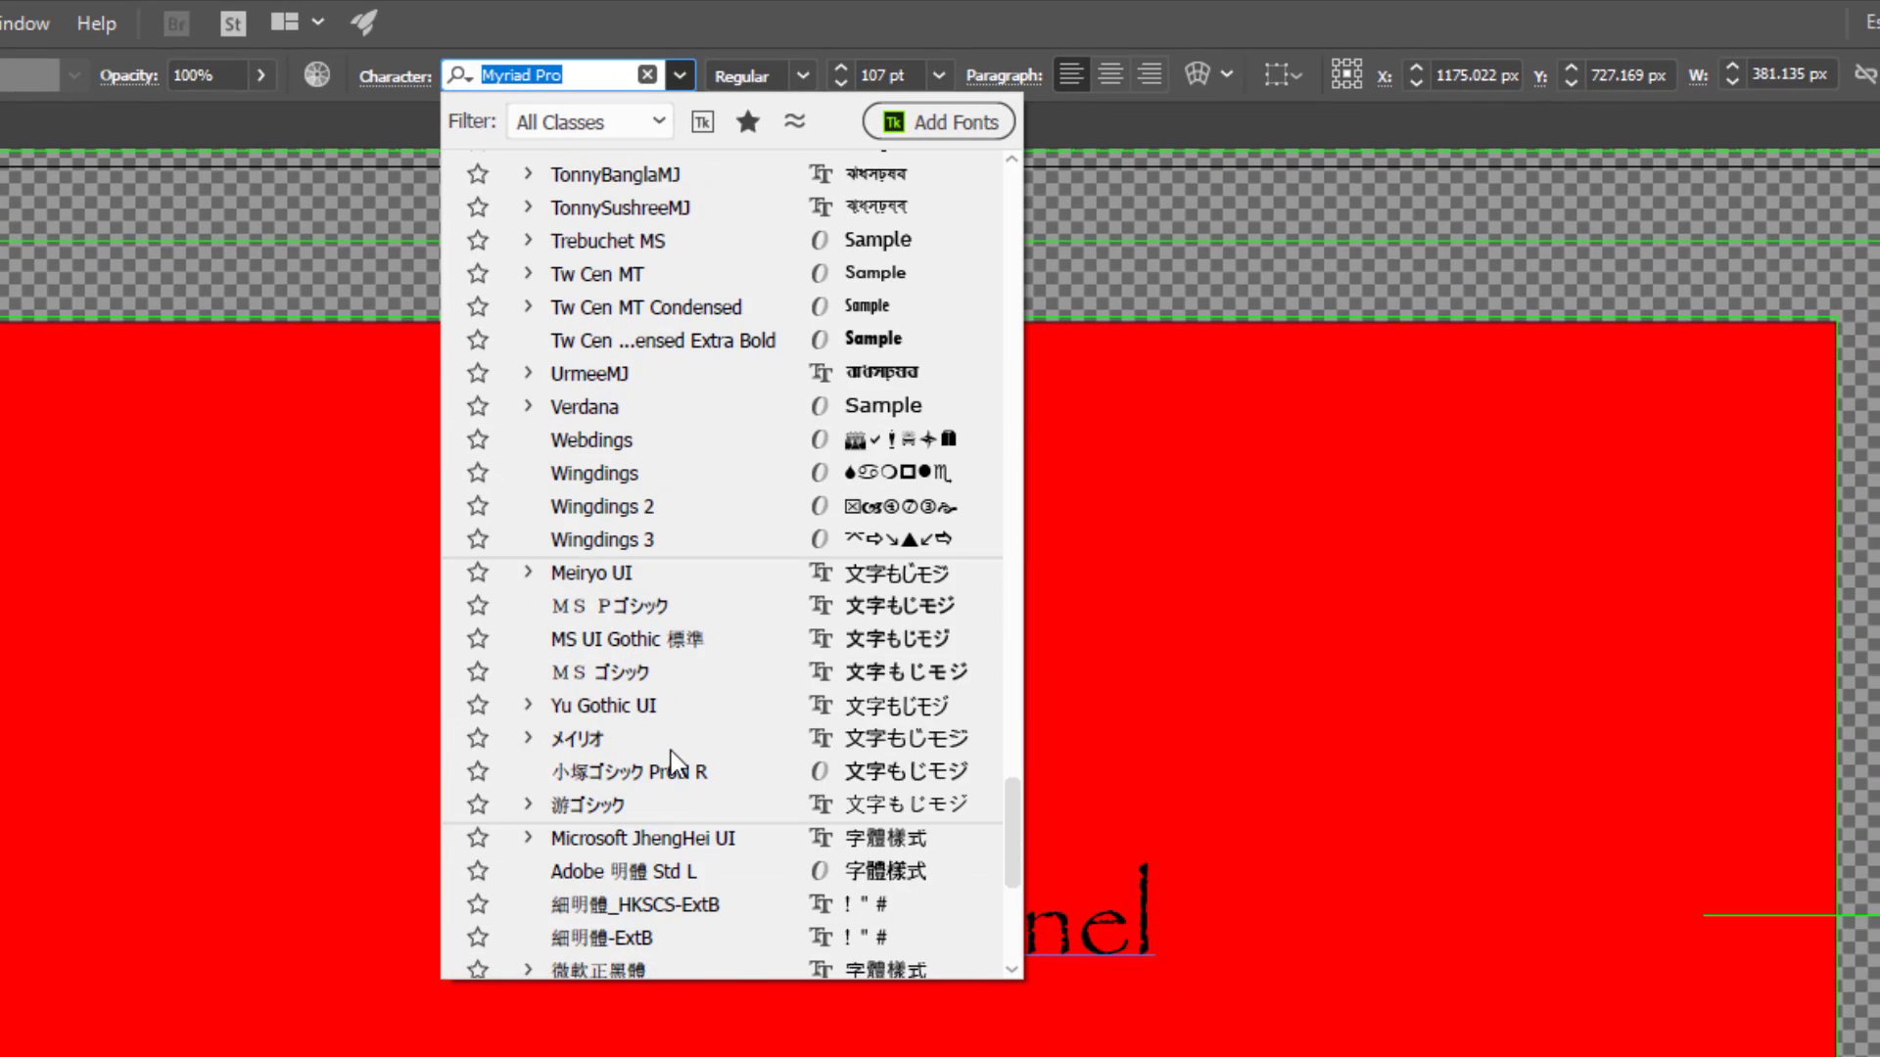
{"action": "scroll", "coordinate": [680, 768], "scroll_direction": "down", "scroll_amount": 5}
{"action": "scroll", "coordinate": [705, 882], "scroll_direction": "up", "scroll_amount": 5}
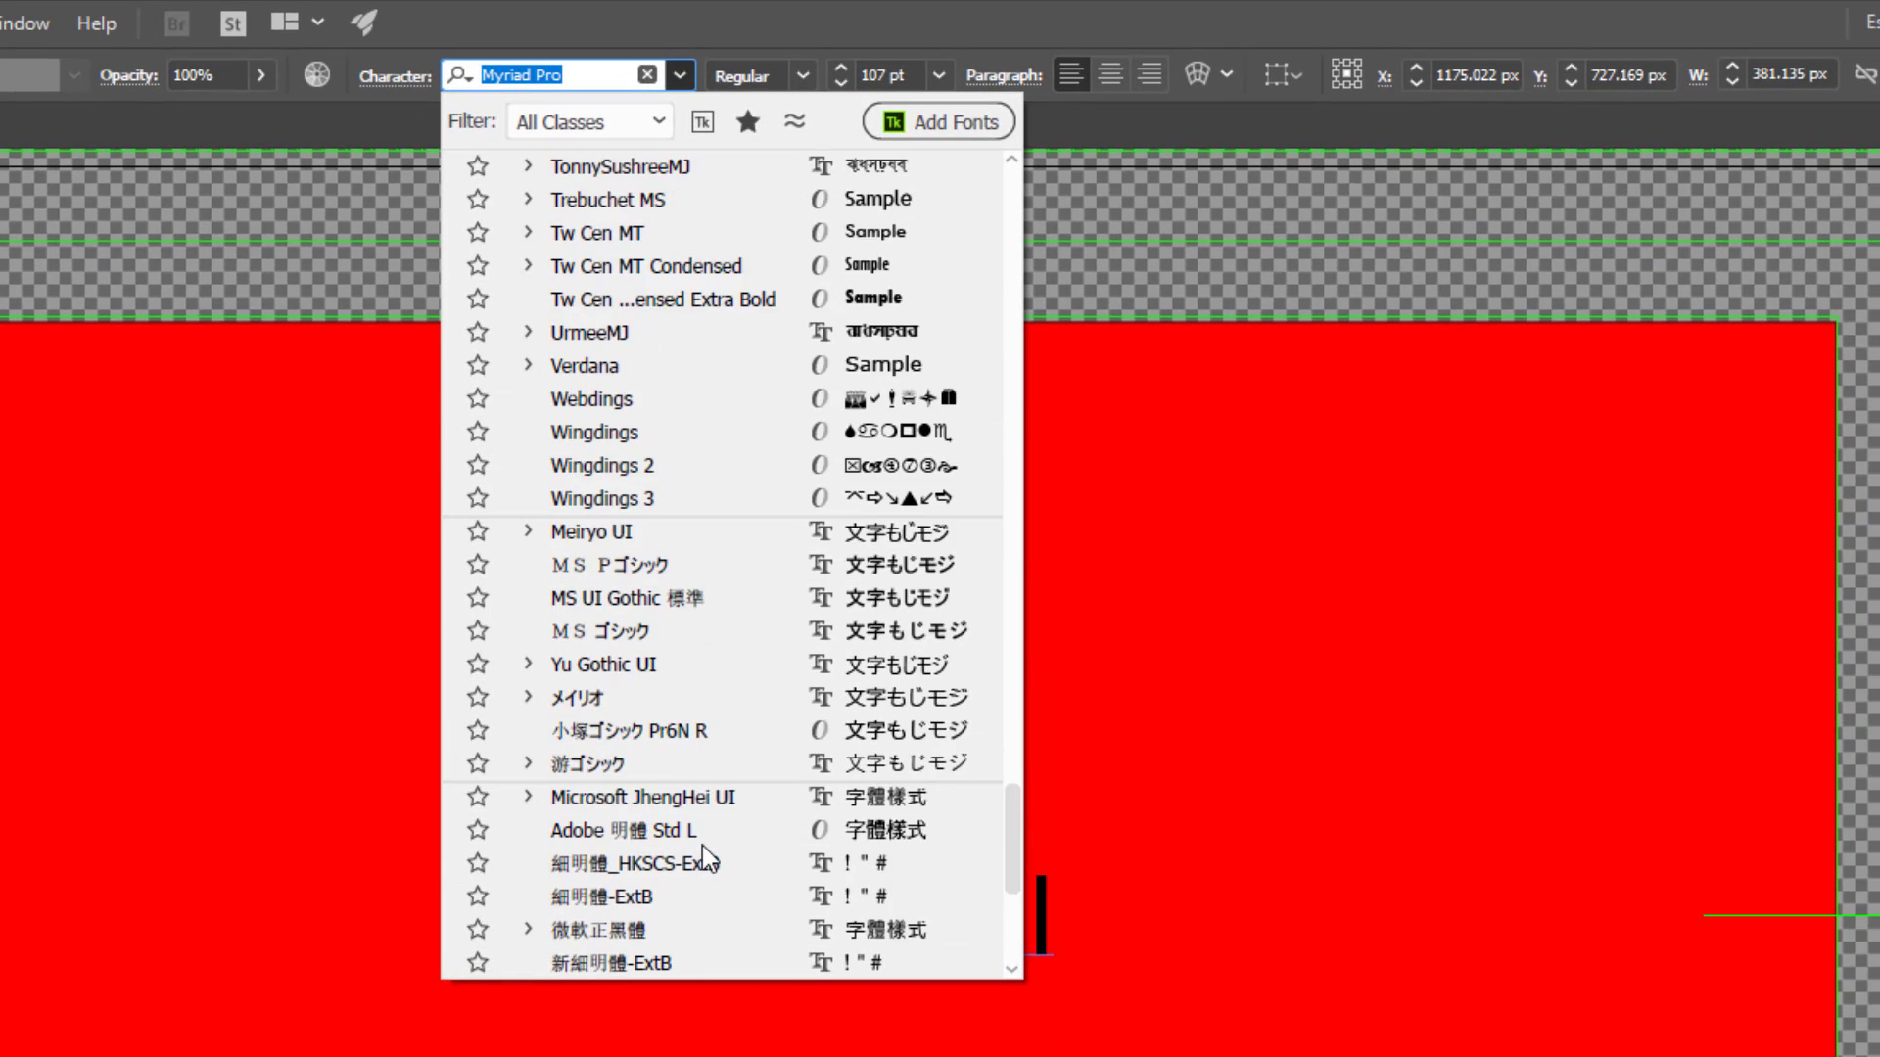
{"action": "scroll", "coordinate": [709, 852], "scroll_direction": "up", "scroll_amount": 6}
{"action": "scroll", "coordinate": [705, 849], "scroll_direction": "up", "scroll_amount": 6}
{"action": "scroll", "coordinate": [705, 848], "scroll_direction": "up", "scroll_amount": 5}
{"action": "scroll", "coordinate": [705, 848], "scroll_direction": "up", "scroll_amount": 5}
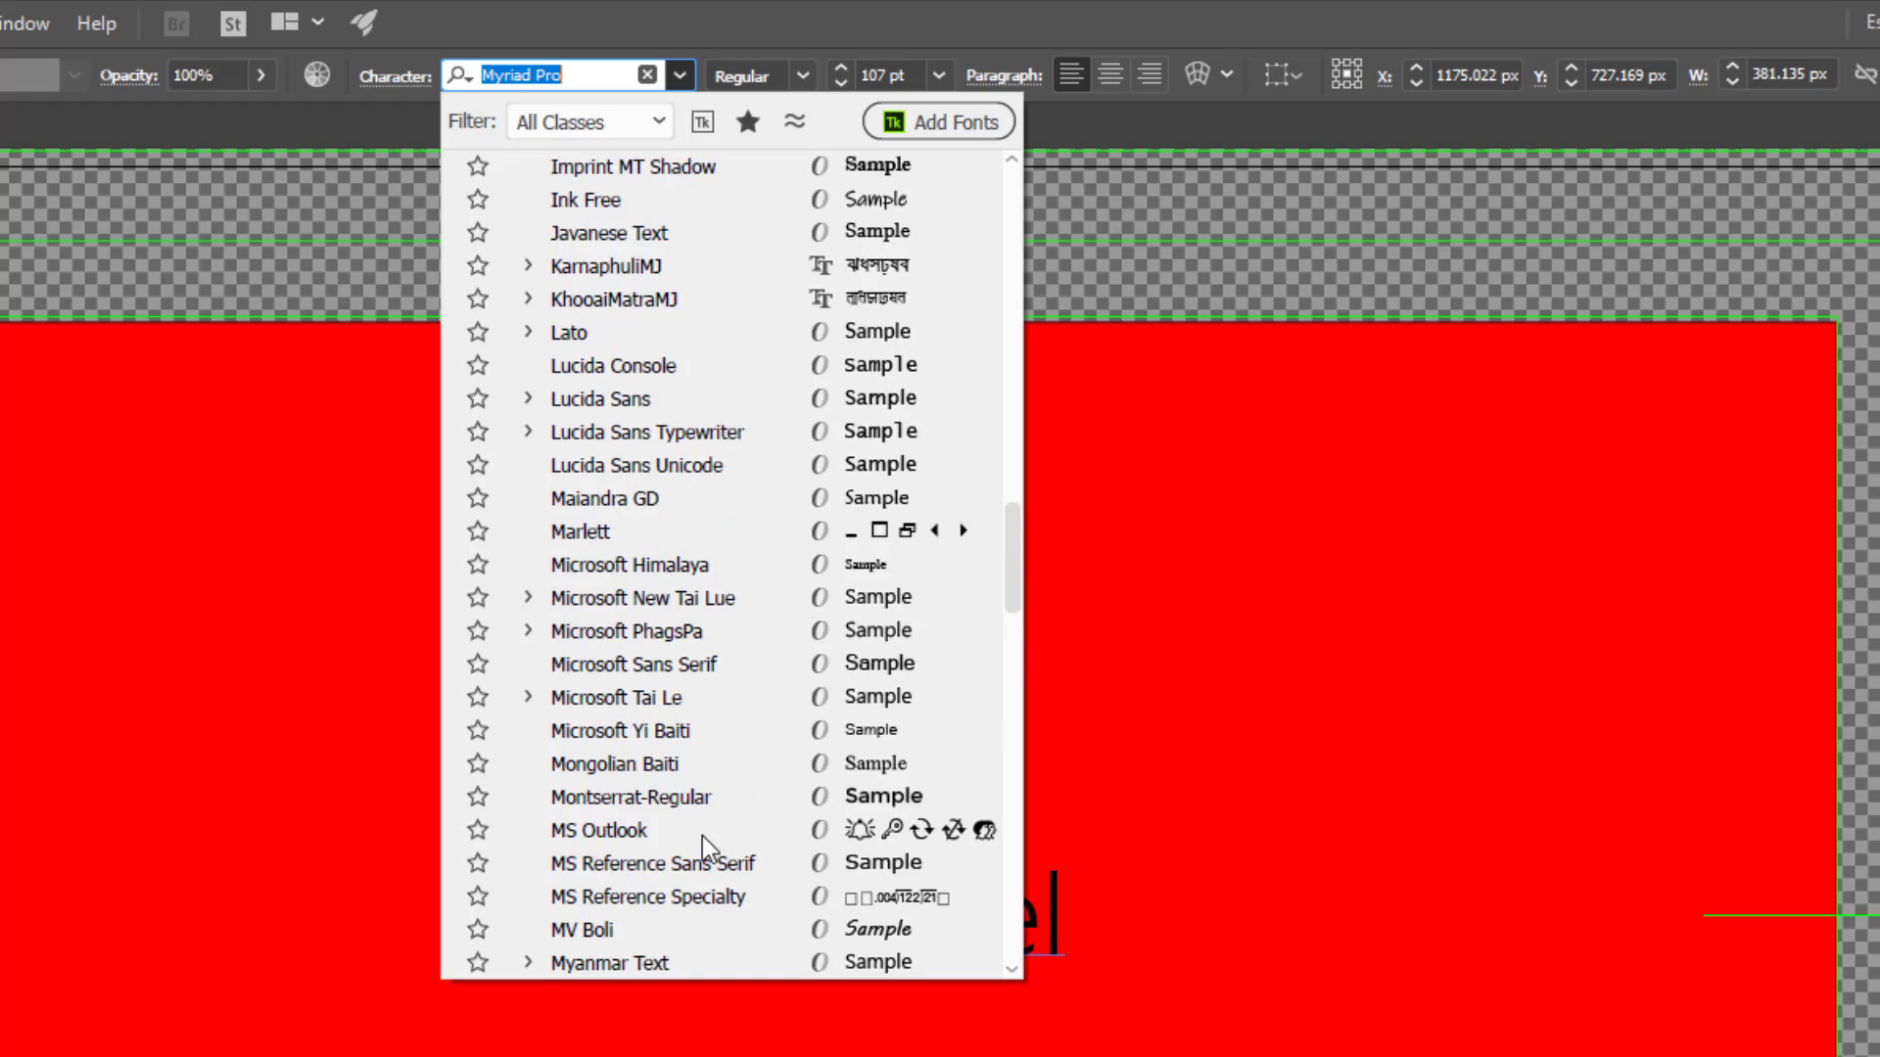
{"action": "scroll", "coordinate": [704, 846], "scroll_direction": "up", "scroll_amount": 5}
{"action": "scroll", "coordinate": [703, 844], "scroll_direction": "up", "scroll_amount": 10}
{"action": "scroll", "coordinate": [703, 844], "scroll_direction": "up", "scroll_amount": 5}
{"action": "scroll", "coordinate": [701, 842], "scroll_direction": "up", "scroll_amount": 4}
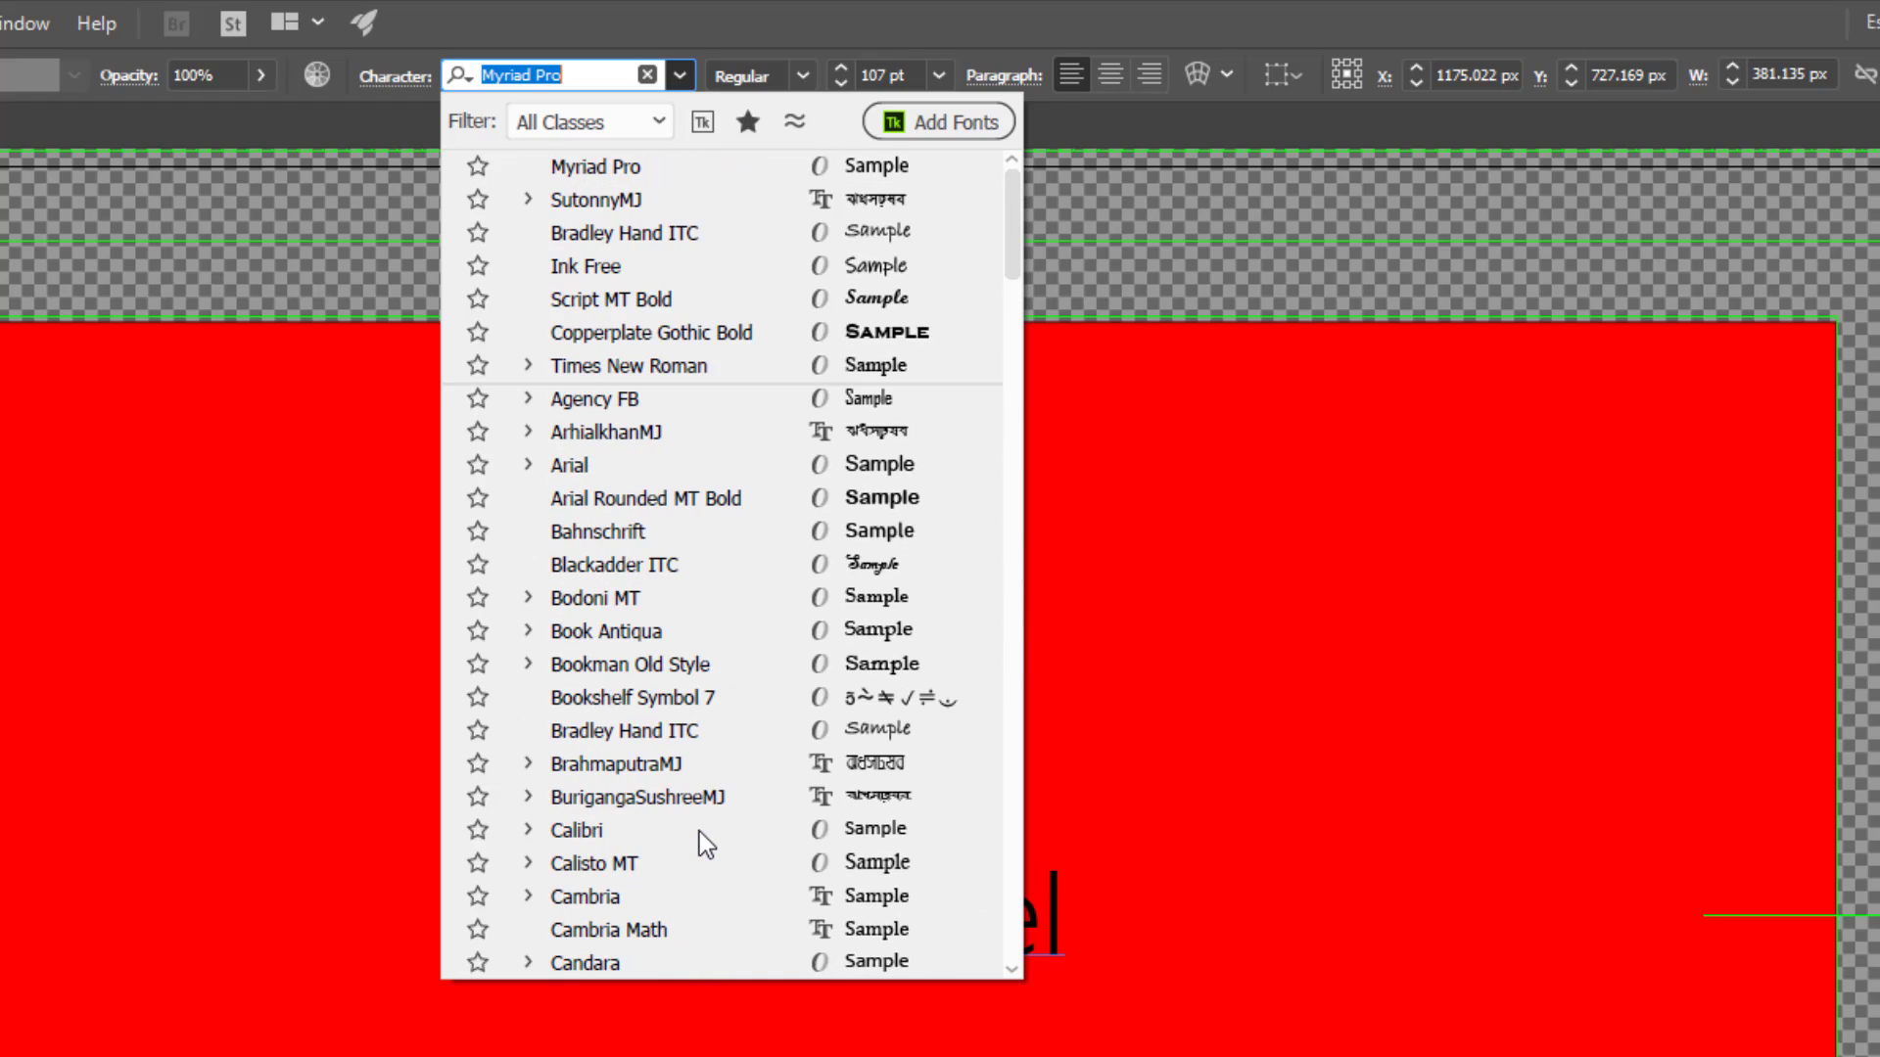
{"action": "scroll", "coordinate": [701, 842], "scroll_direction": "down", "scroll_amount": 3}
{"action": "scroll", "coordinate": [700, 852], "scroll_direction": "down", "scroll_amount": 10}
{"action": "scroll", "coordinate": [699, 862], "scroll_direction": "down", "scroll_amount": 6}
{"action": "scroll", "coordinate": [696, 864], "scroll_direction": "down", "scroll_amount": 8}
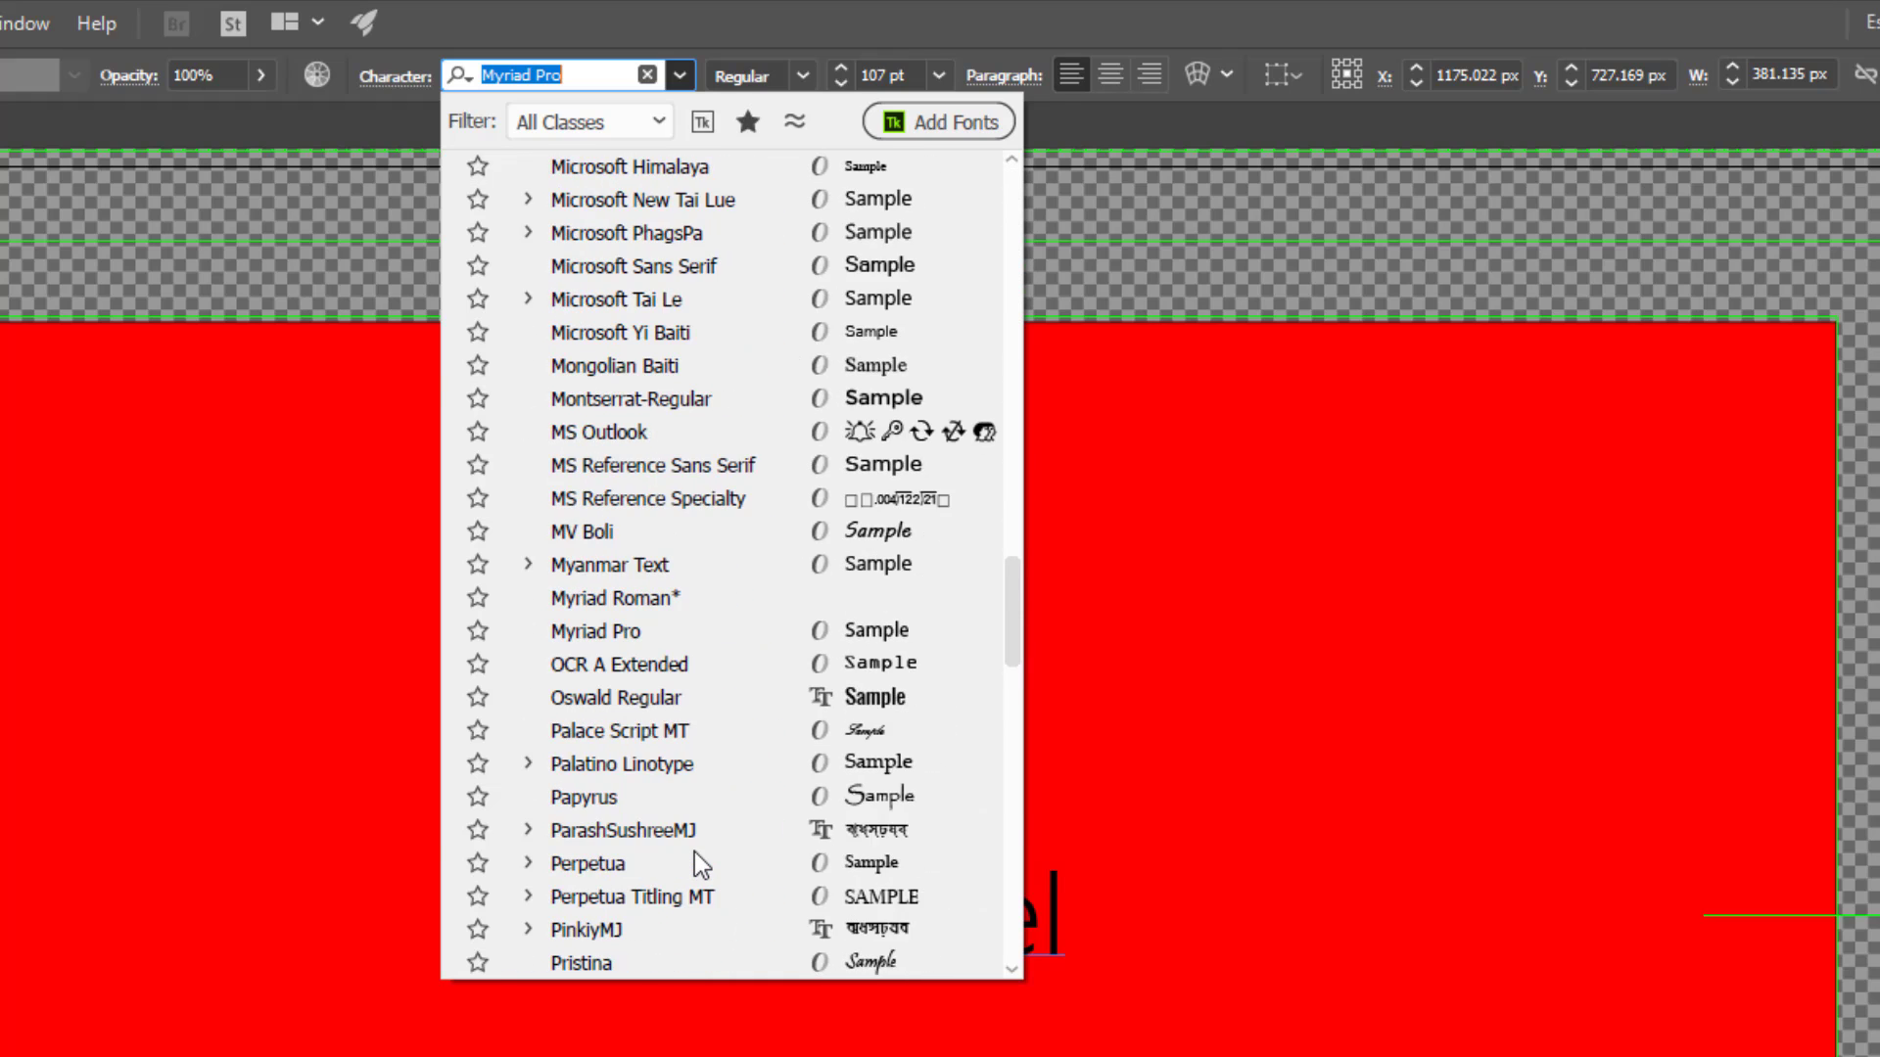
{"action": "scroll", "coordinate": [695, 863], "scroll_direction": "down", "scroll_amount": 5}
{"action": "scroll", "coordinate": [691, 865], "scroll_direction": "down", "scroll_amount": 3}
{"action": "scroll", "coordinate": [689, 866], "scroll_direction": "down", "scroll_amount": 3}
{"action": "scroll", "coordinate": [676, 856], "scroll_direction": "down", "scroll_amount": 8}
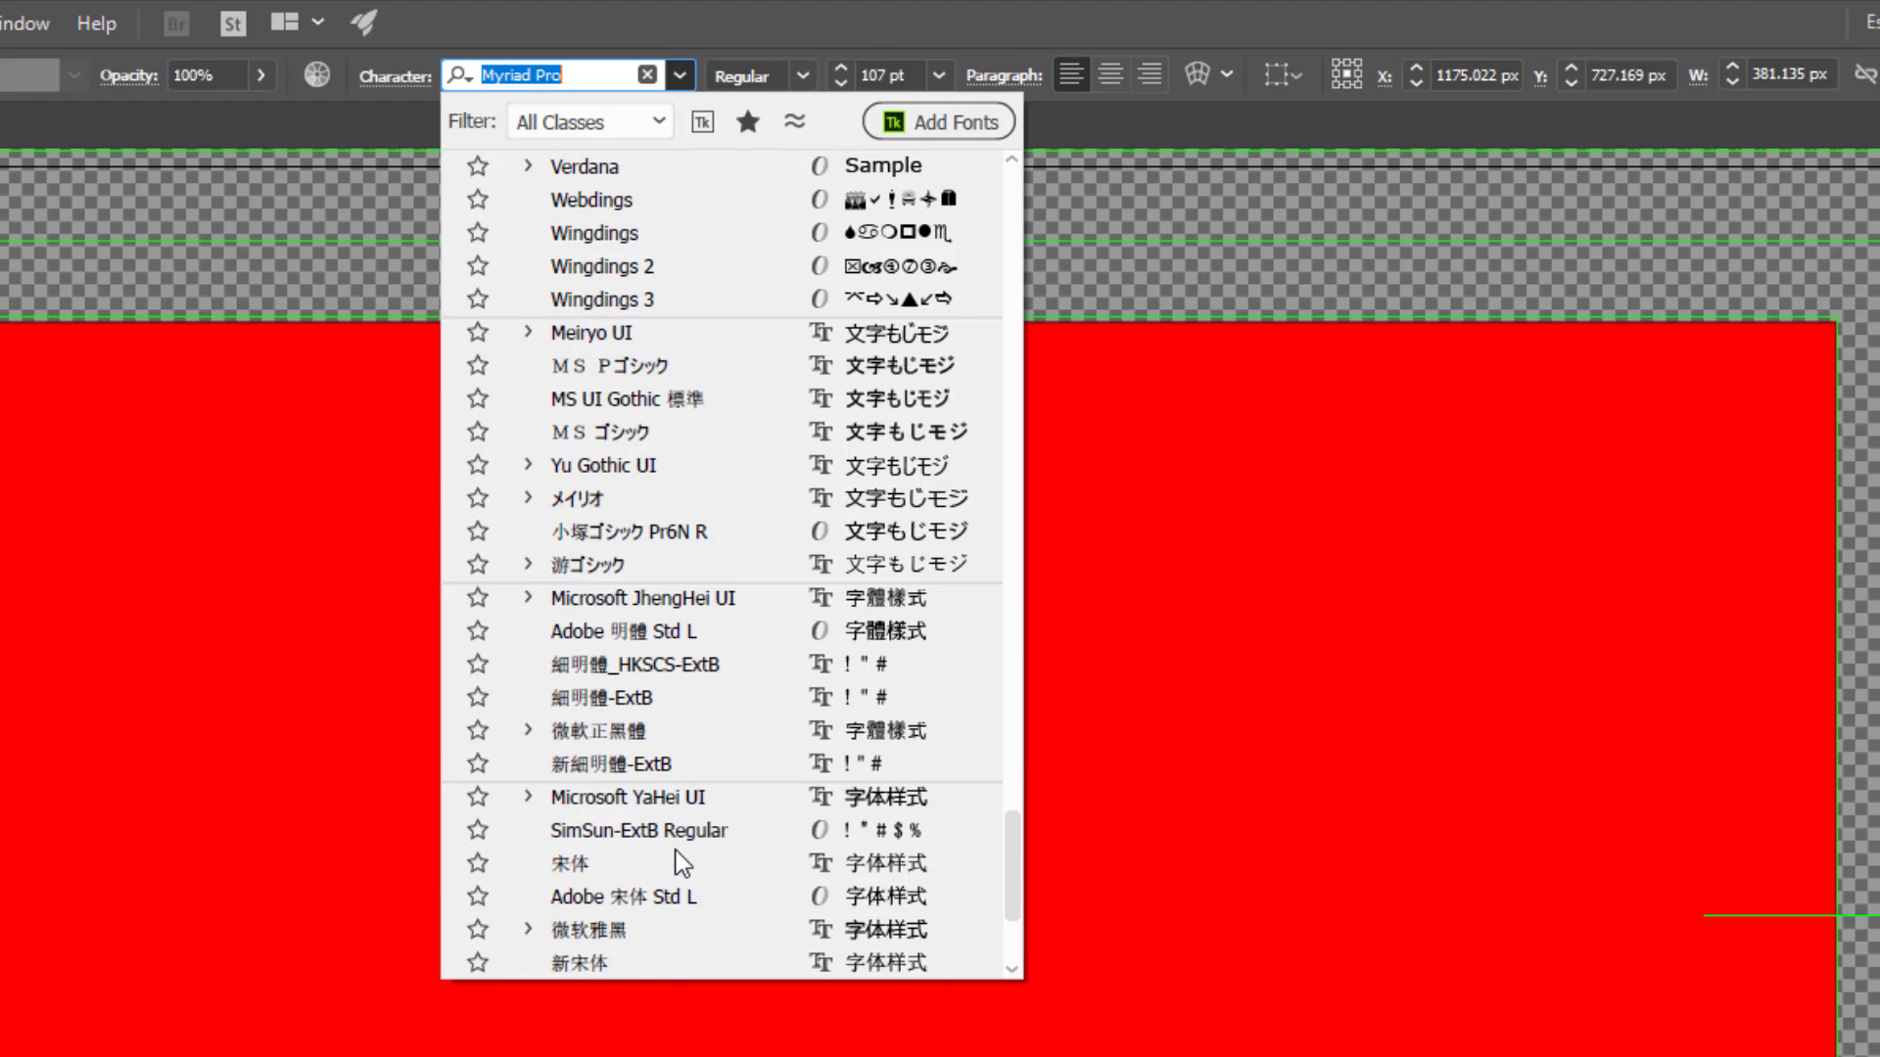
{"action": "scroll", "coordinate": [672, 862], "scroll_direction": "down", "scroll_amount": 3}
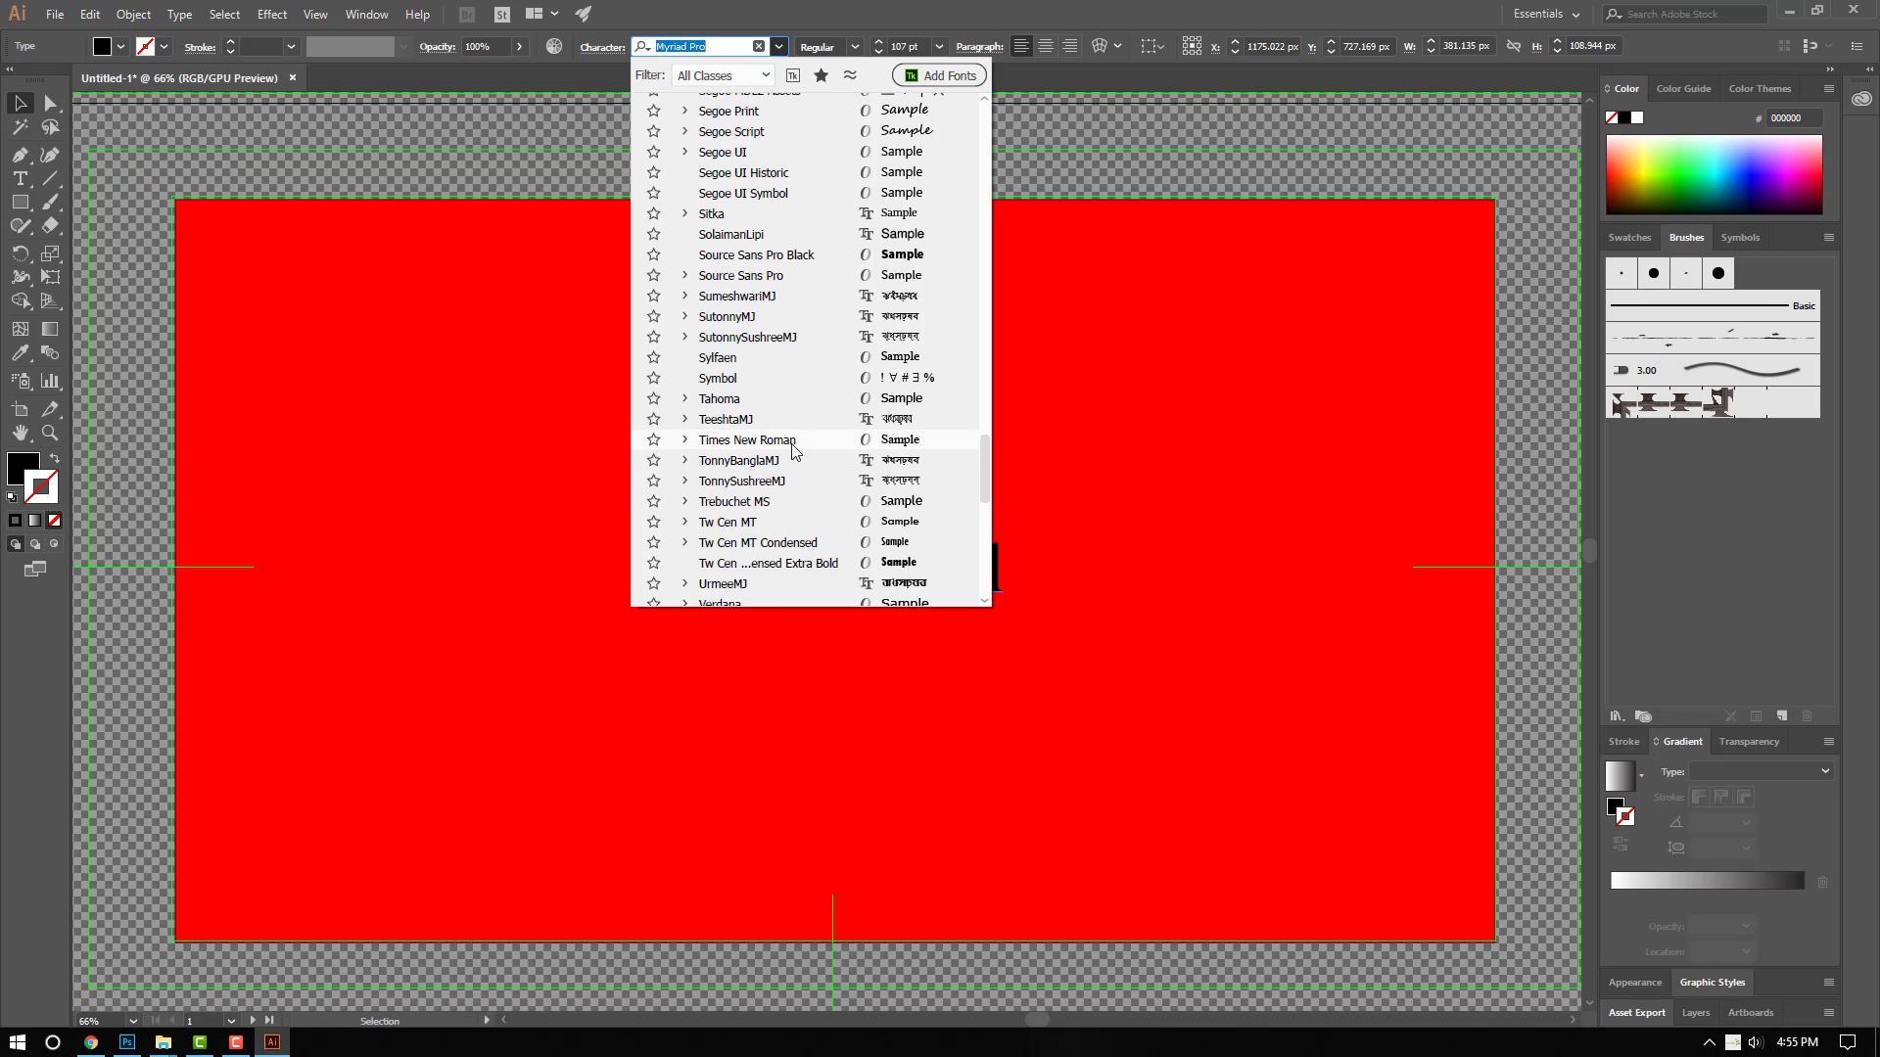
{"action": "left_click", "coordinate": [793, 450]}
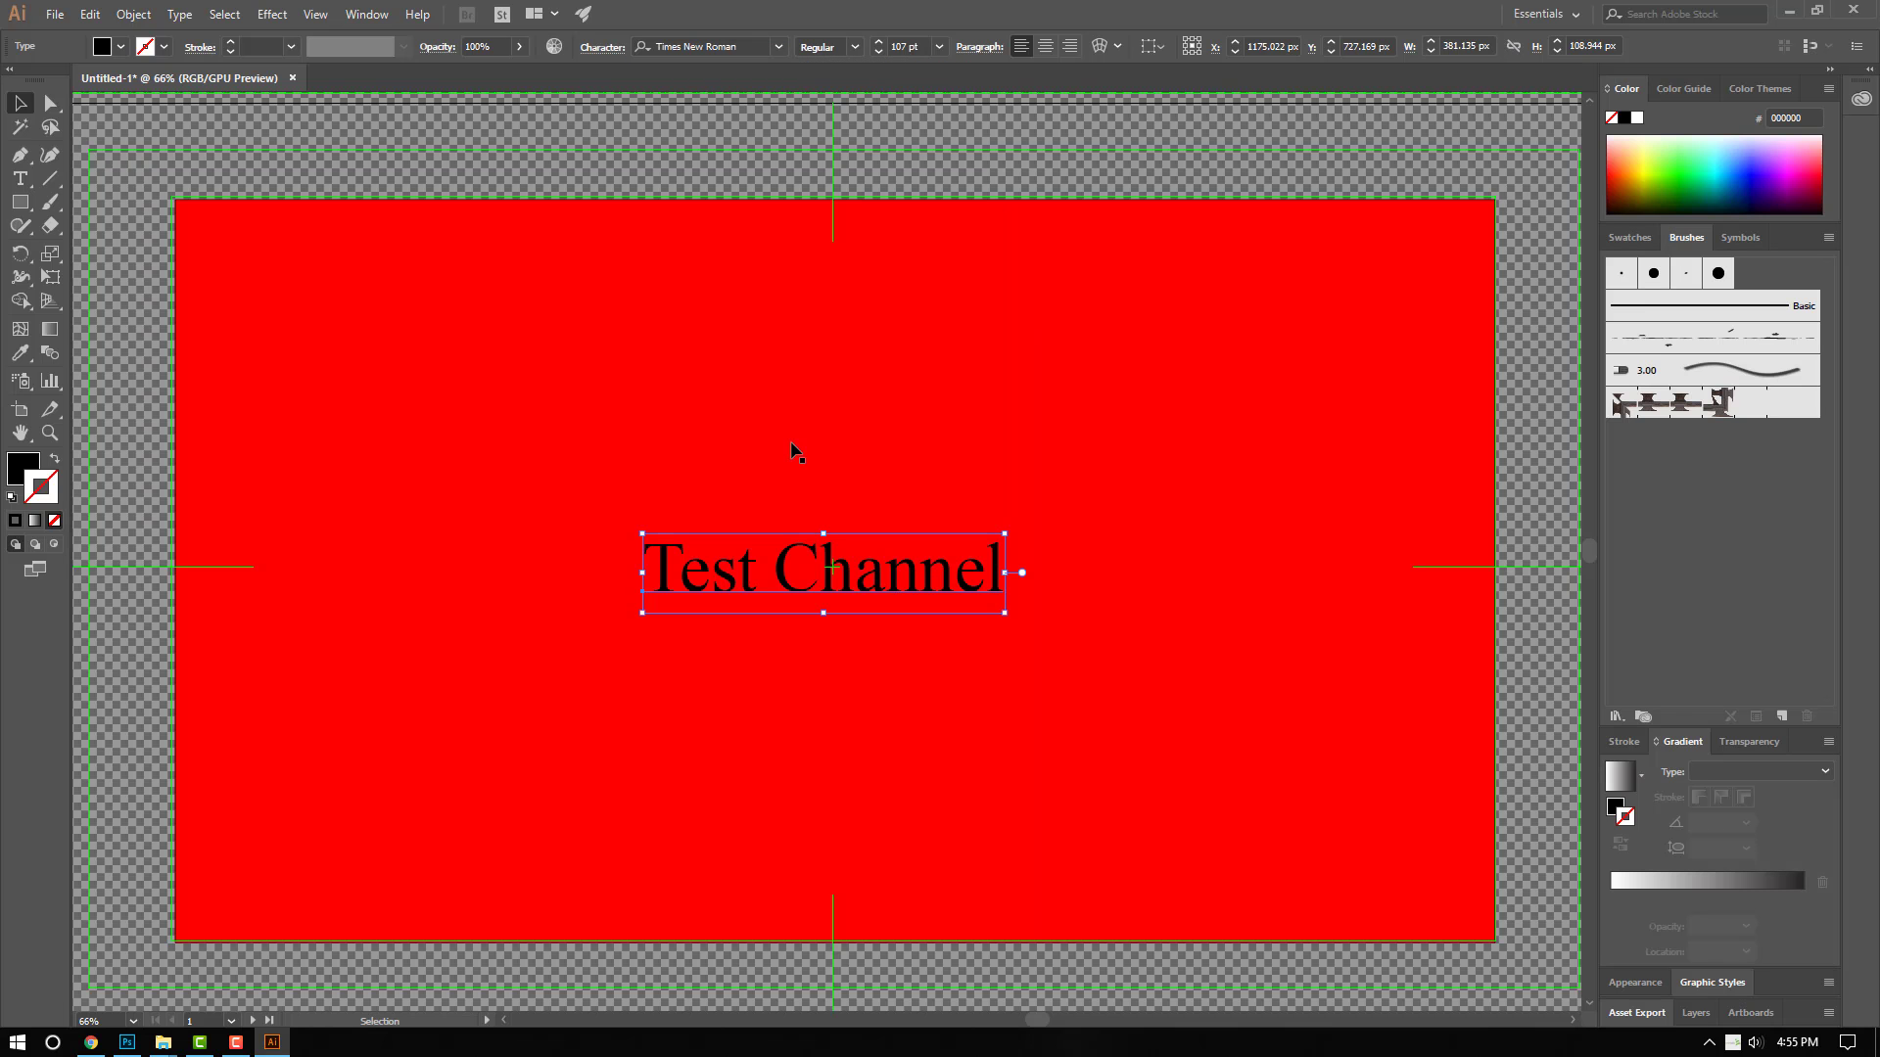
{"action": "left_click", "coordinate": [979, 654]}
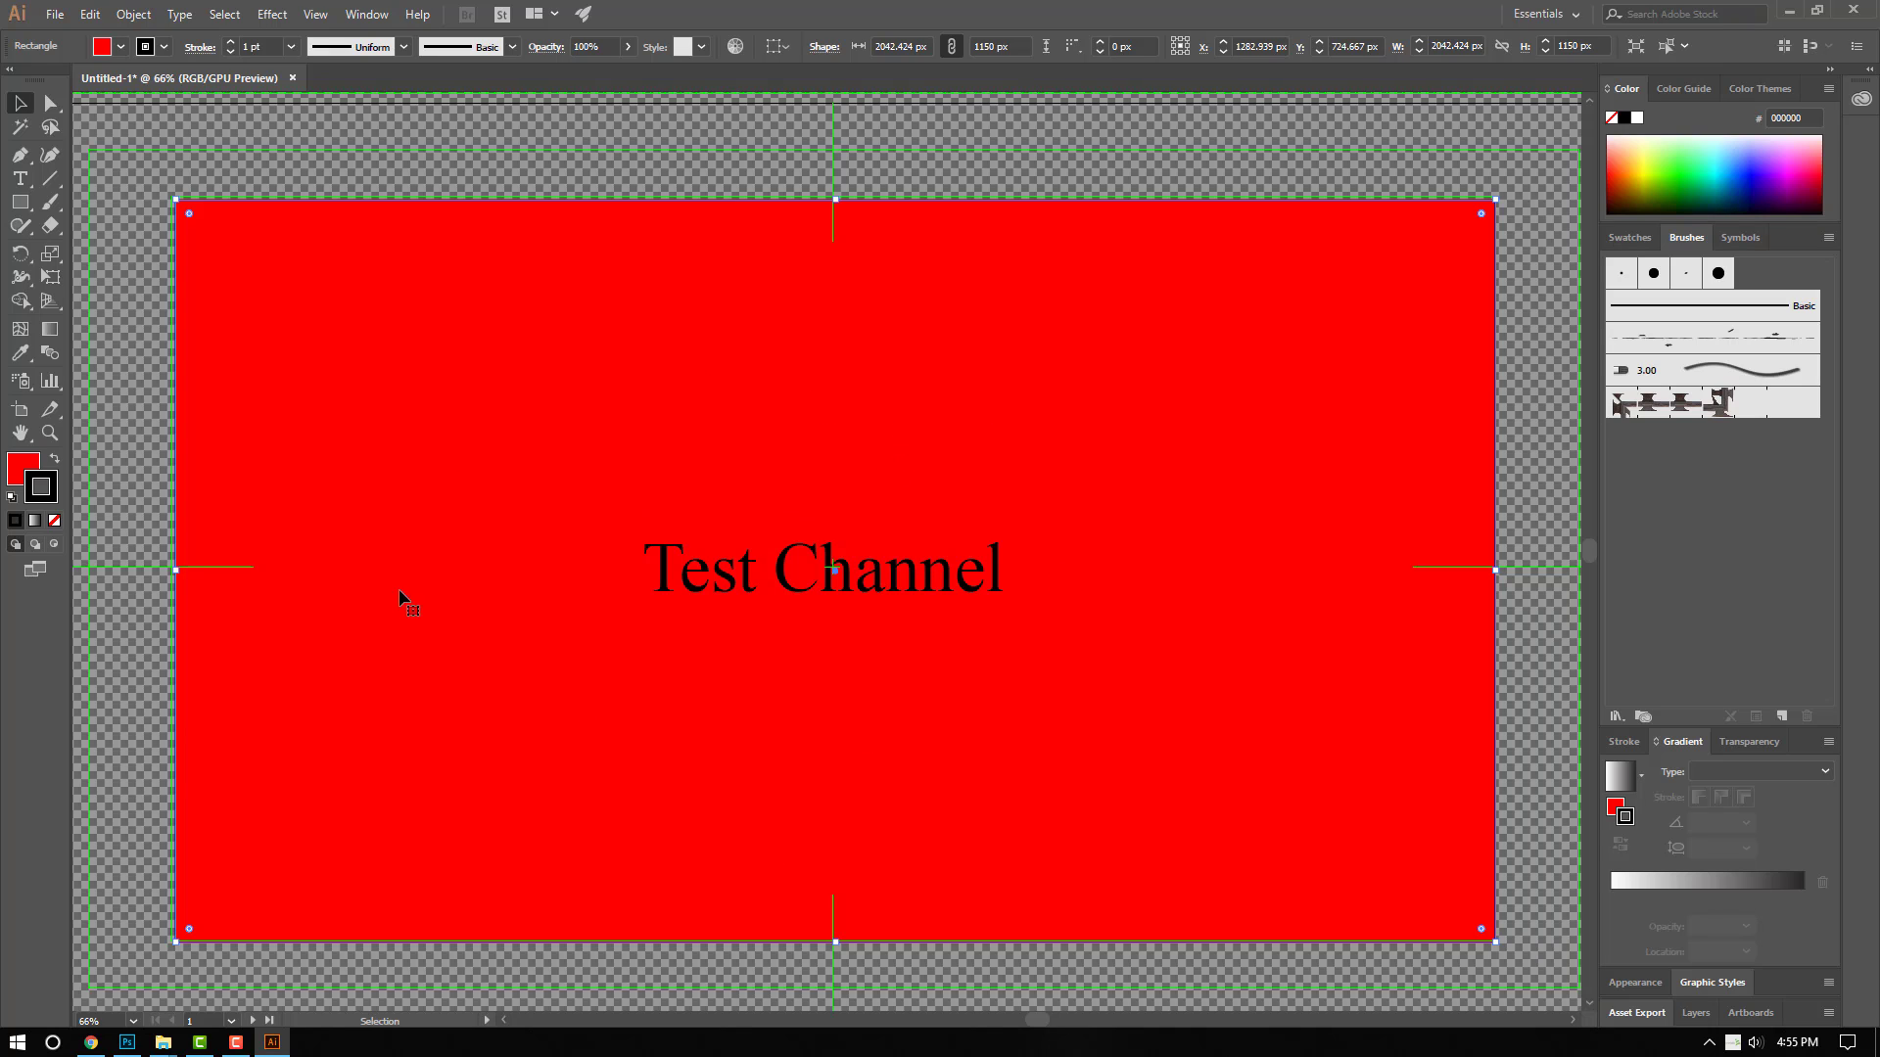
Step: Open boats-3051610.jpg from External Storage (E:) > Mobile
{"action": "left_click", "coordinate": [54, 14]}
{"action": "left_click", "coordinate": [95, 78]}
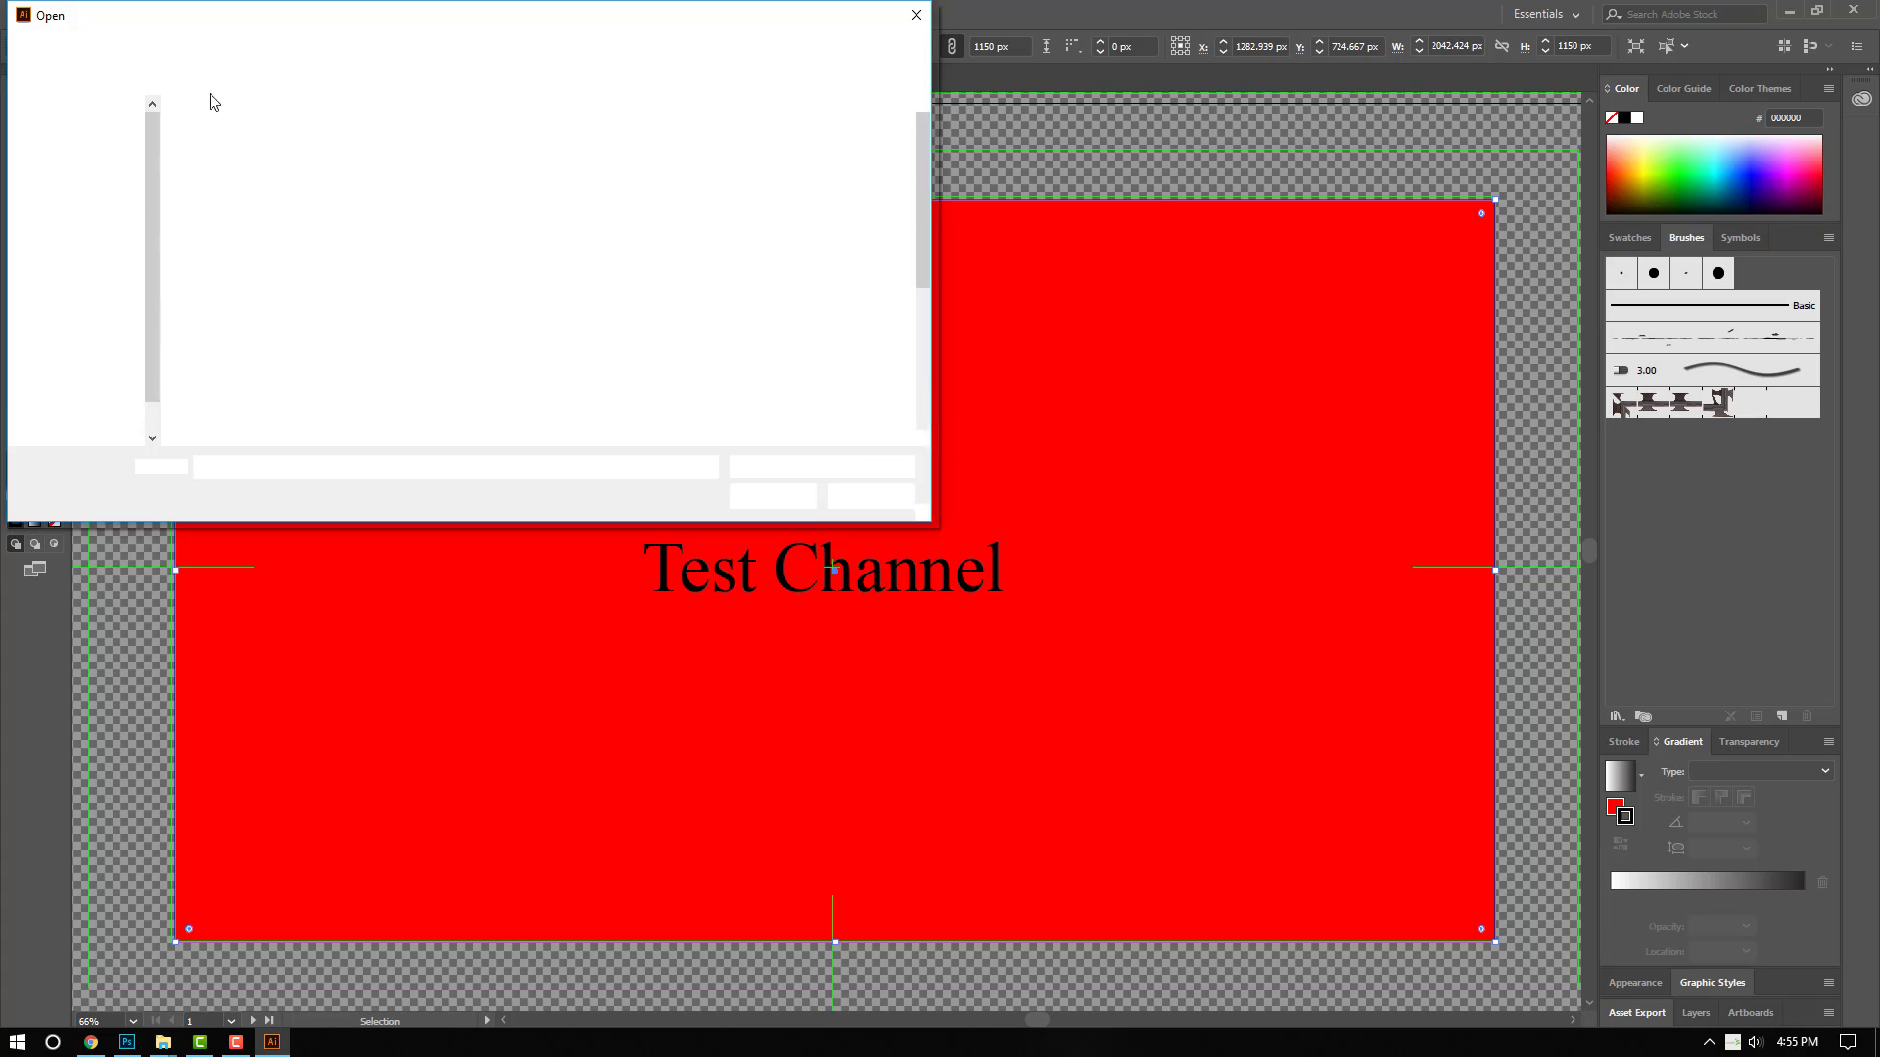
{"action": "mouse_move", "coordinate": [80, 239]}
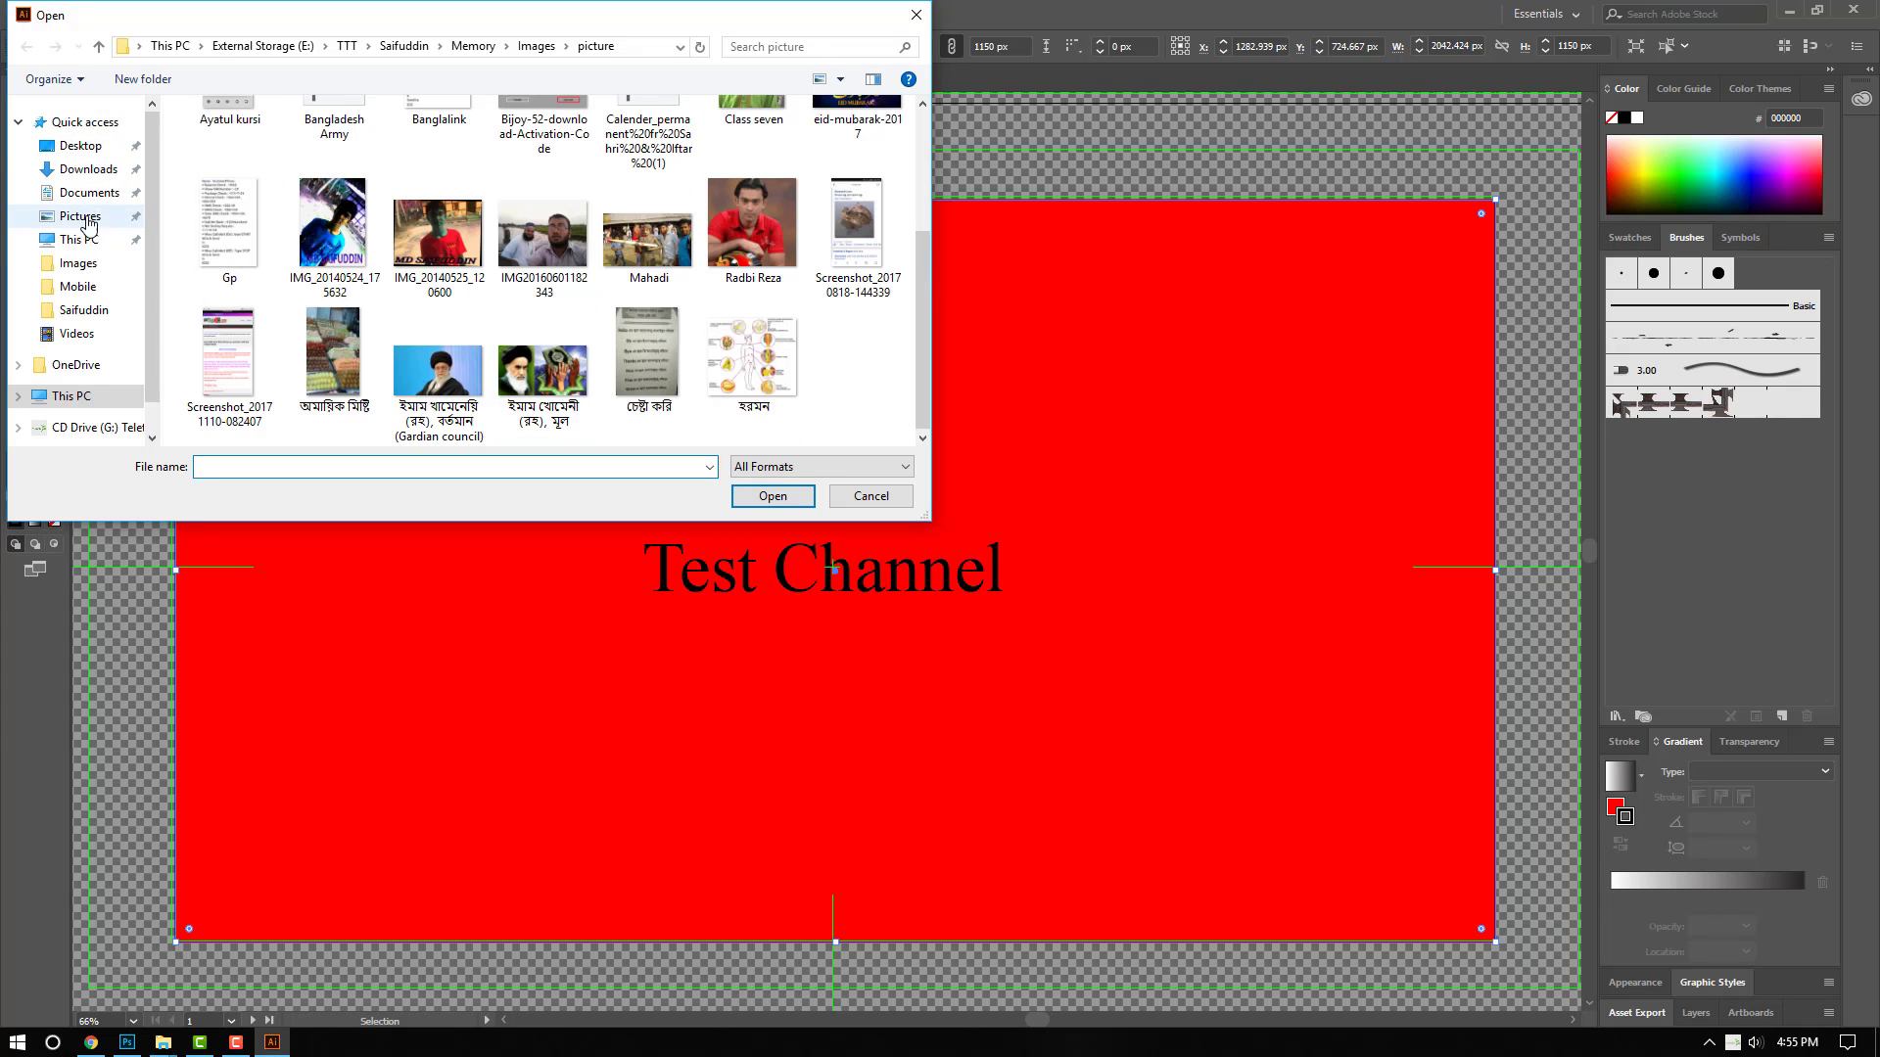
{"action": "left_click", "coordinate": [84, 251]}
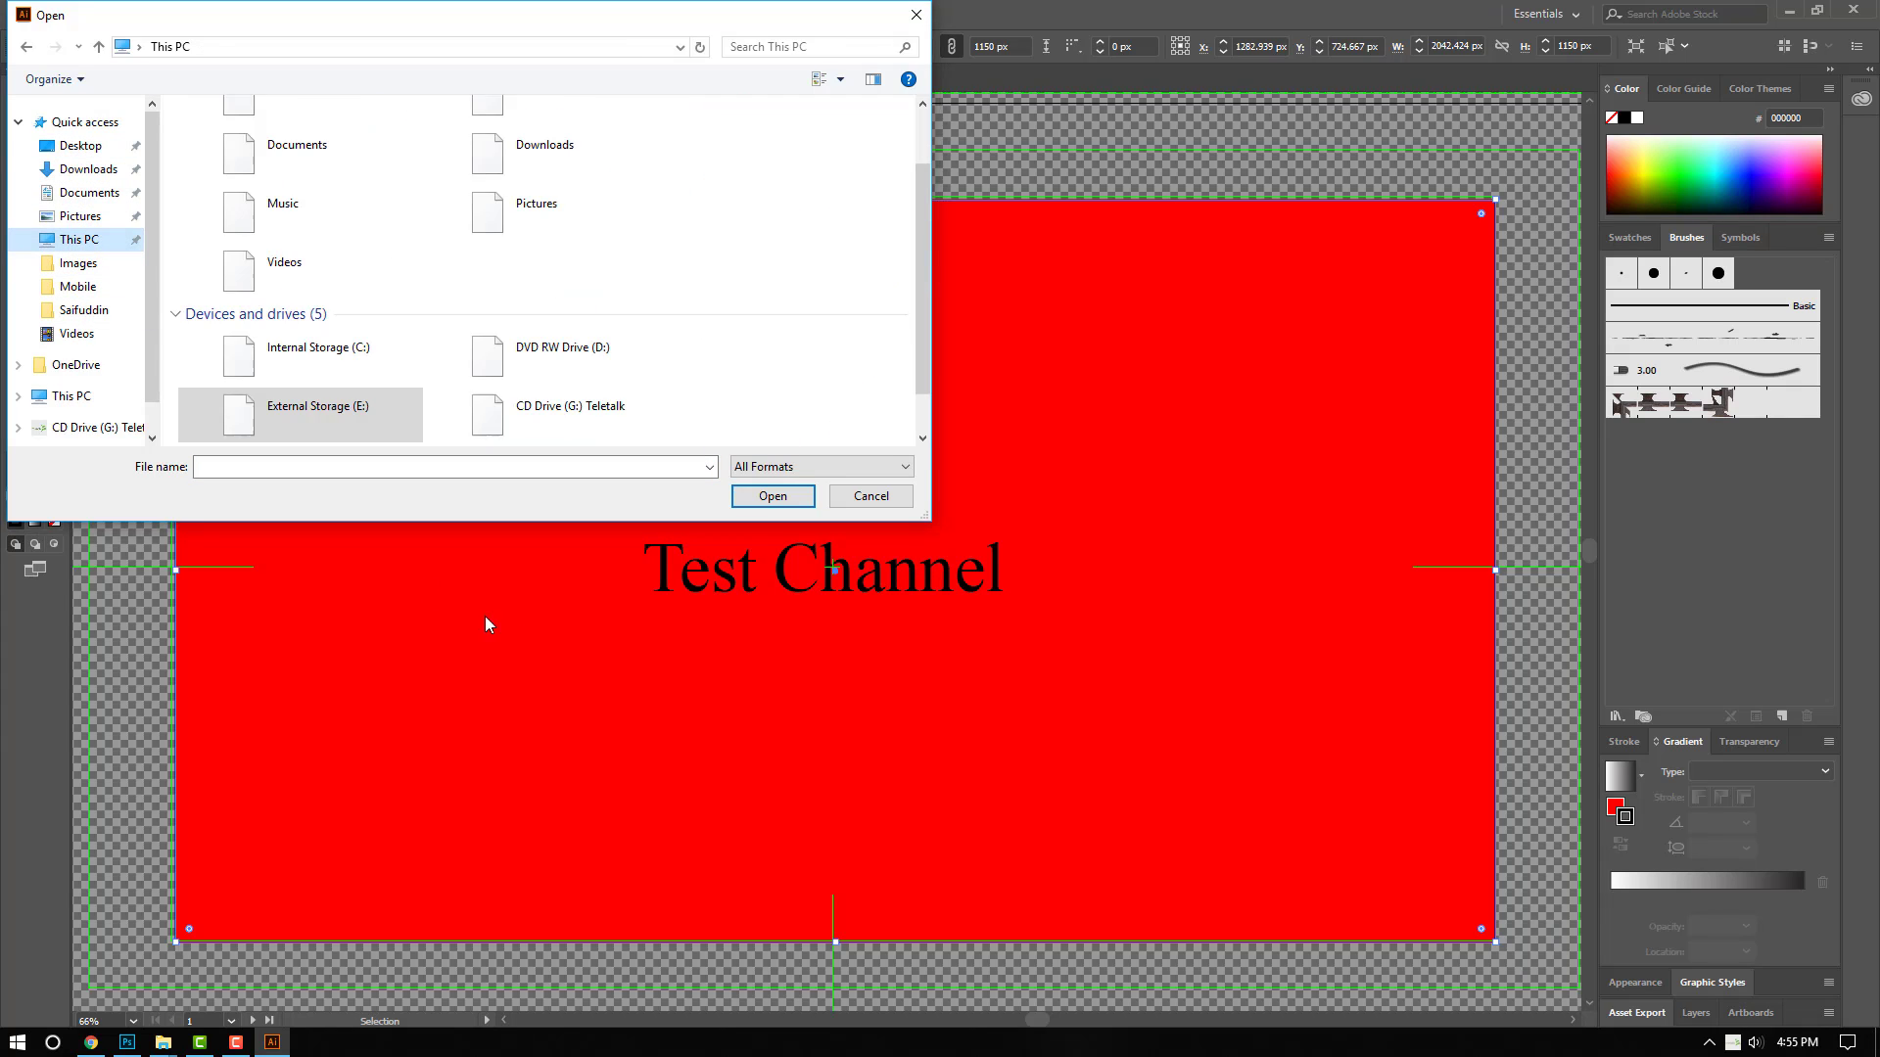
{"action": "double_click", "coordinate": [313, 419]}
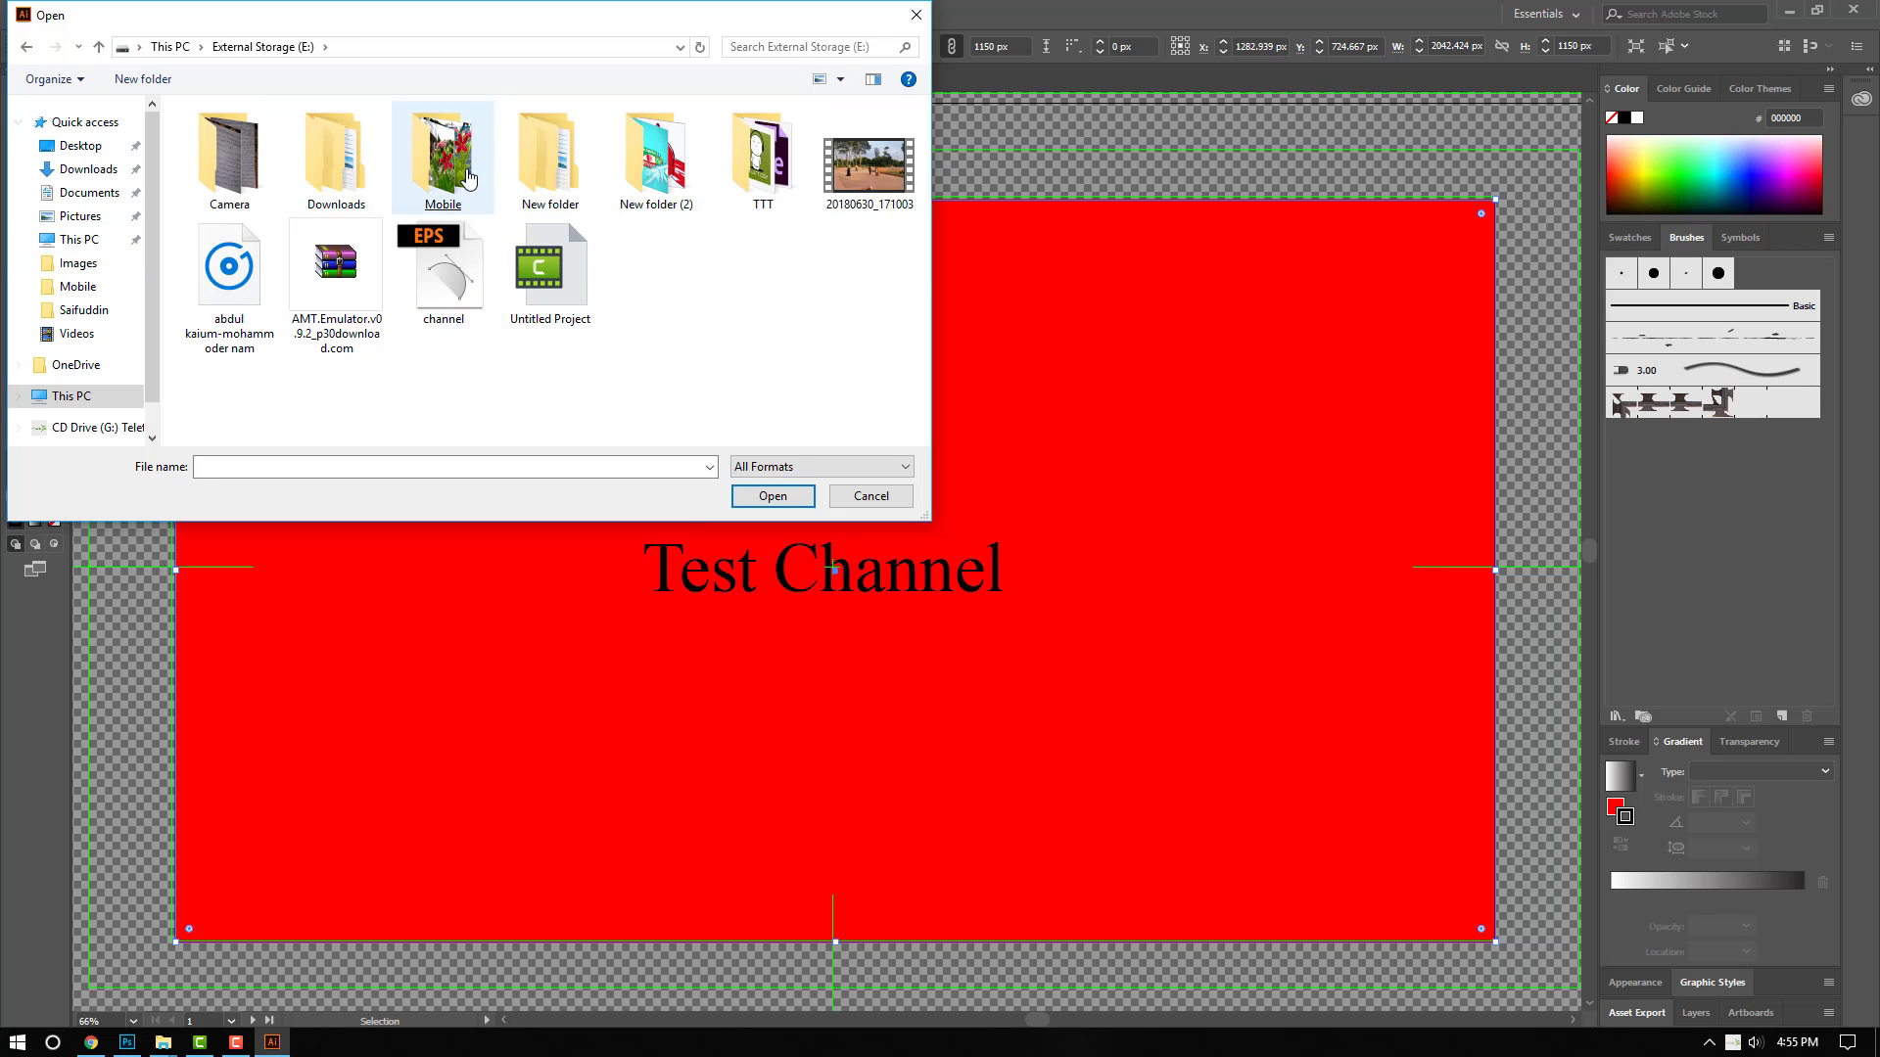
{"action": "double_click", "coordinate": [413, 210]}
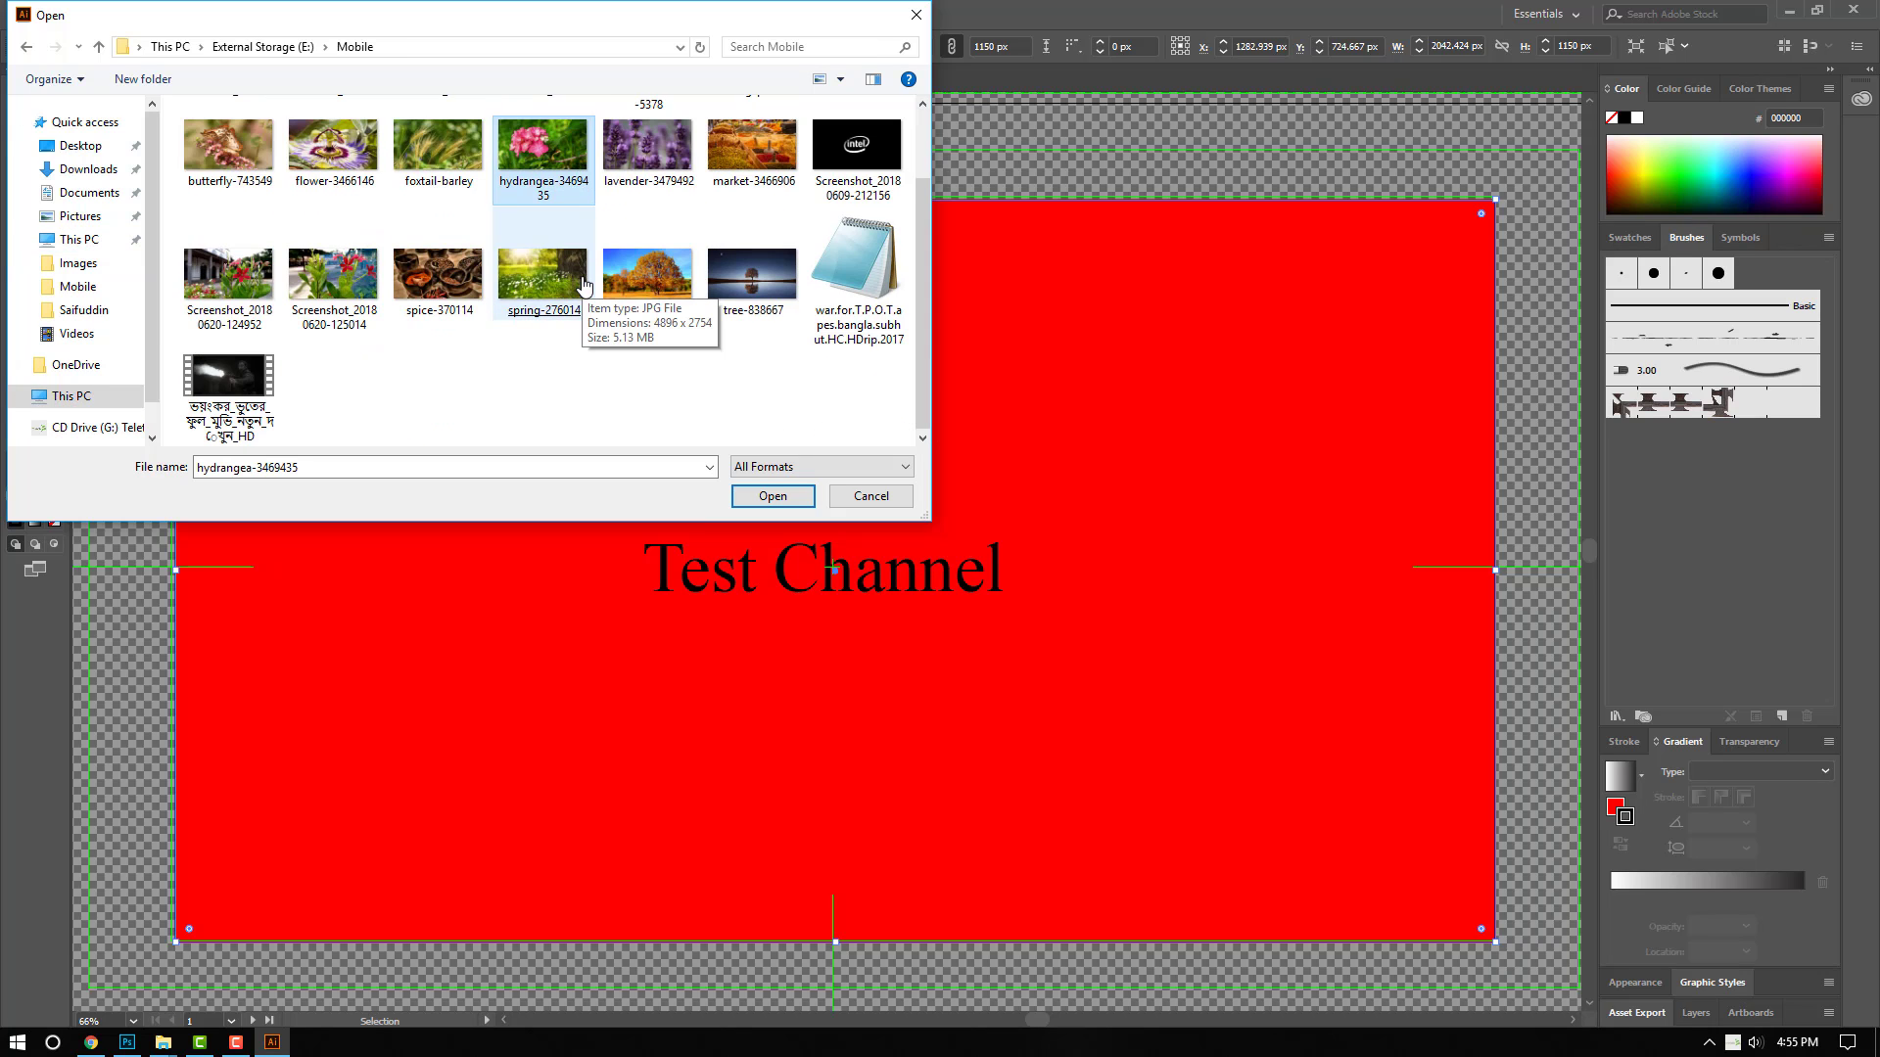
{"action": "scroll", "coordinate": [583, 294], "scroll_direction": "up", "scroll_amount": 2}
{"action": "double_click", "coordinate": [855, 191]}
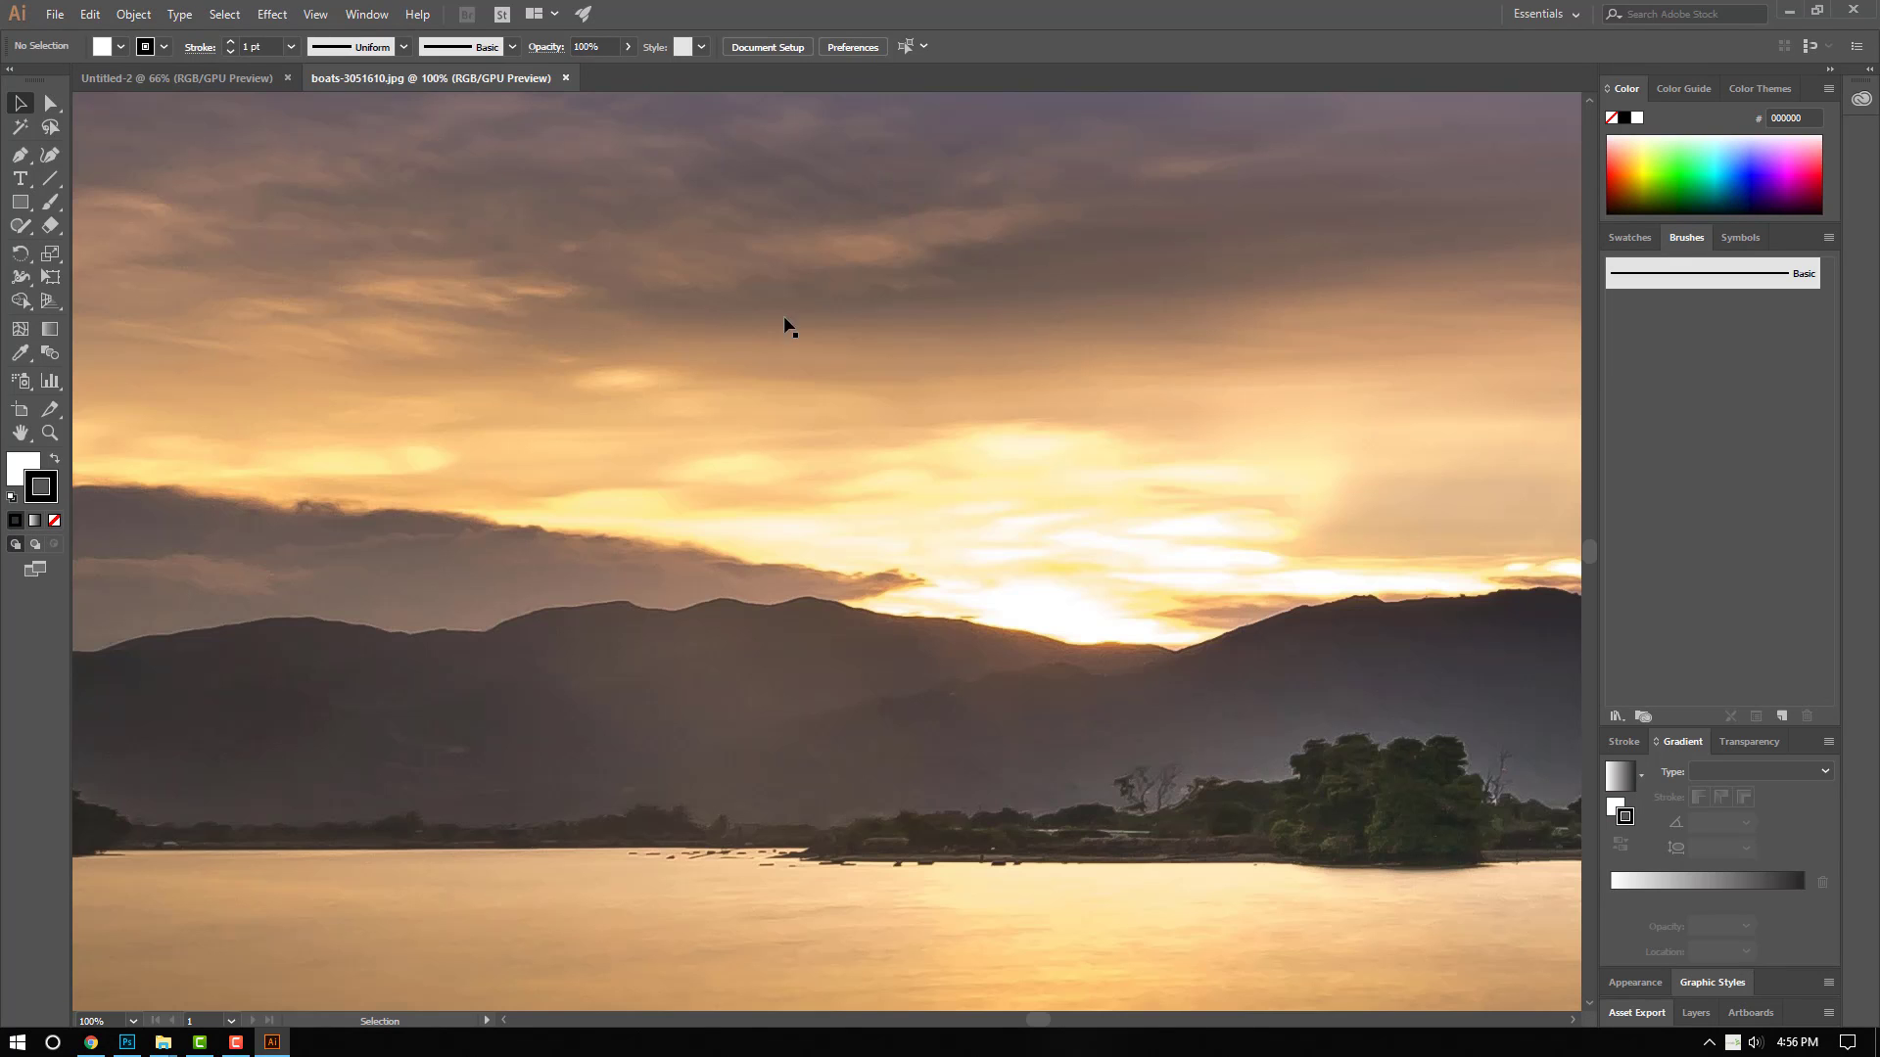
Step: Drag the photo up-left, then down-left, and zoom out to see it whole
{"action": "left_click", "coordinate": [49, 101]}
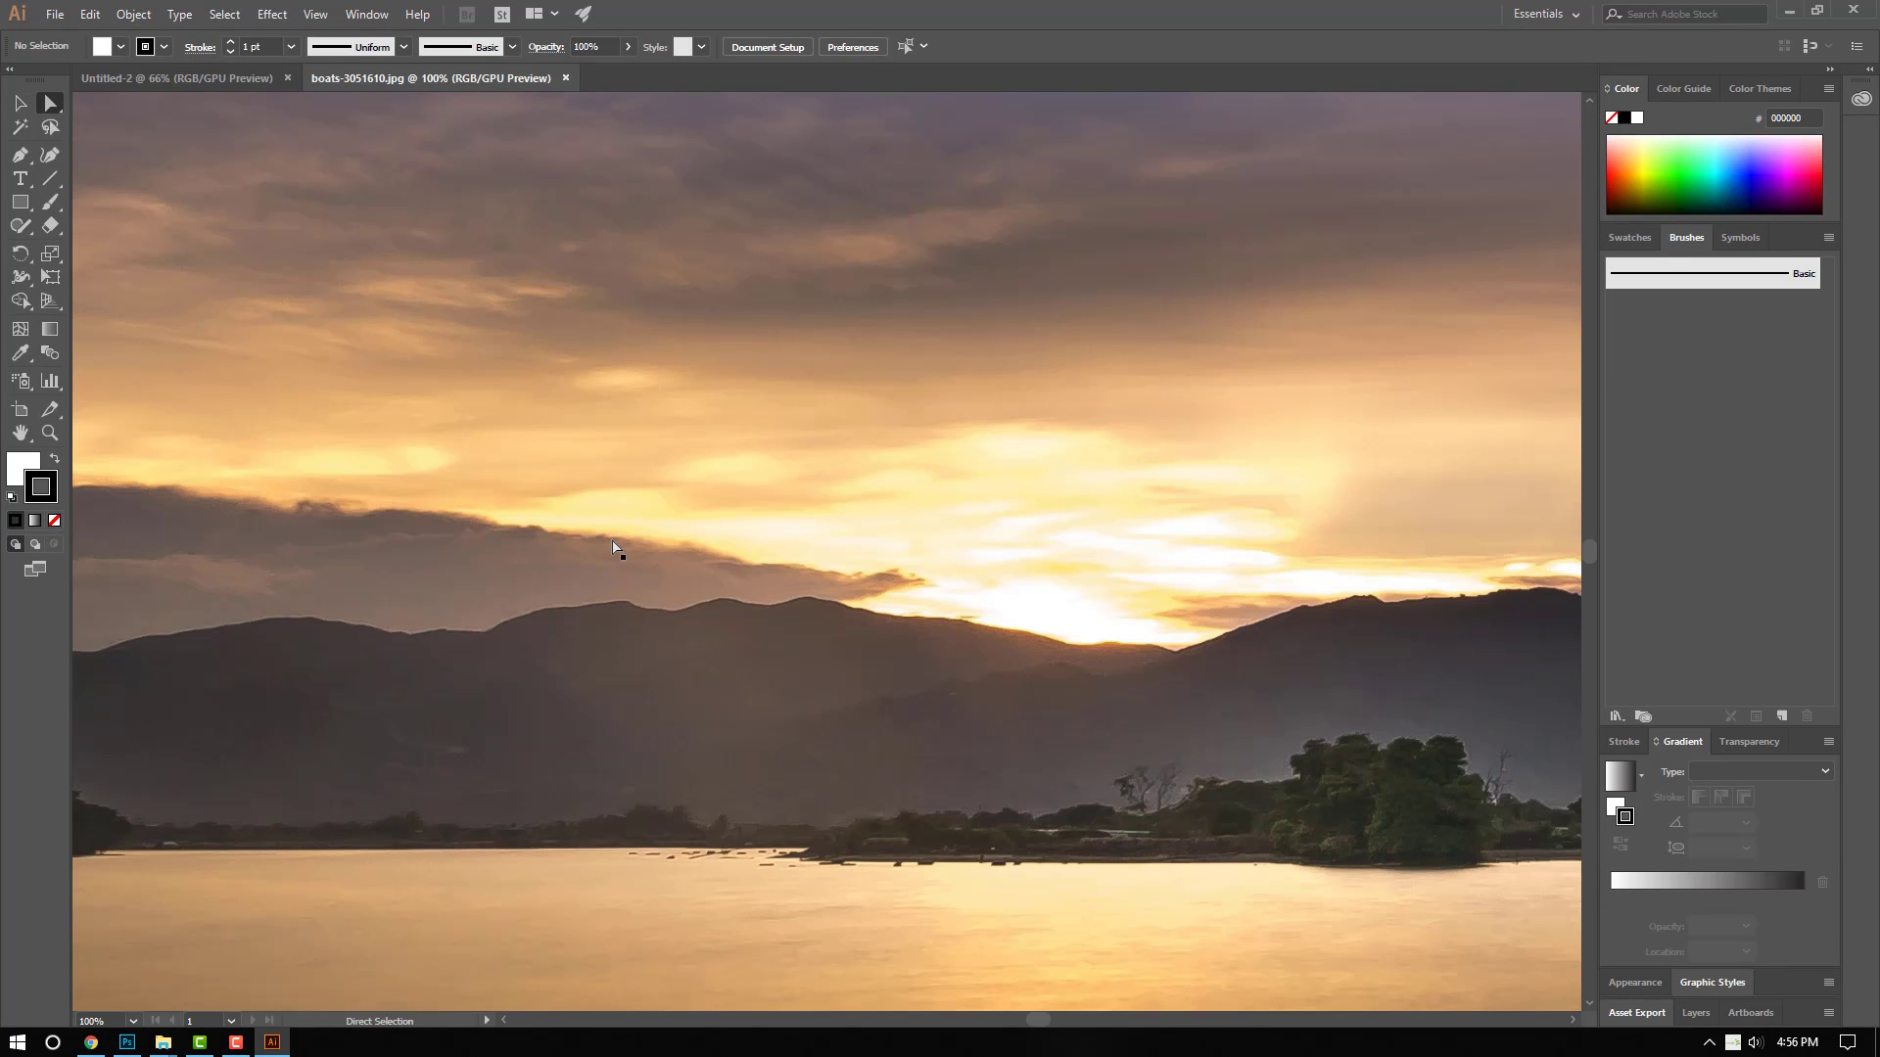
{"action": "left_click_drag", "start_coordinate": [641, 546], "coordinate": [478, 416]}
{"action": "left_click_drag", "start_coordinate": [588, 382], "coordinate": [572, 664]}
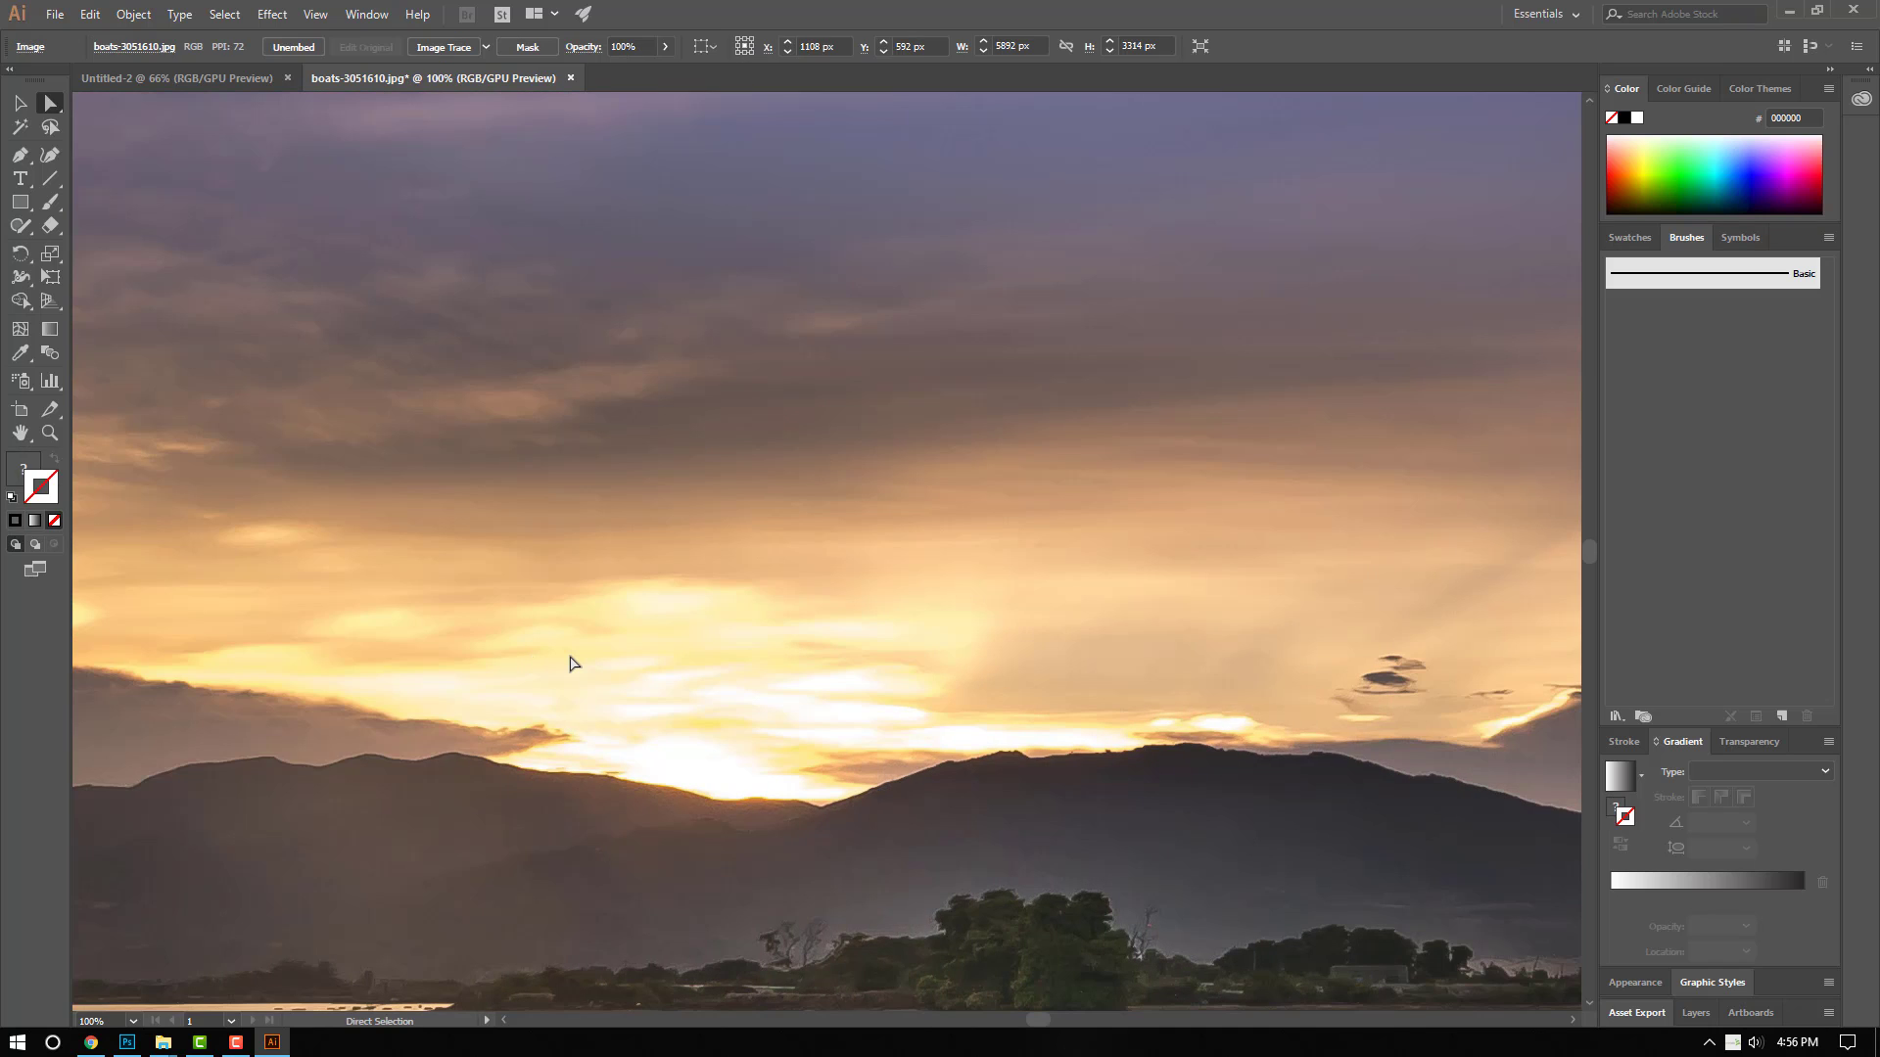
{"action": "key", "text": "ctrl+minus"}
{"action": "key", "text": "ctrl+minus"}
{"action": "key", "text": "ctrl+minus"}
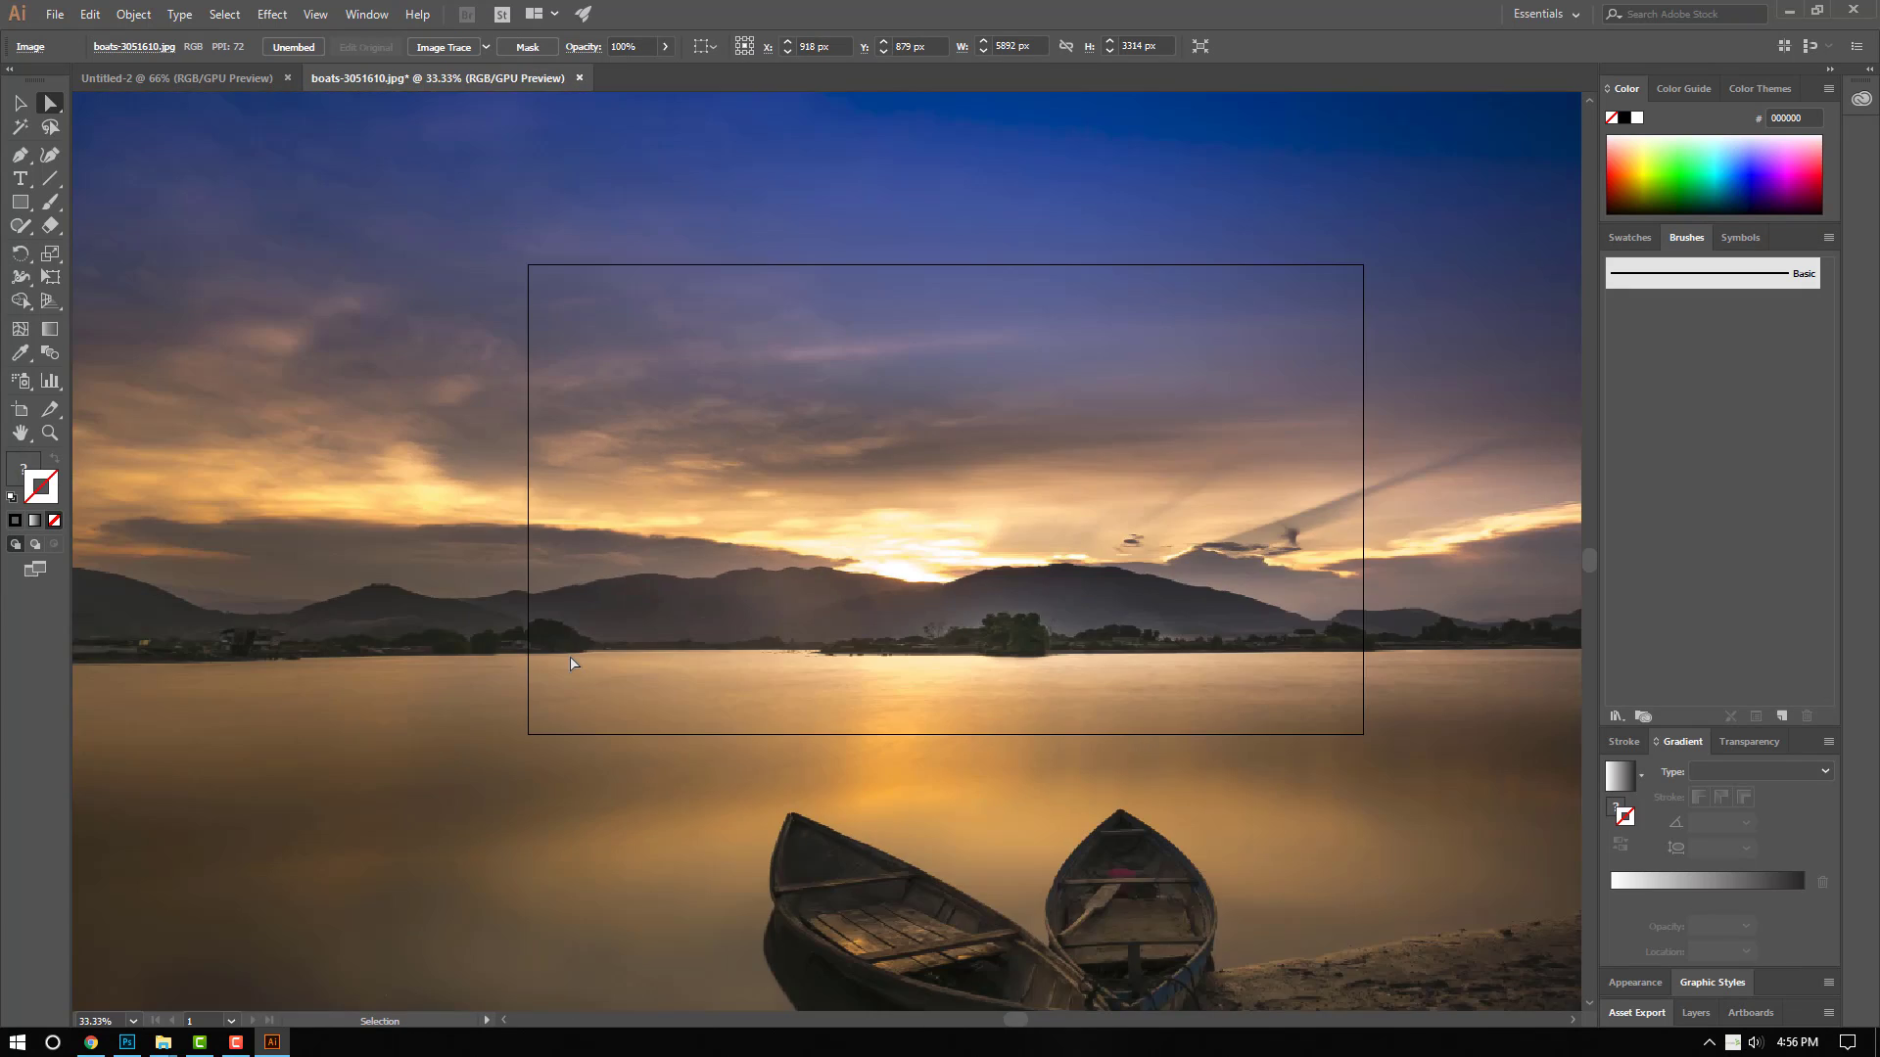
{"action": "key", "text": "ctrl+minus"}
{"action": "key", "text": "ctrl+minus"}
{"action": "key", "text": "ctrl+minus"}
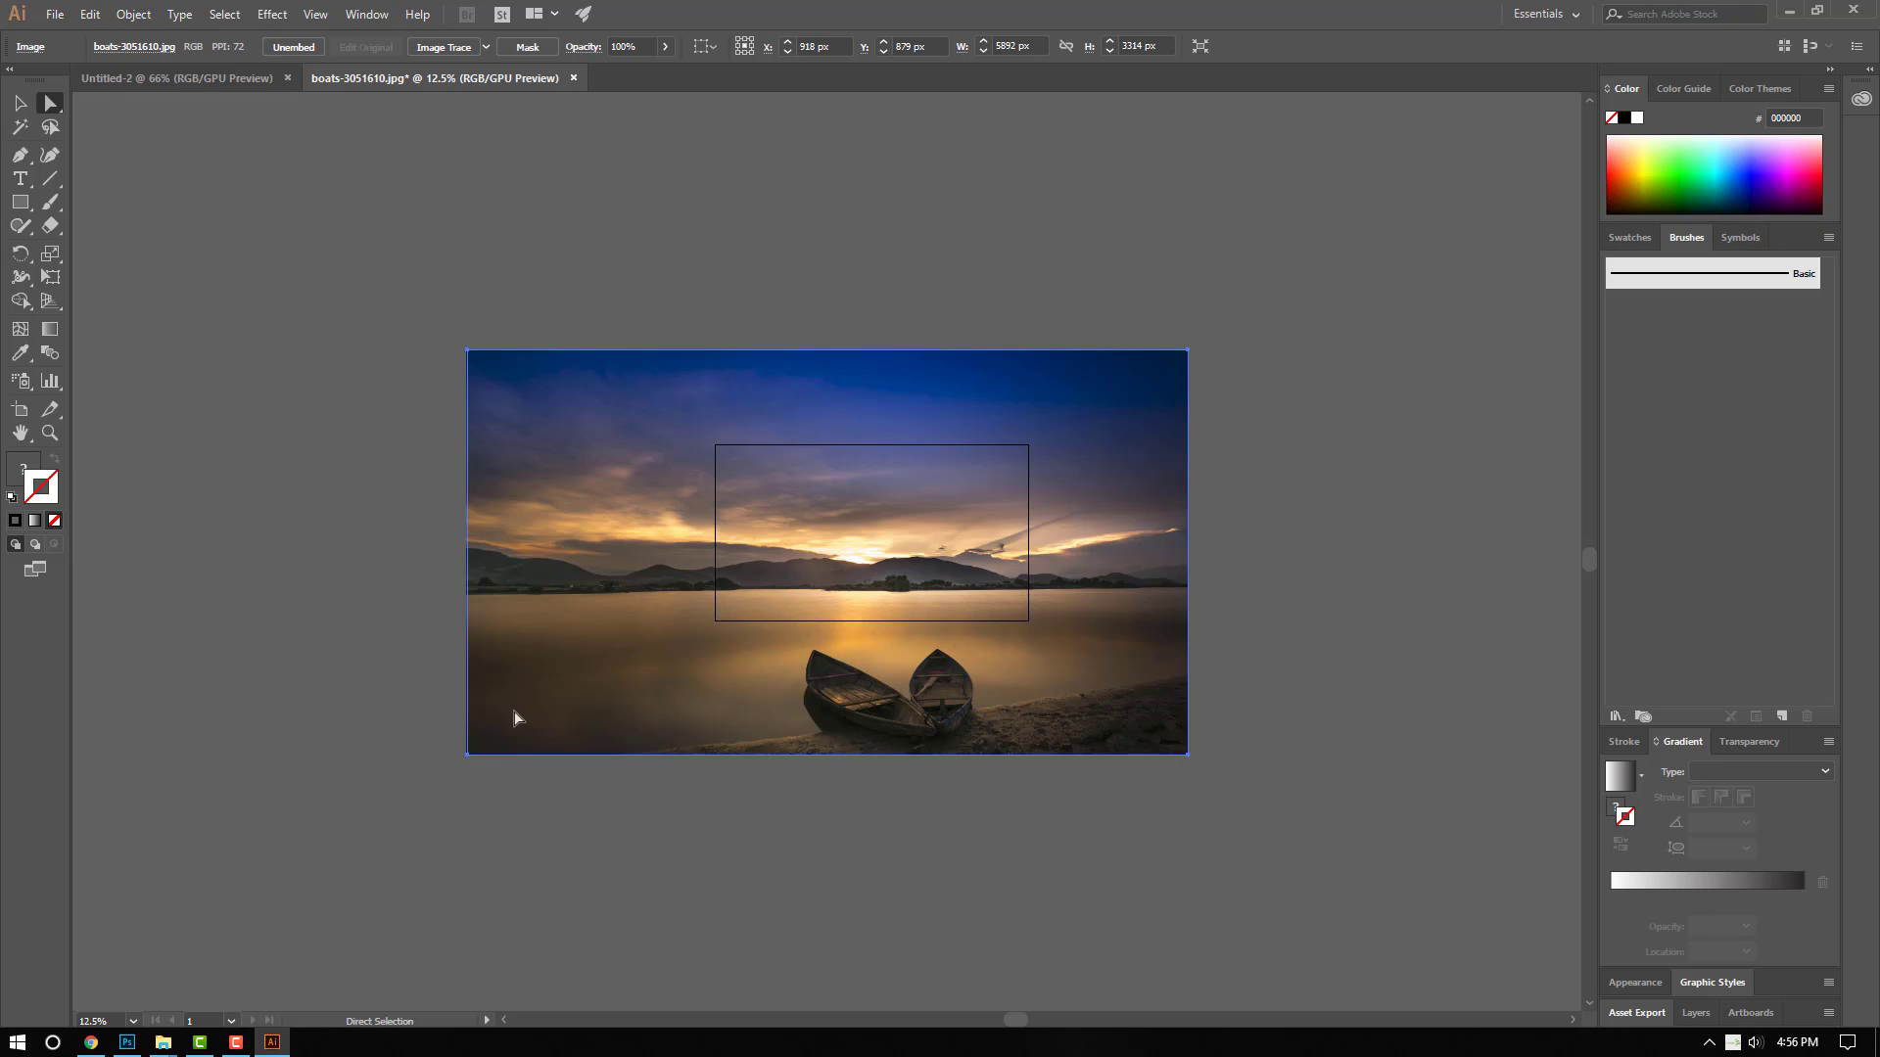
Step: Shrink the photo from its corner and edges to roughly the artboard size
{"action": "left_click", "coordinate": [20, 103]}
{"action": "left_click_drag", "start_coordinate": [466, 754], "coordinate": [716, 651]}
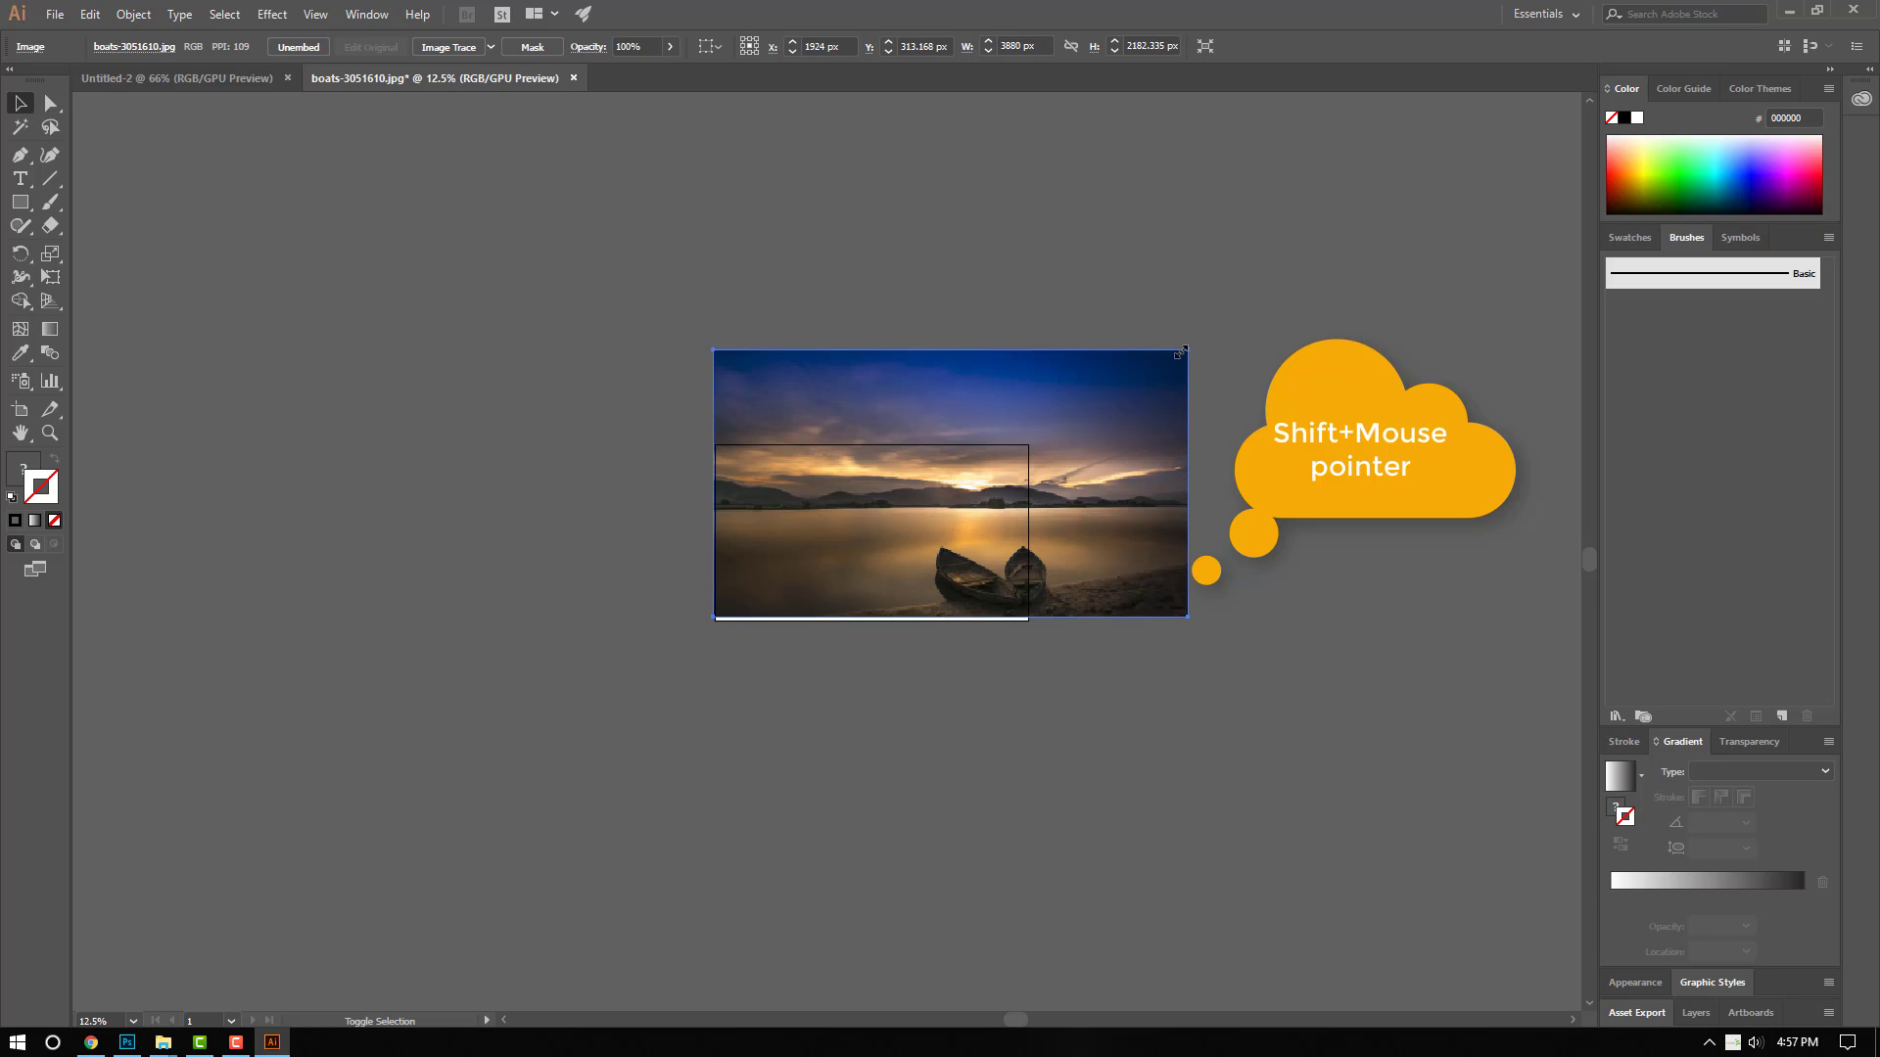
{"action": "left_click_drag", "start_coordinate": [1182, 353], "coordinate": [1030, 443]}
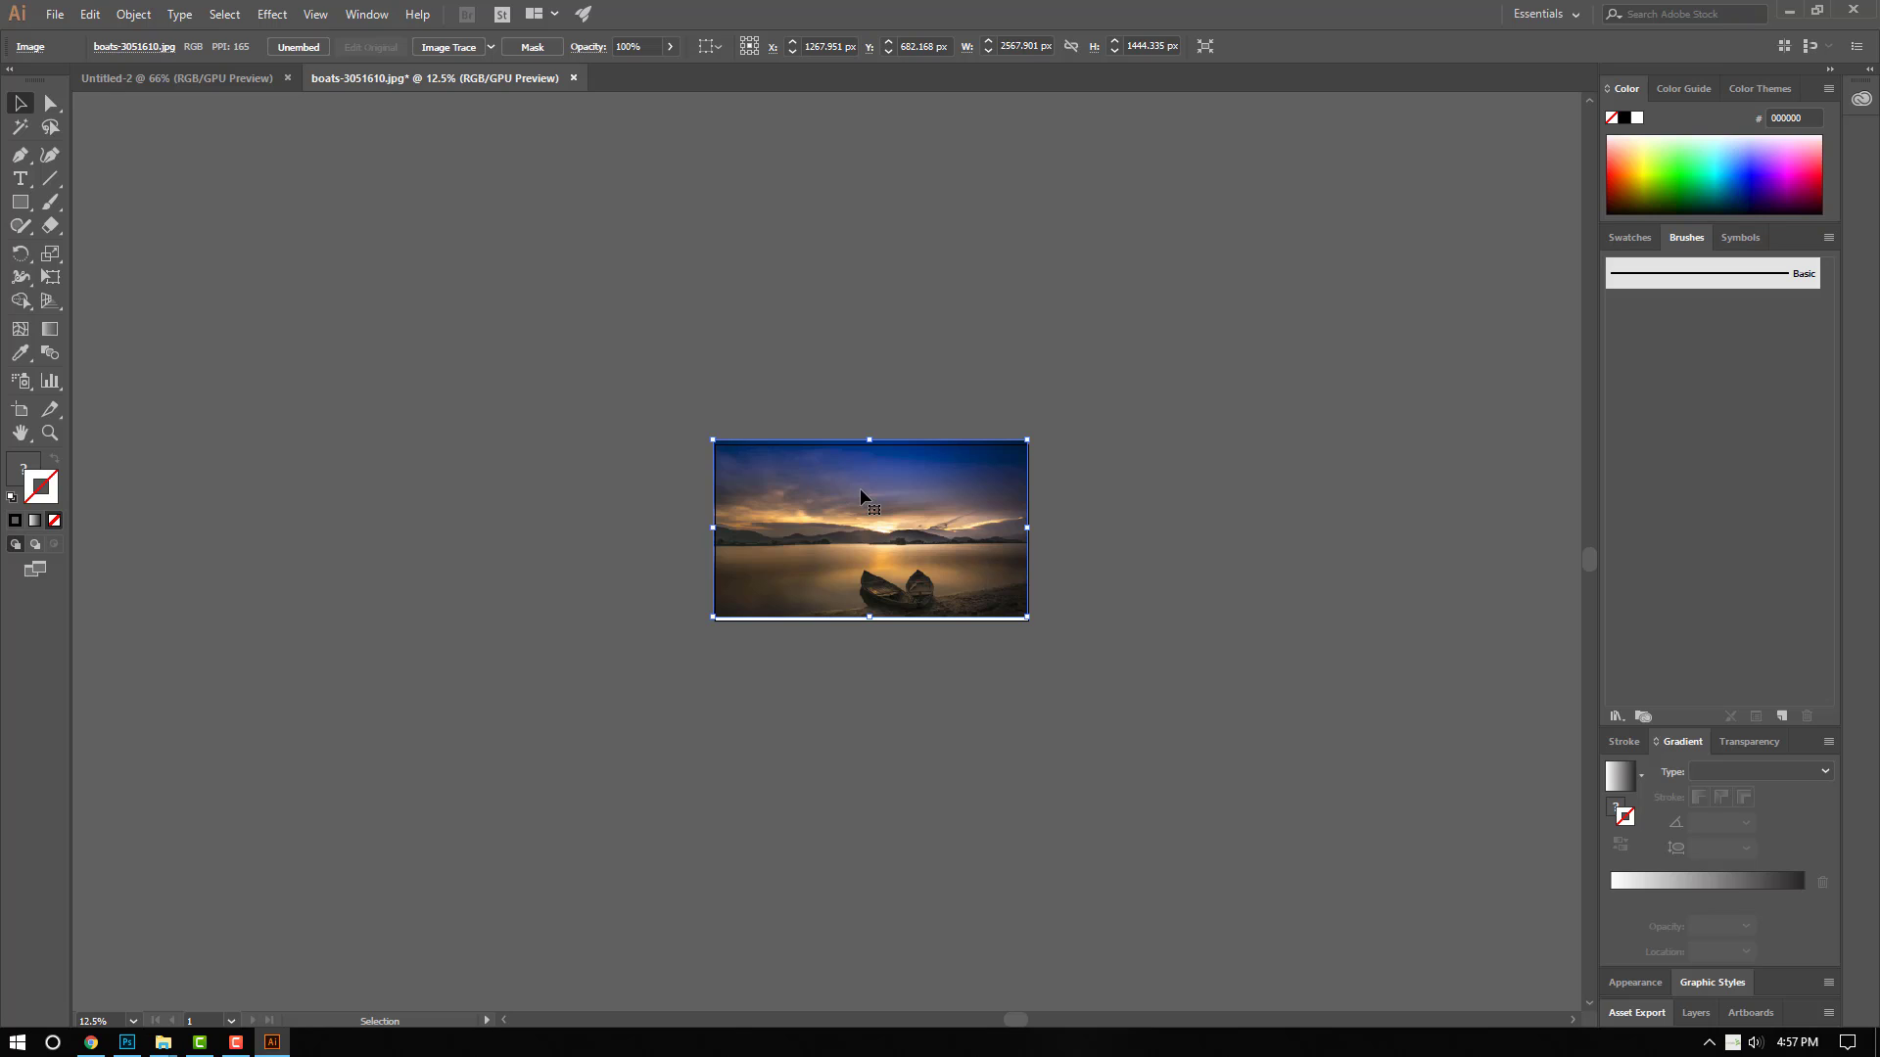
{"action": "left_click_drag", "start_coordinate": [871, 442], "coordinate": [875, 443]}
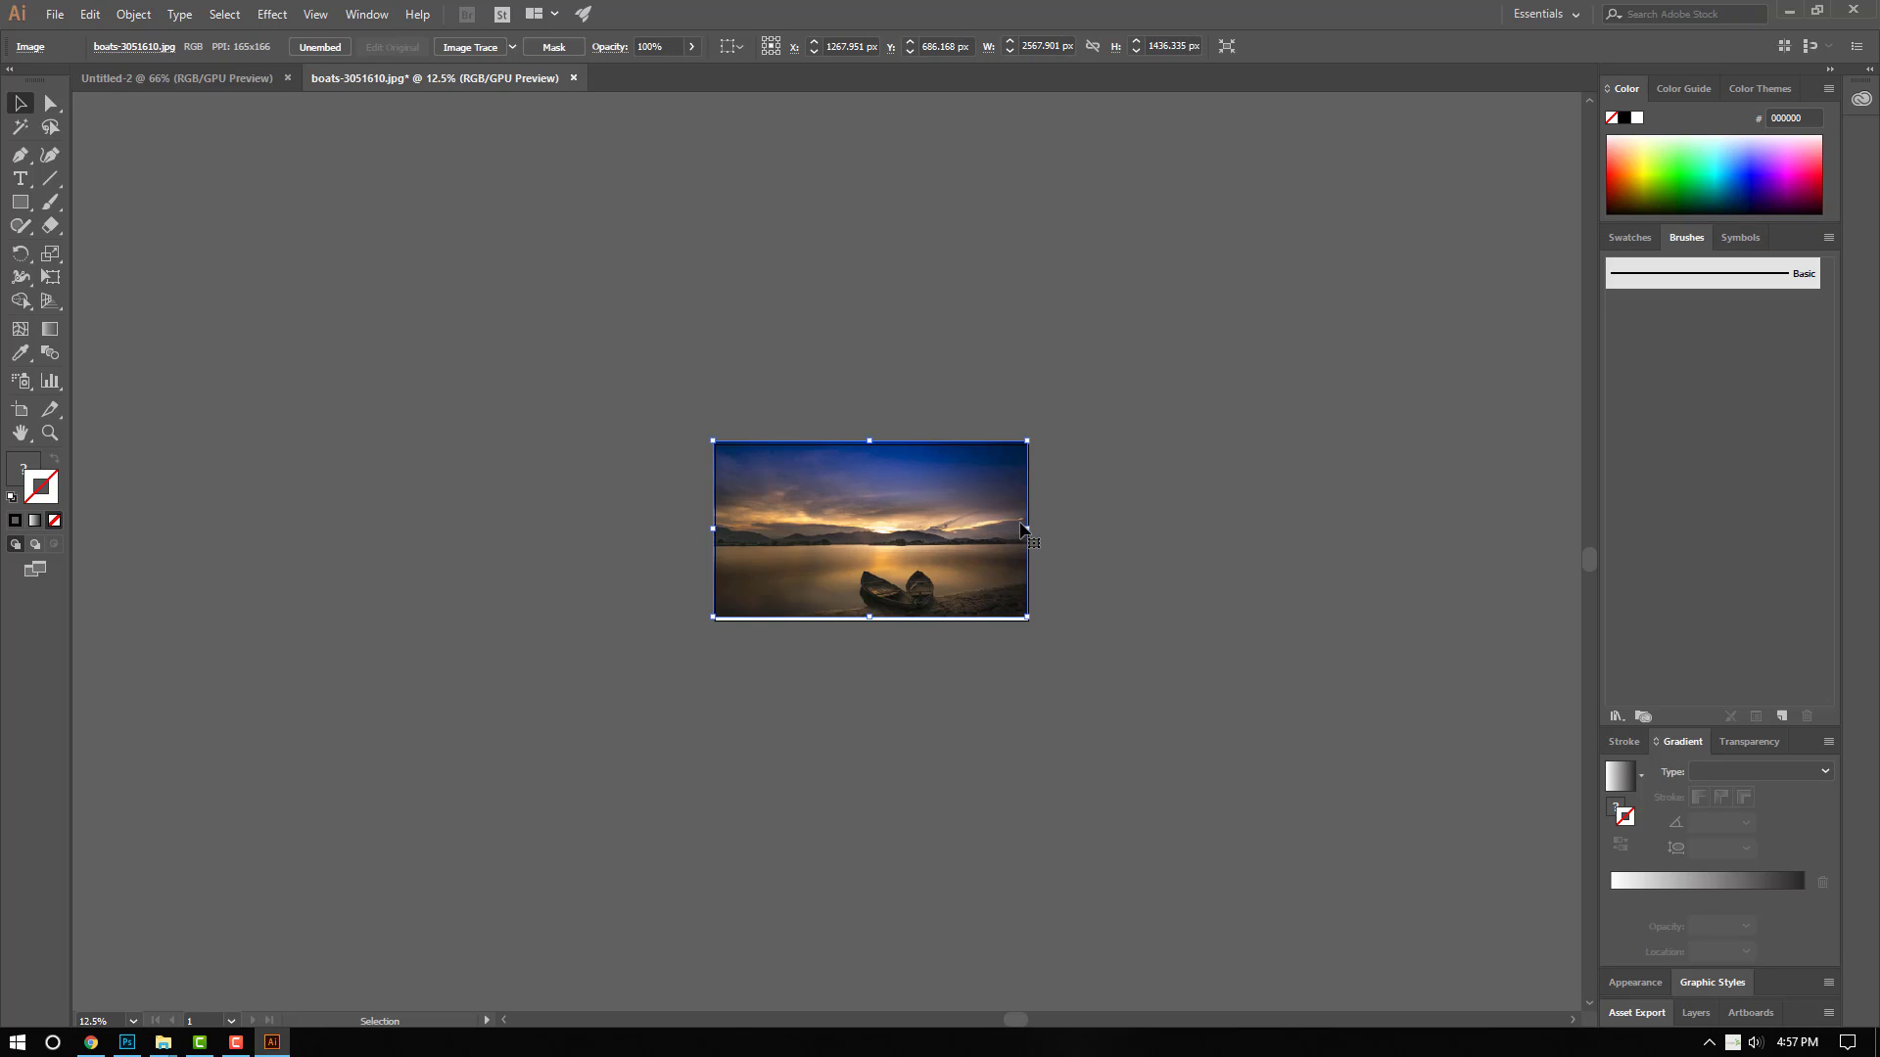
{"action": "left_click_drag", "start_coordinate": [1025, 530], "coordinate": [953, 541]}
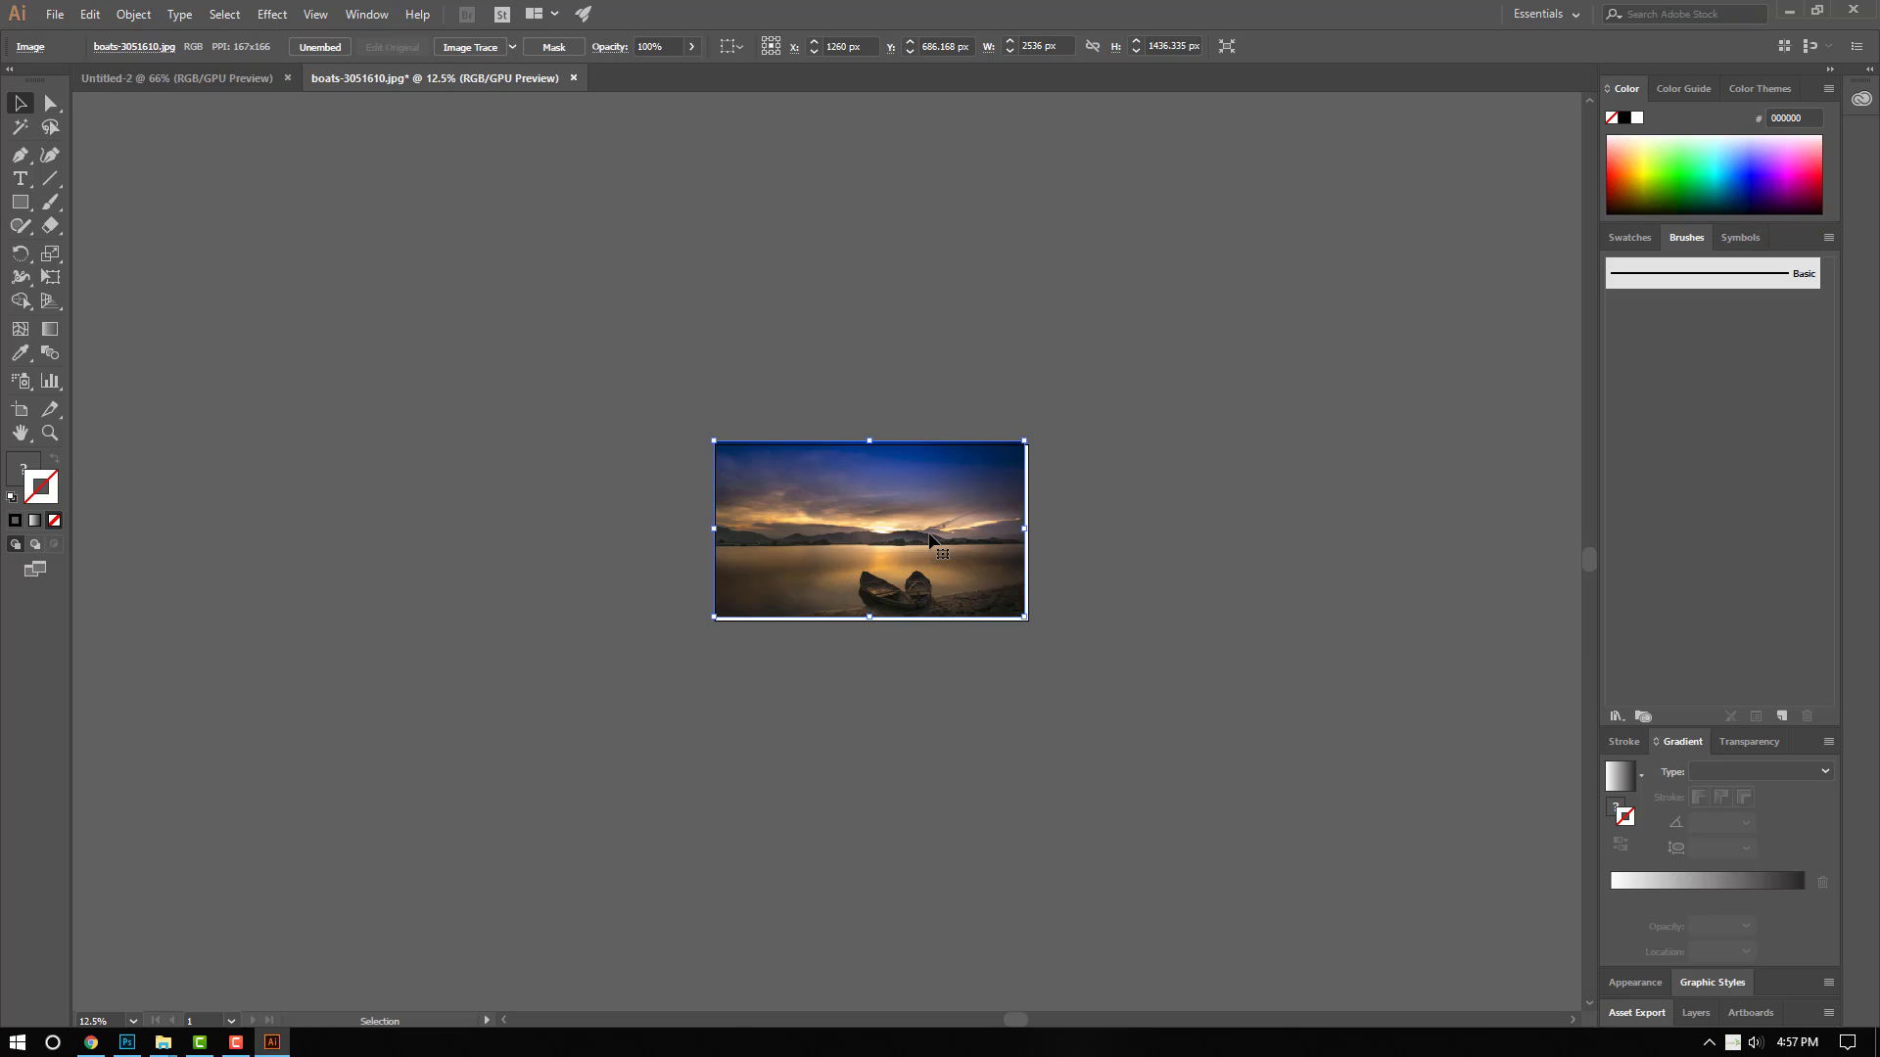
Step: Nudge the photo slightly down and right, zooming in to check its placement
{"action": "key", "text": "Down"}
{"action": "key", "text": "Down"}
{"action": "key", "text": "Down"}
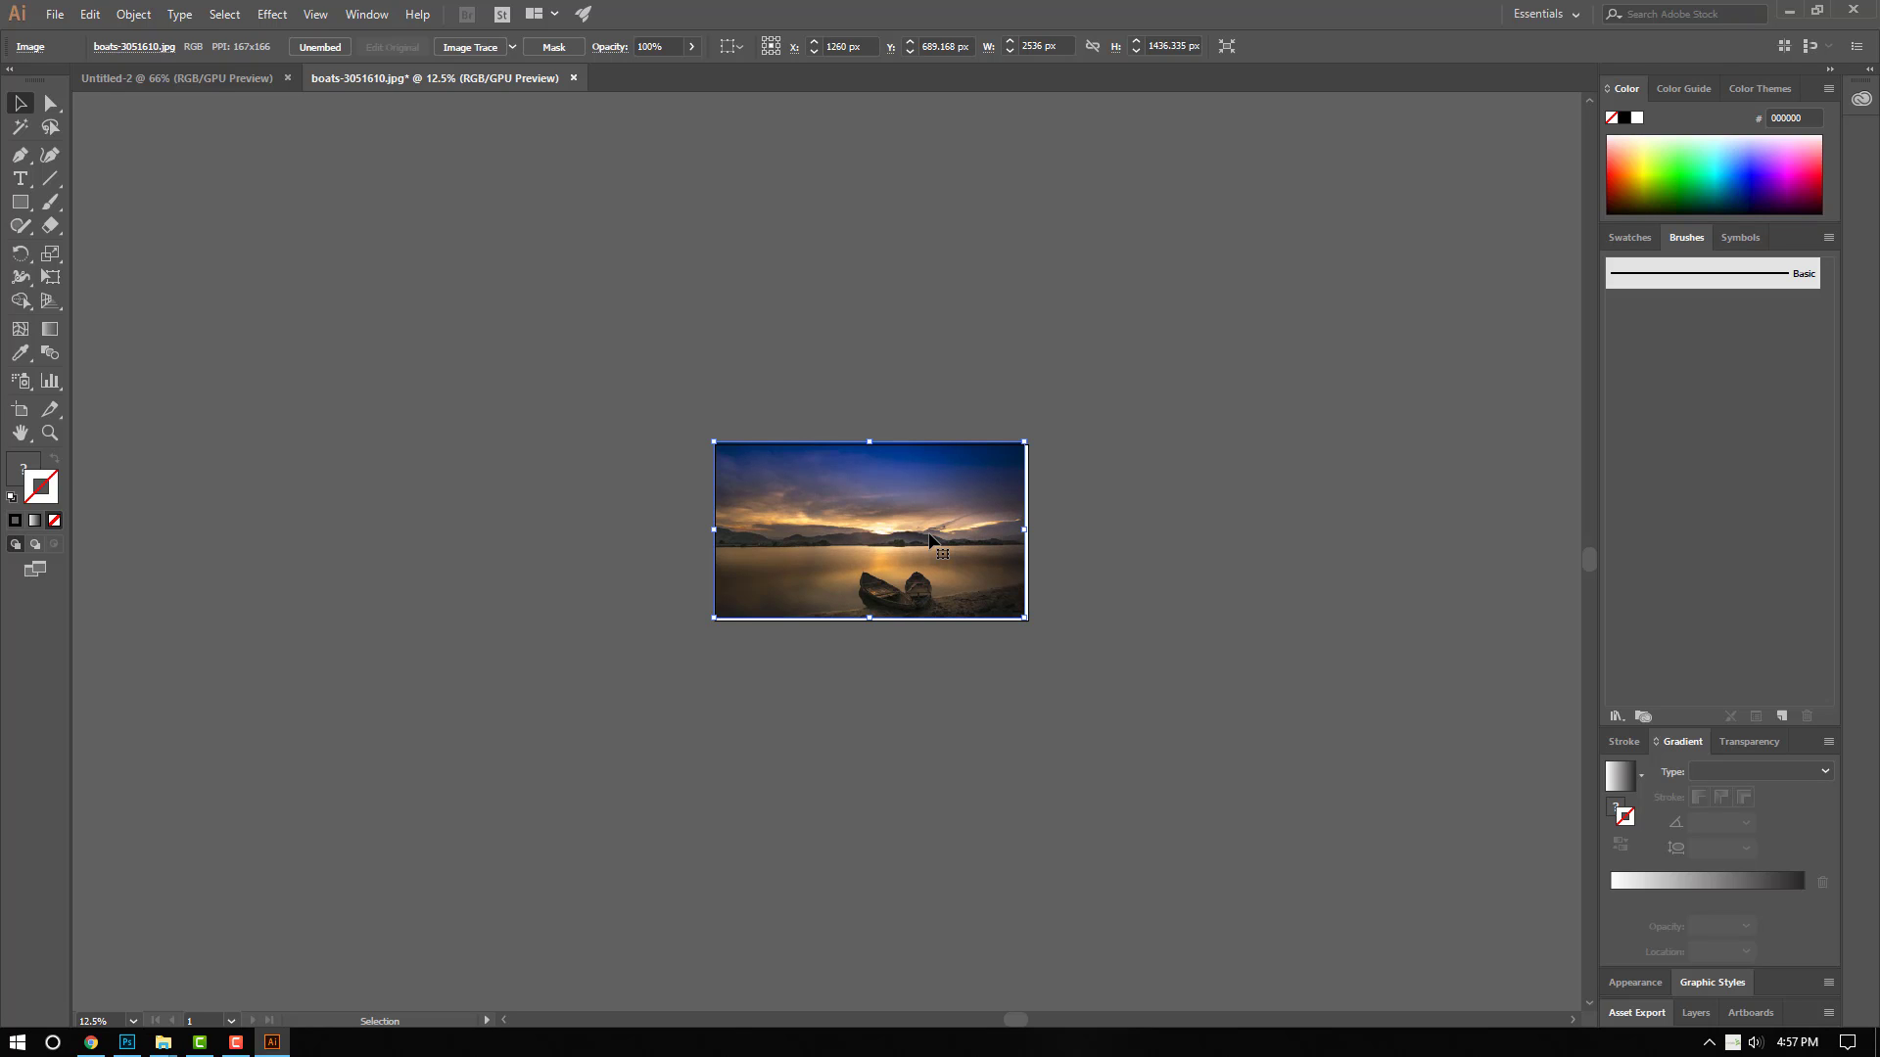
{"action": "key", "text": "Right"}
{"action": "key", "text": "Right"}
{"action": "key", "text": "Right"}
{"action": "key", "text": "Right"}
{"action": "key", "text": "Right"}
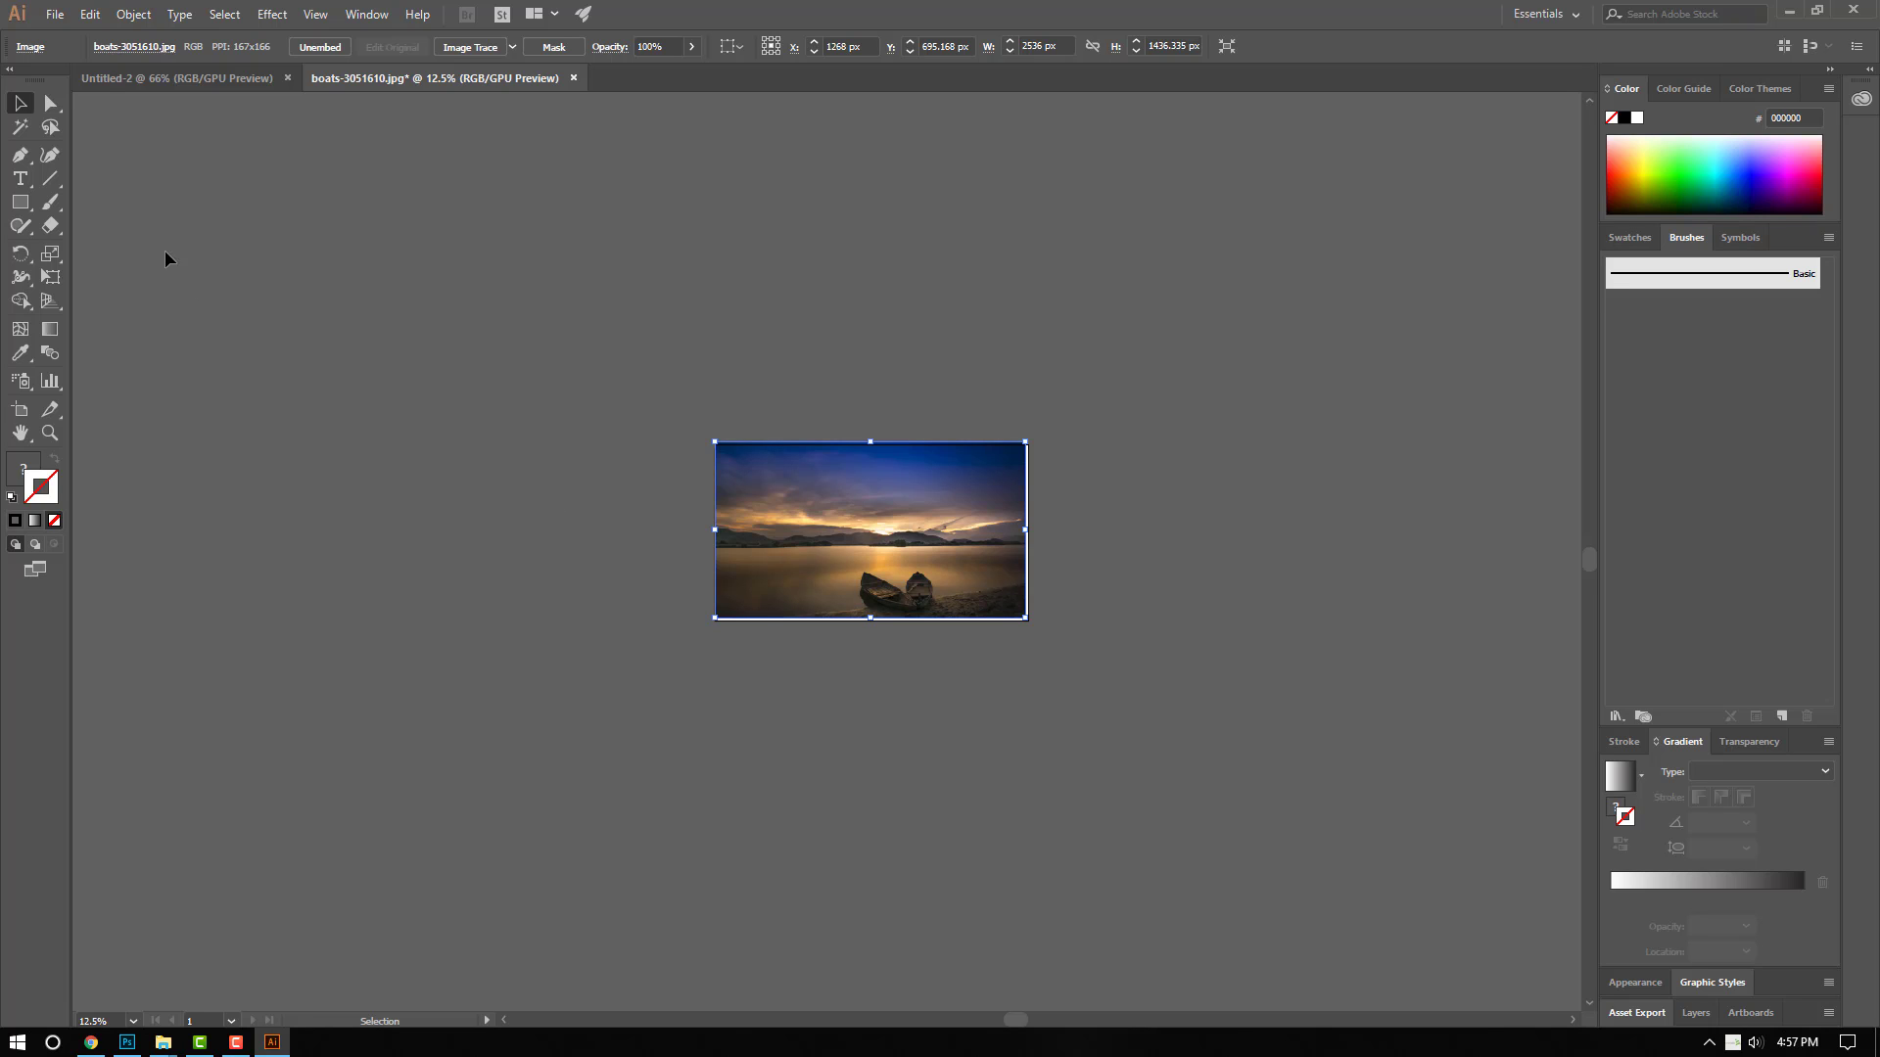
{"action": "key", "text": "ctrl+plus"}
{"action": "key", "text": "ctrl+plus"}
{"action": "key", "text": "ctrl+plus"}
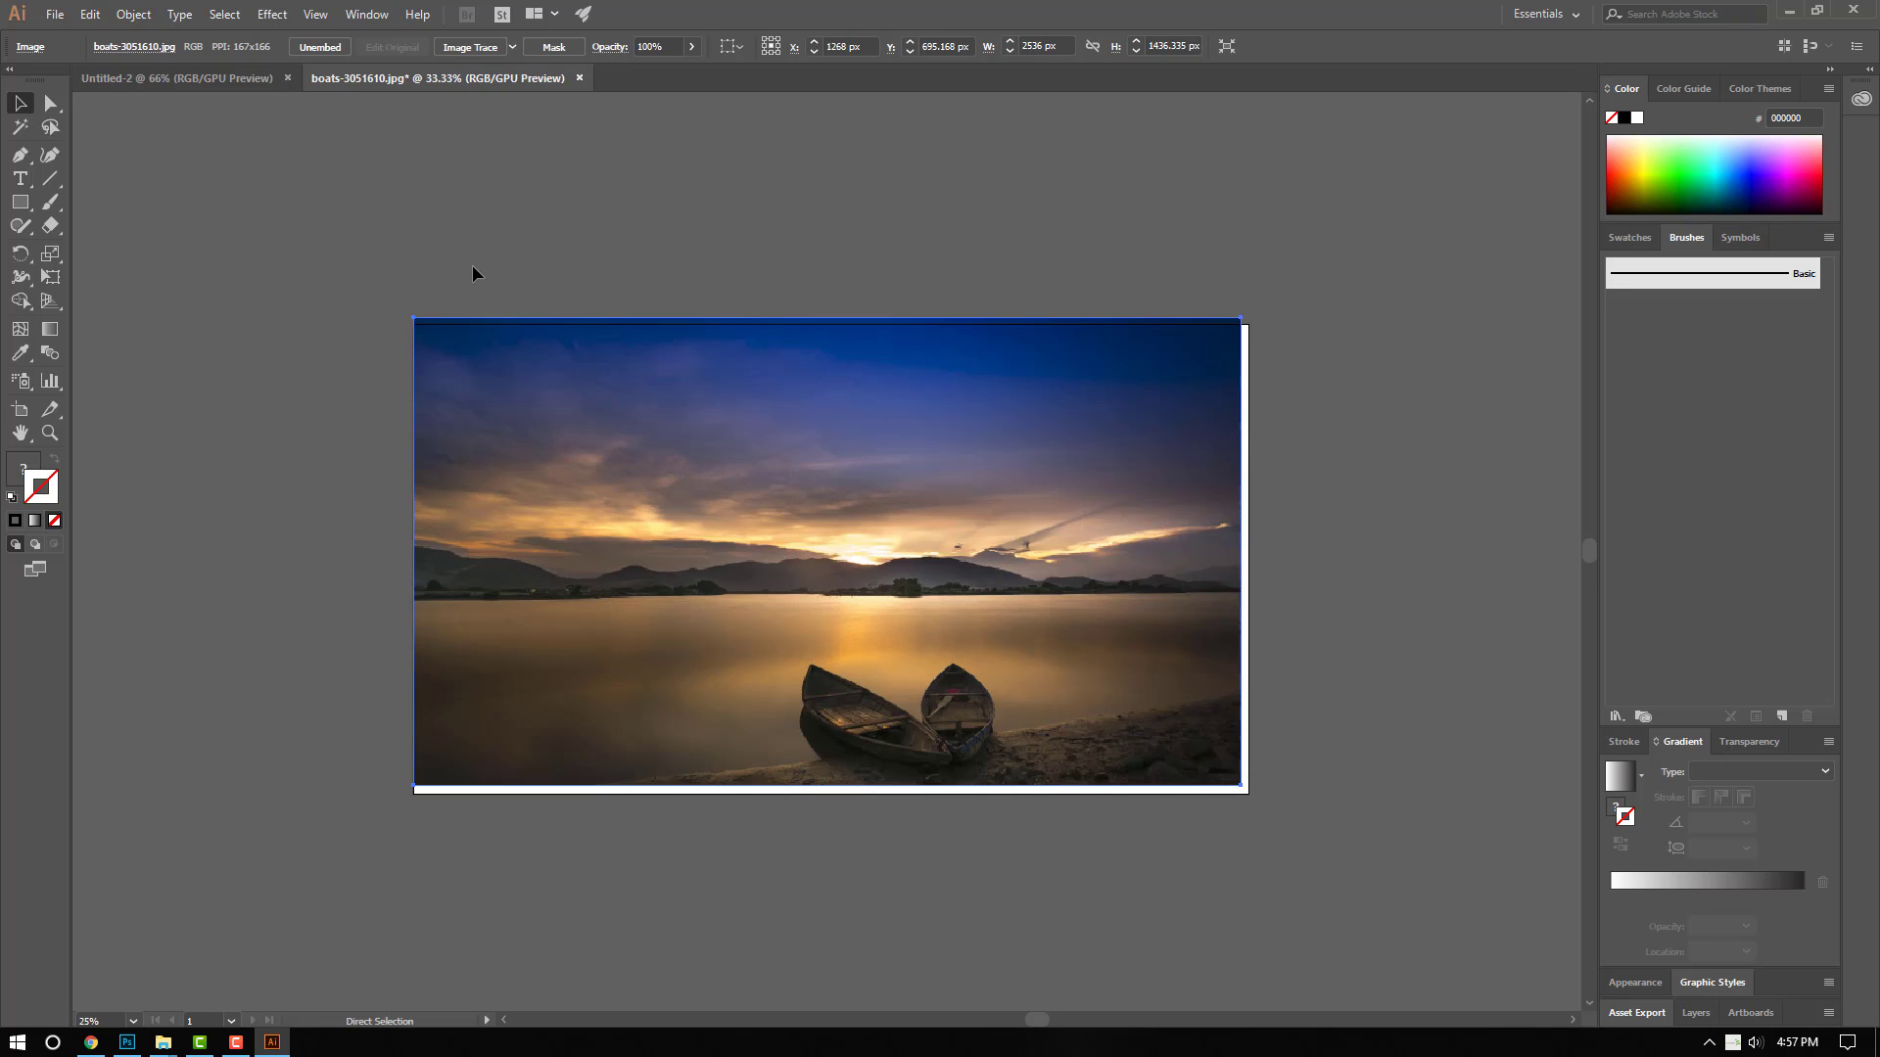
{"action": "key", "text": "ctrl+plus"}
{"action": "key", "text": "ctrl+minus"}
{"action": "left_click_drag", "start_coordinate": [854, 605], "coordinate": [856, 611]}
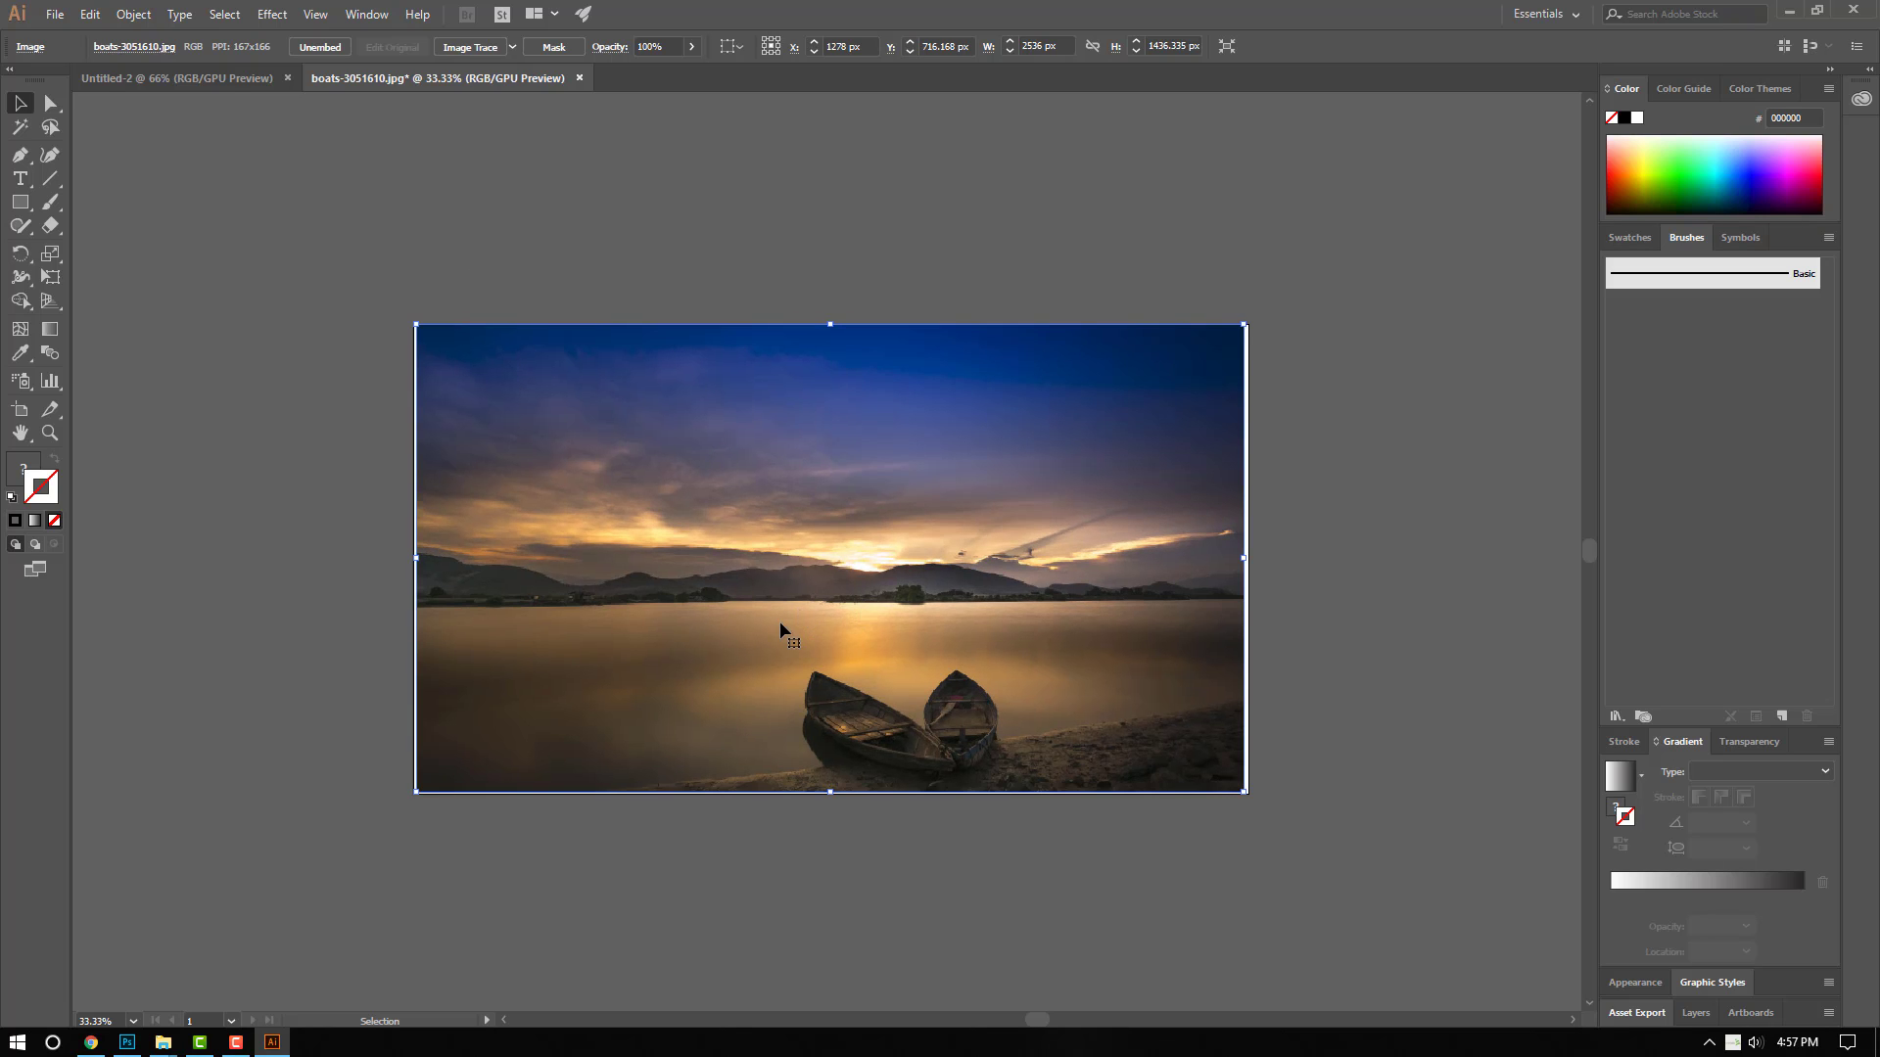
{"action": "key", "text": "ctrl+plus"}
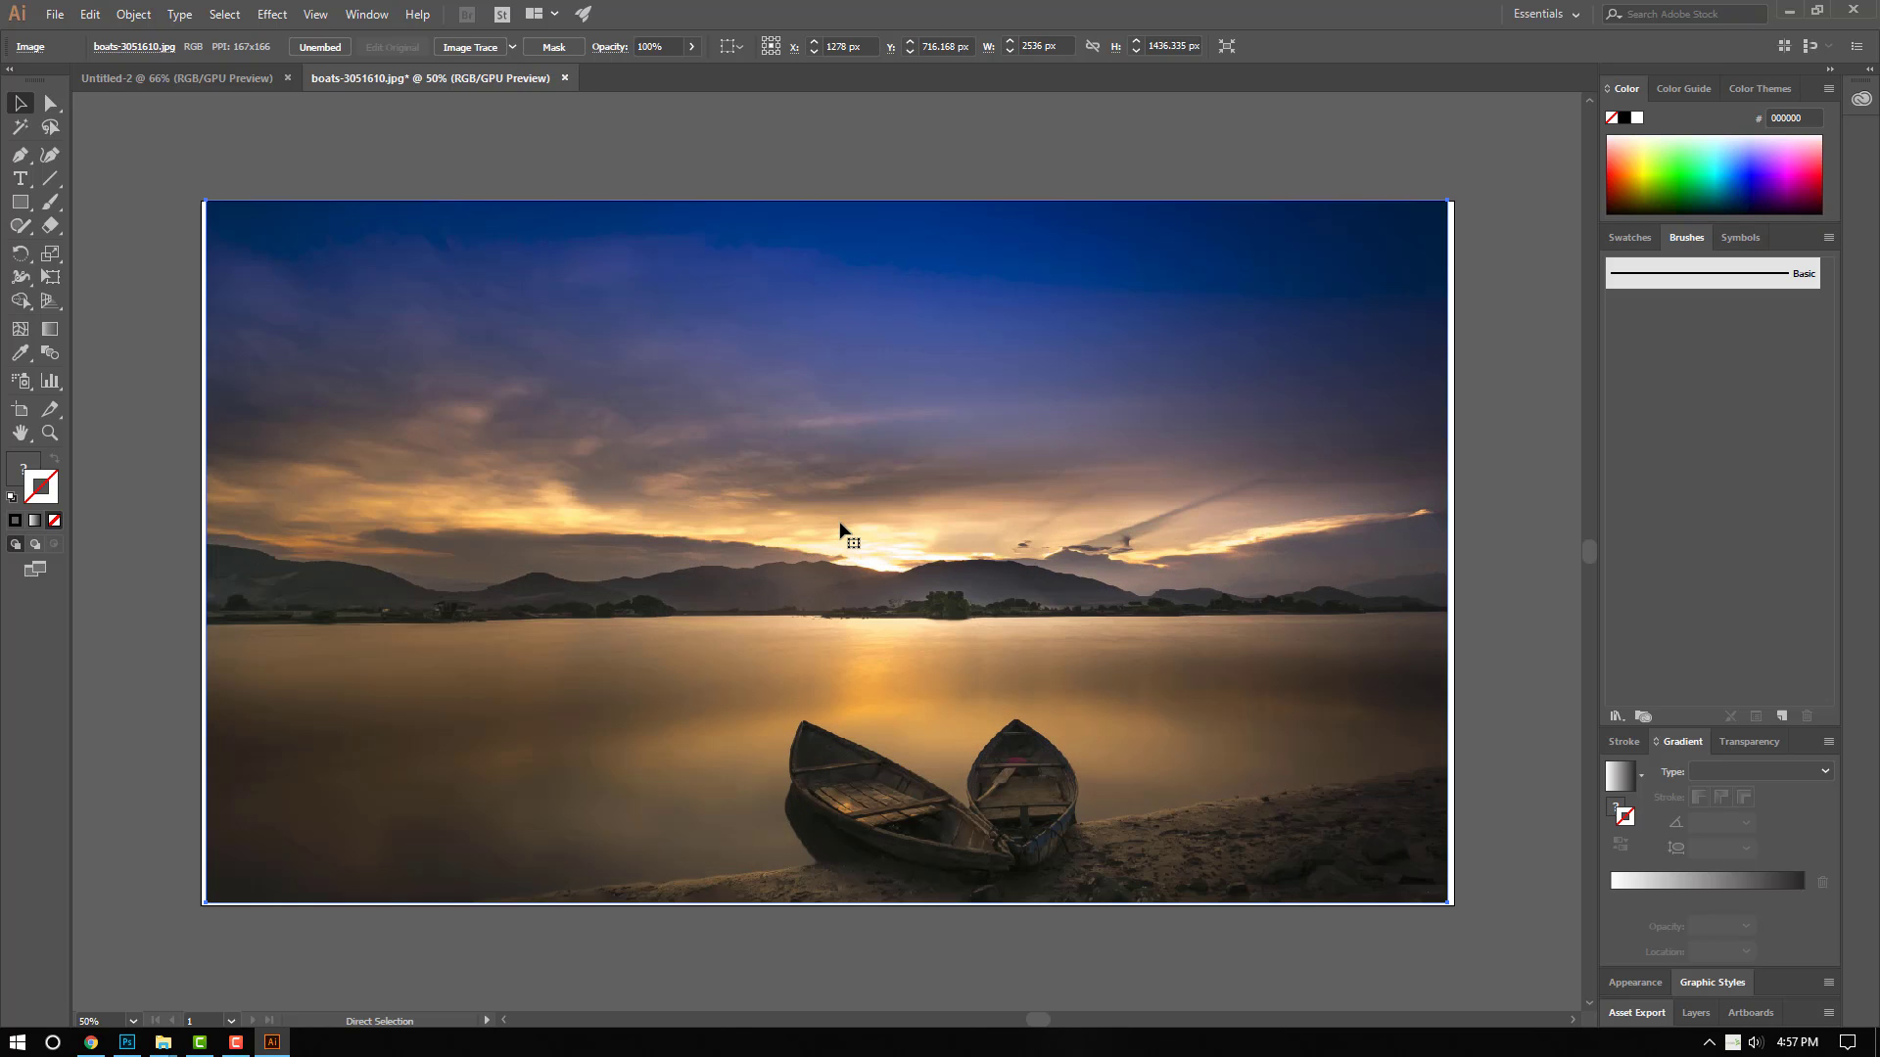
{"action": "key", "text": "ctrl+plus"}
{"action": "key", "text": "ctrl+minus"}
{"action": "left_click", "coordinate": [20, 179]}
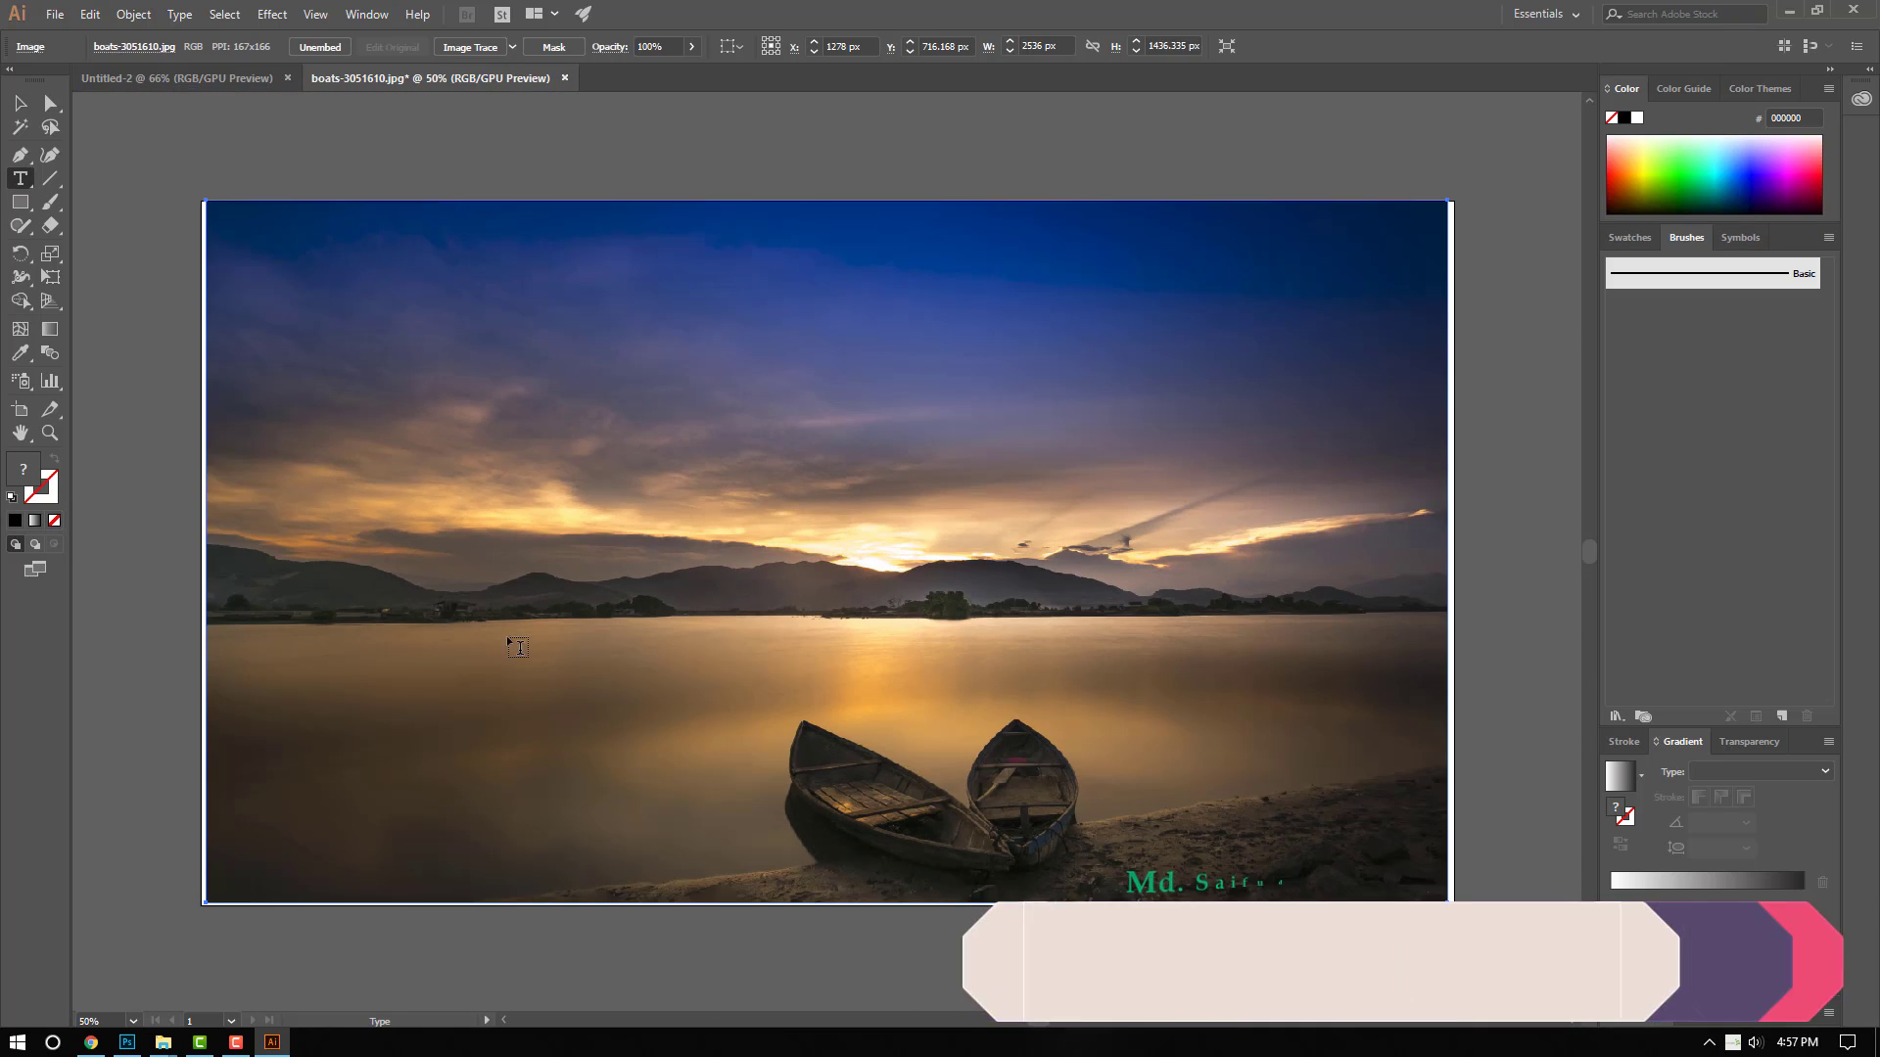
Step: Add 163 pt 'Test Channel' text across the lake horizon and colour its fill cyan
{"action": "left_click", "coordinate": [584, 589]}
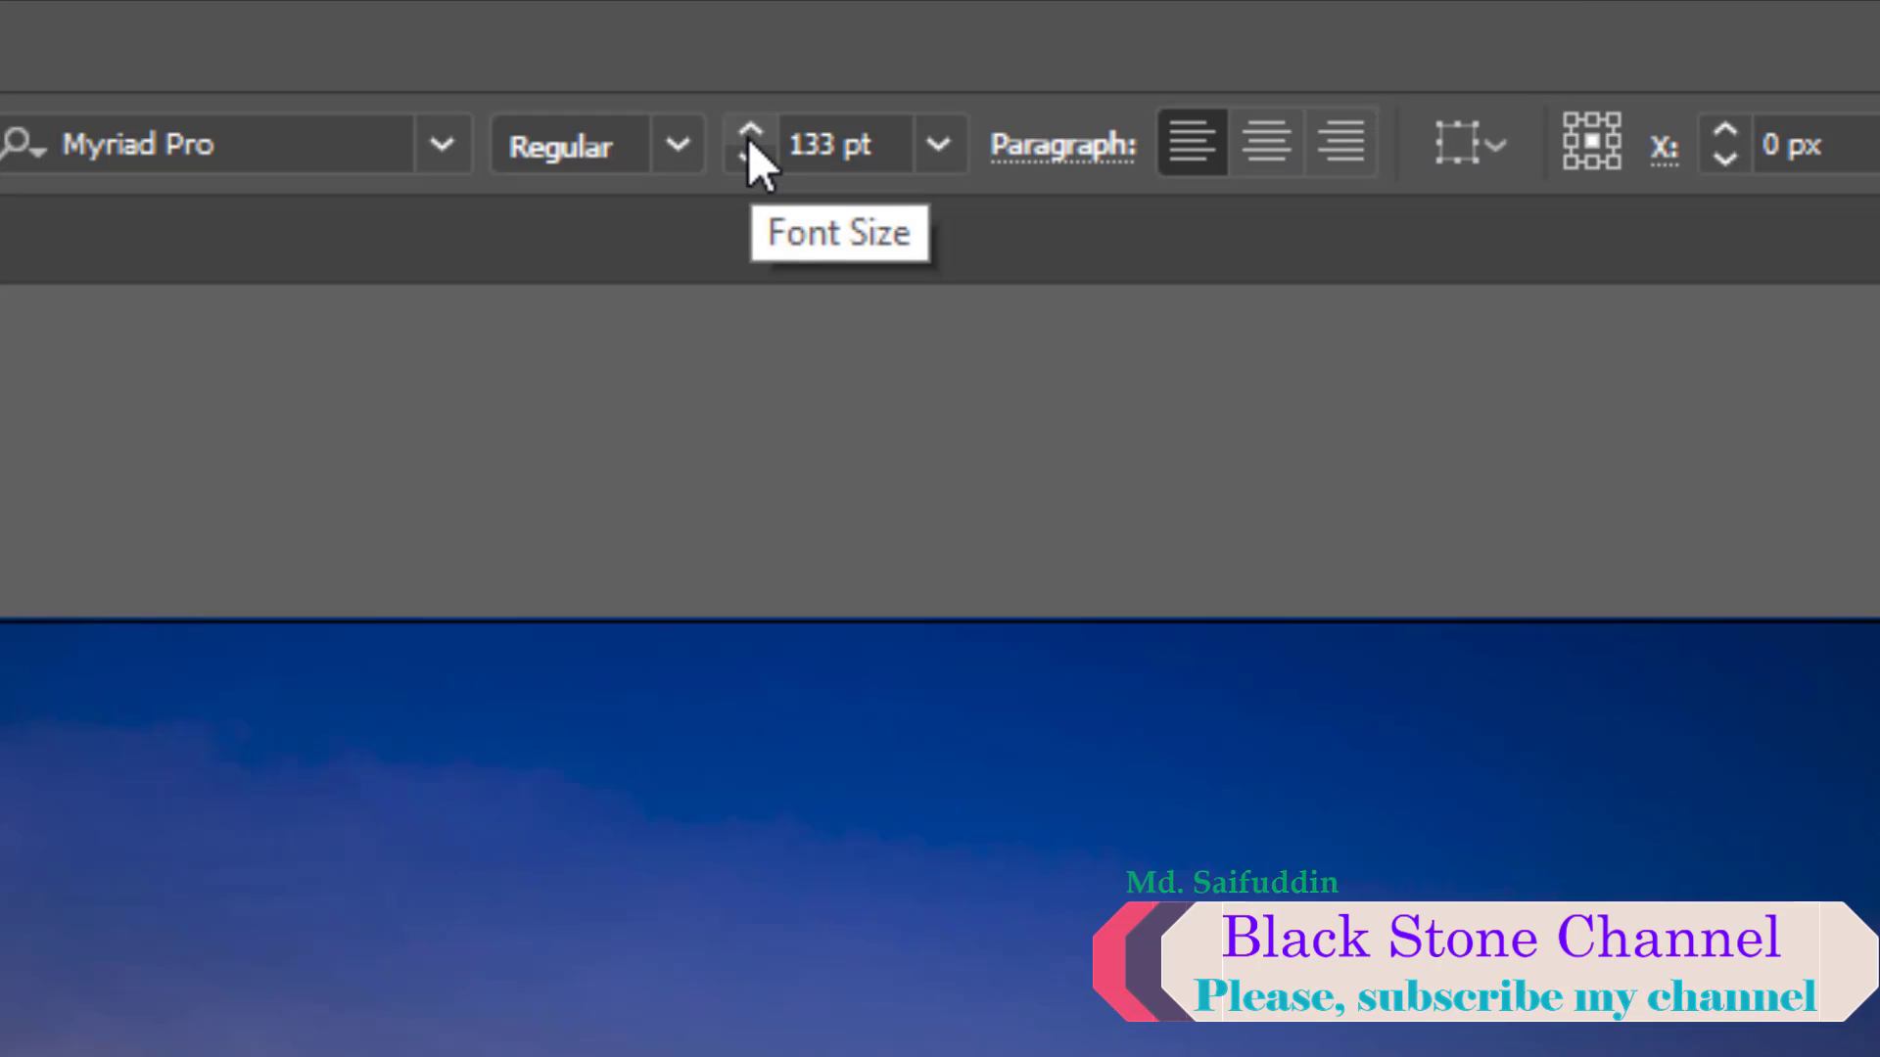
{"action": "left_click", "coordinate": [748, 129]}
{"action": "left_click", "coordinate": [748, 129]}
{"action": "left_click", "coordinate": [748, 129]}
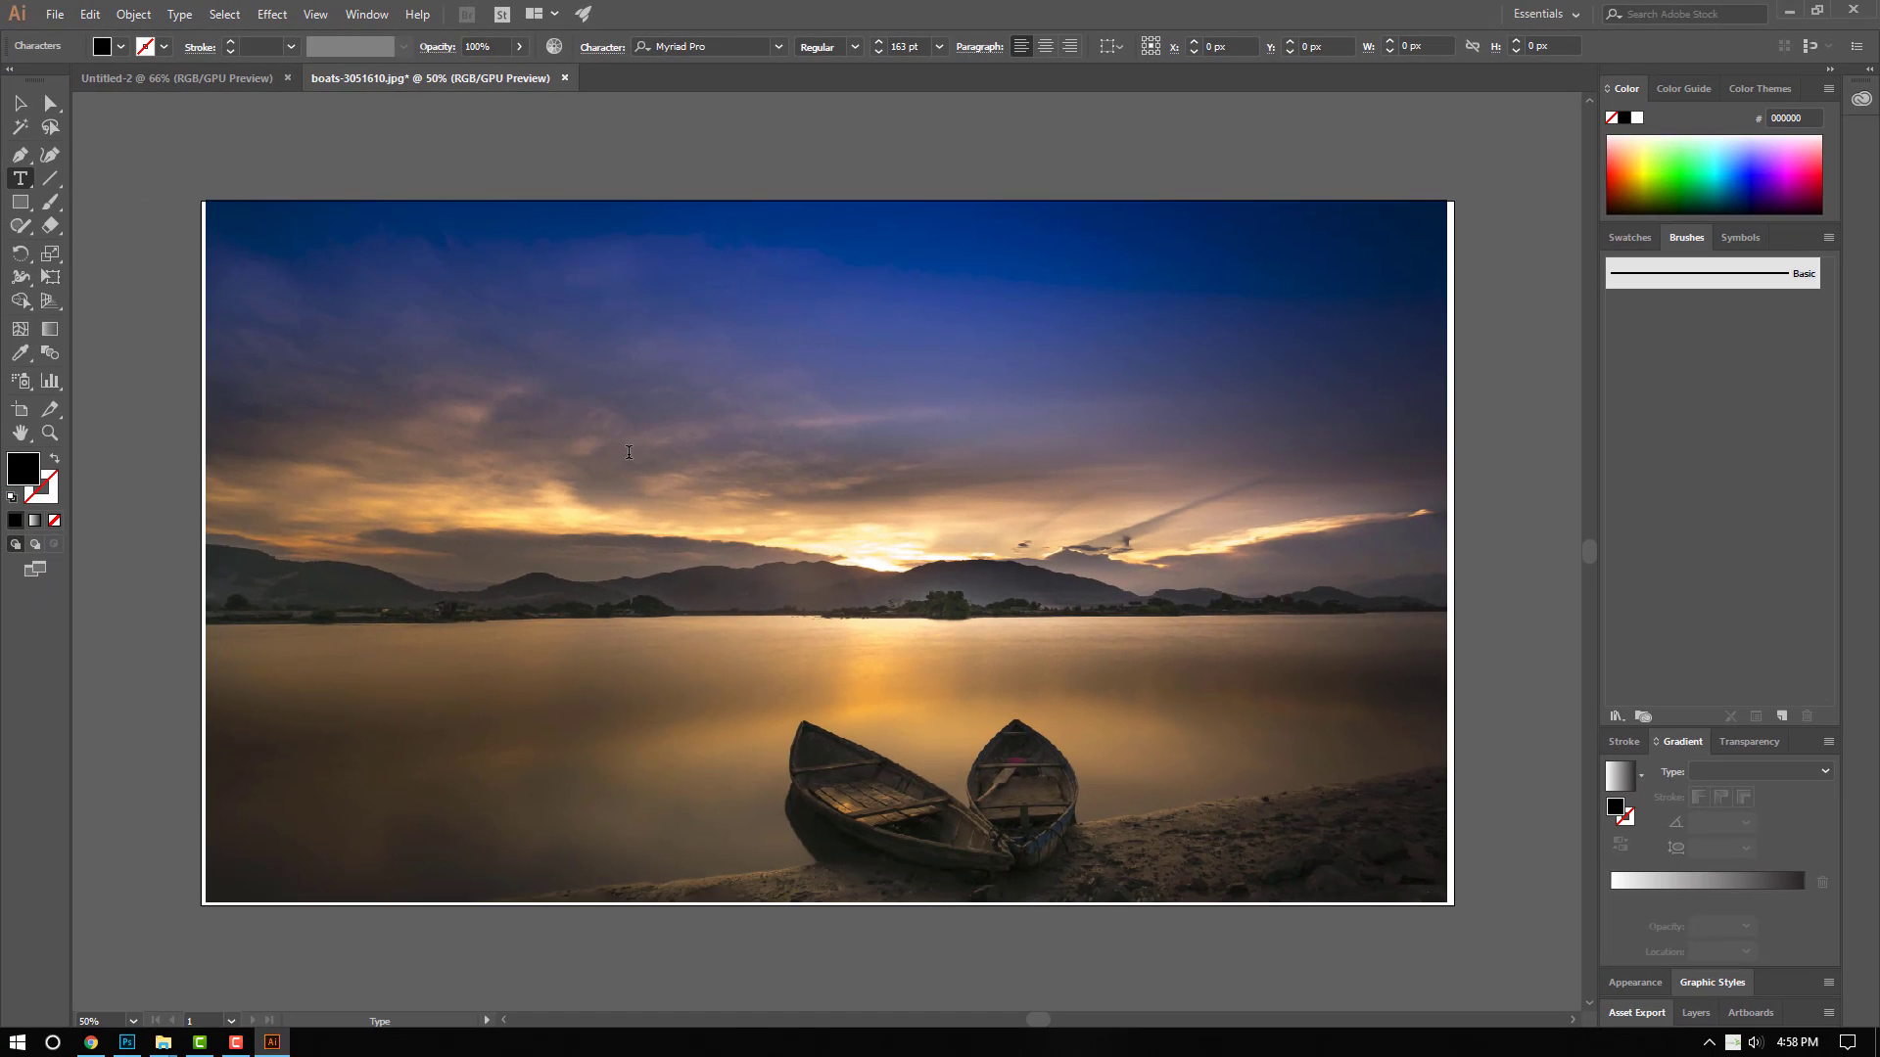
{"action": "left_click", "coordinate": [583, 611]}
{"action": "type", "text": "Test"}
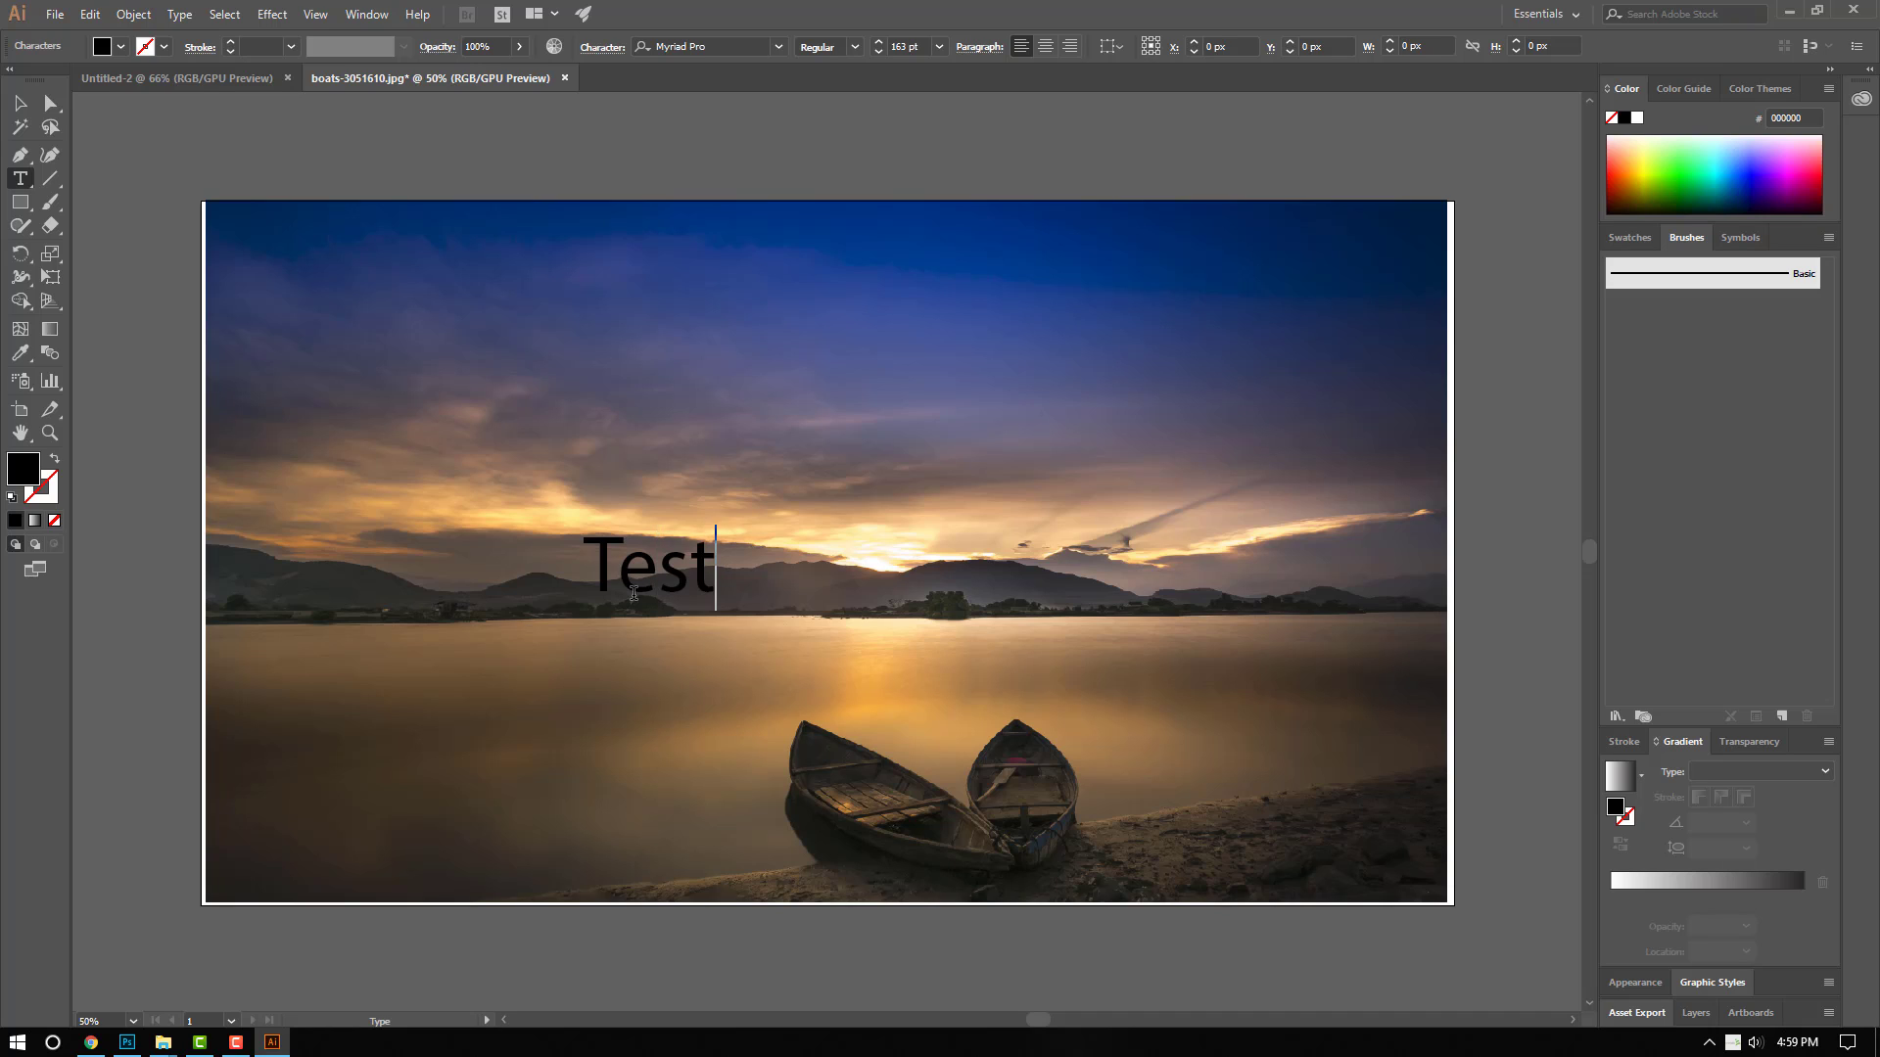
{"action": "type", "text": " Cha"}
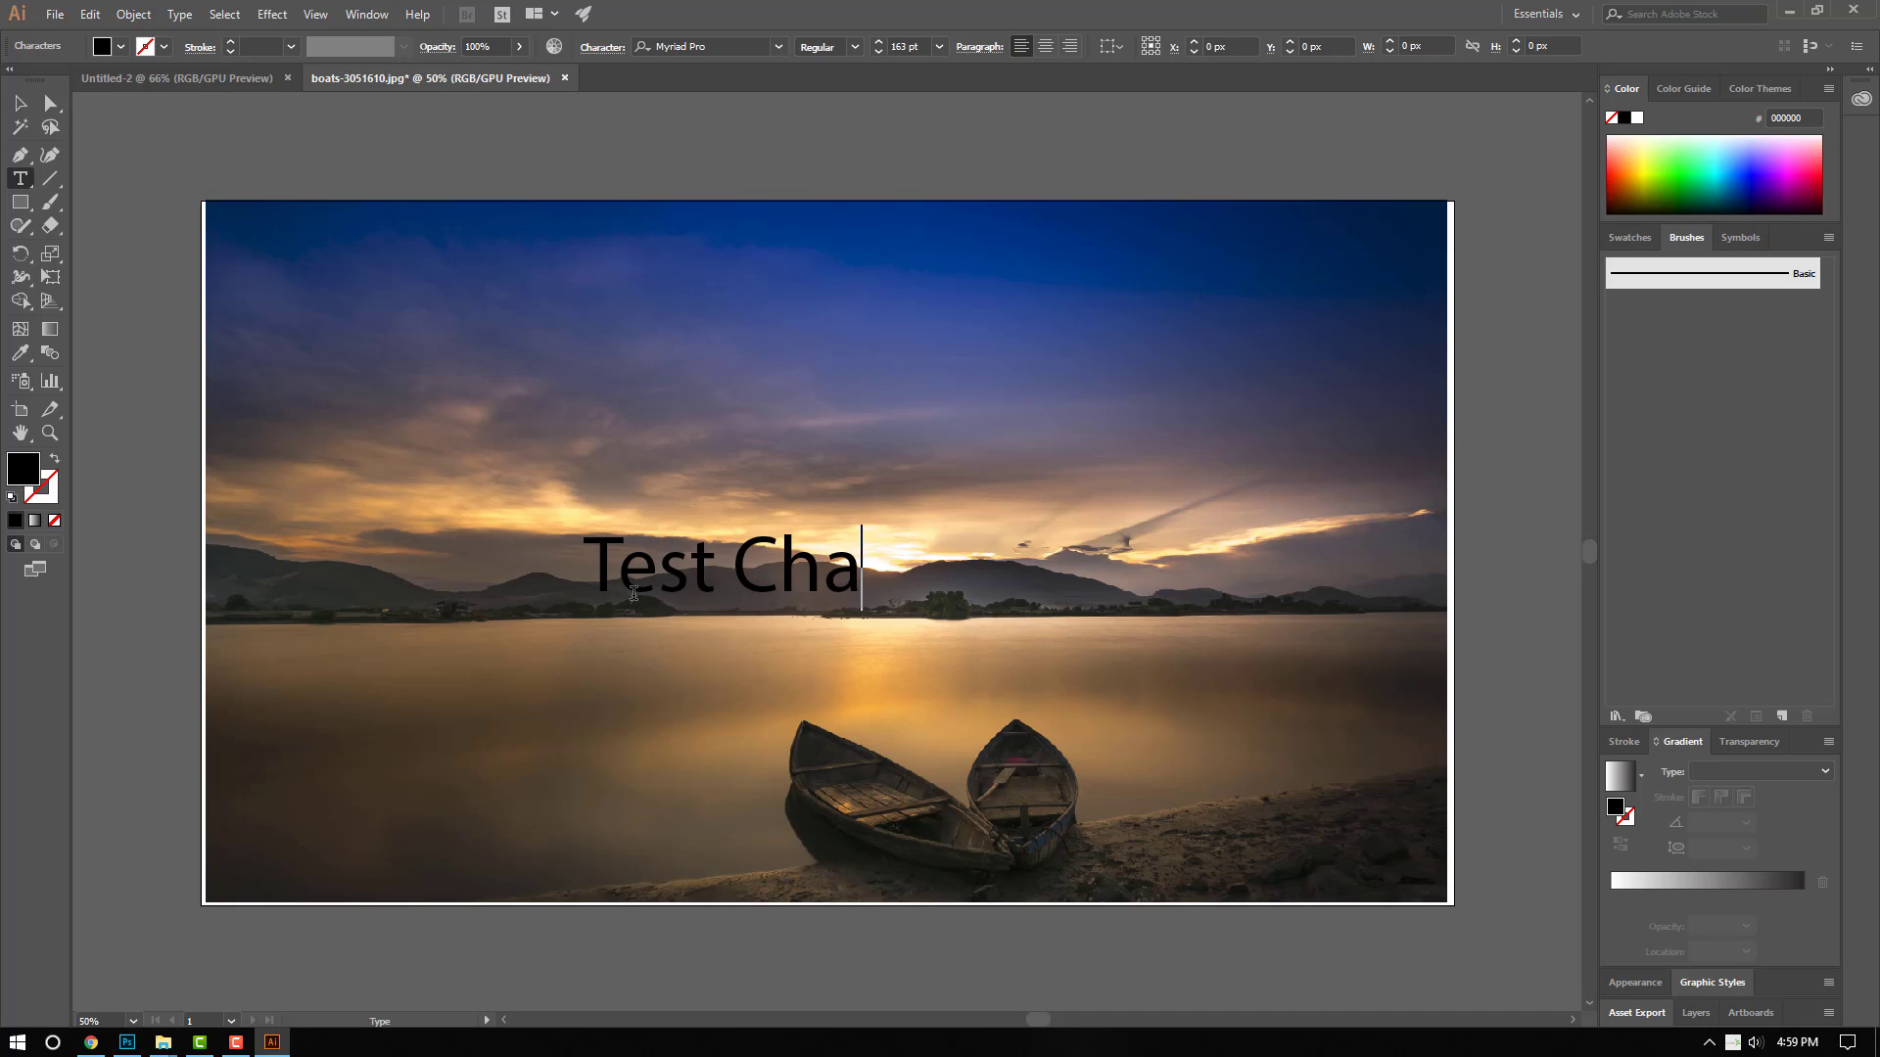
{"action": "type", "text": "nne"}
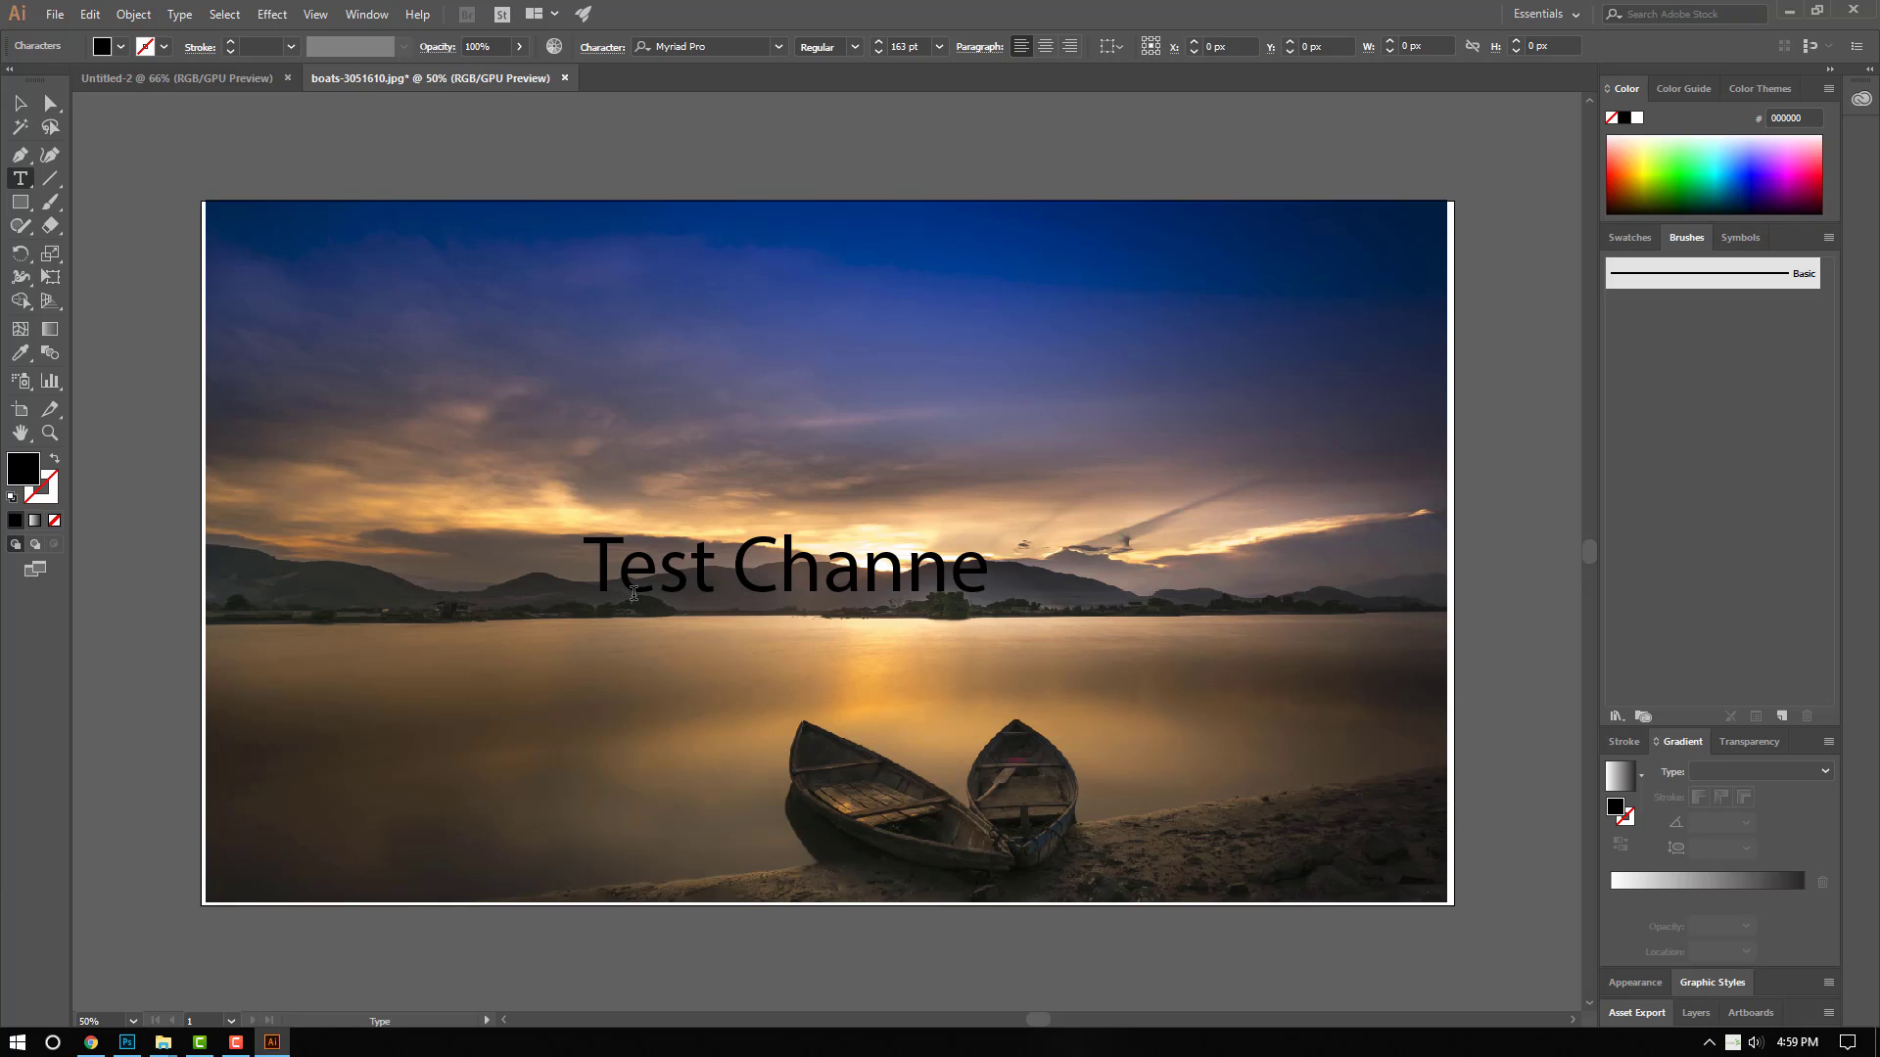
{"action": "type", "text": "l"}
{"action": "left_click_drag", "start_coordinate": [588, 568], "coordinate": [1069, 601]}
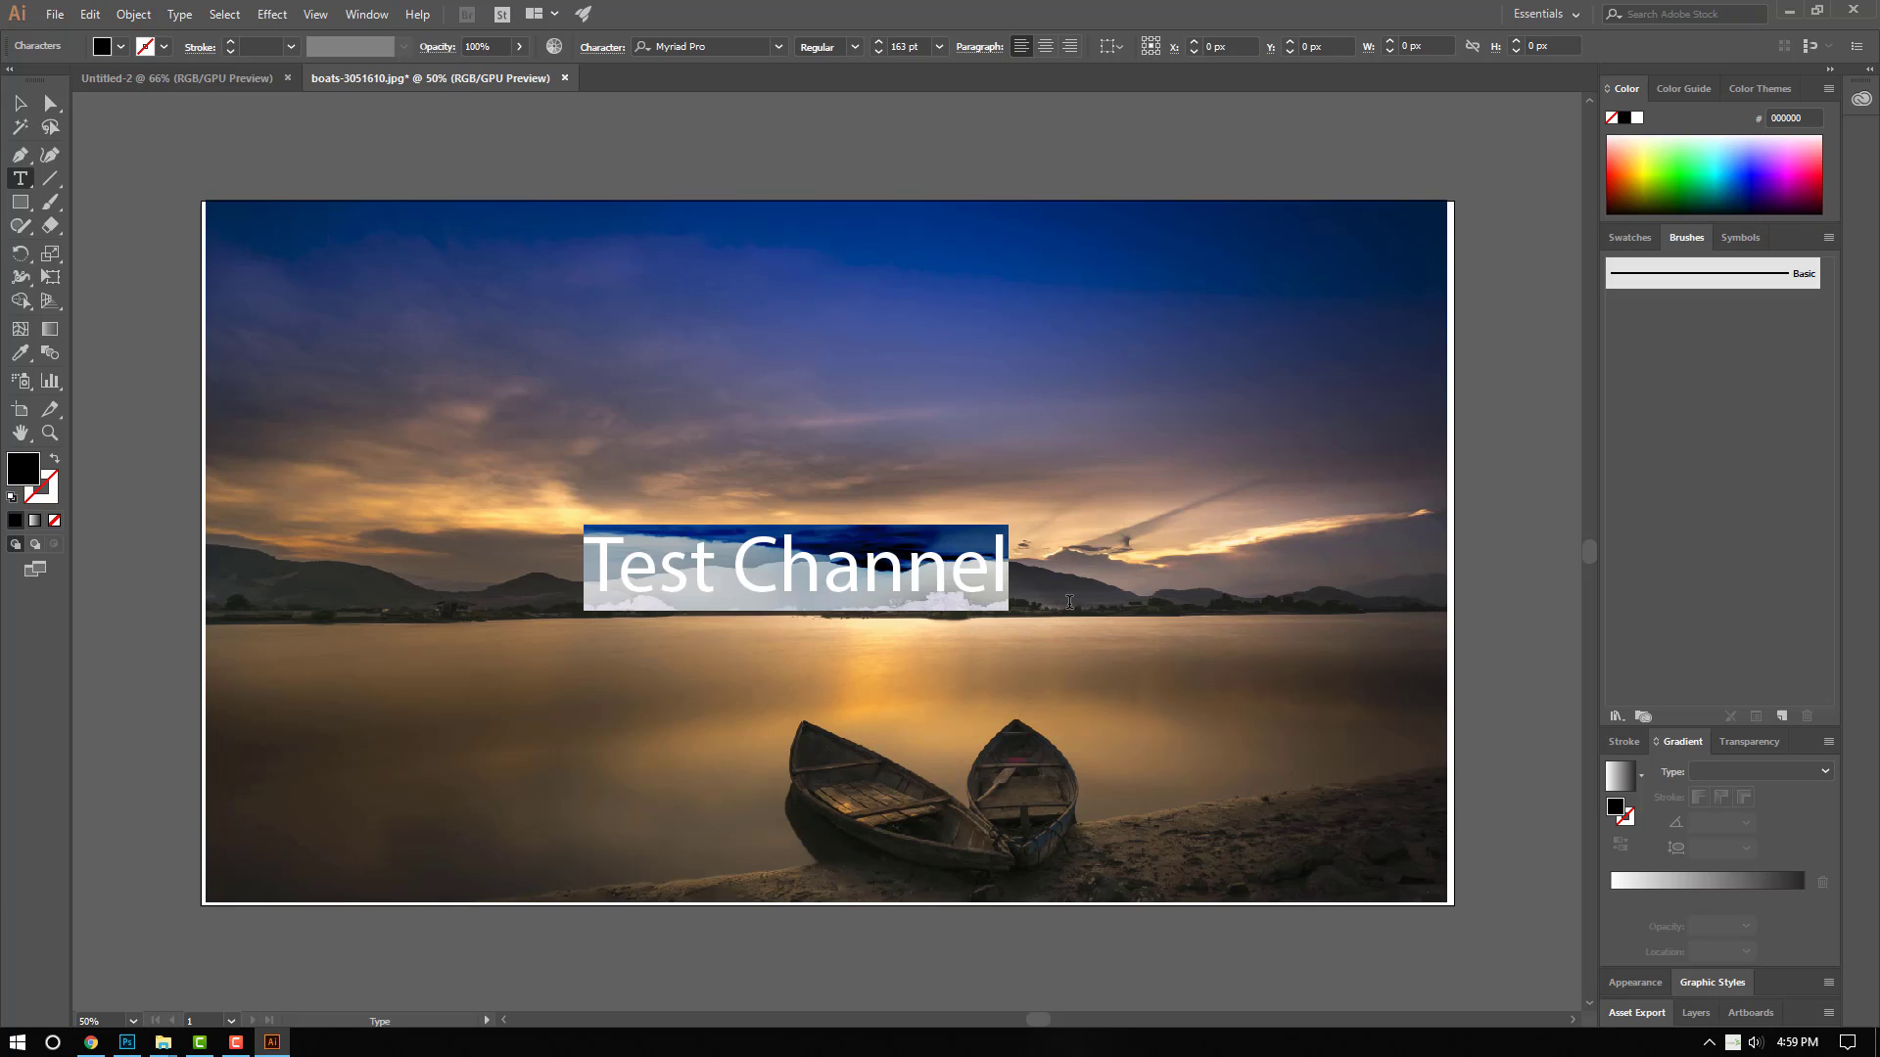
{"action": "double_click", "coordinate": [55, 506]}
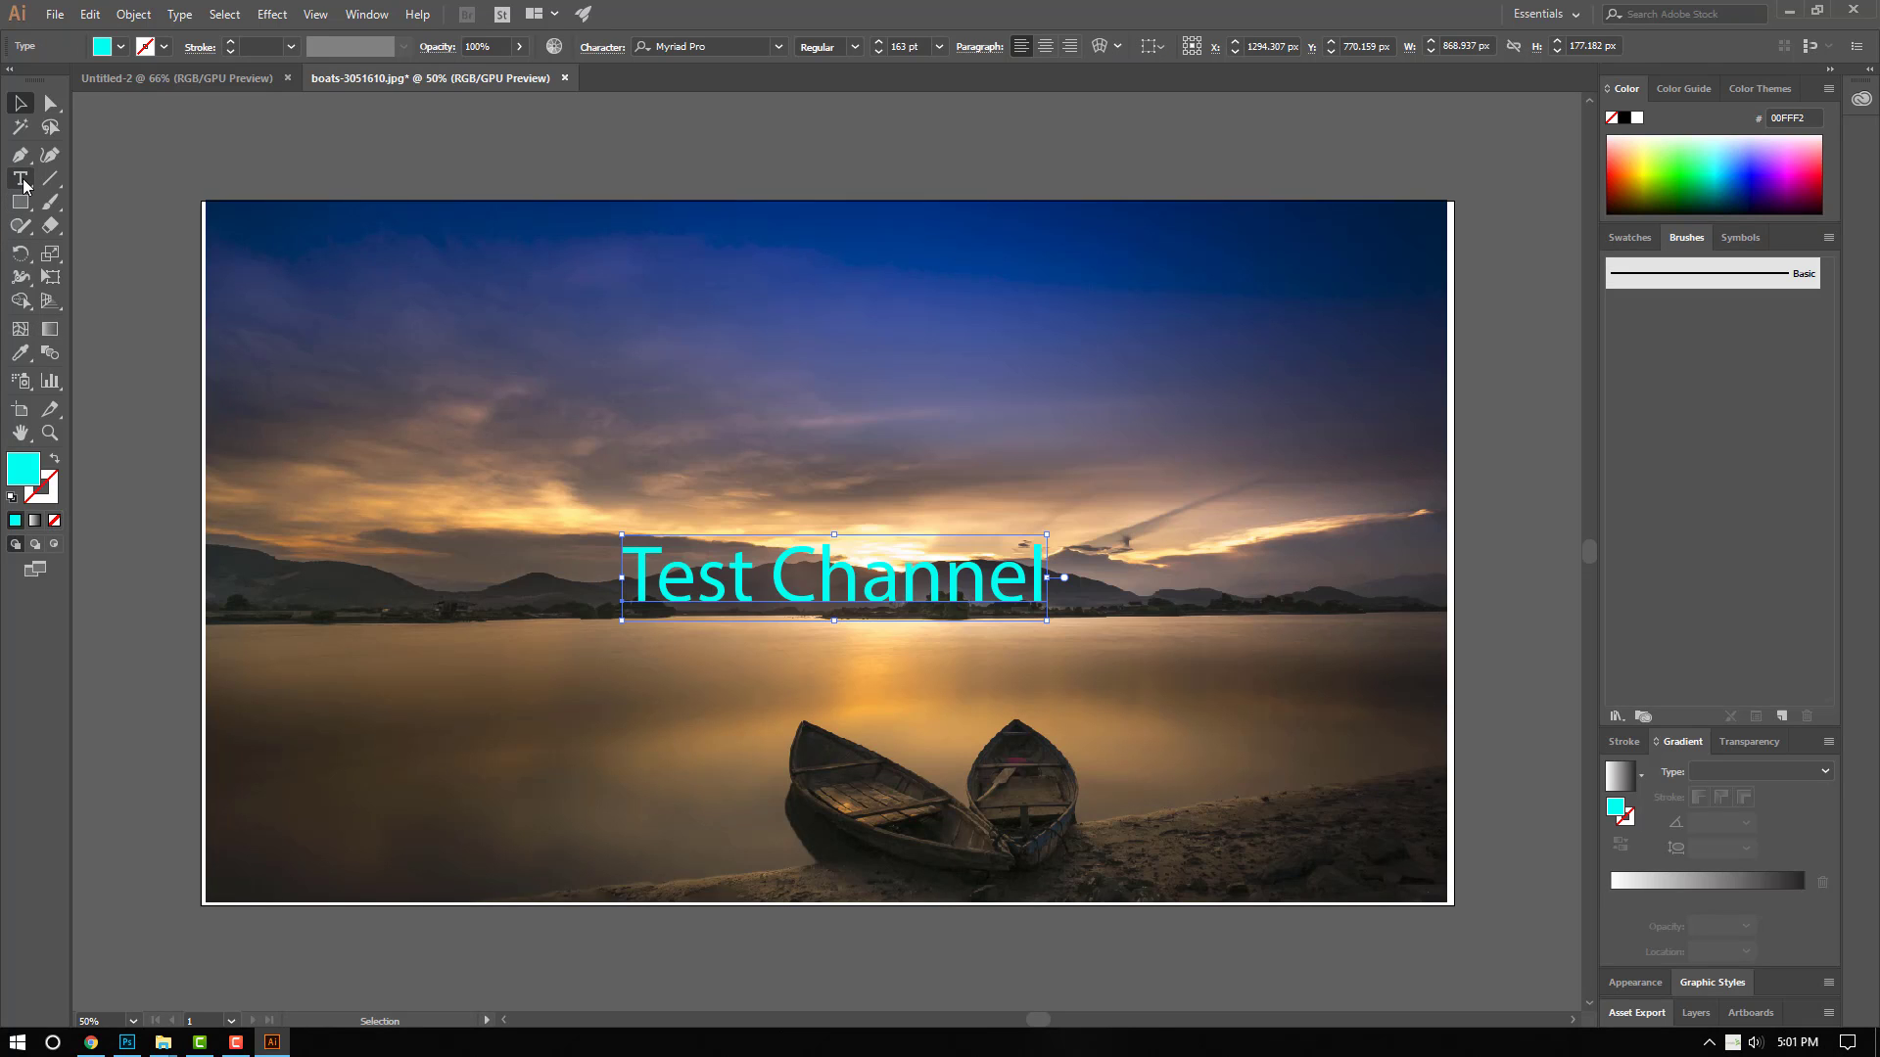
Step: Select the whole cyan title and change its font to Times New Roman
{"action": "left_click", "coordinate": [20, 179]}
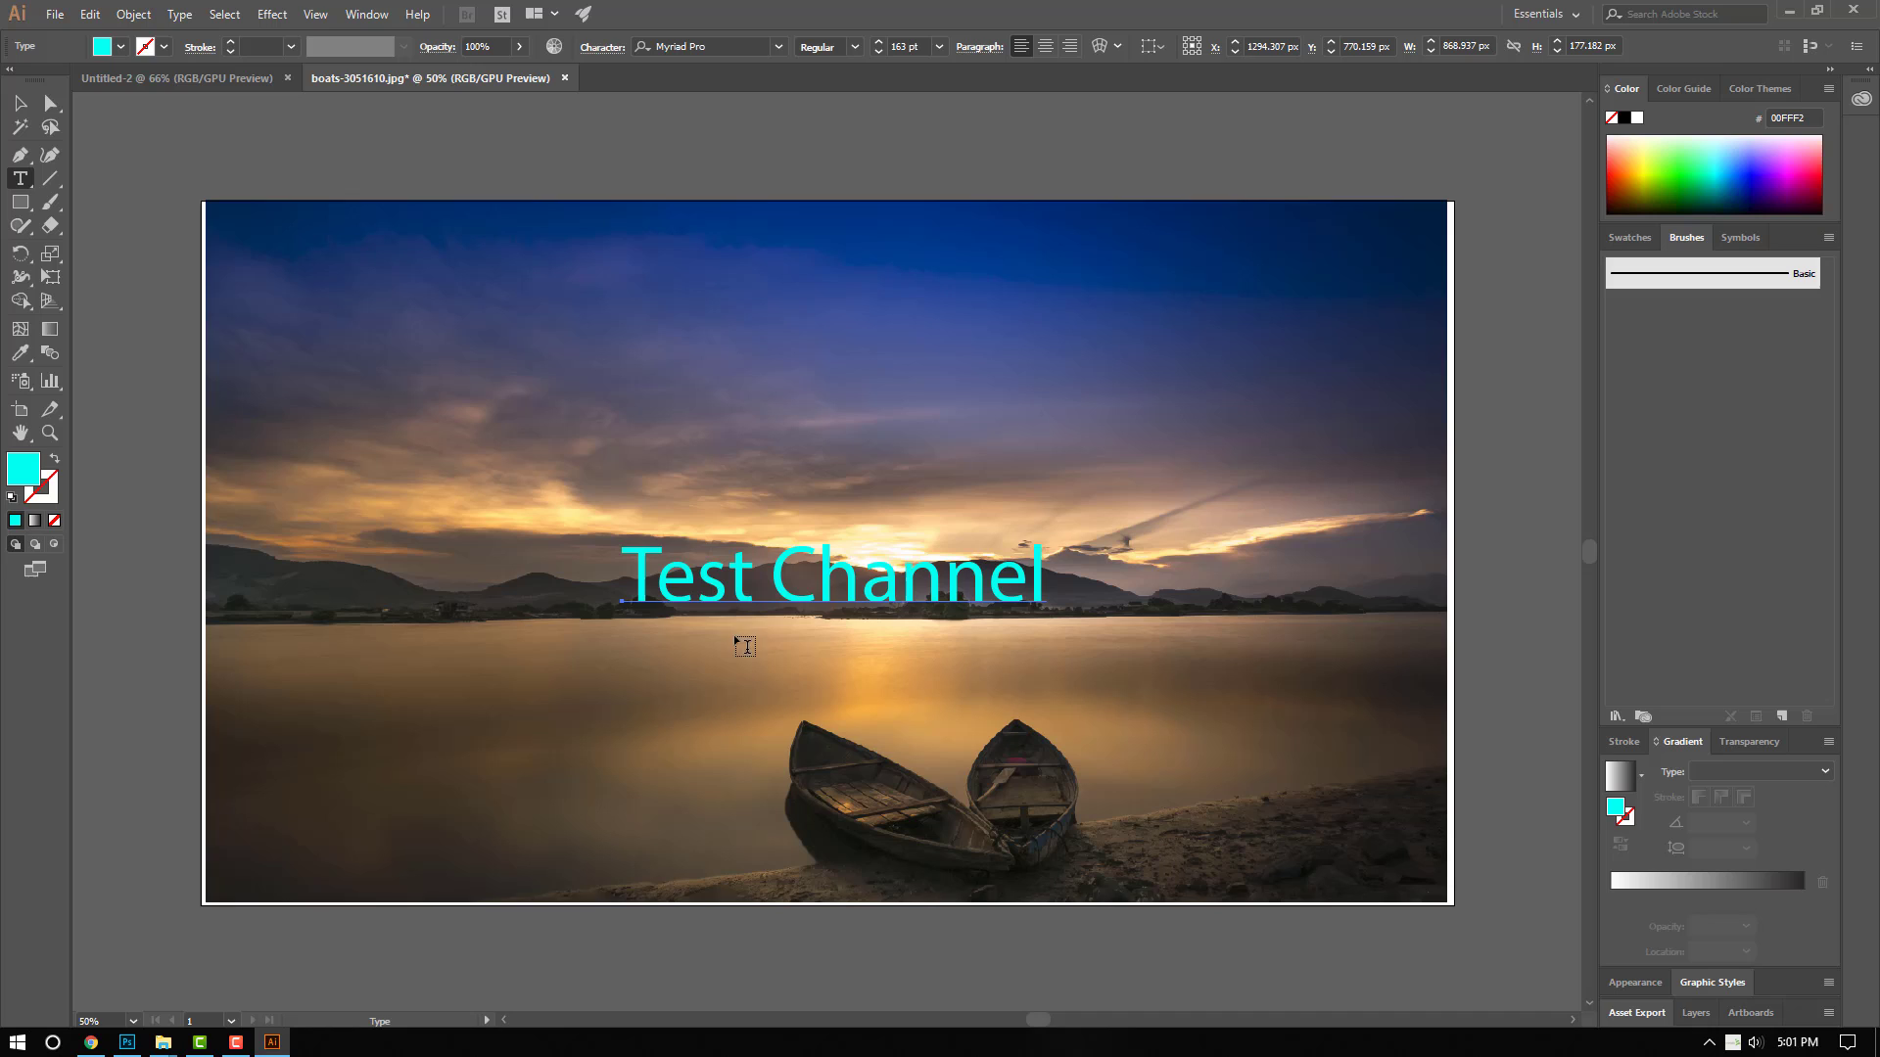
{"action": "double_click", "coordinate": [627, 573]}
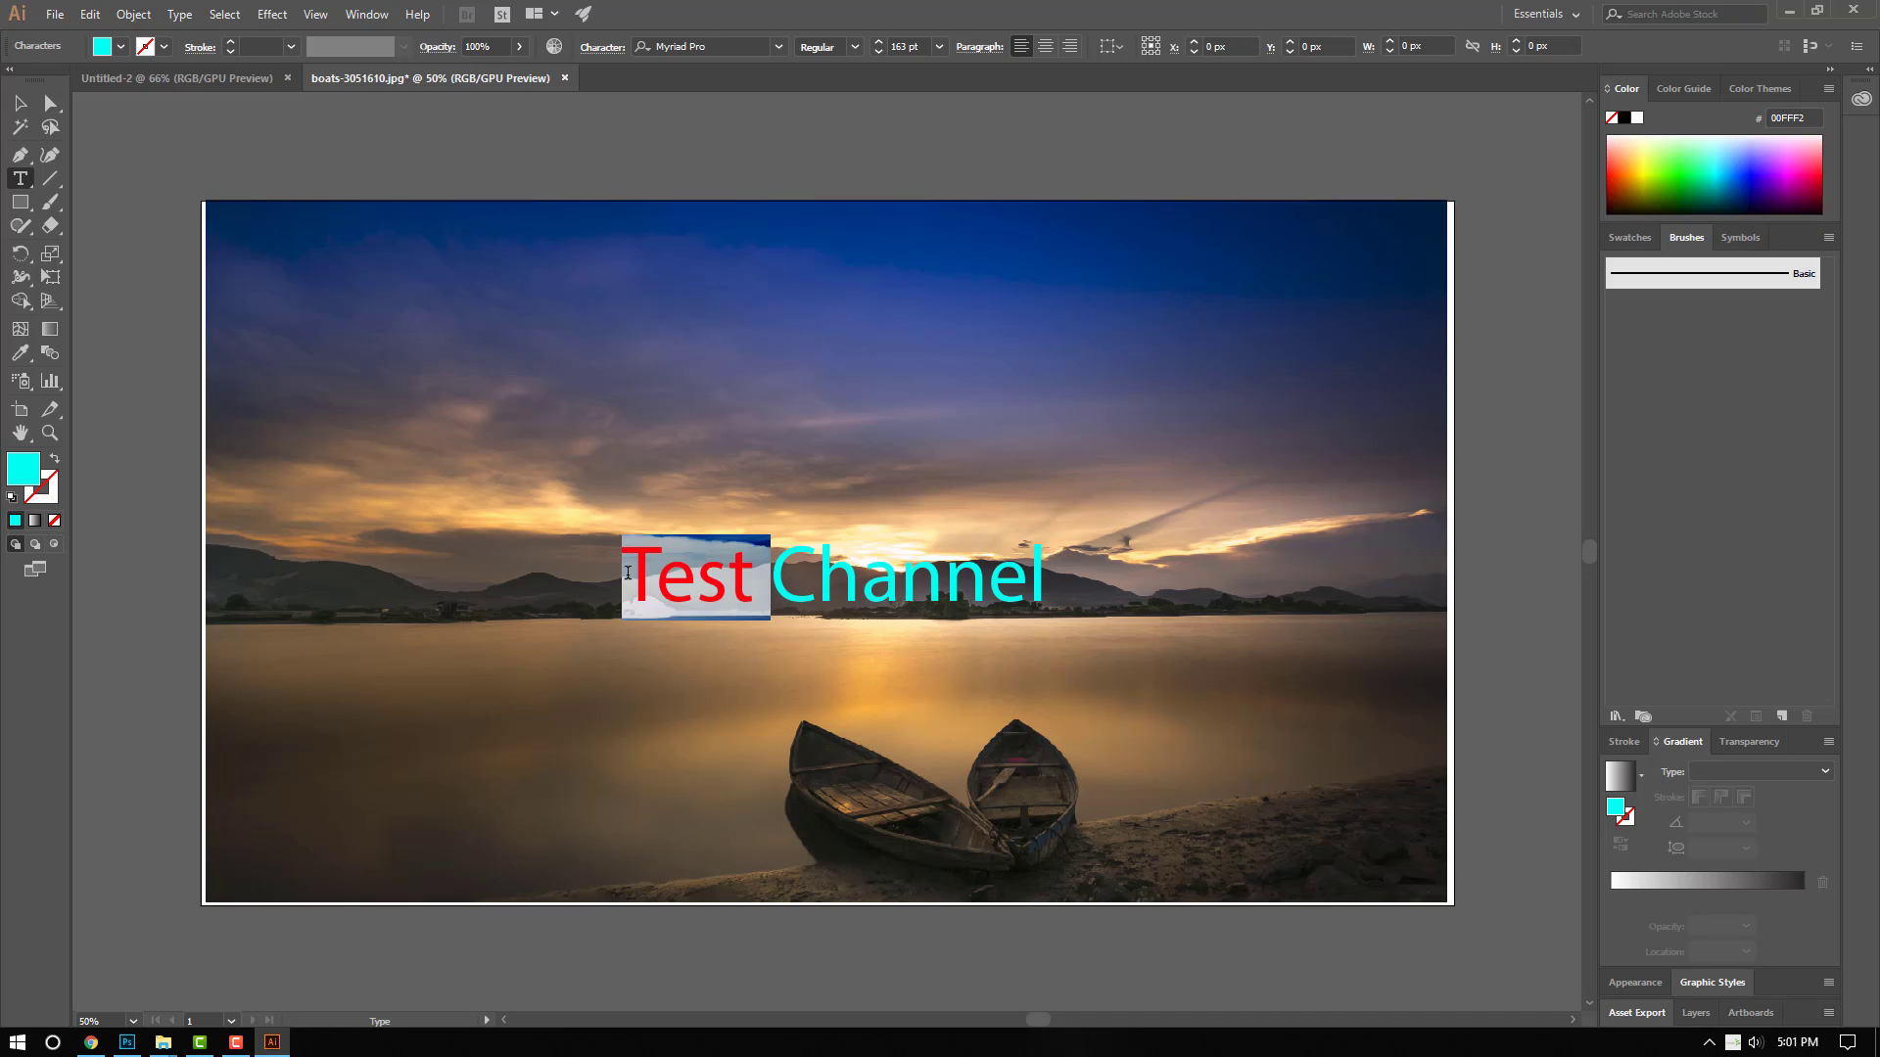
{"action": "left_click_drag", "start_coordinate": [853, 601], "coordinate": [1069, 606]}
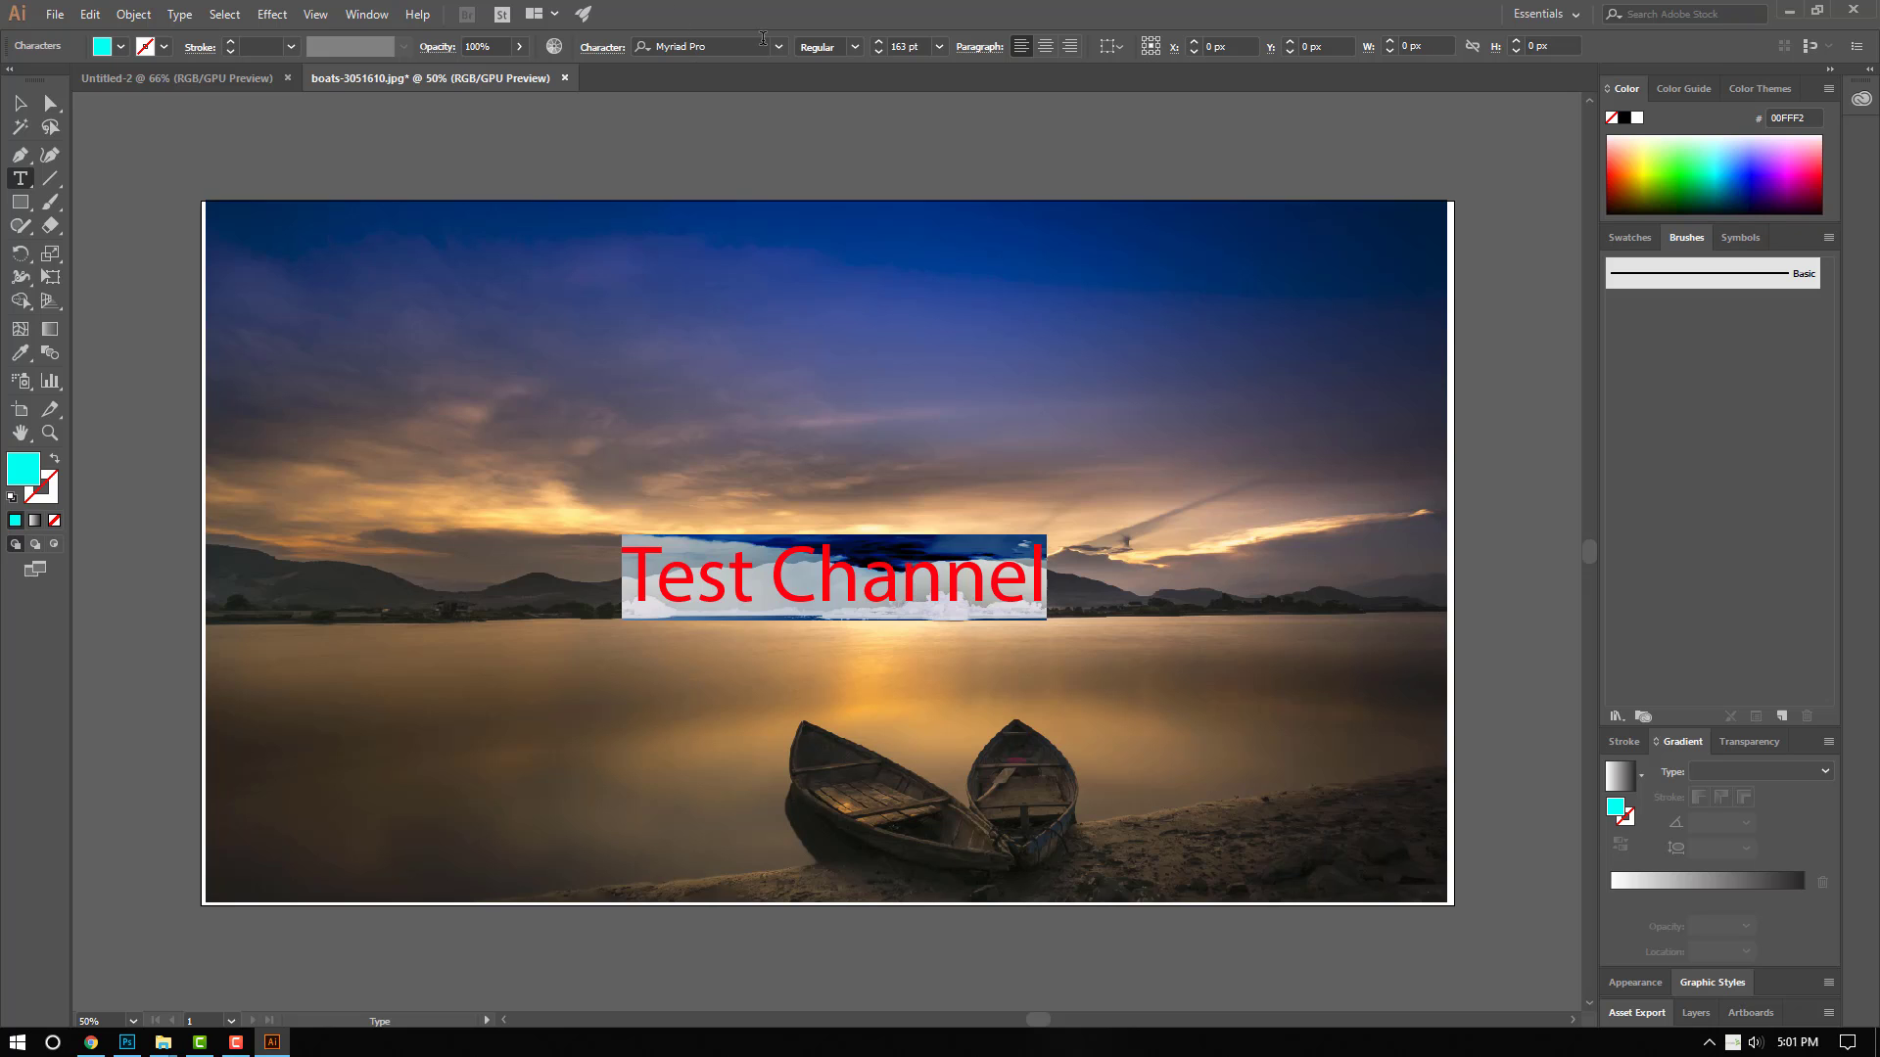
{"action": "left_click", "coordinate": [762, 38]}
{"action": "scroll", "coordinate": [793, 375], "scroll_direction": "down", "scroll_amount": 8}
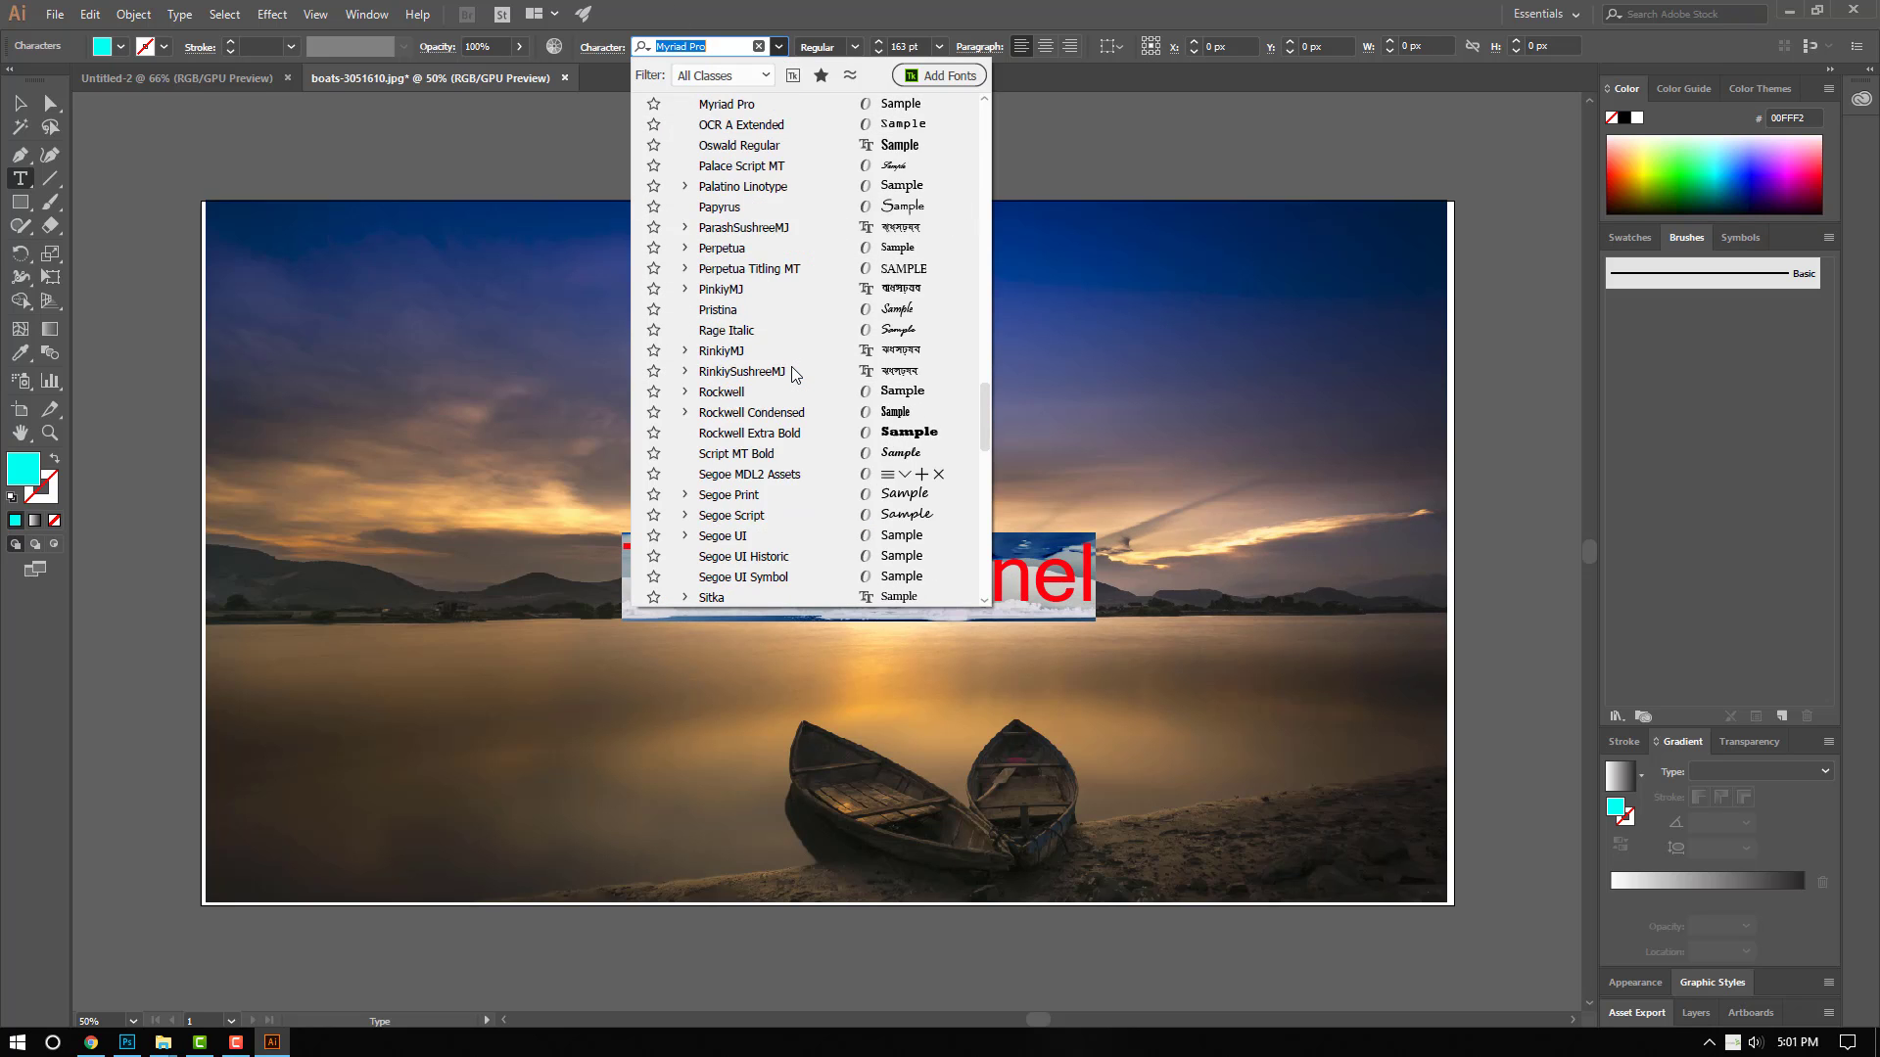
{"action": "scroll", "coordinate": [793, 375], "scroll_direction": "down", "scroll_amount": 5}
{"action": "scroll", "coordinate": [793, 375], "scroll_direction": "down", "scroll_amount": 3}
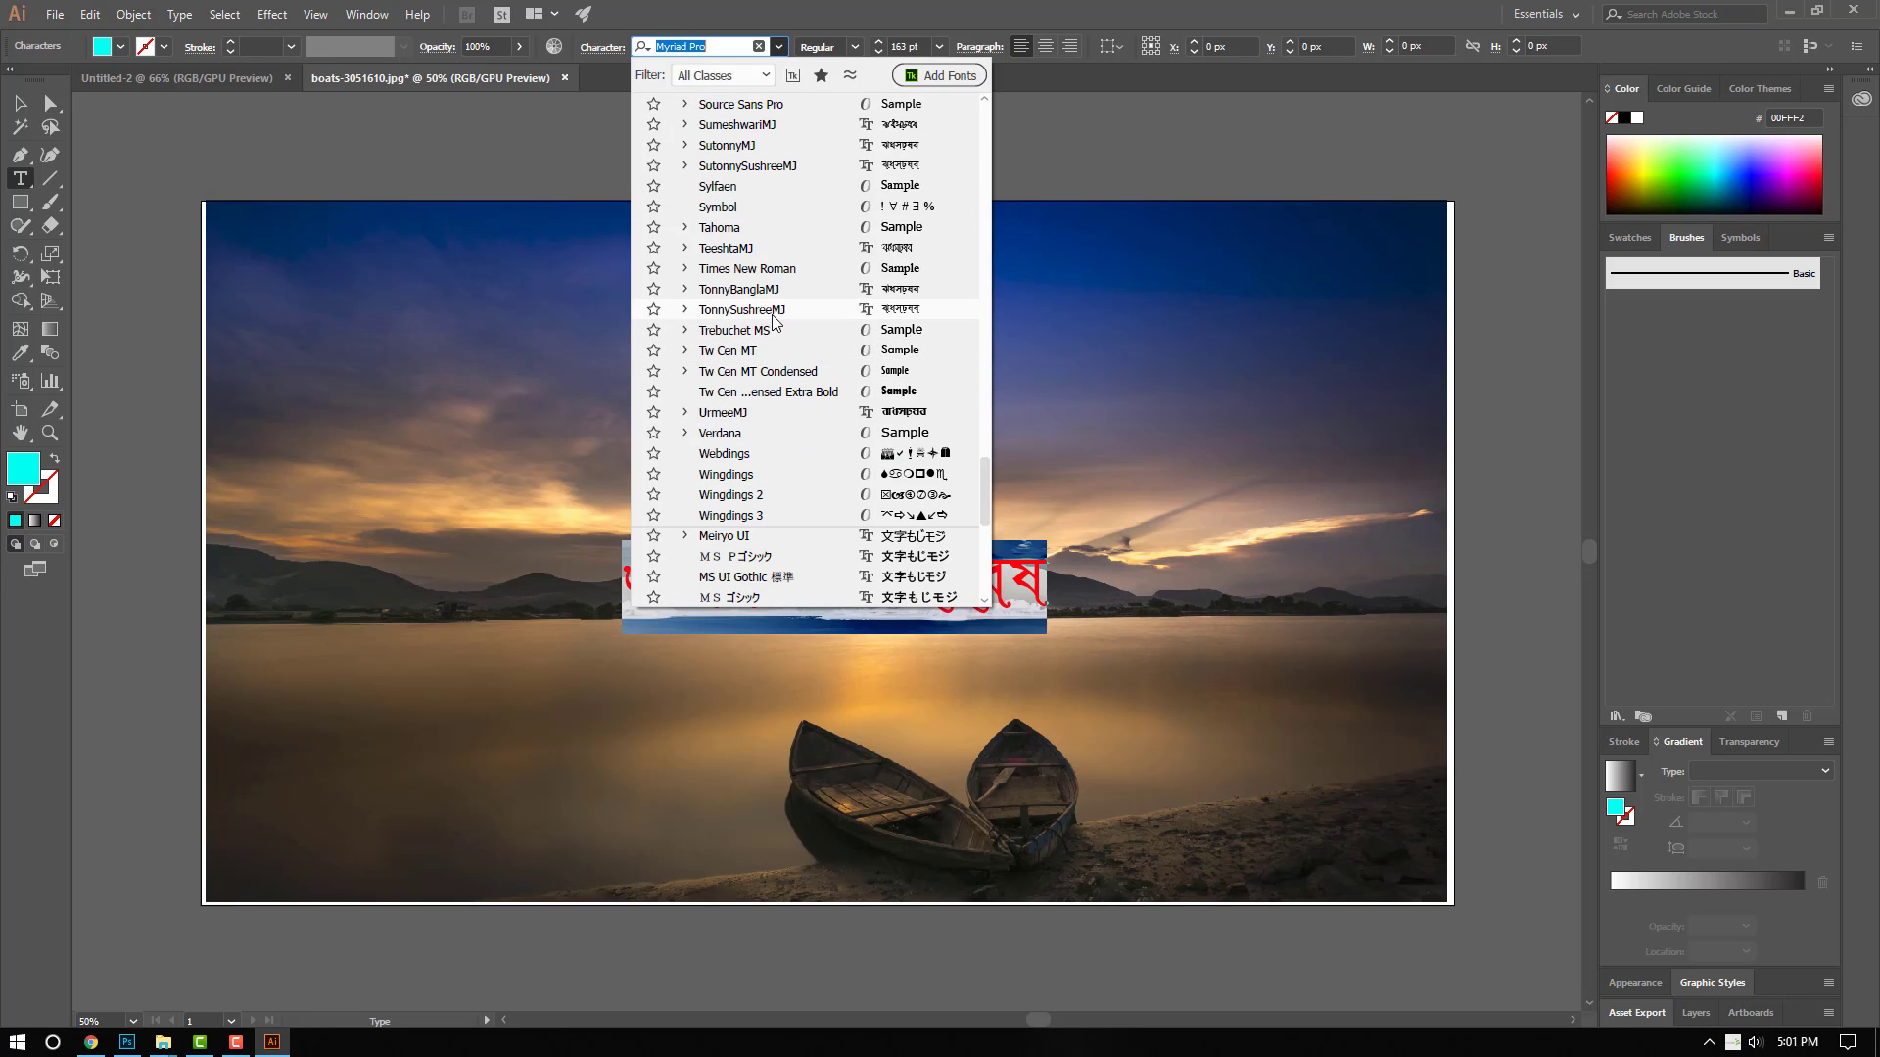
{"action": "left_click", "coordinate": [771, 268]}
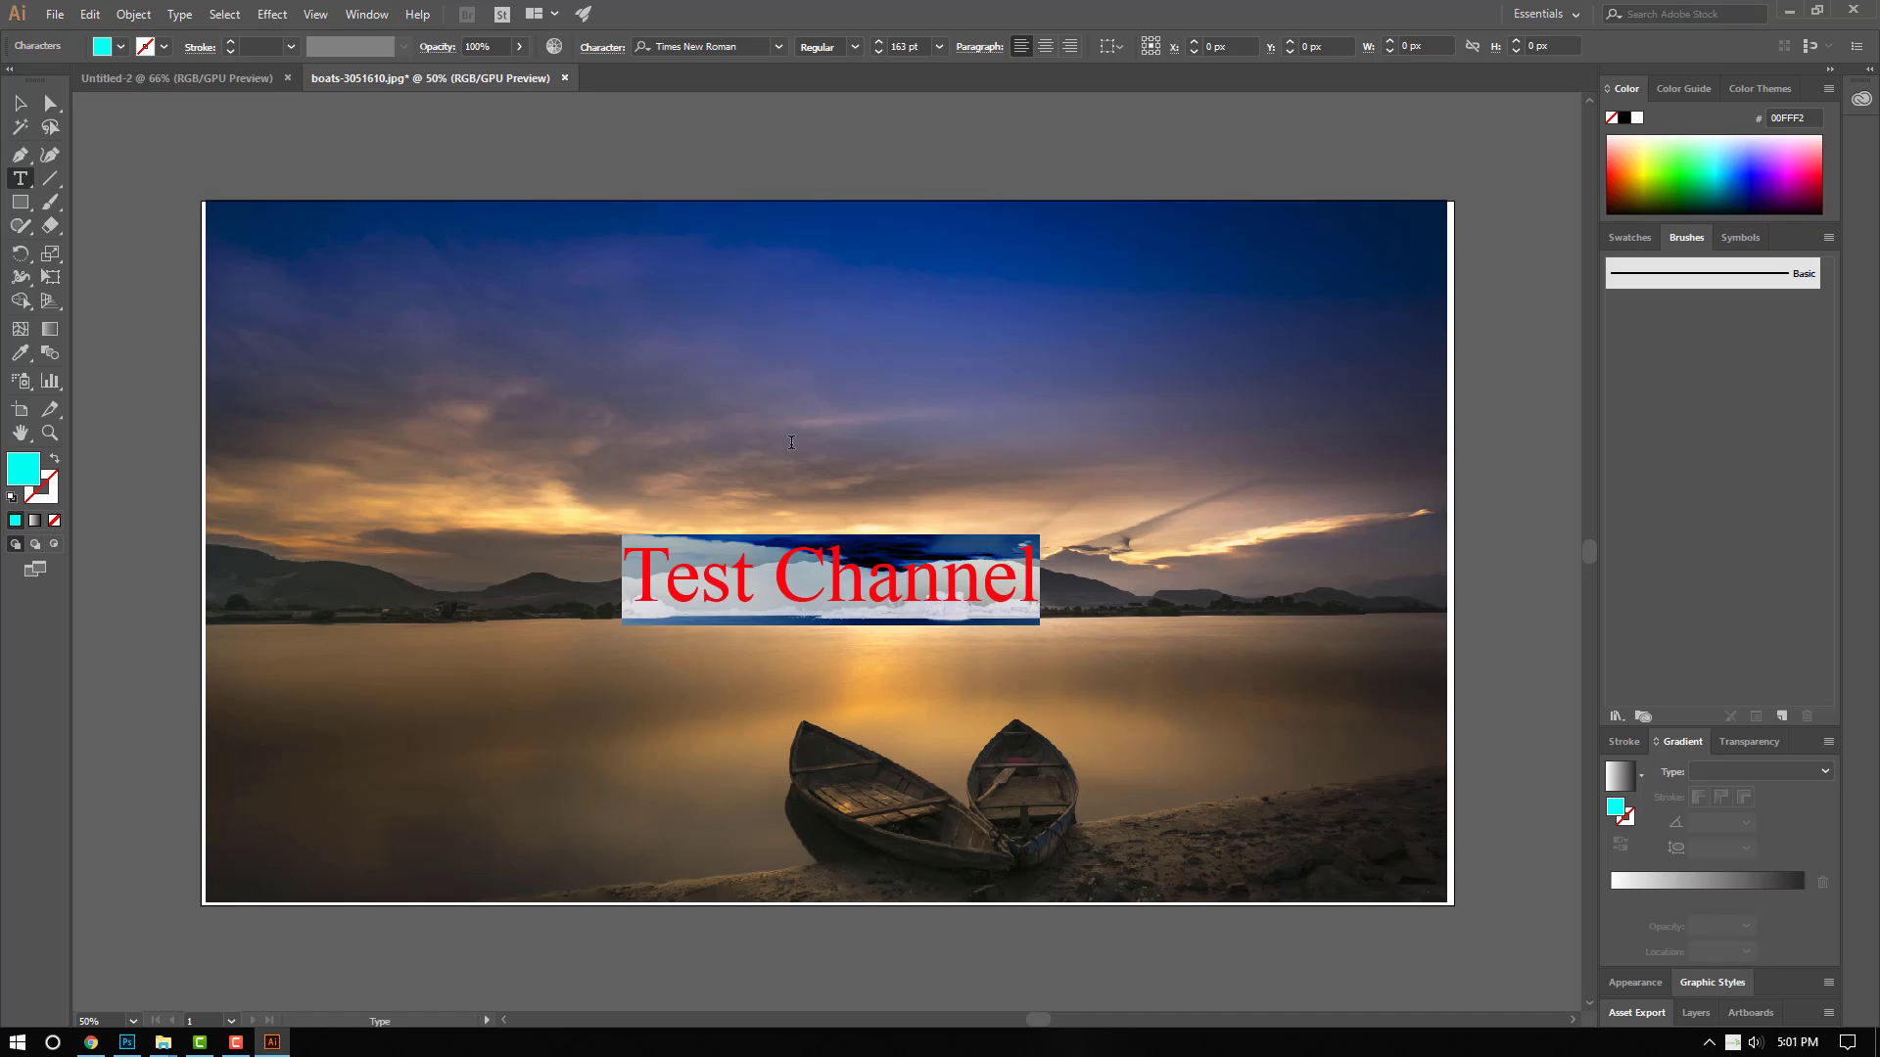
{"action": "left_click", "coordinate": [774, 578]}
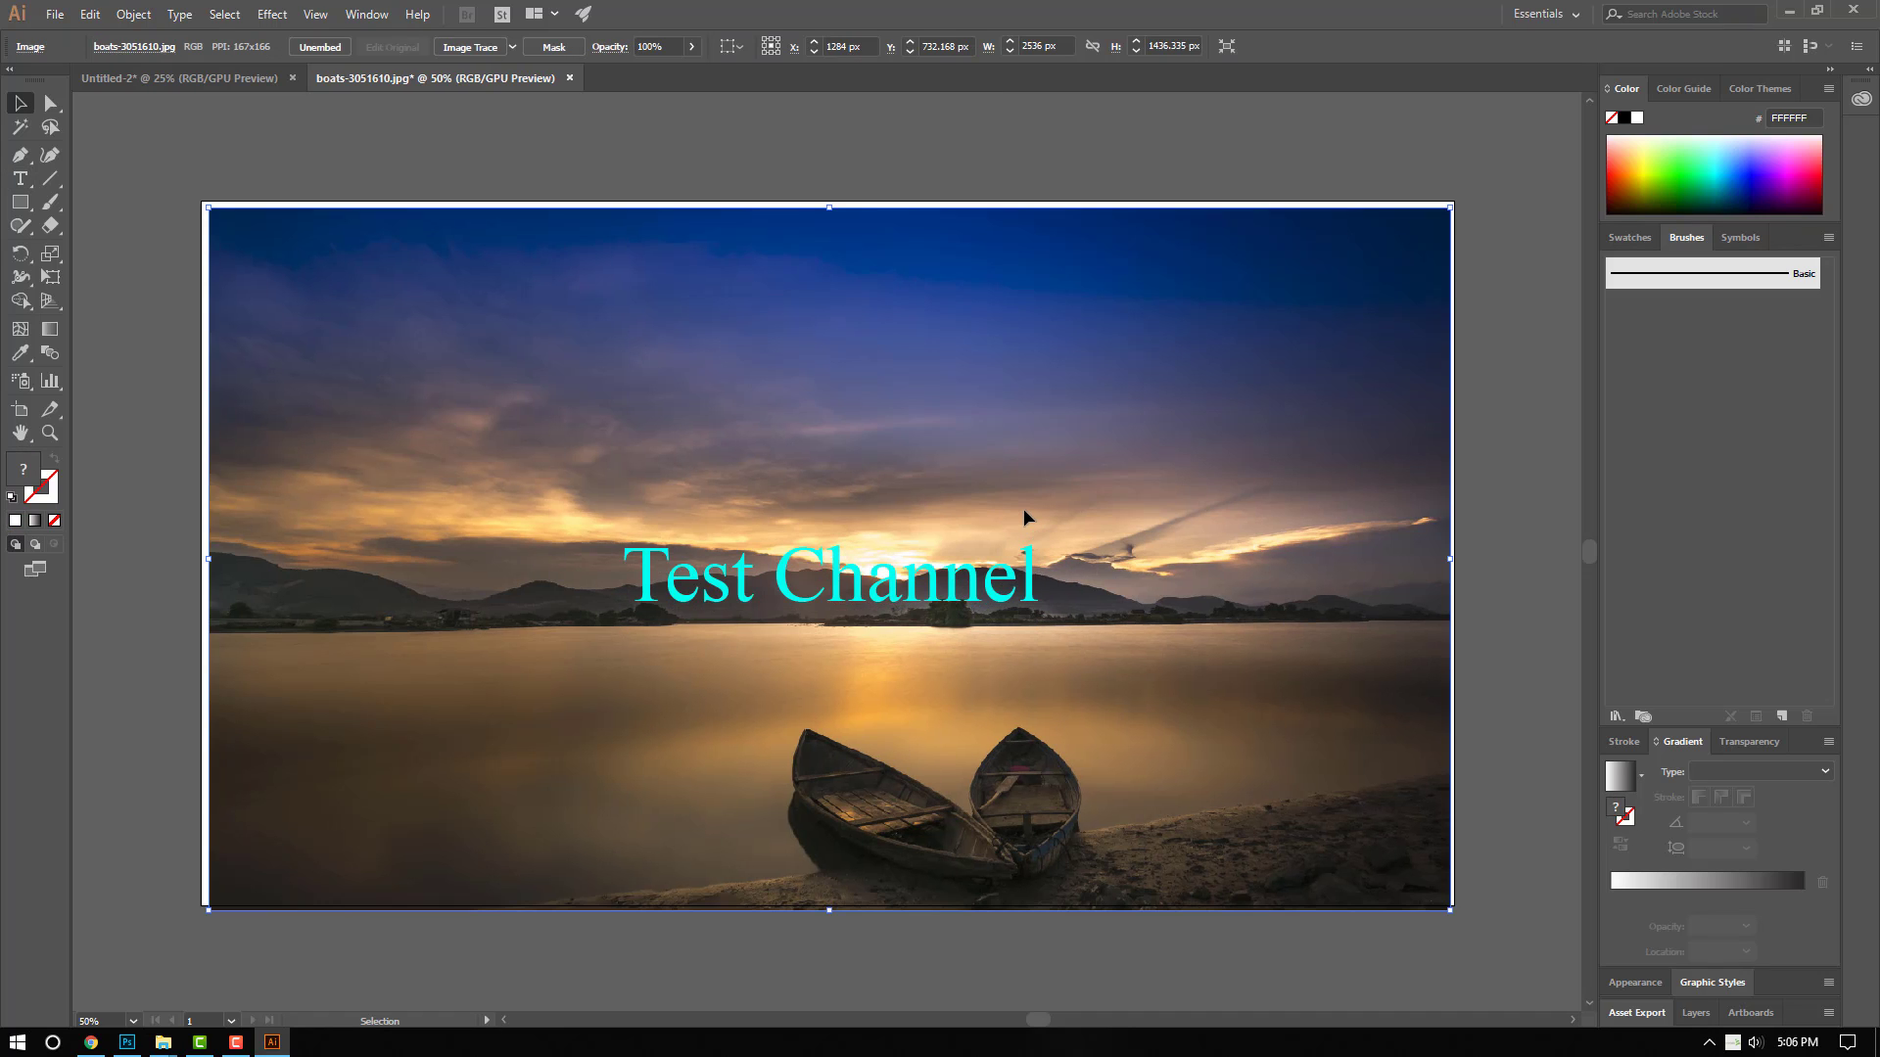
Step: Copy the boat photo and its Test Channel title into Untitled-2
{"action": "key", "text": "ctrl+a"}
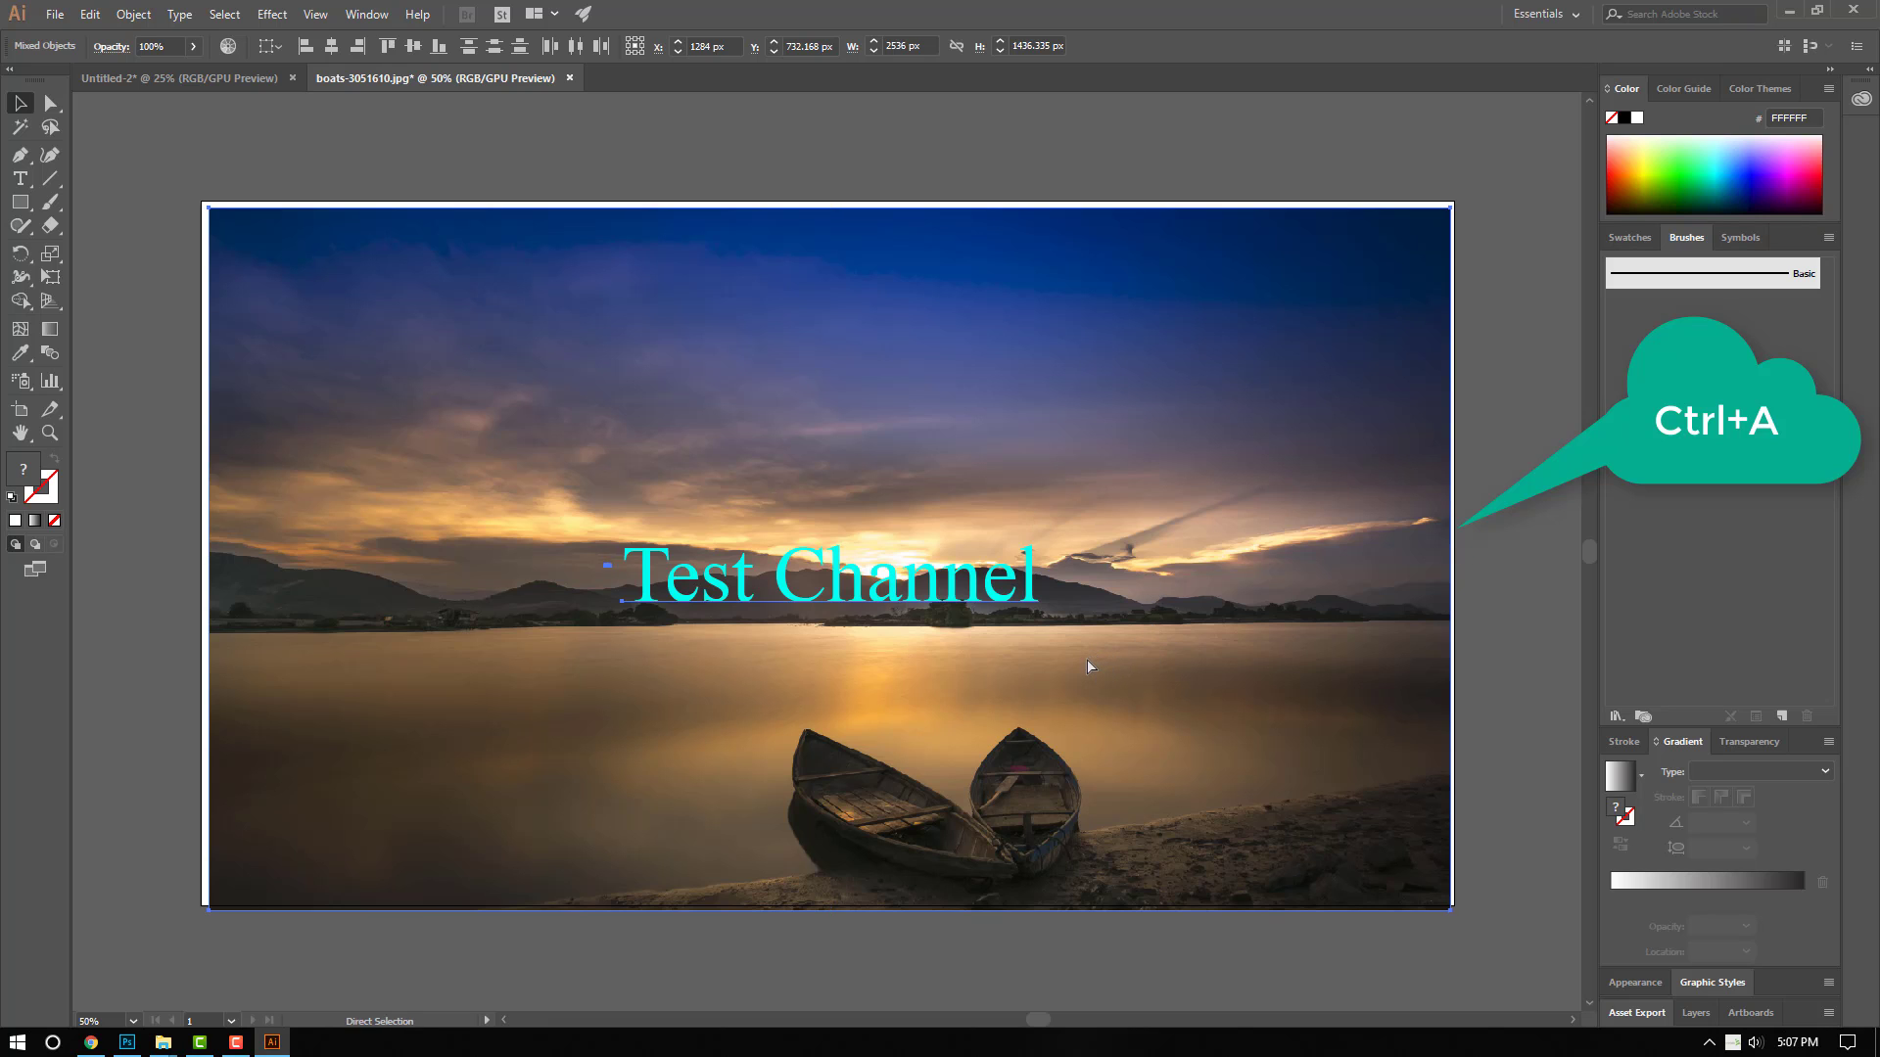
{"action": "mouse_move", "coordinate": [1086, 666]}
{"action": "left_mouse_down"}
{"action": "mouse_move", "coordinate": [478, 270]}
{"action": "mouse_move", "coordinate": [538, 346]}
{"action": "left_mouse_up"}
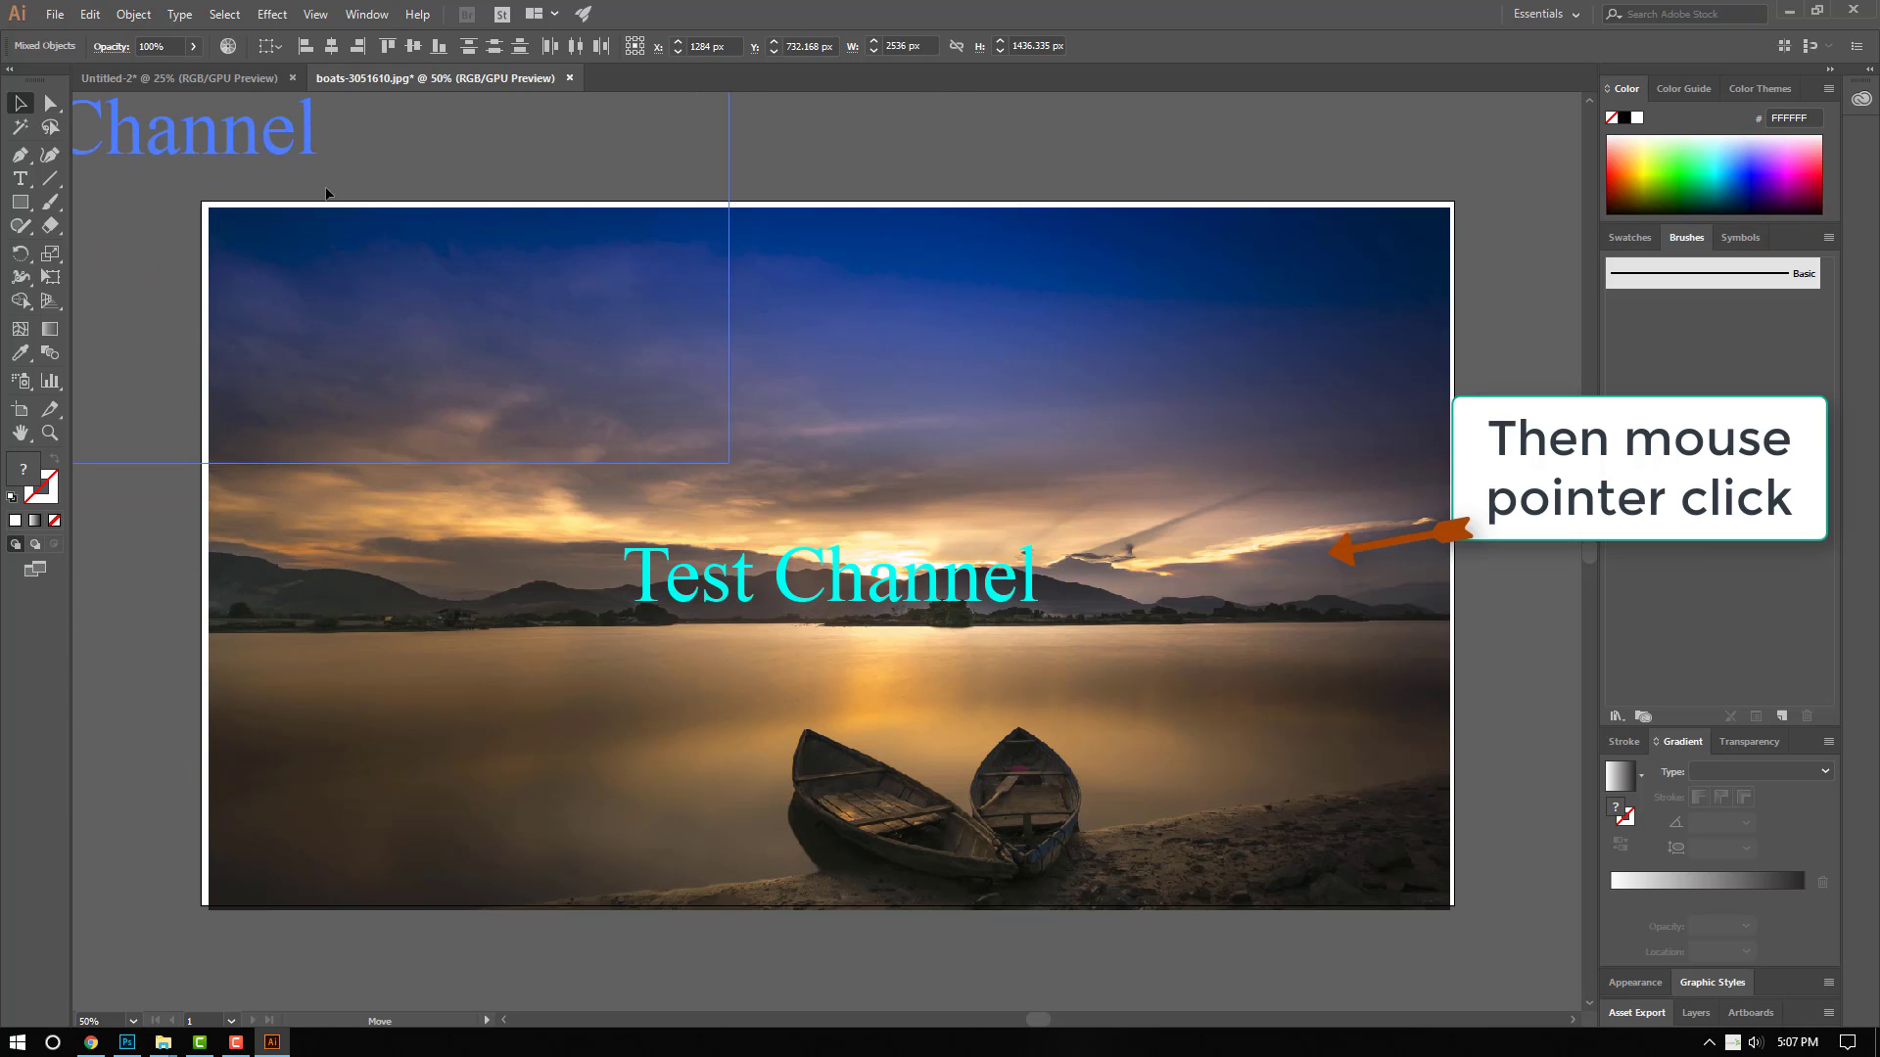
{"action": "left_click_drag", "start_coordinate": [539, 346], "coordinate": [272, 102]}
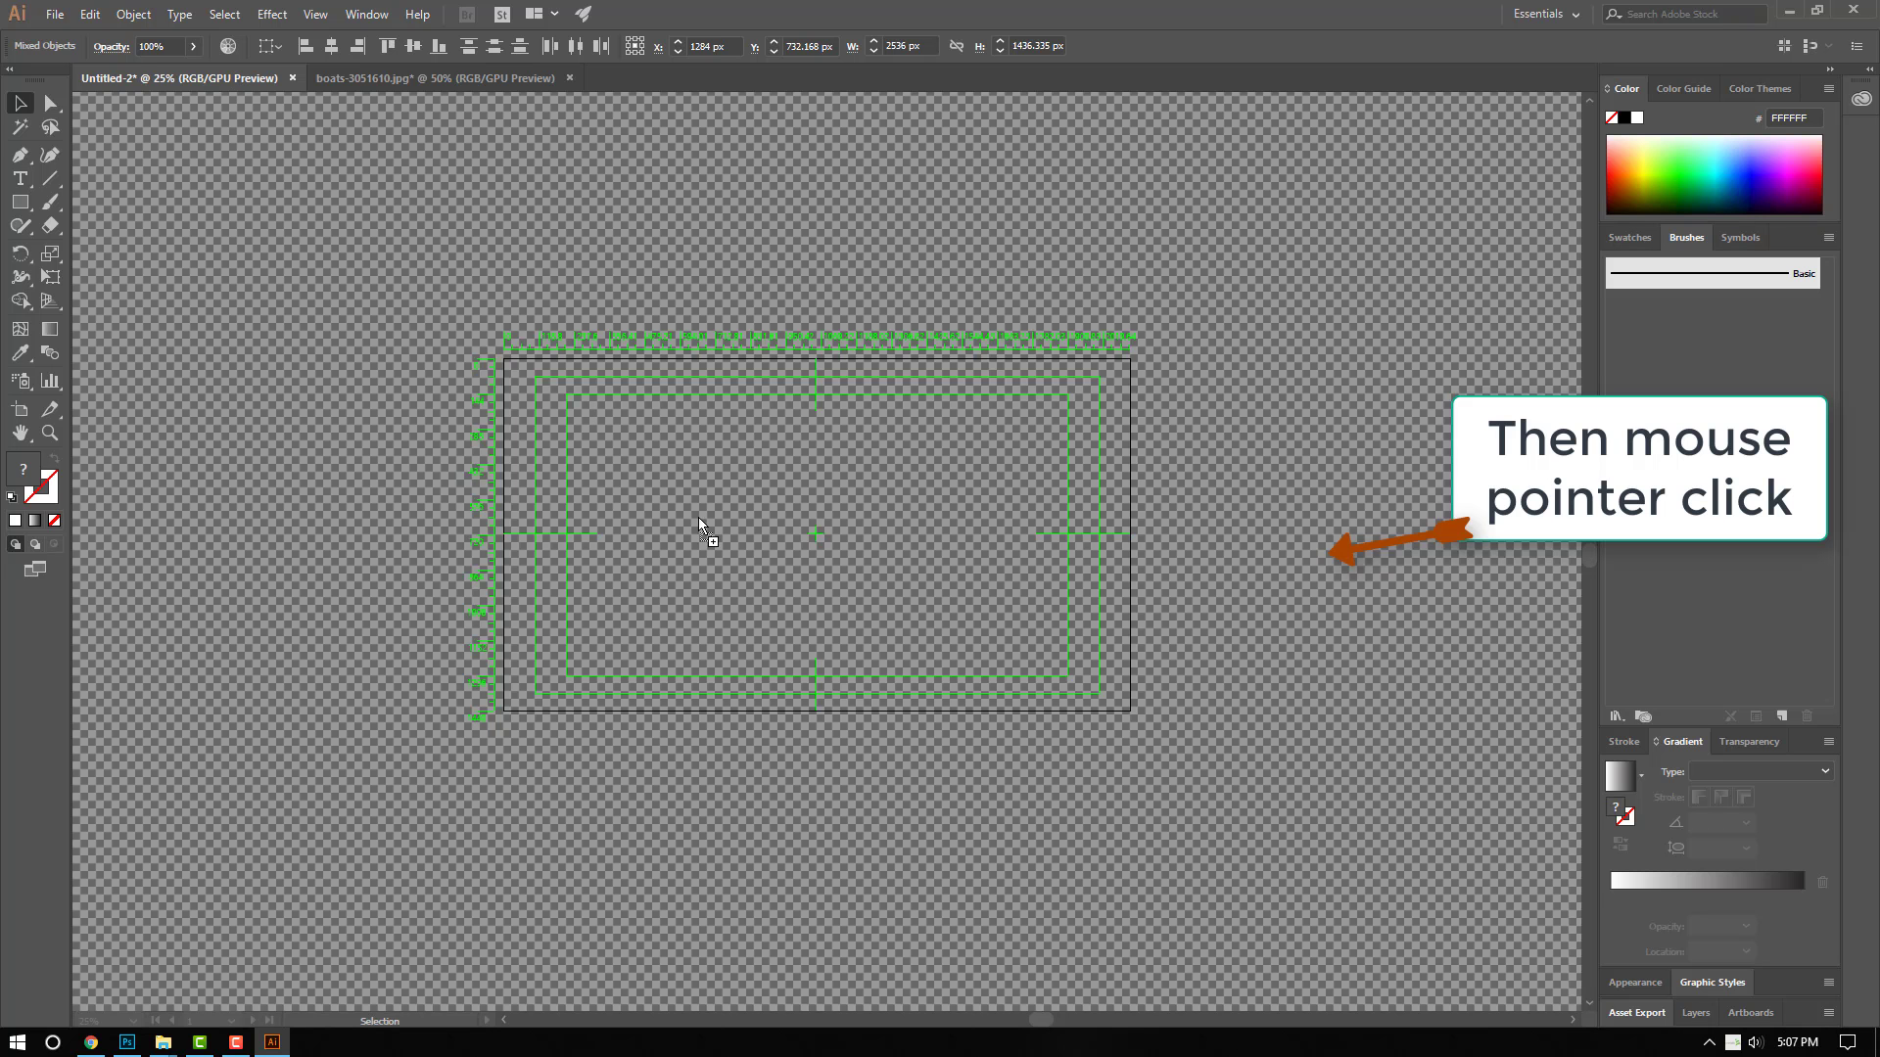
{"action": "left_click", "coordinate": [803, 595]}
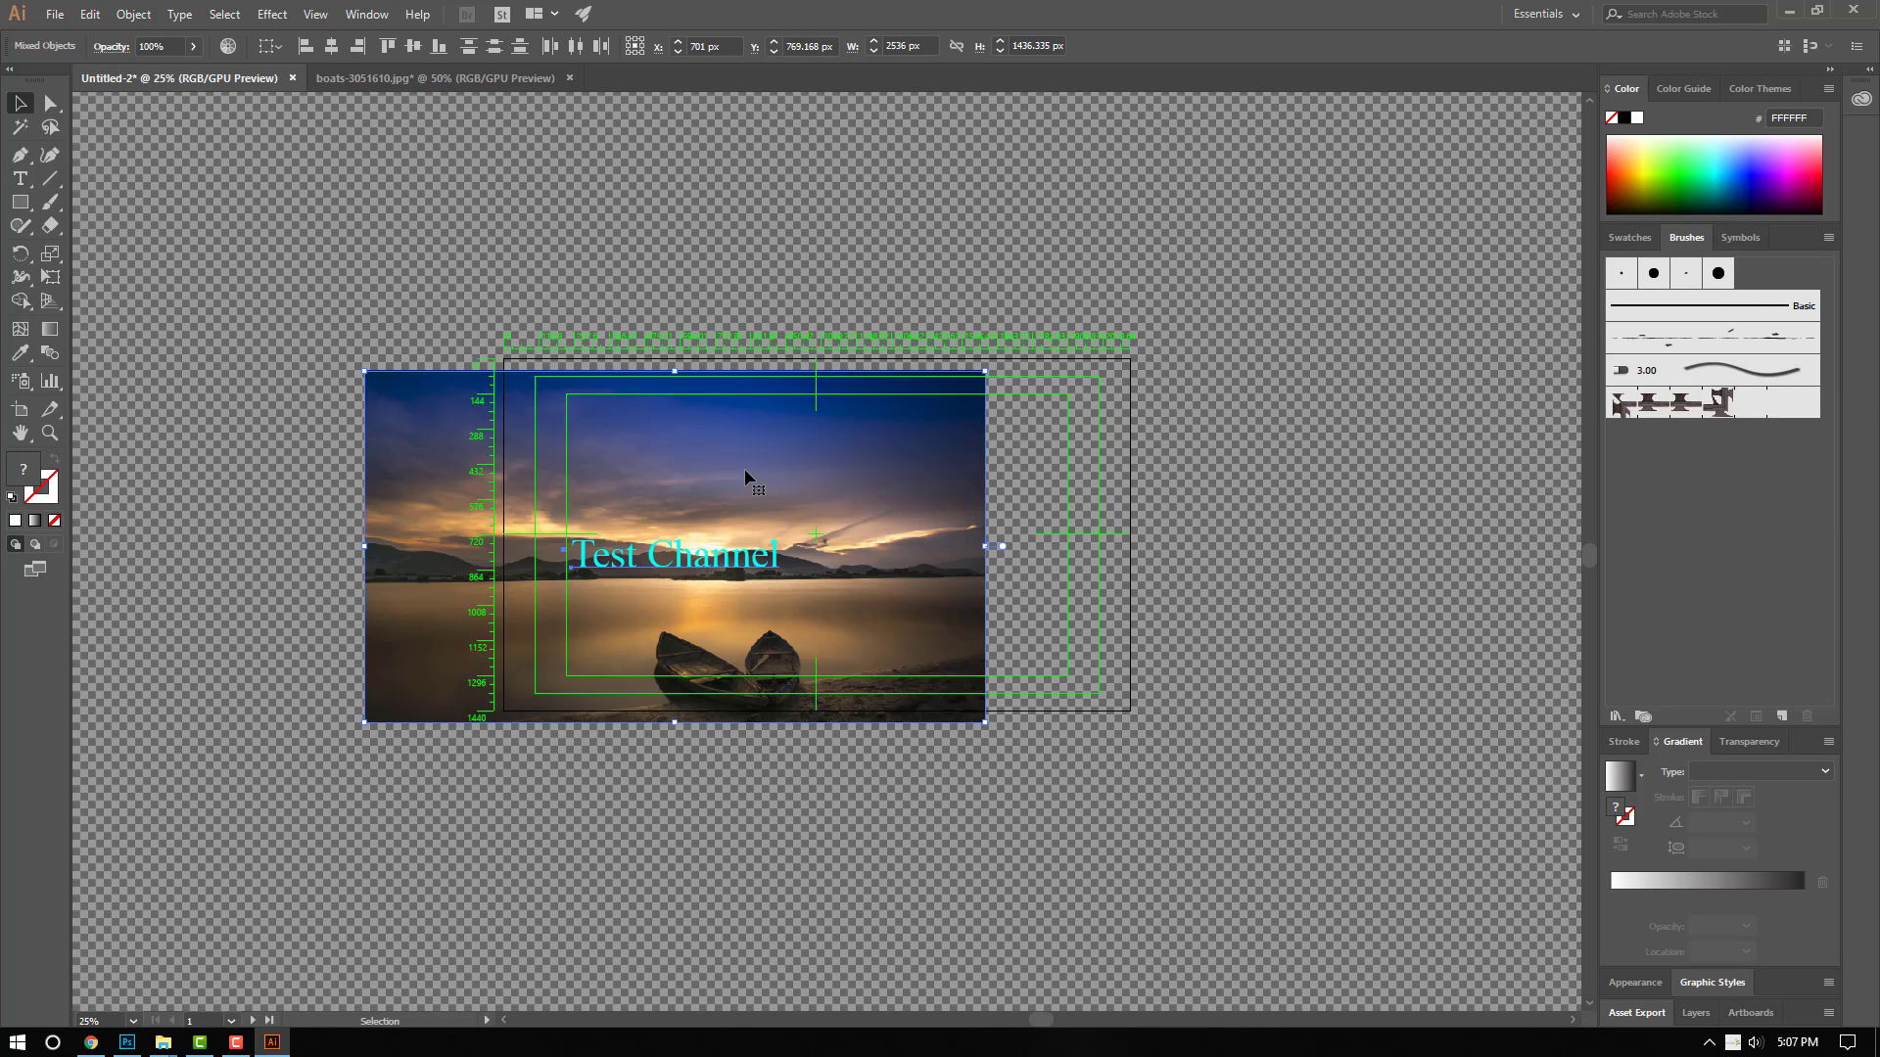
Step: Position and slightly shrink the banner artwork to fit the channel-art template
{"action": "left_click_drag", "start_coordinate": [744, 477], "coordinate": [887, 456]}
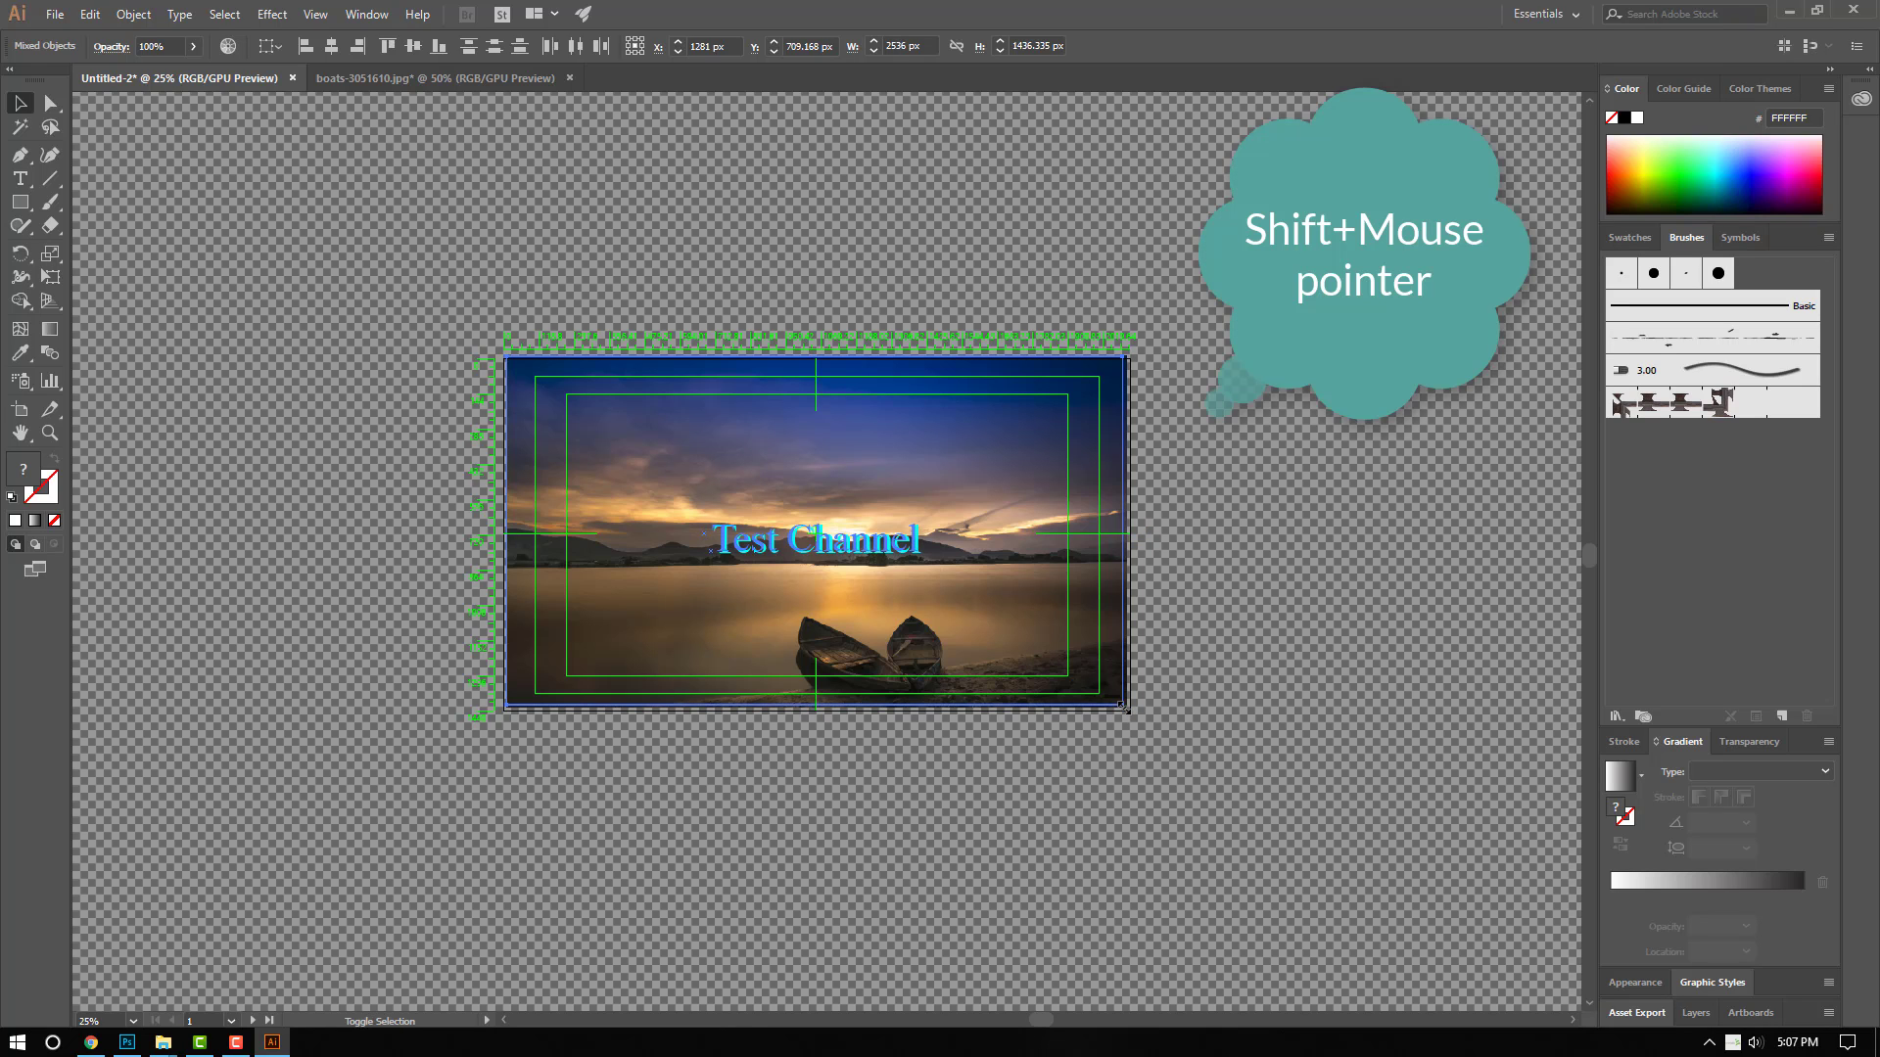
{"action": "left_click_drag", "start_coordinate": [1129, 710], "coordinate": [1123, 705]}
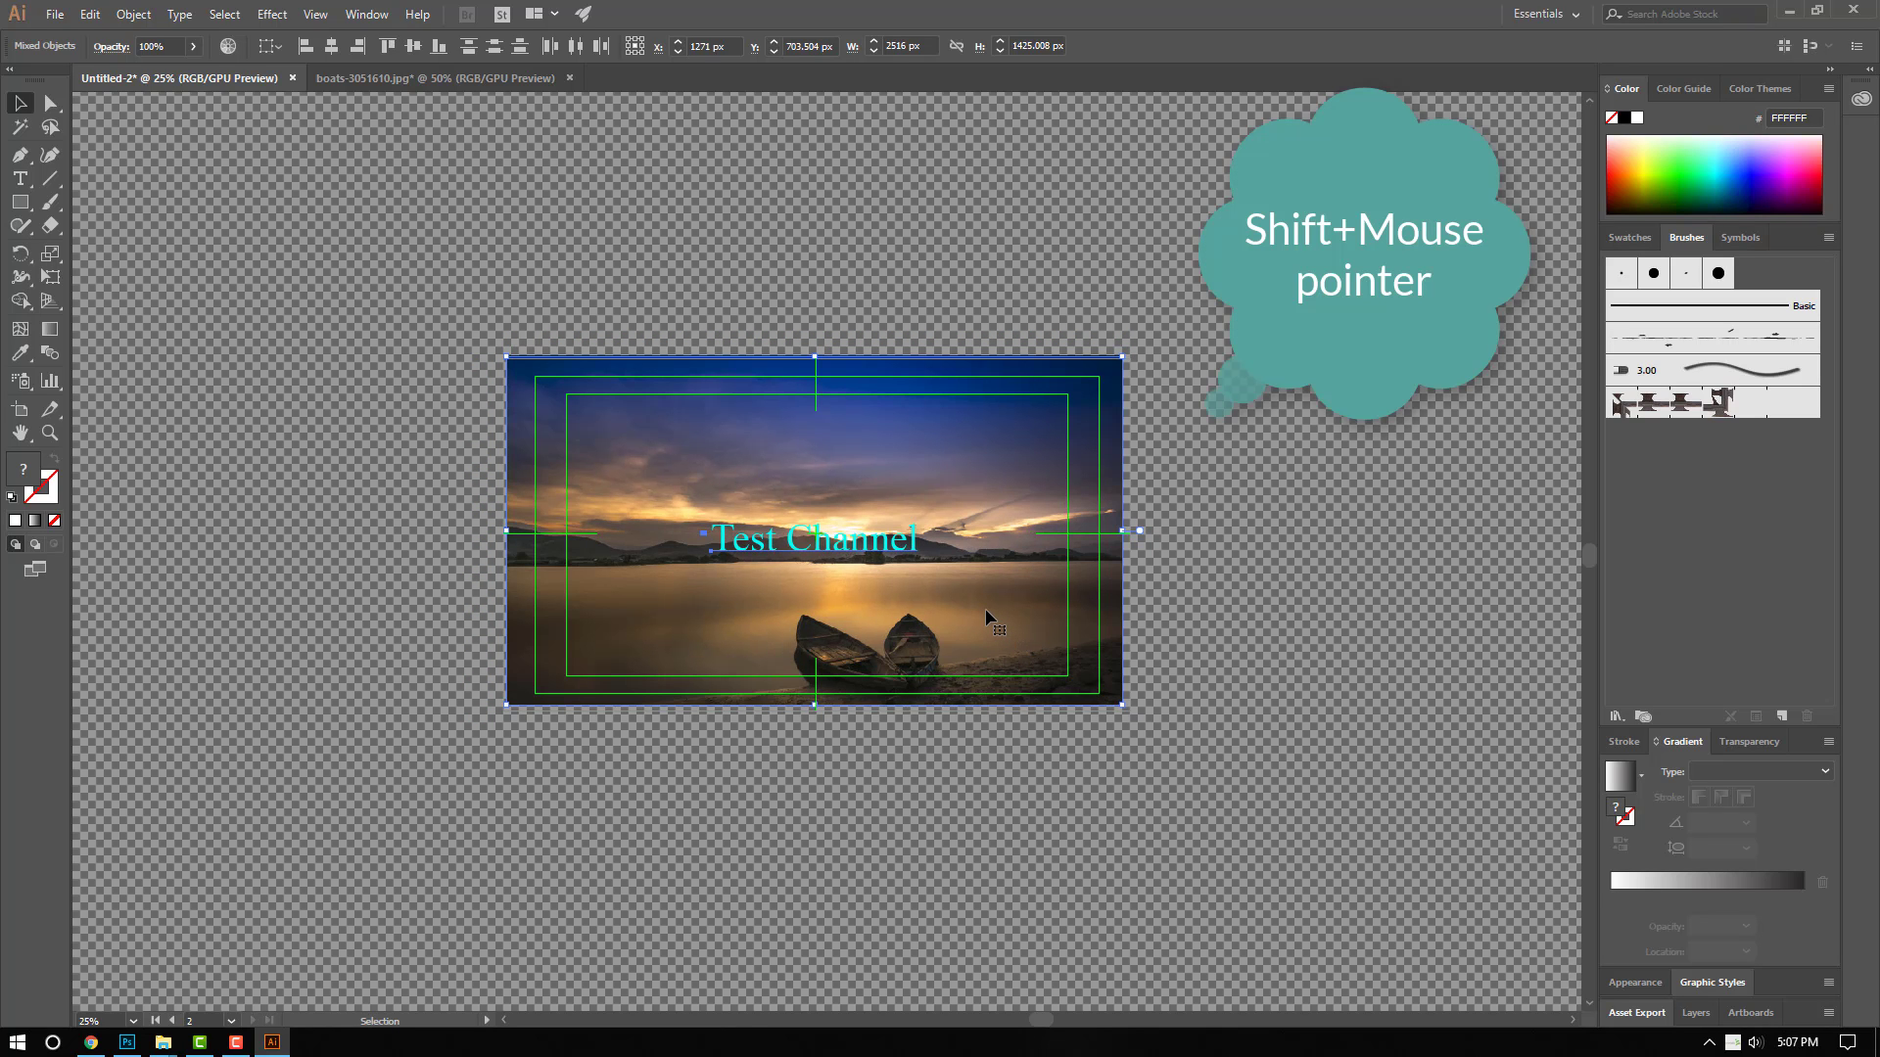
{"action": "left_click", "coordinate": [1193, 622]}
{"action": "key", "text": "ctrl+plus"}
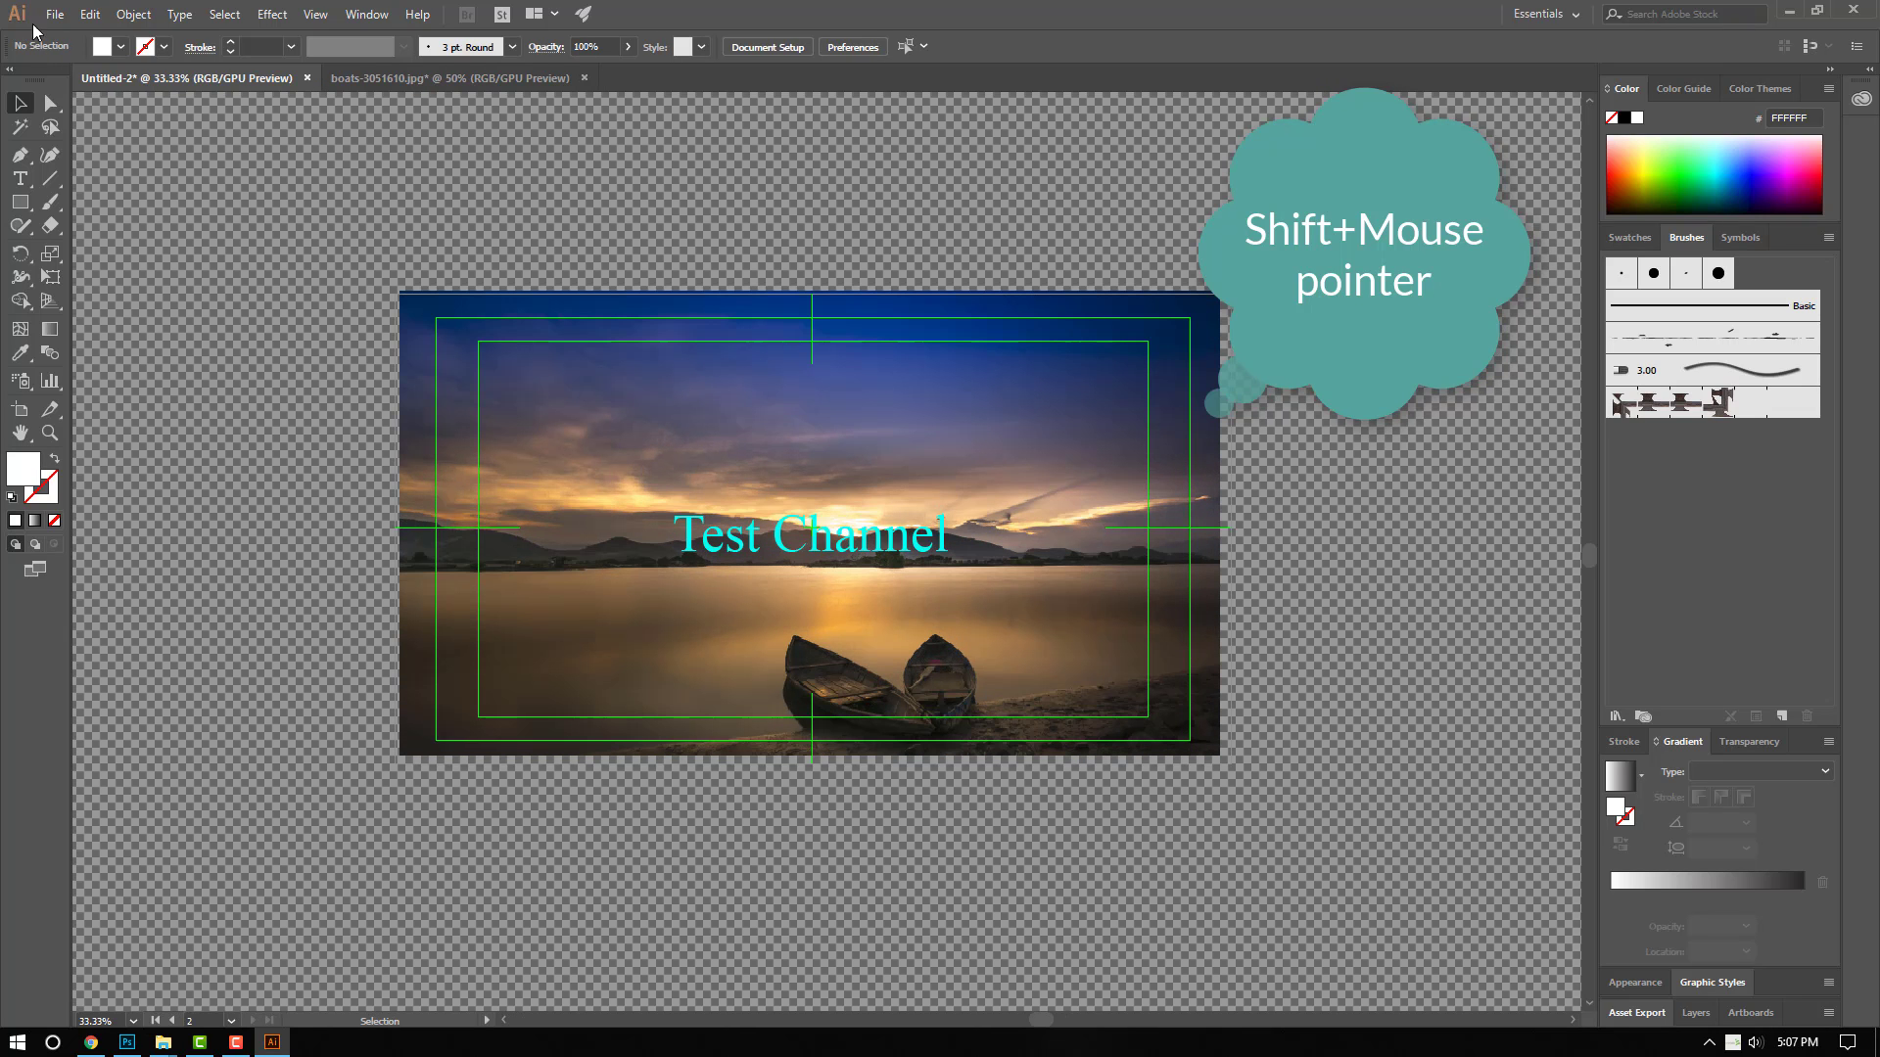
{"action": "left_click", "coordinate": [47, 17]}
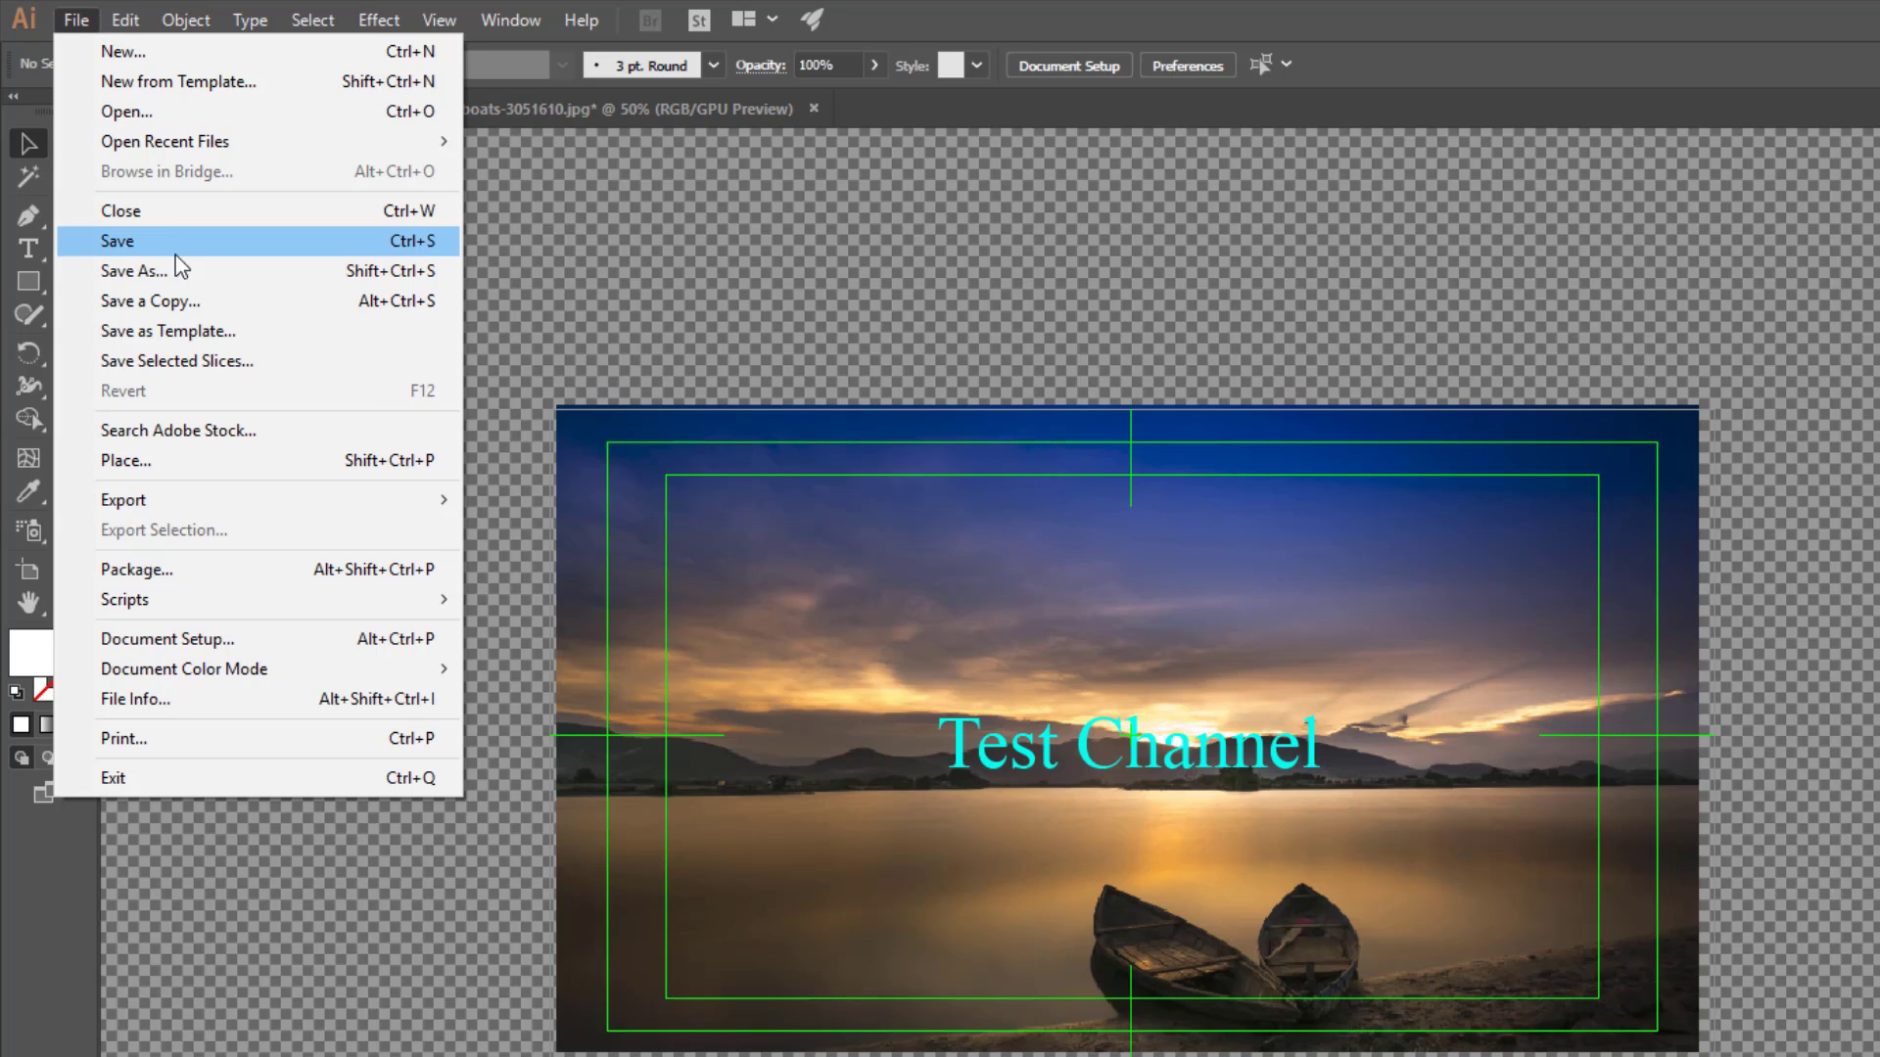
Step: Save the banner document and return to the File commands to export it
{"action": "left_click", "coordinate": [354, 239]}
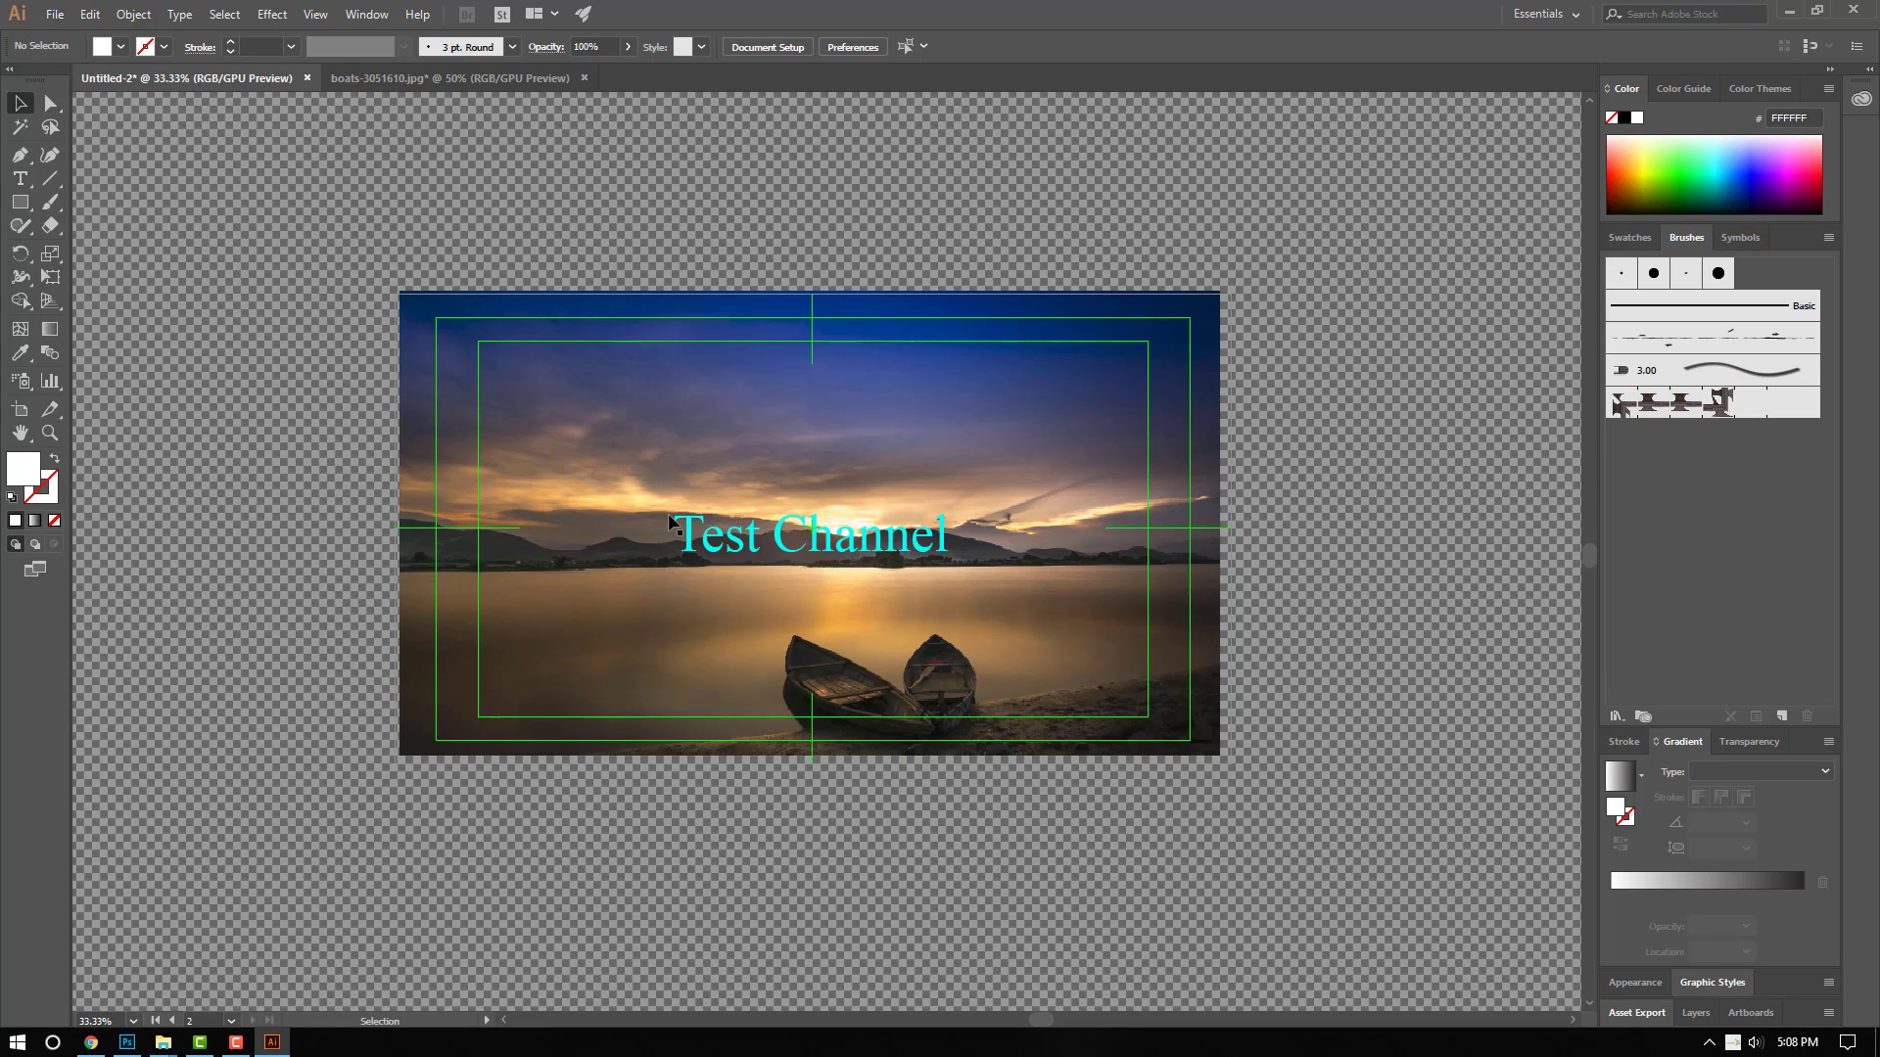
{"action": "left_click", "coordinate": [57, 16]}
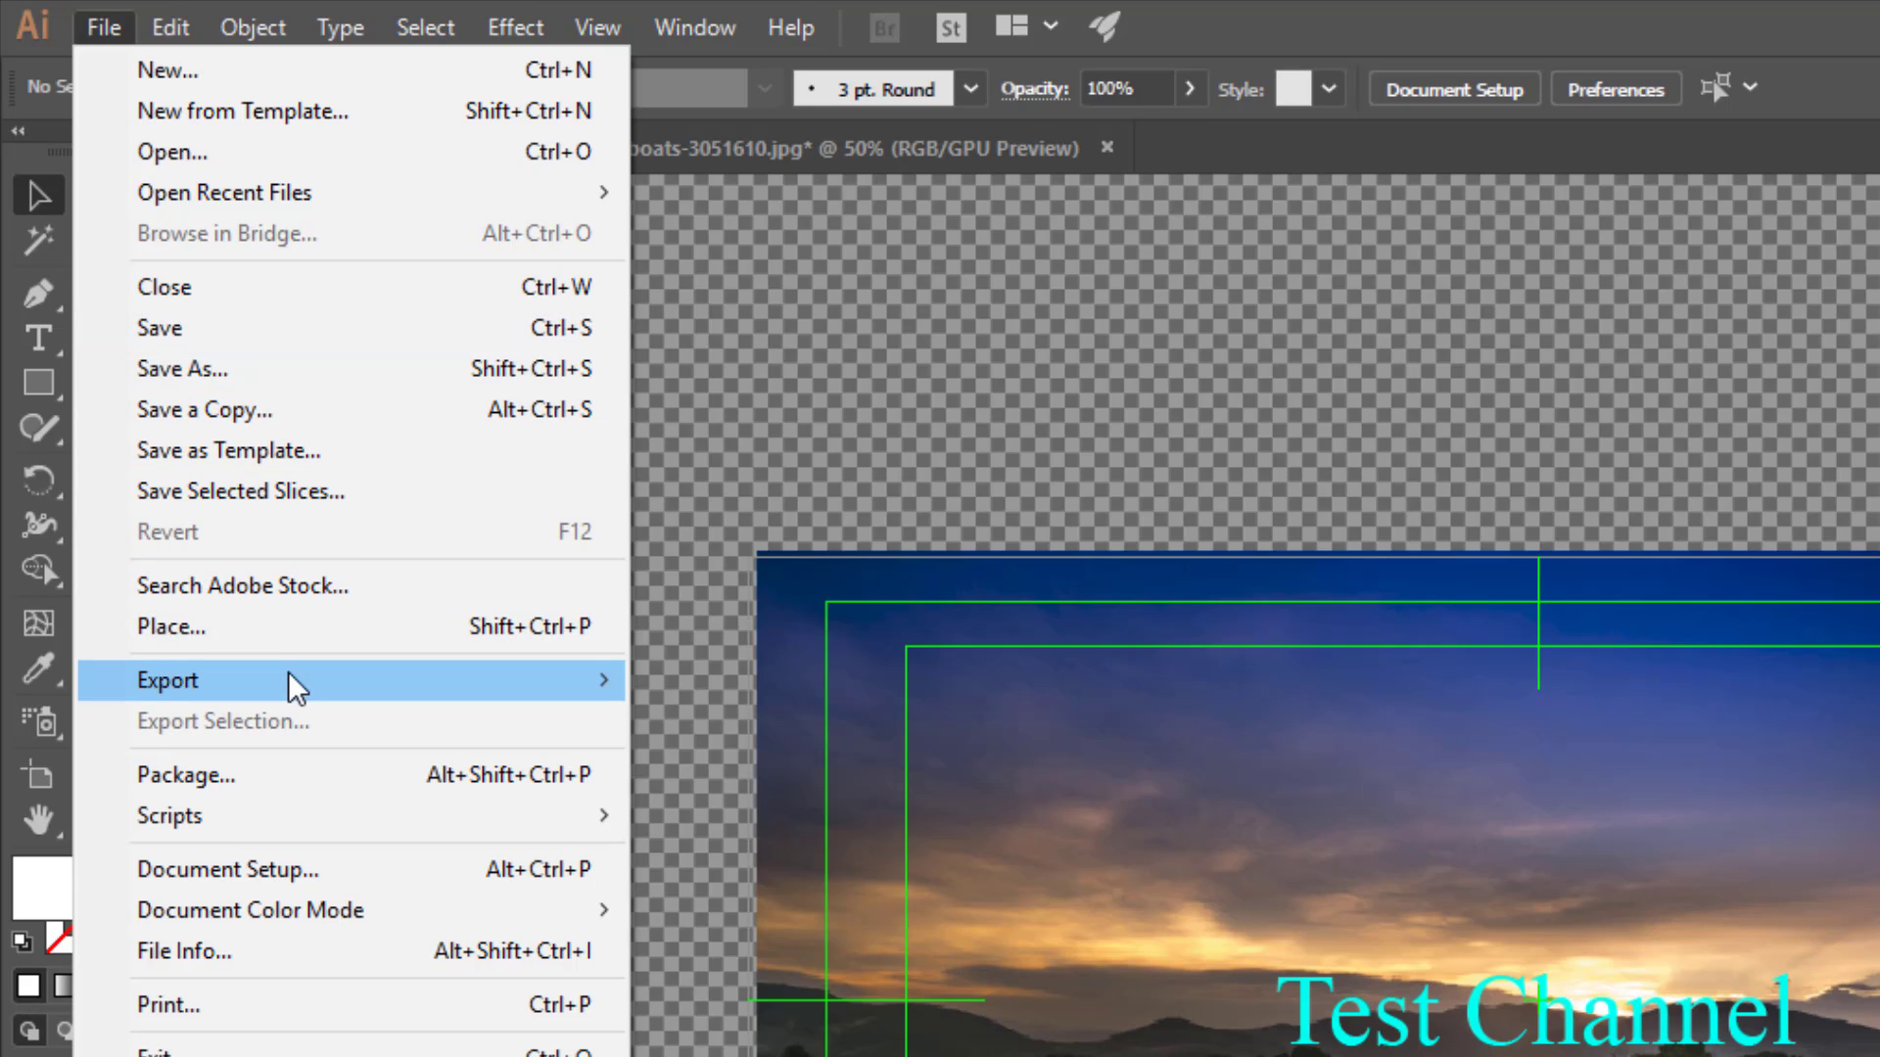
{"action": "mouse_move", "coordinate": [168, 680]}
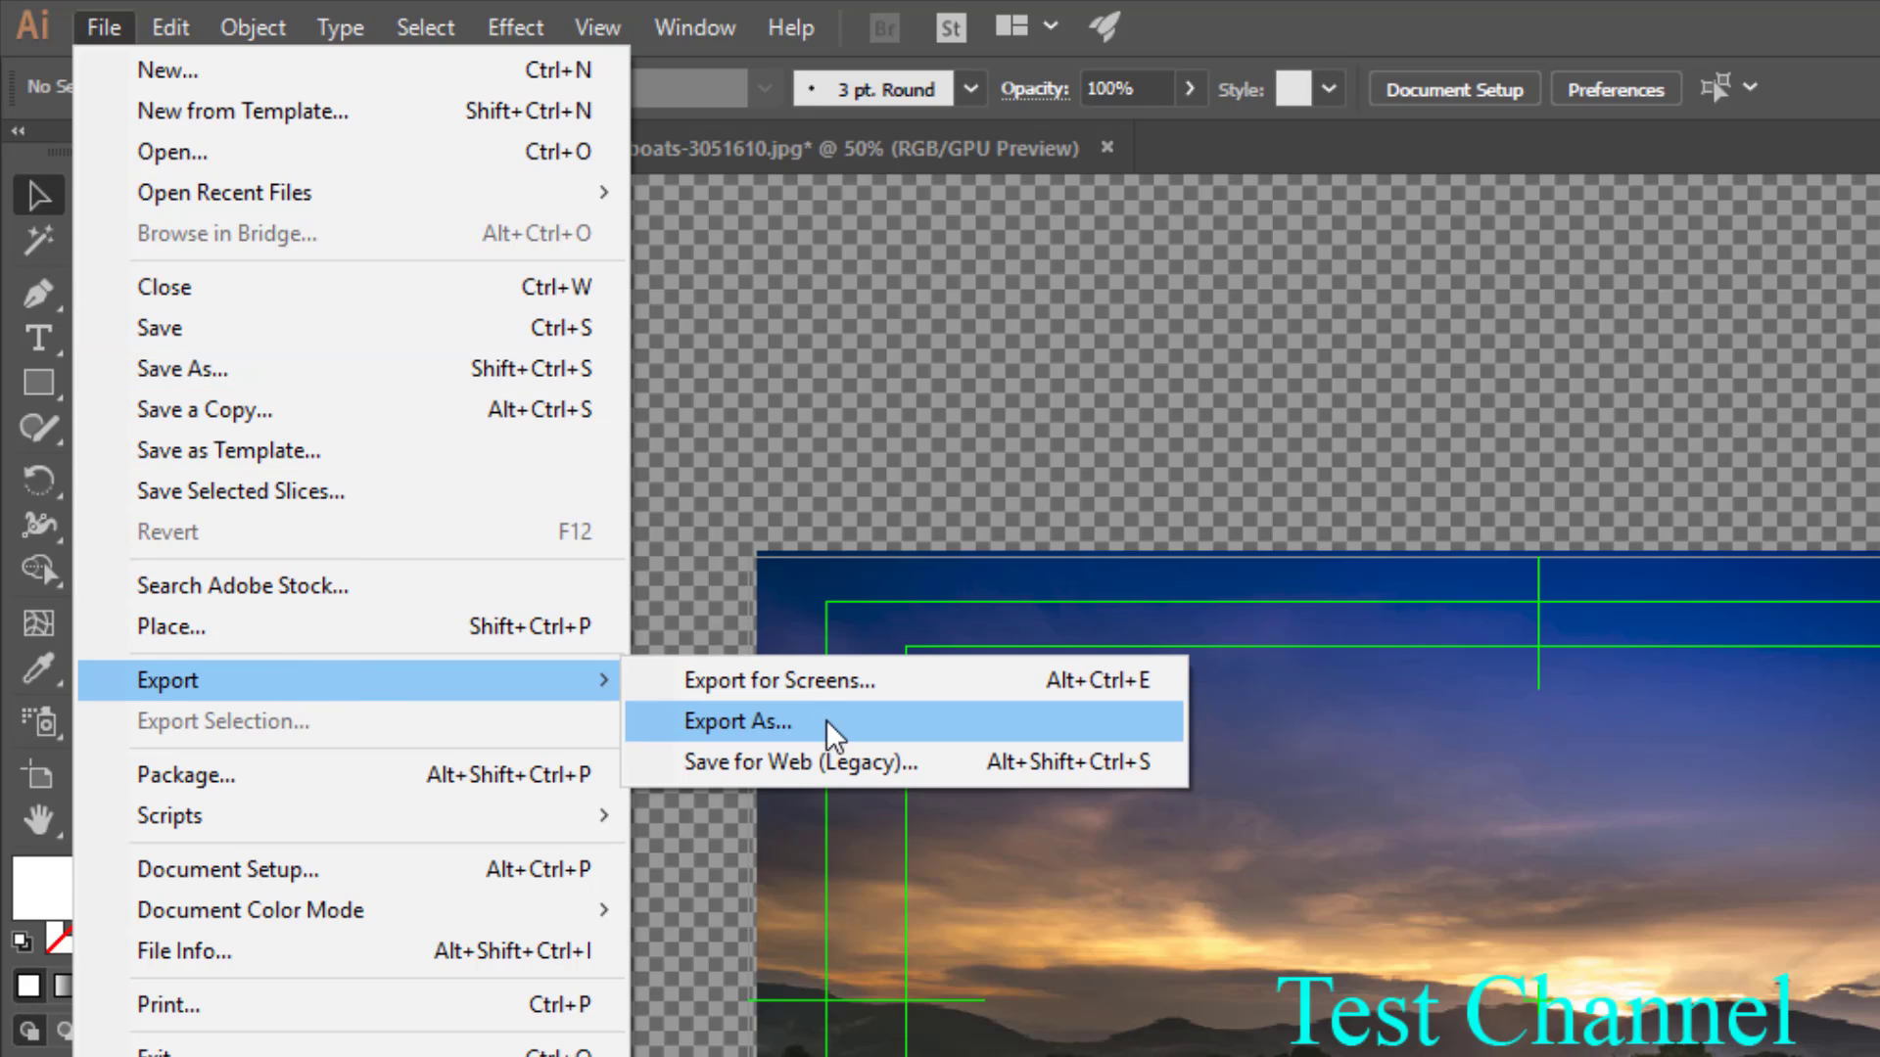
Step: Export the banner as a quality-5 JPEG into Videos, then minimize Illustrator
{"action": "left_click", "coordinate": [827, 721]}
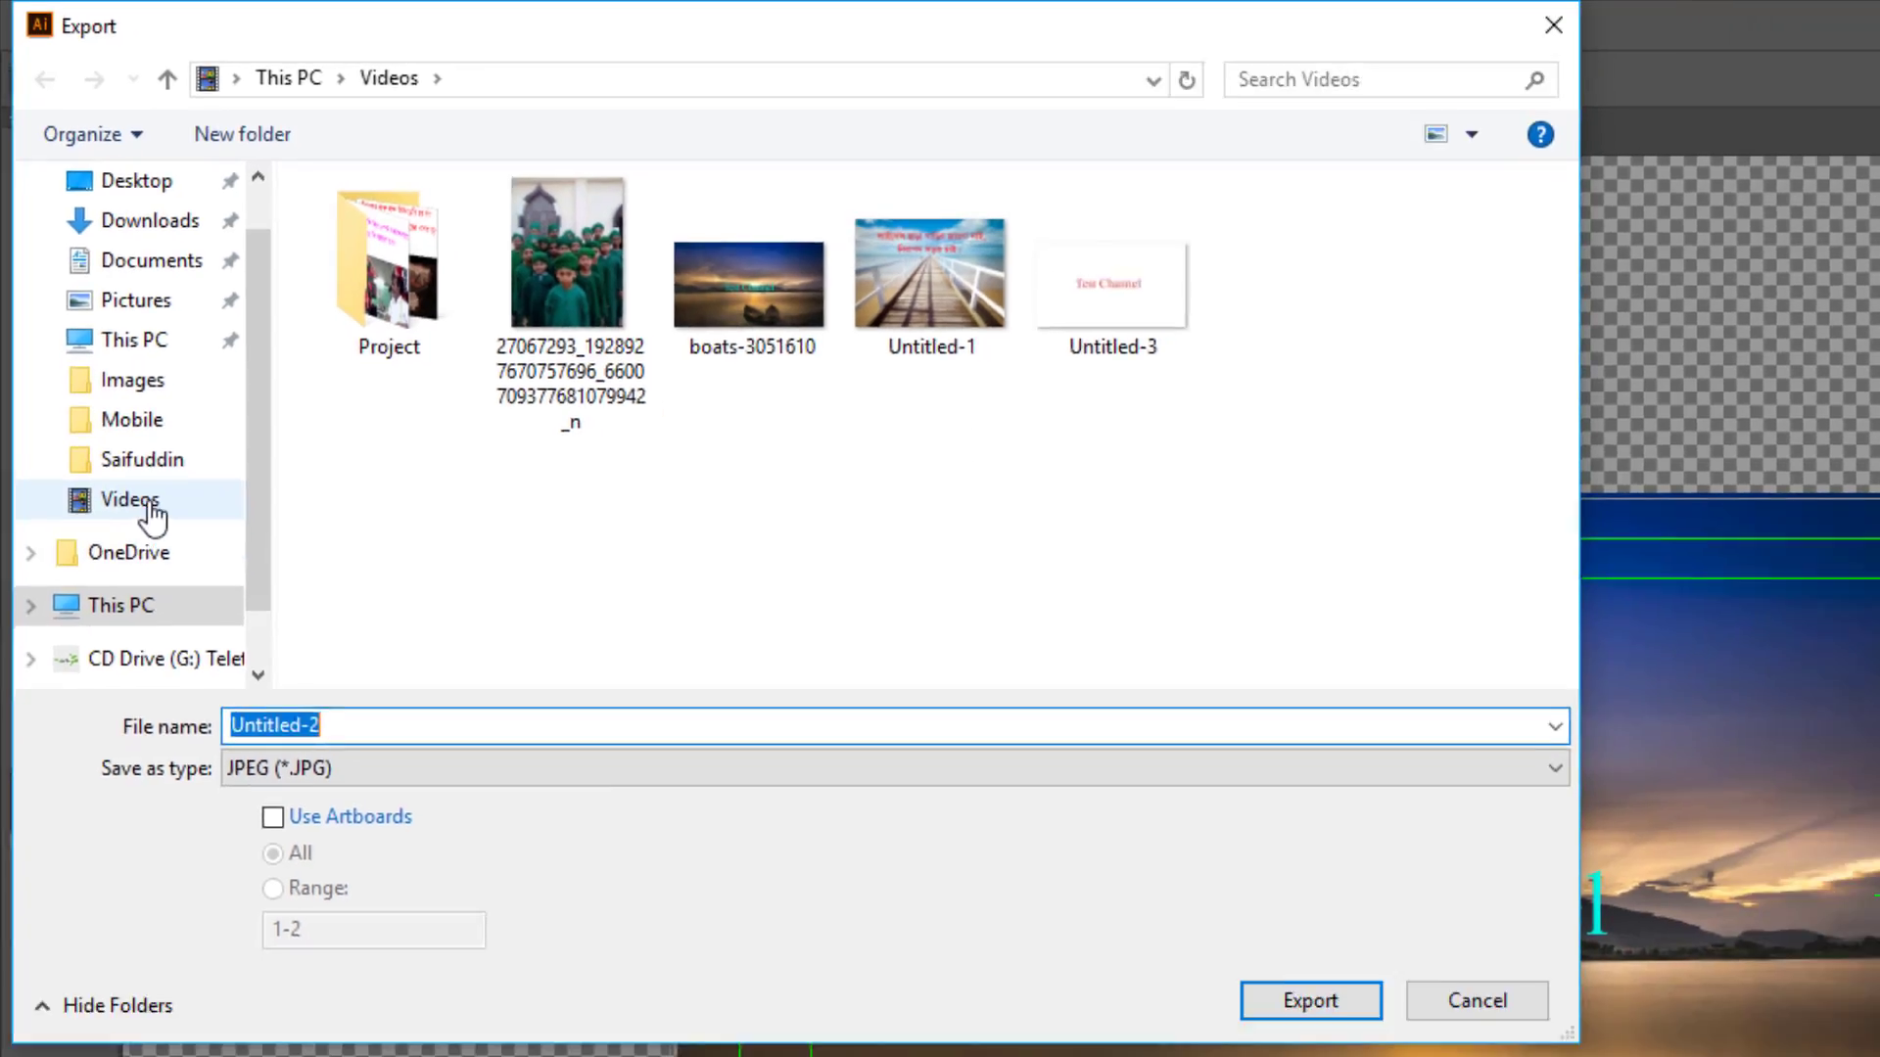
{"action": "left_click", "coordinate": [78, 294]}
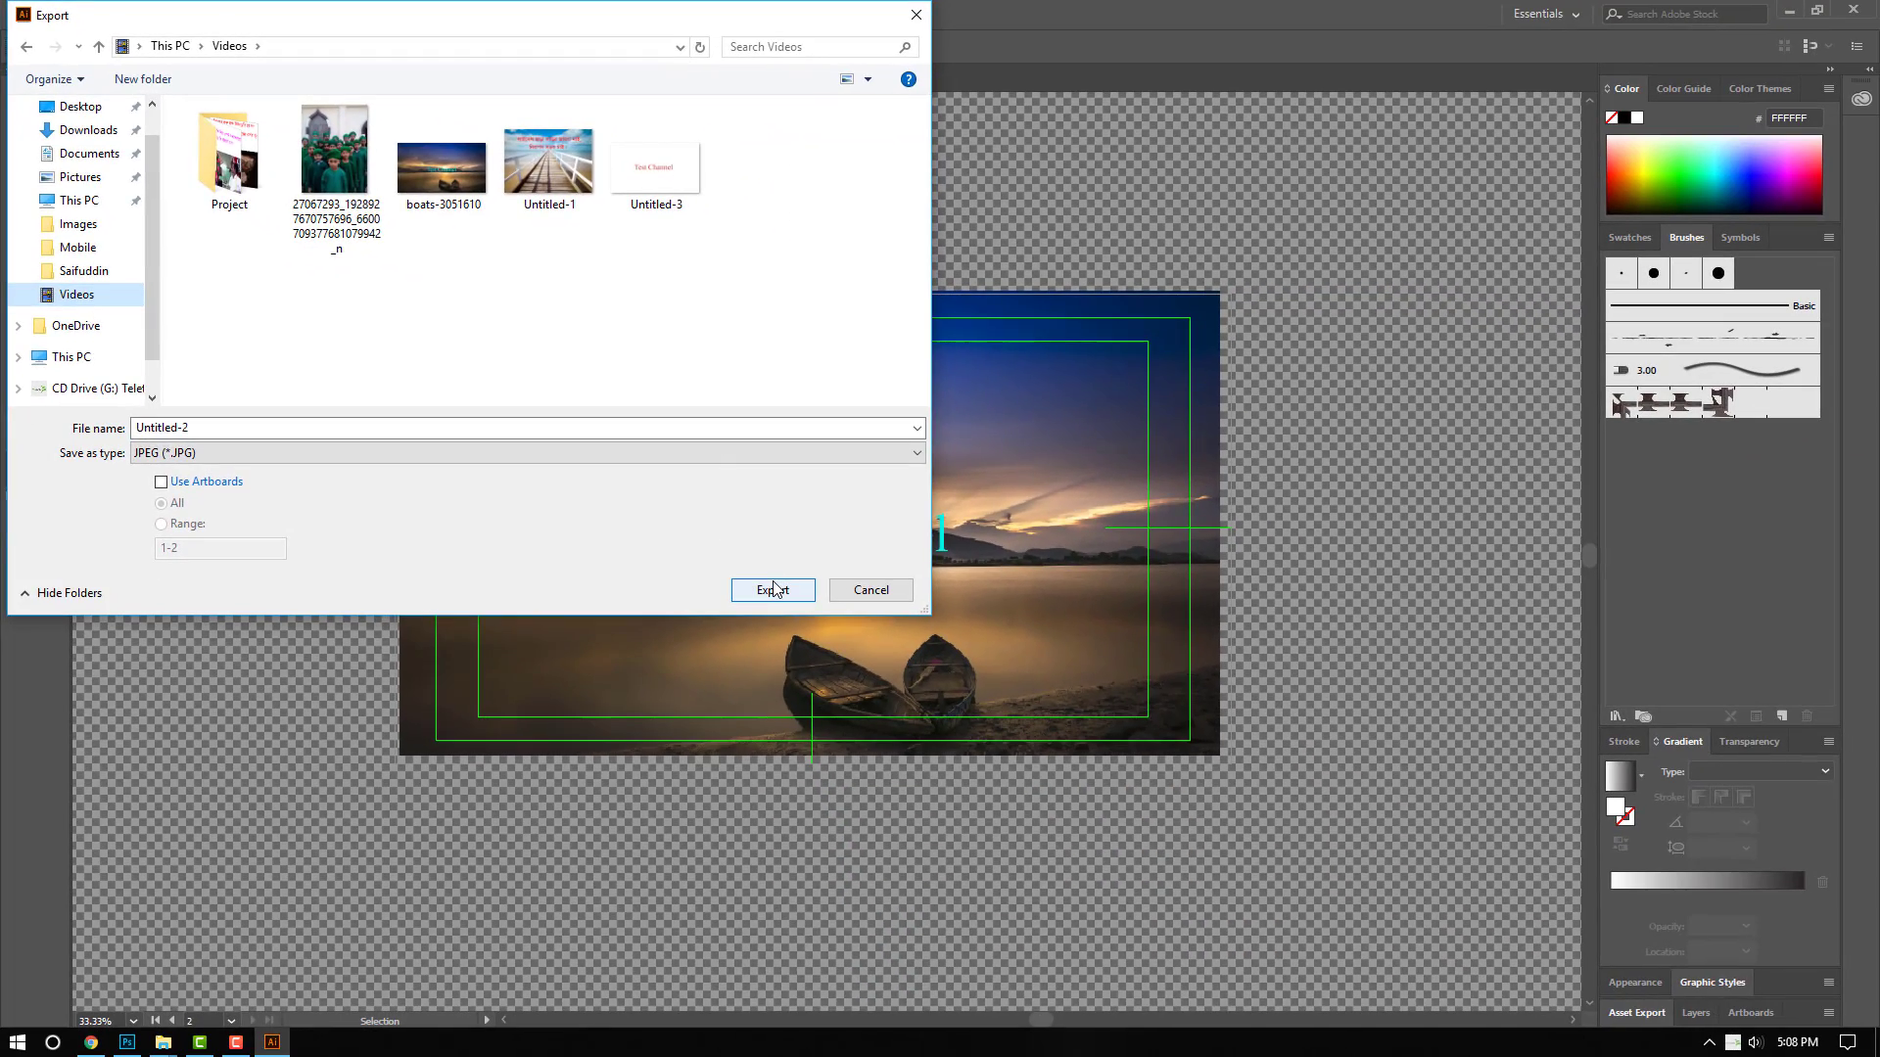
{"action": "left_click", "coordinate": [773, 588]}
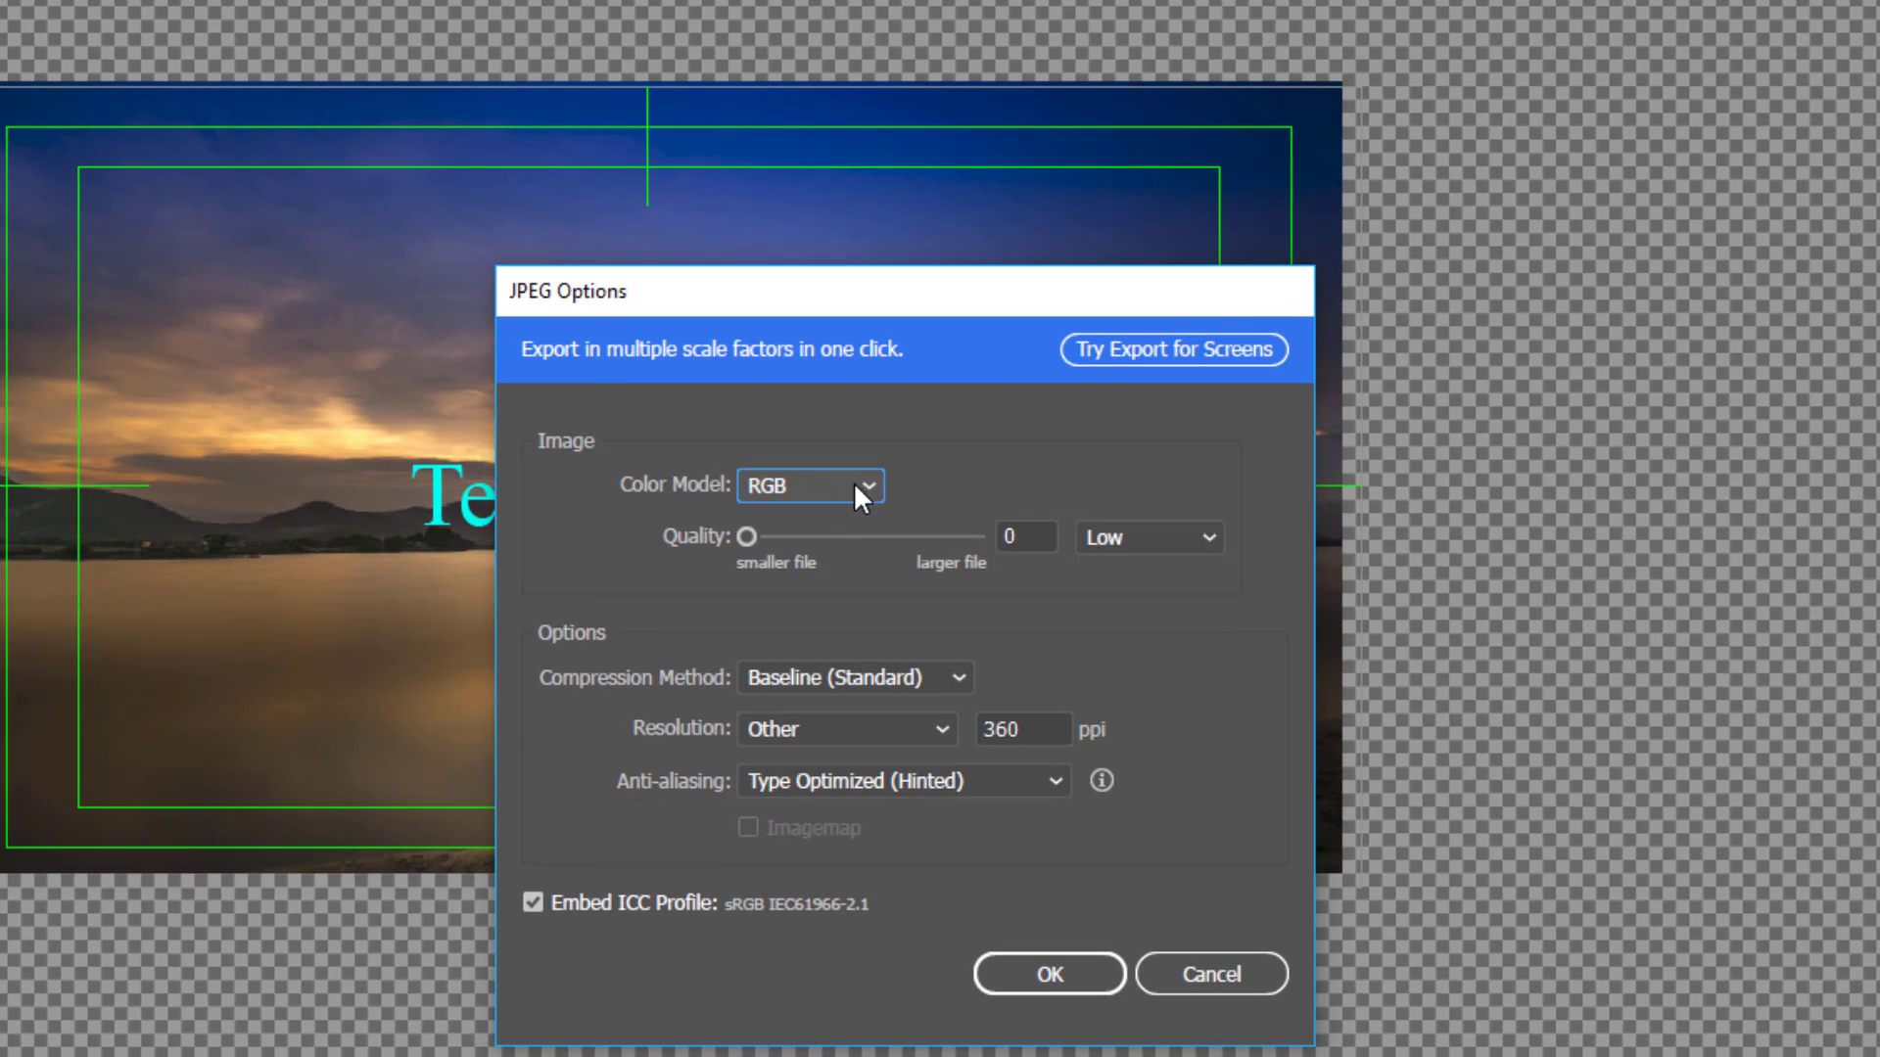
{"action": "left_click_drag", "start_coordinate": [752, 533], "coordinate": [858, 537]}
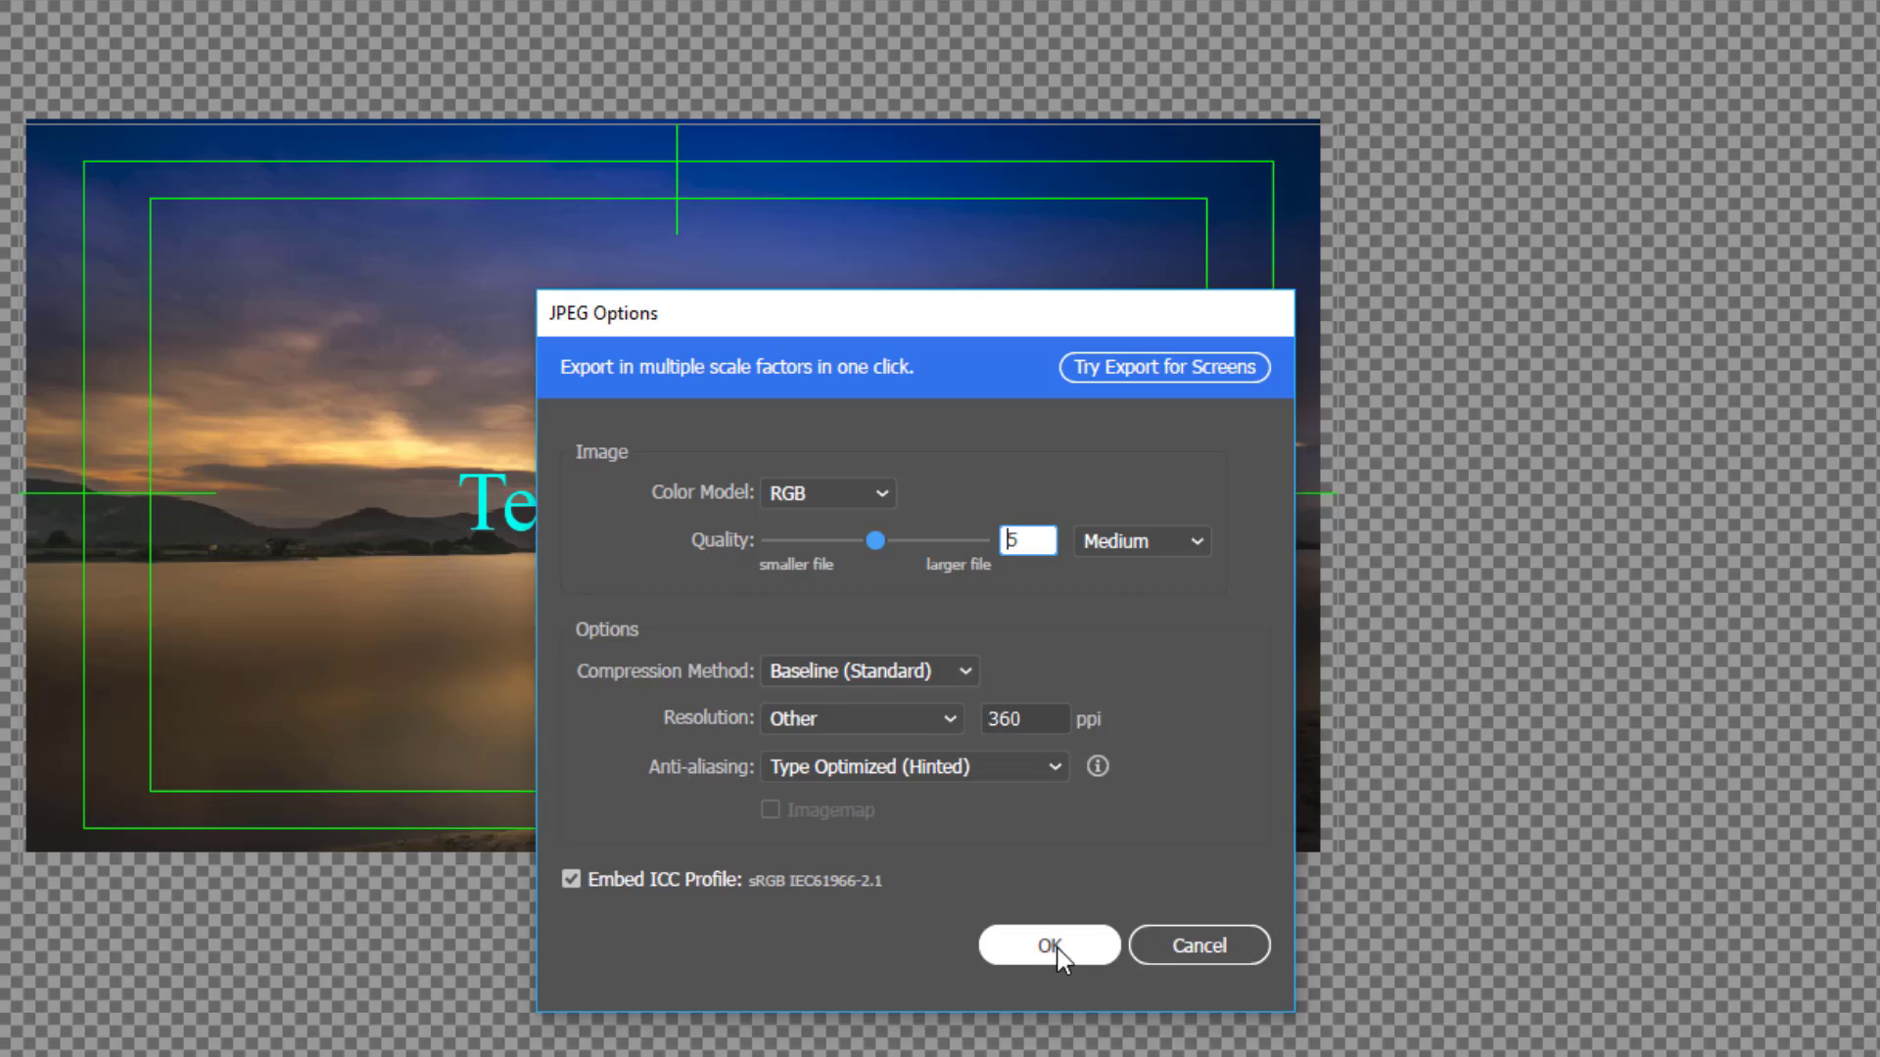
{"action": "left_click", "coordinate": [1051, 974]}
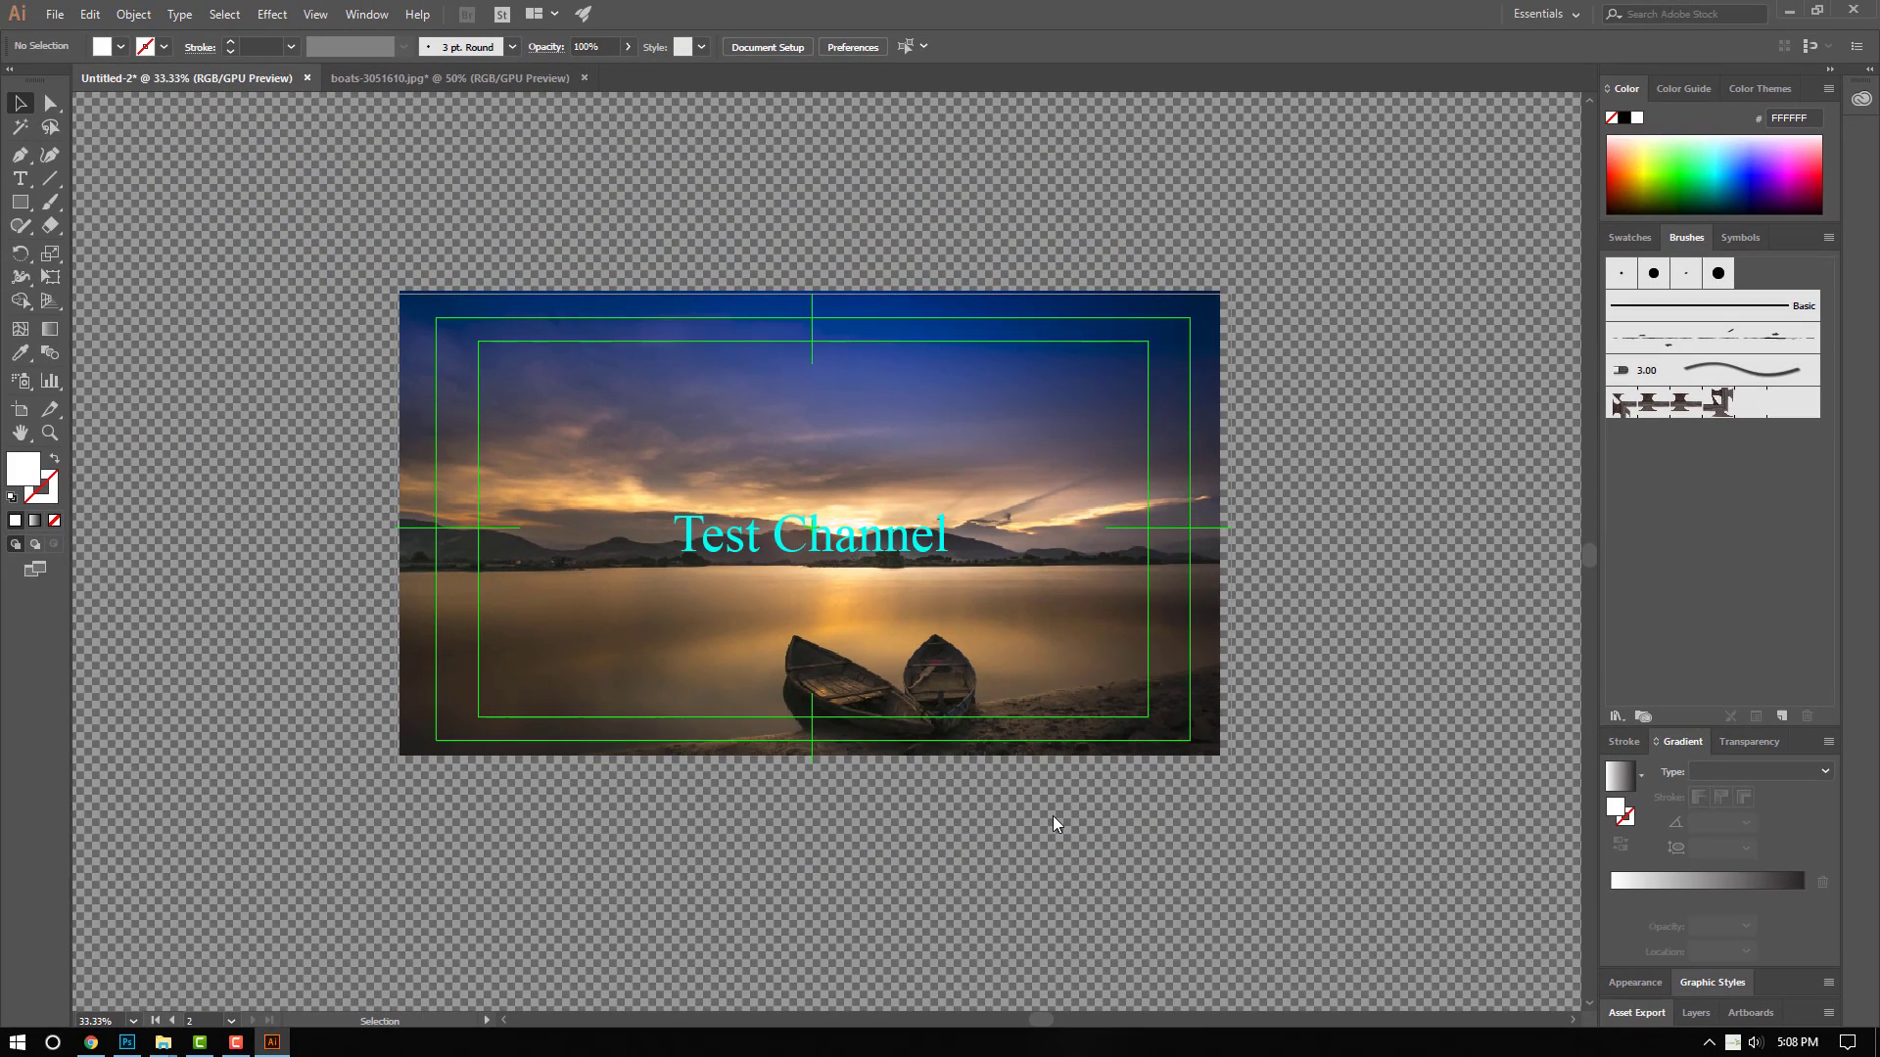
{"action": "left_click", "coordinate": [1785, 12]}
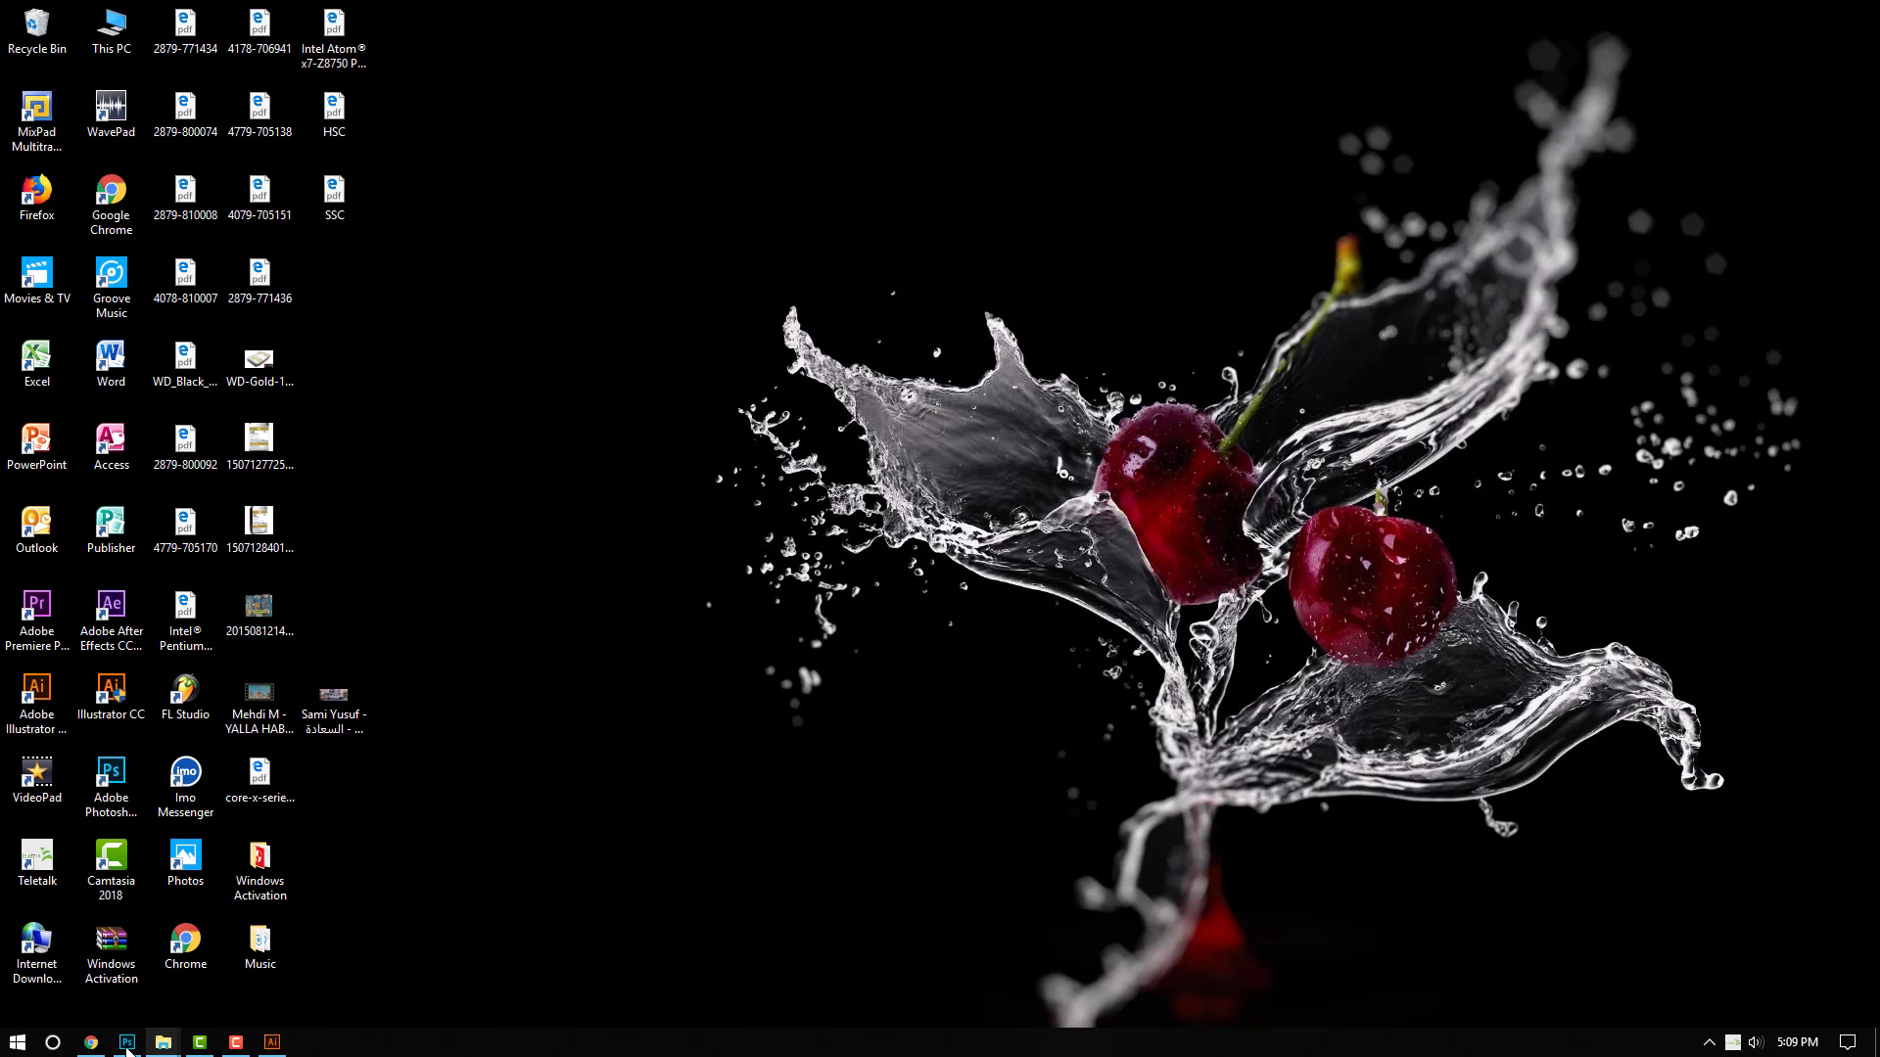
Step: Upload Untitled-2 from the Videos folder as the YouTube channel banner
{"action": "left_click", "coordinate": [91, 1042]}
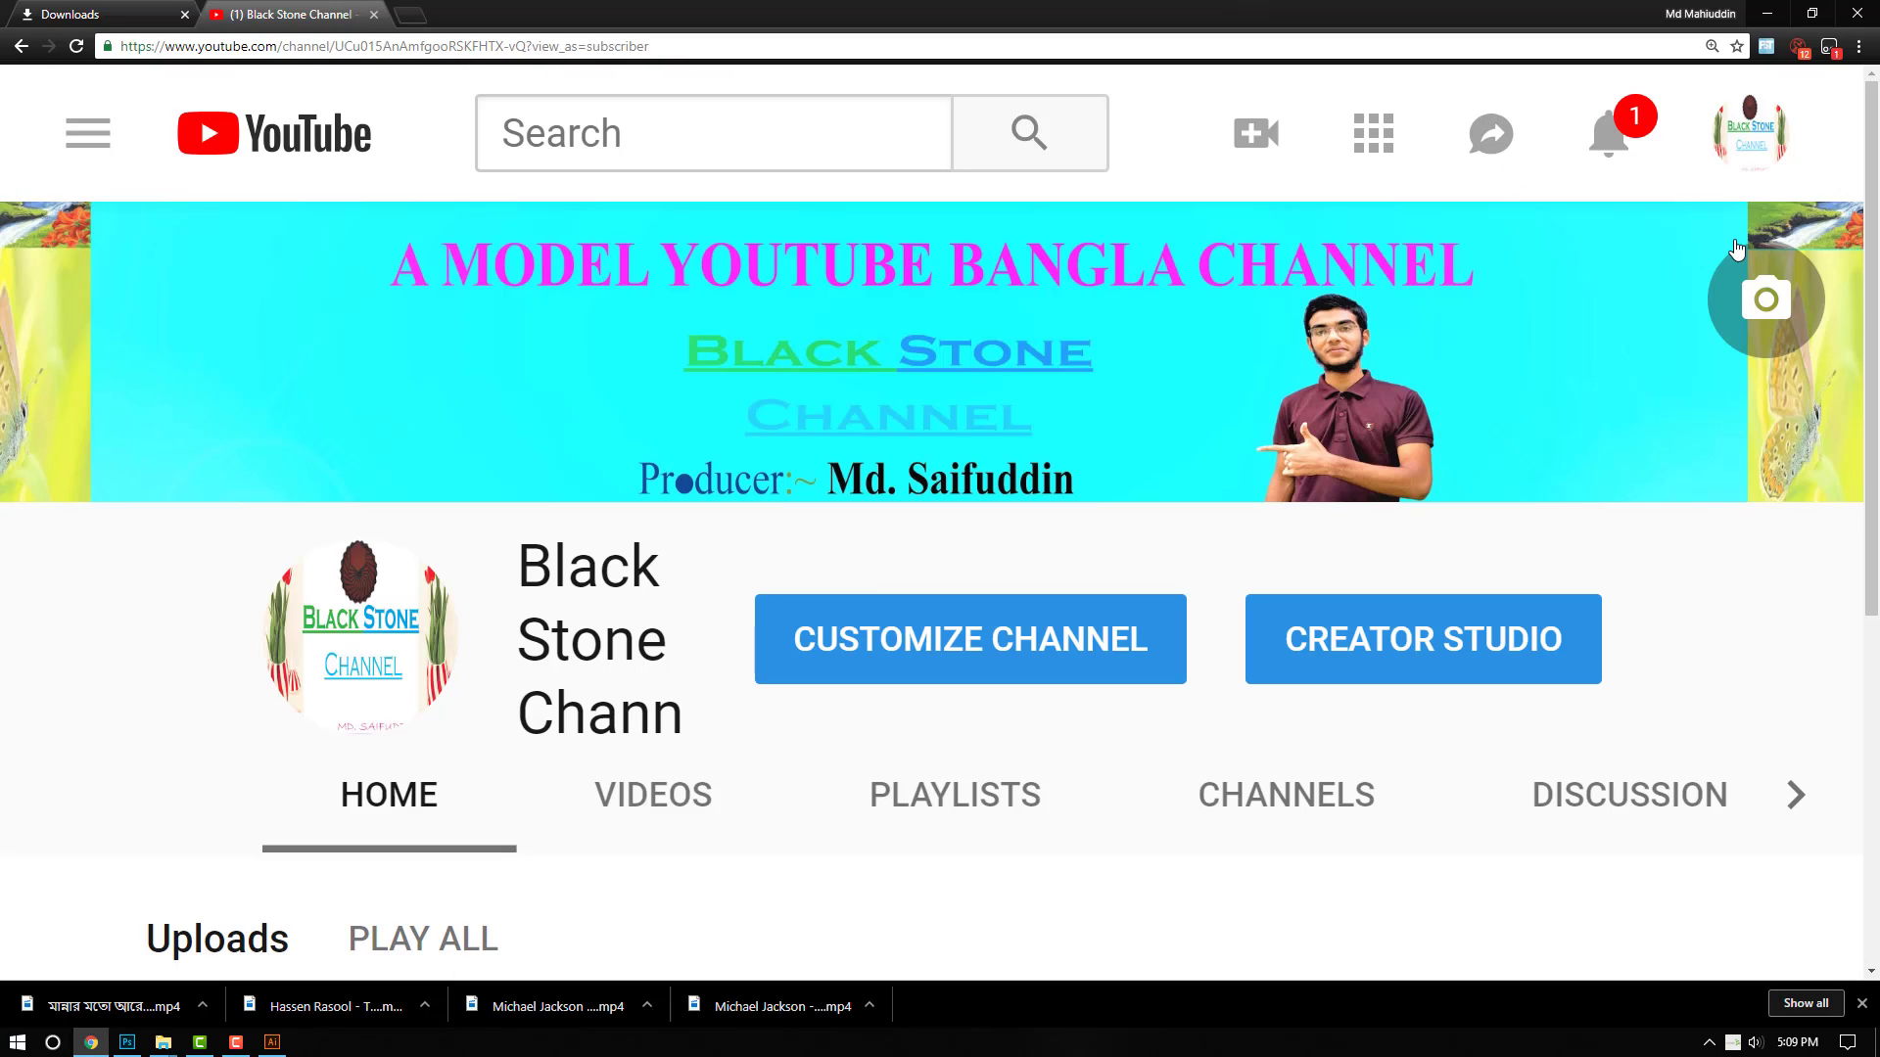
{"action": "left_click", "coordinate": [1762, 301]}
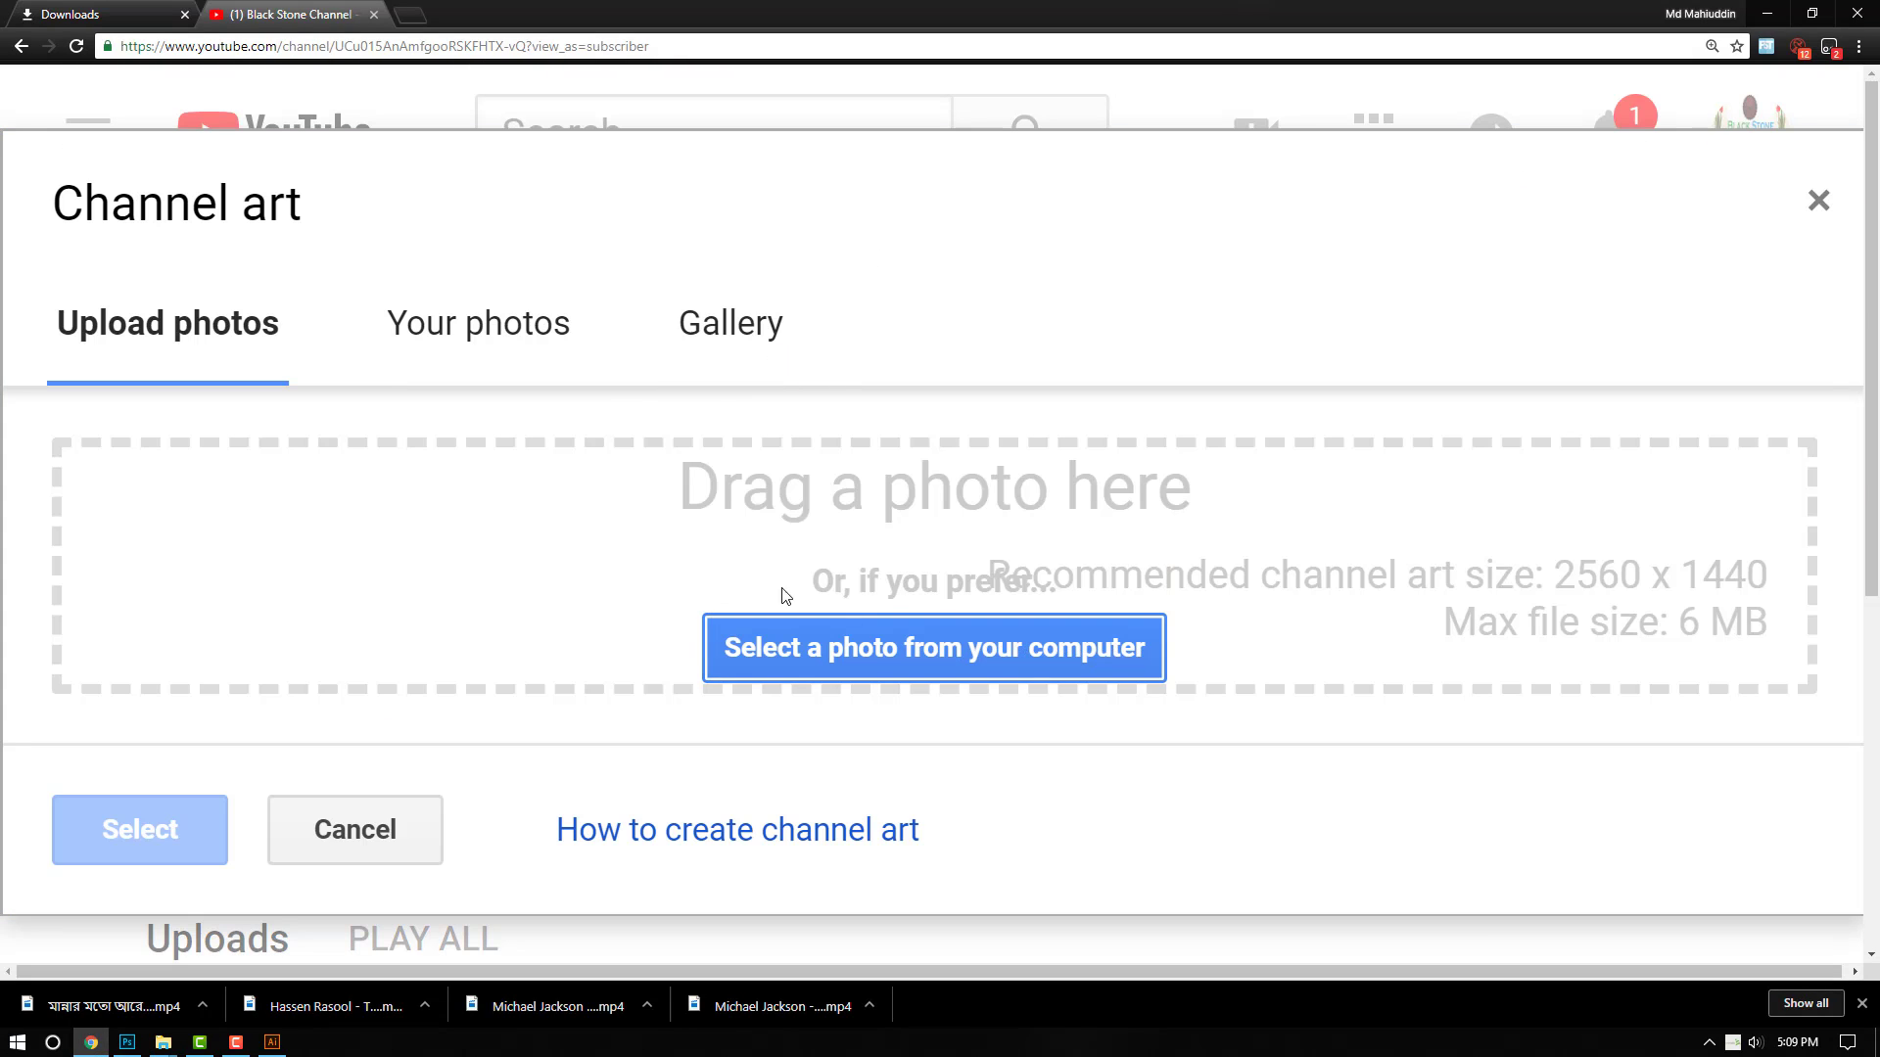
{"action": "left_click", "coordinate": [885, 649]}
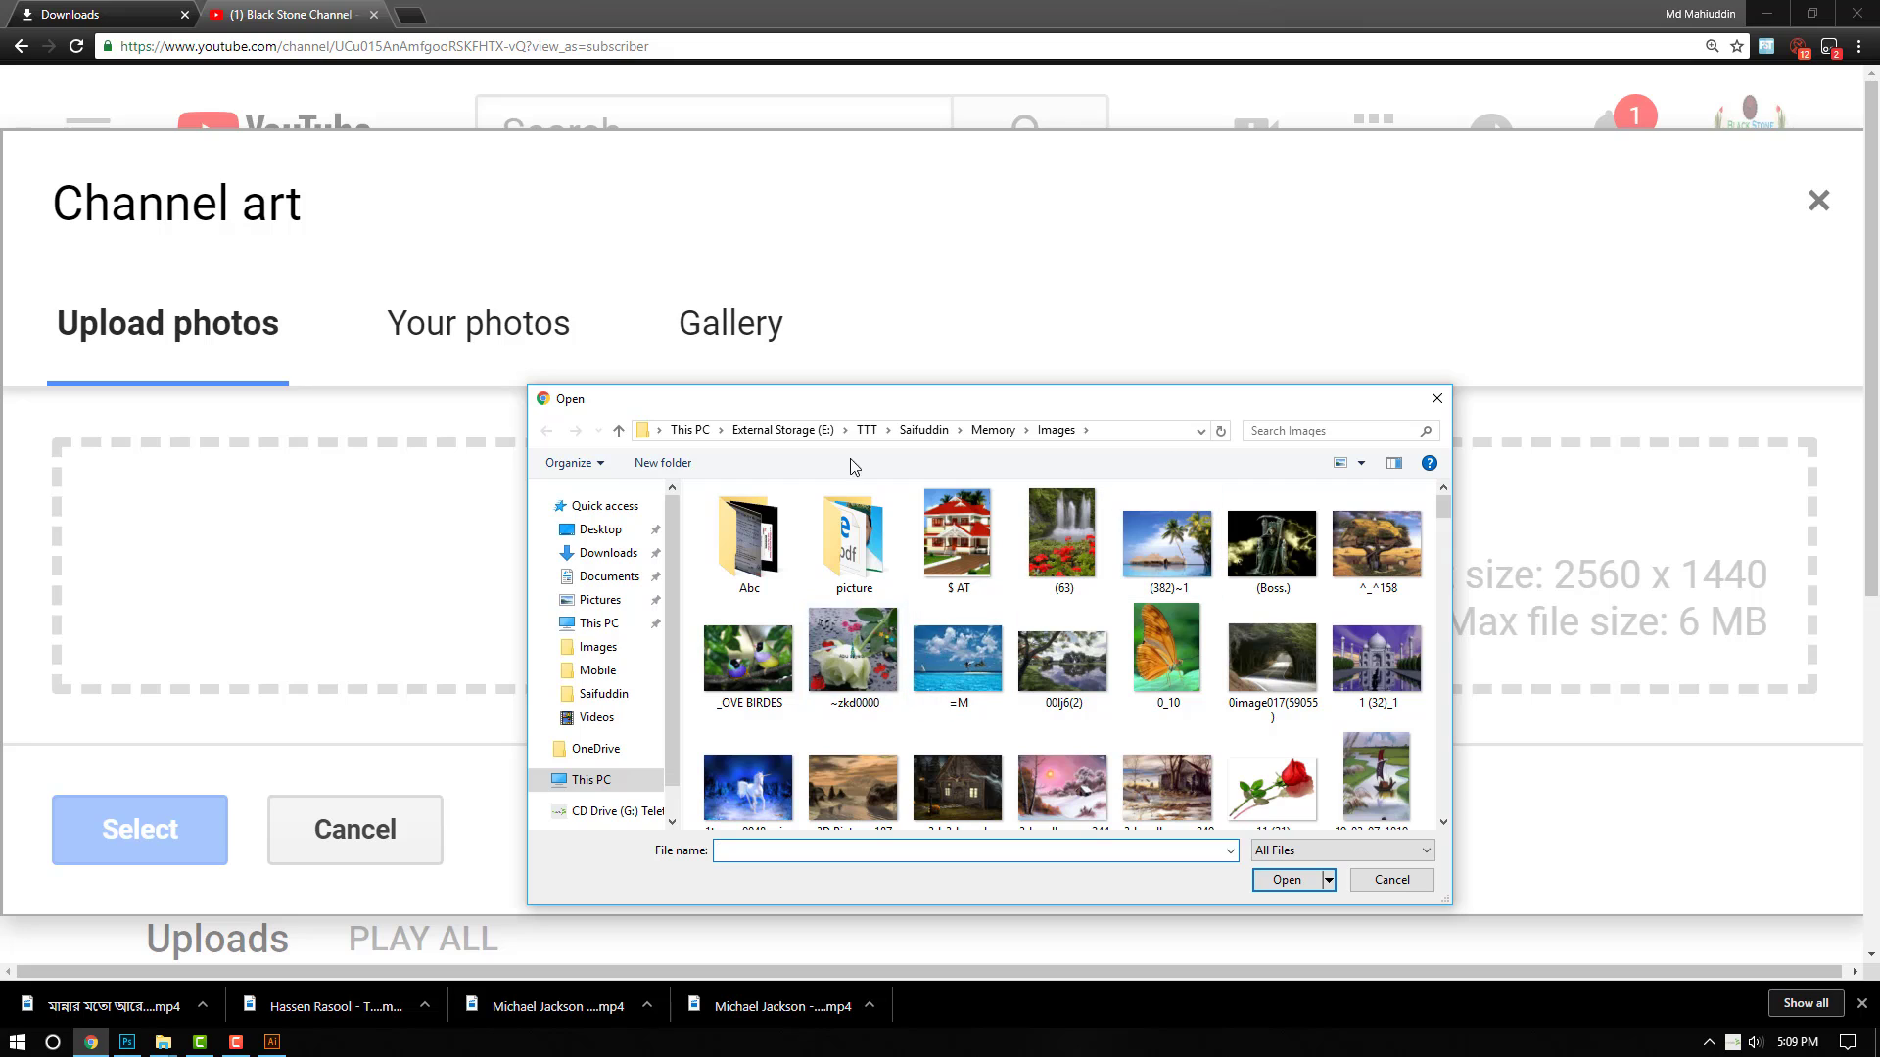
{"action": "mouse_move", "coordinate": [598, 690]}
{"action": "left_click", "coordinate": [597, 721]}
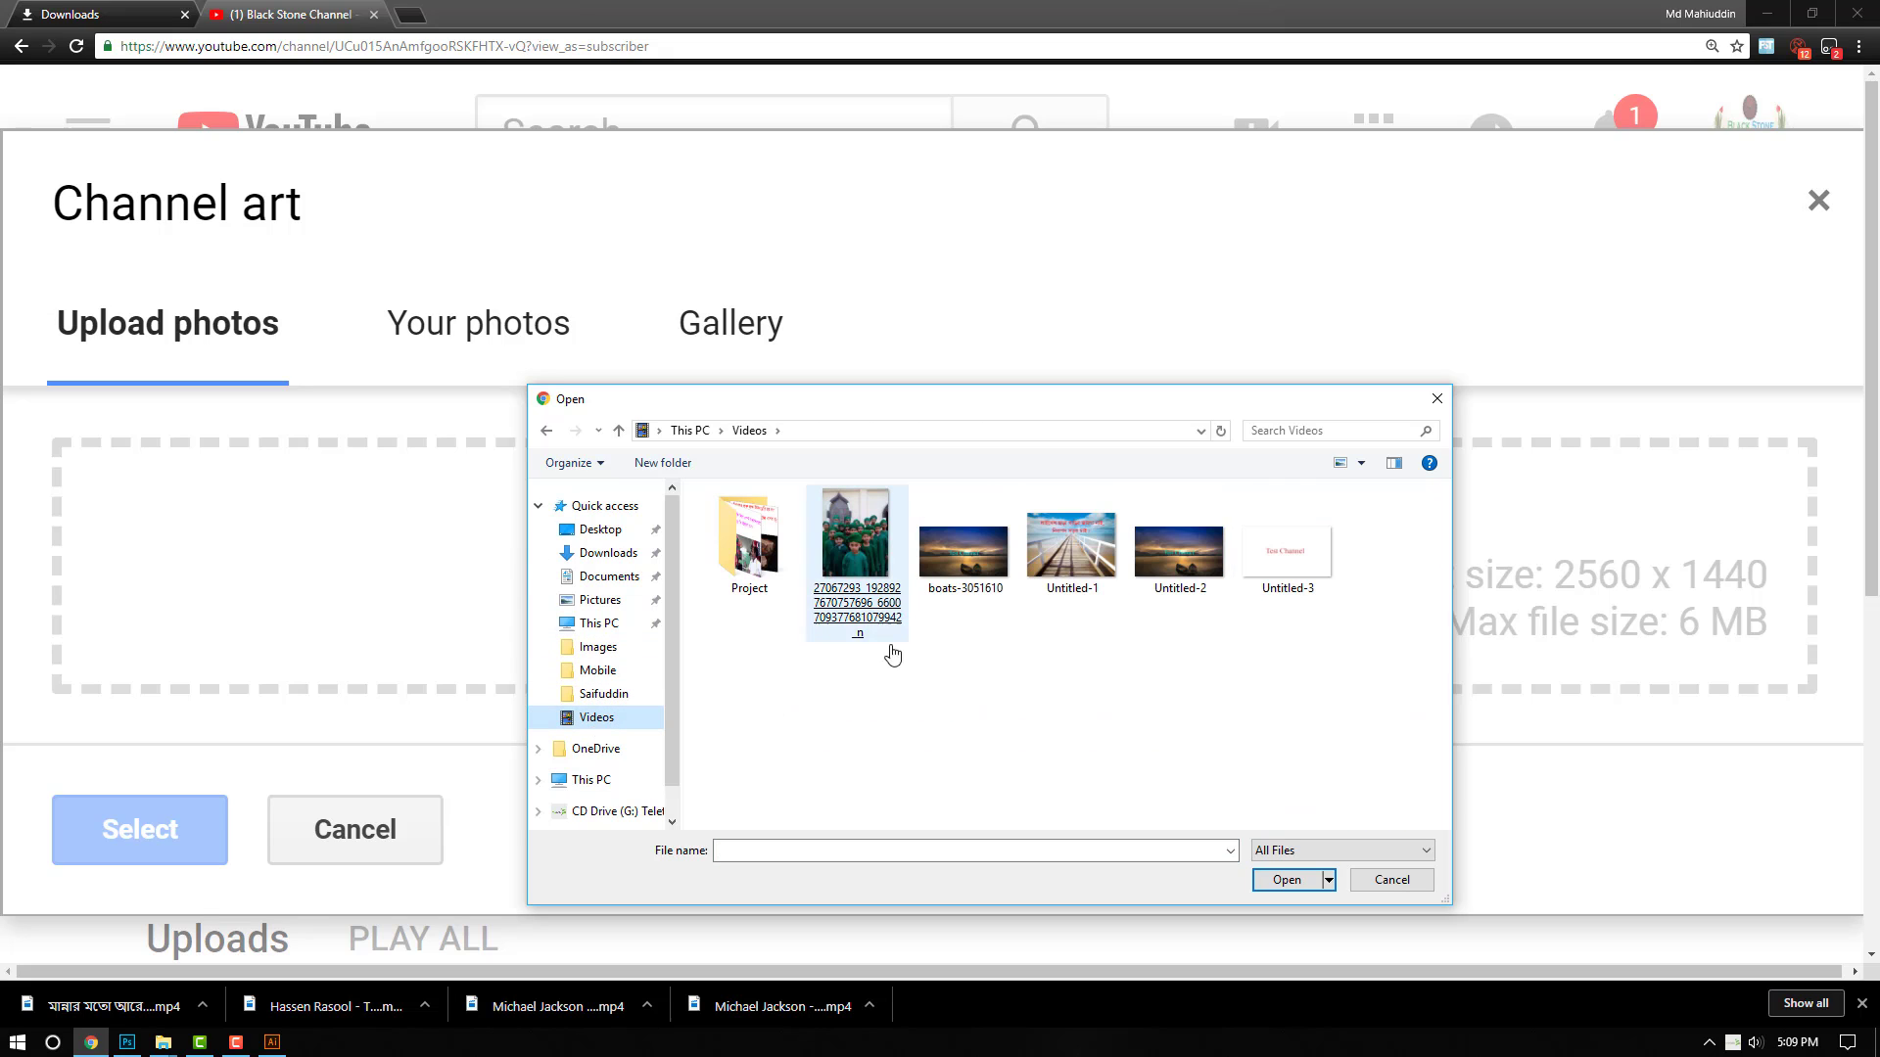
{"action": "double_click", "coordinate": [1180, 588]}
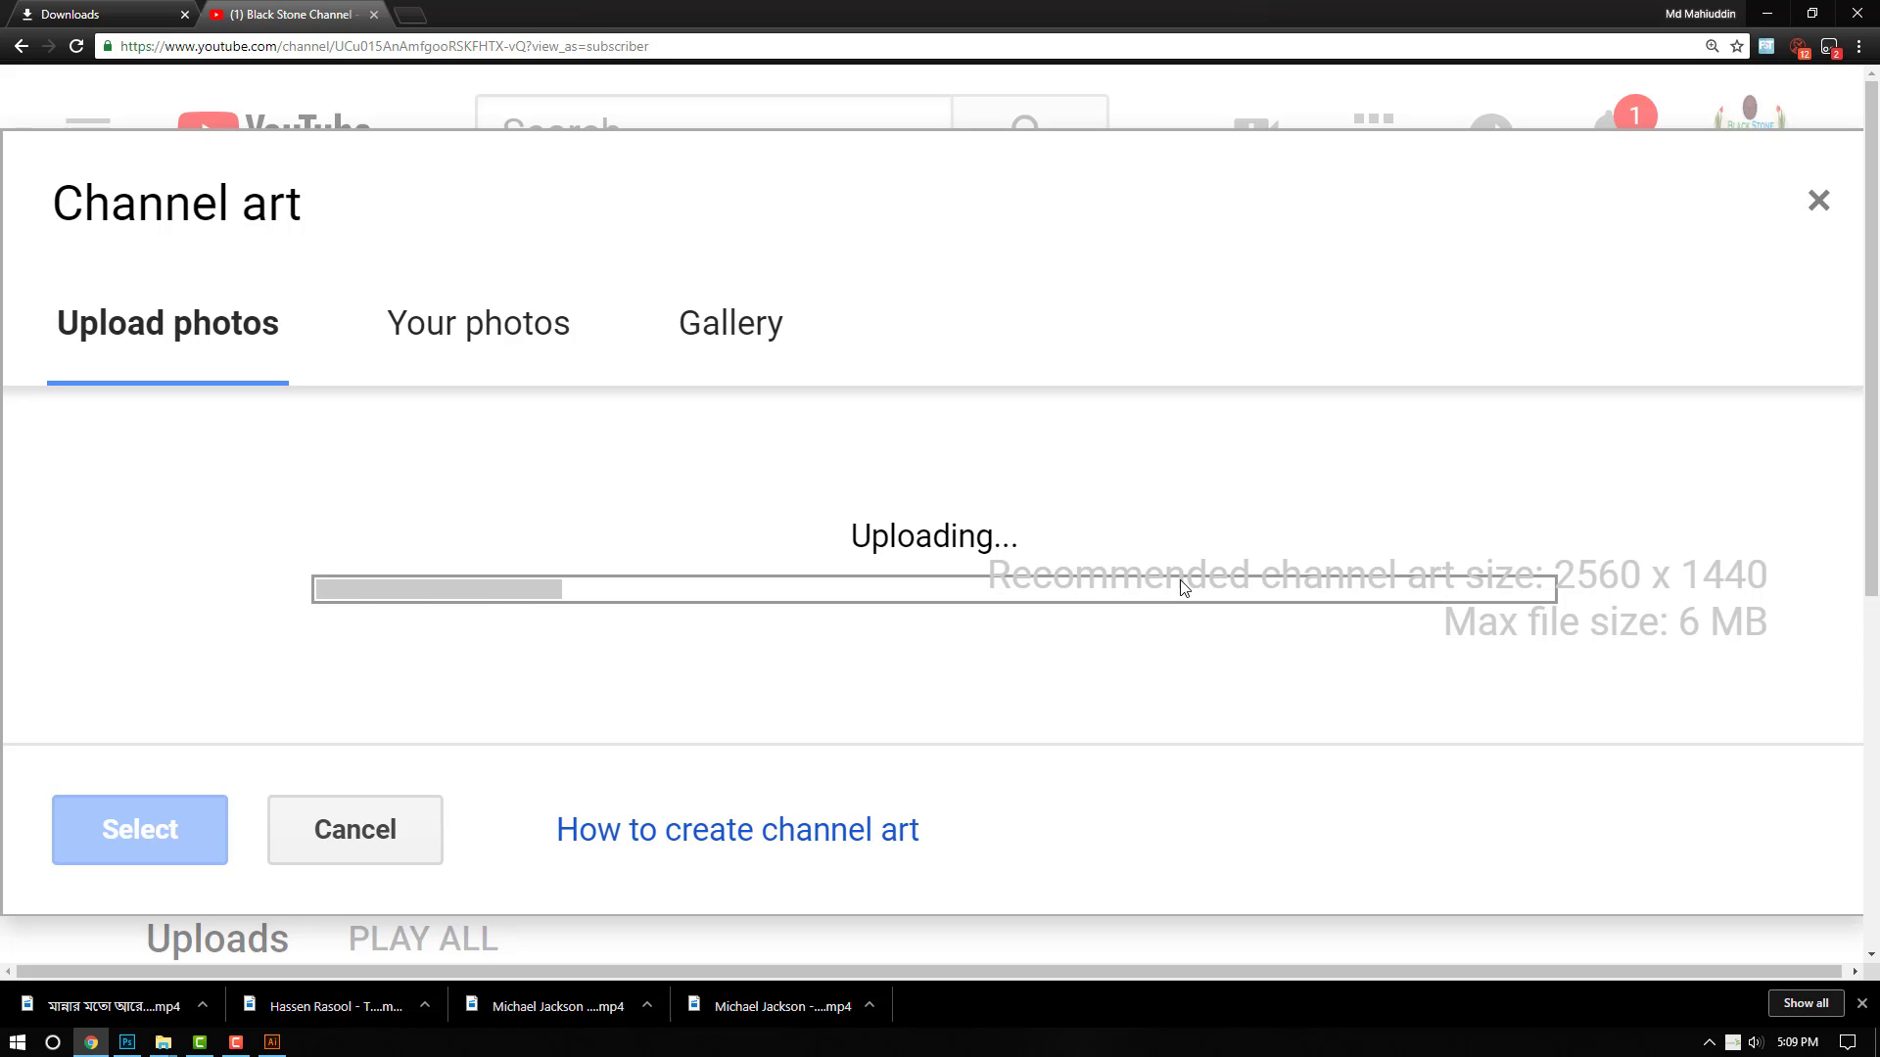
{"action": "key", "text": "ctrl+minus"}
{"action": "key", "text": "ctrl+minus"}
{"action": "key", "text": "ctrl+minus"}
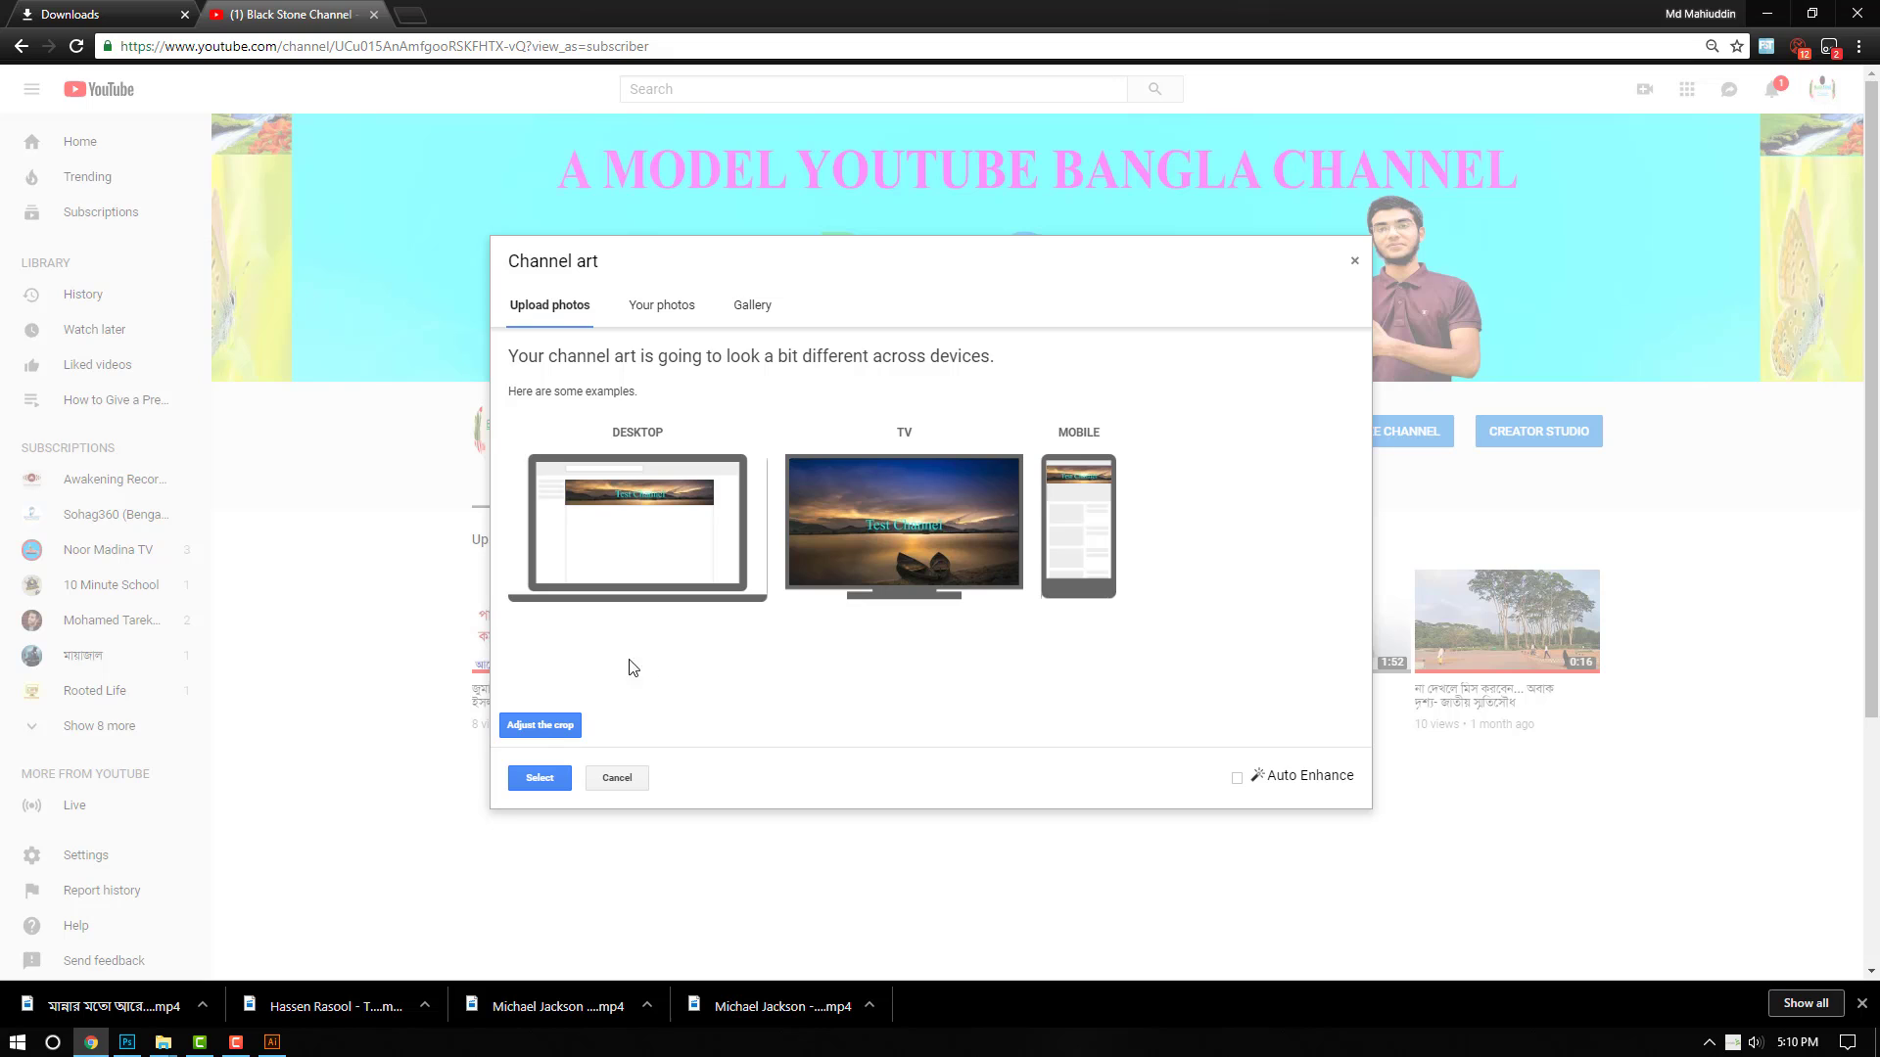
Step: Adjust the banner crop around the Test Channel title and apply it as channel art
{"action": "left_click", "coordinate": [541, 726]}
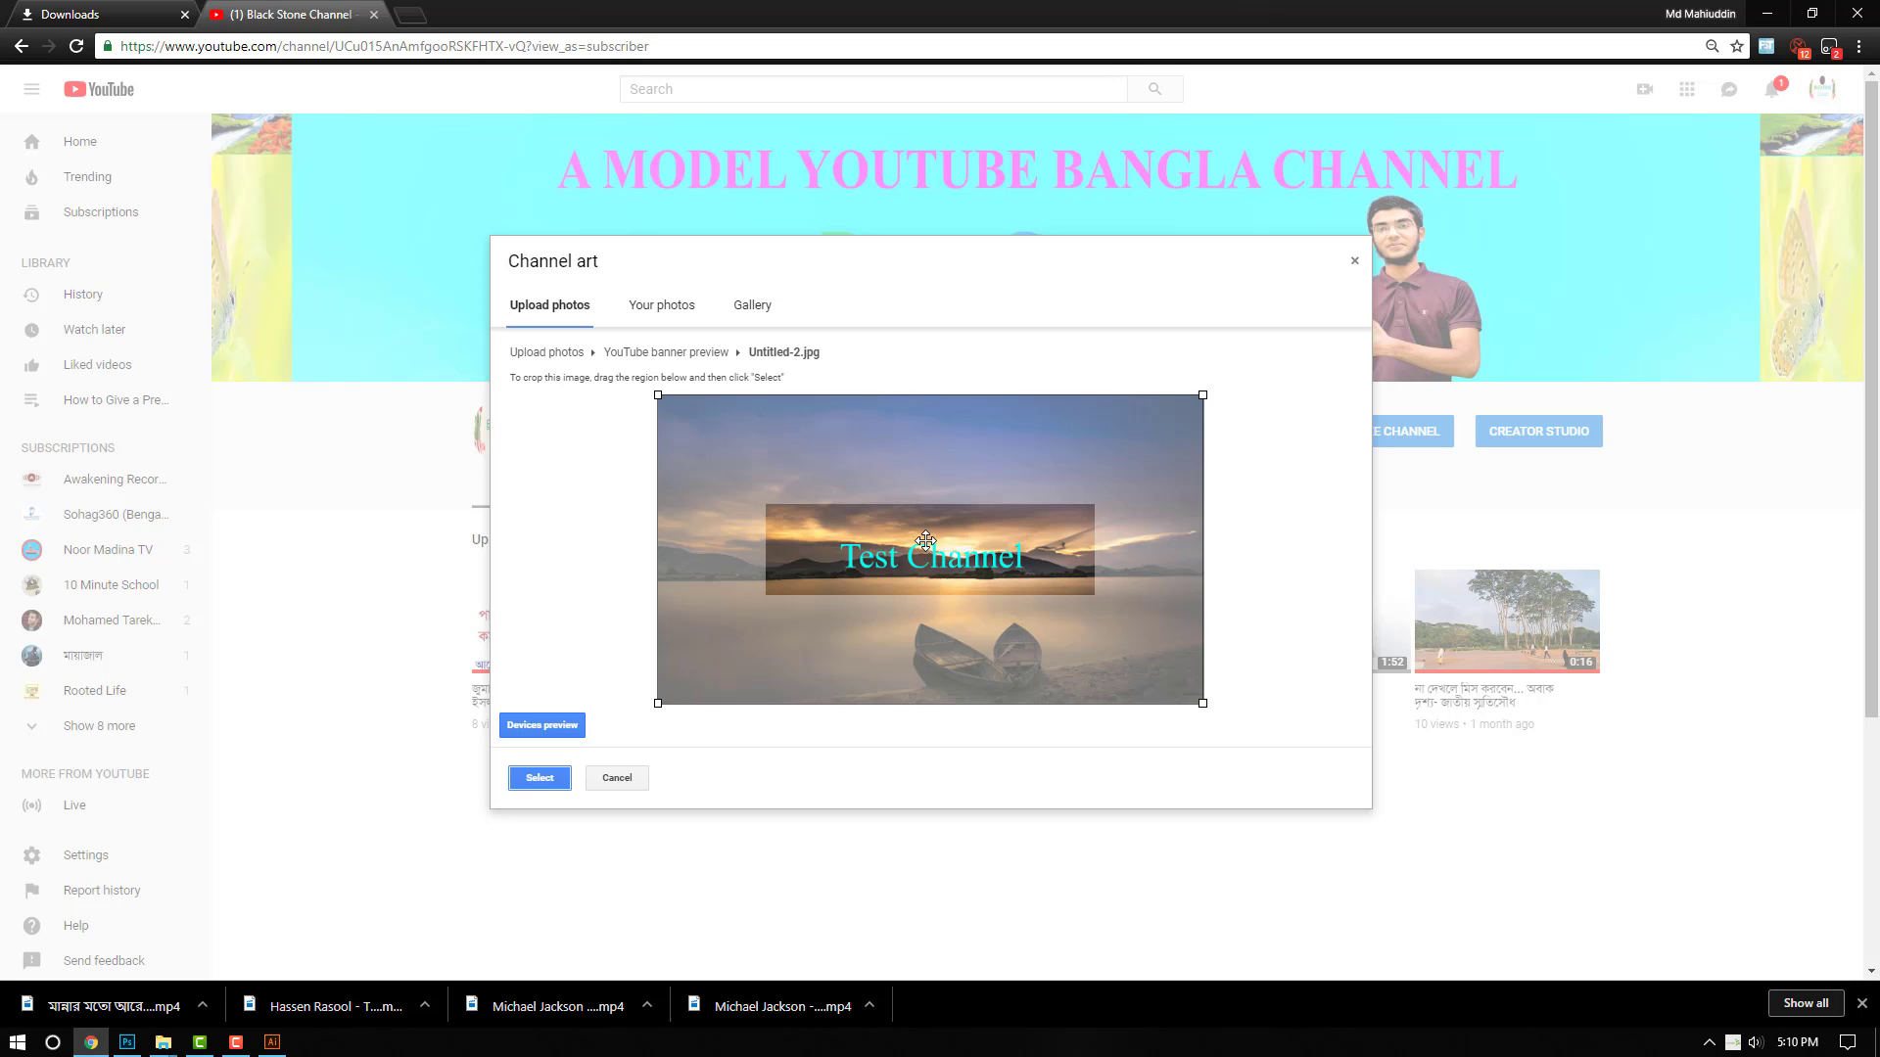
{"action": "left_click_drag", "start_coordinate": [895, 544], "coordinate": [907, 536]}
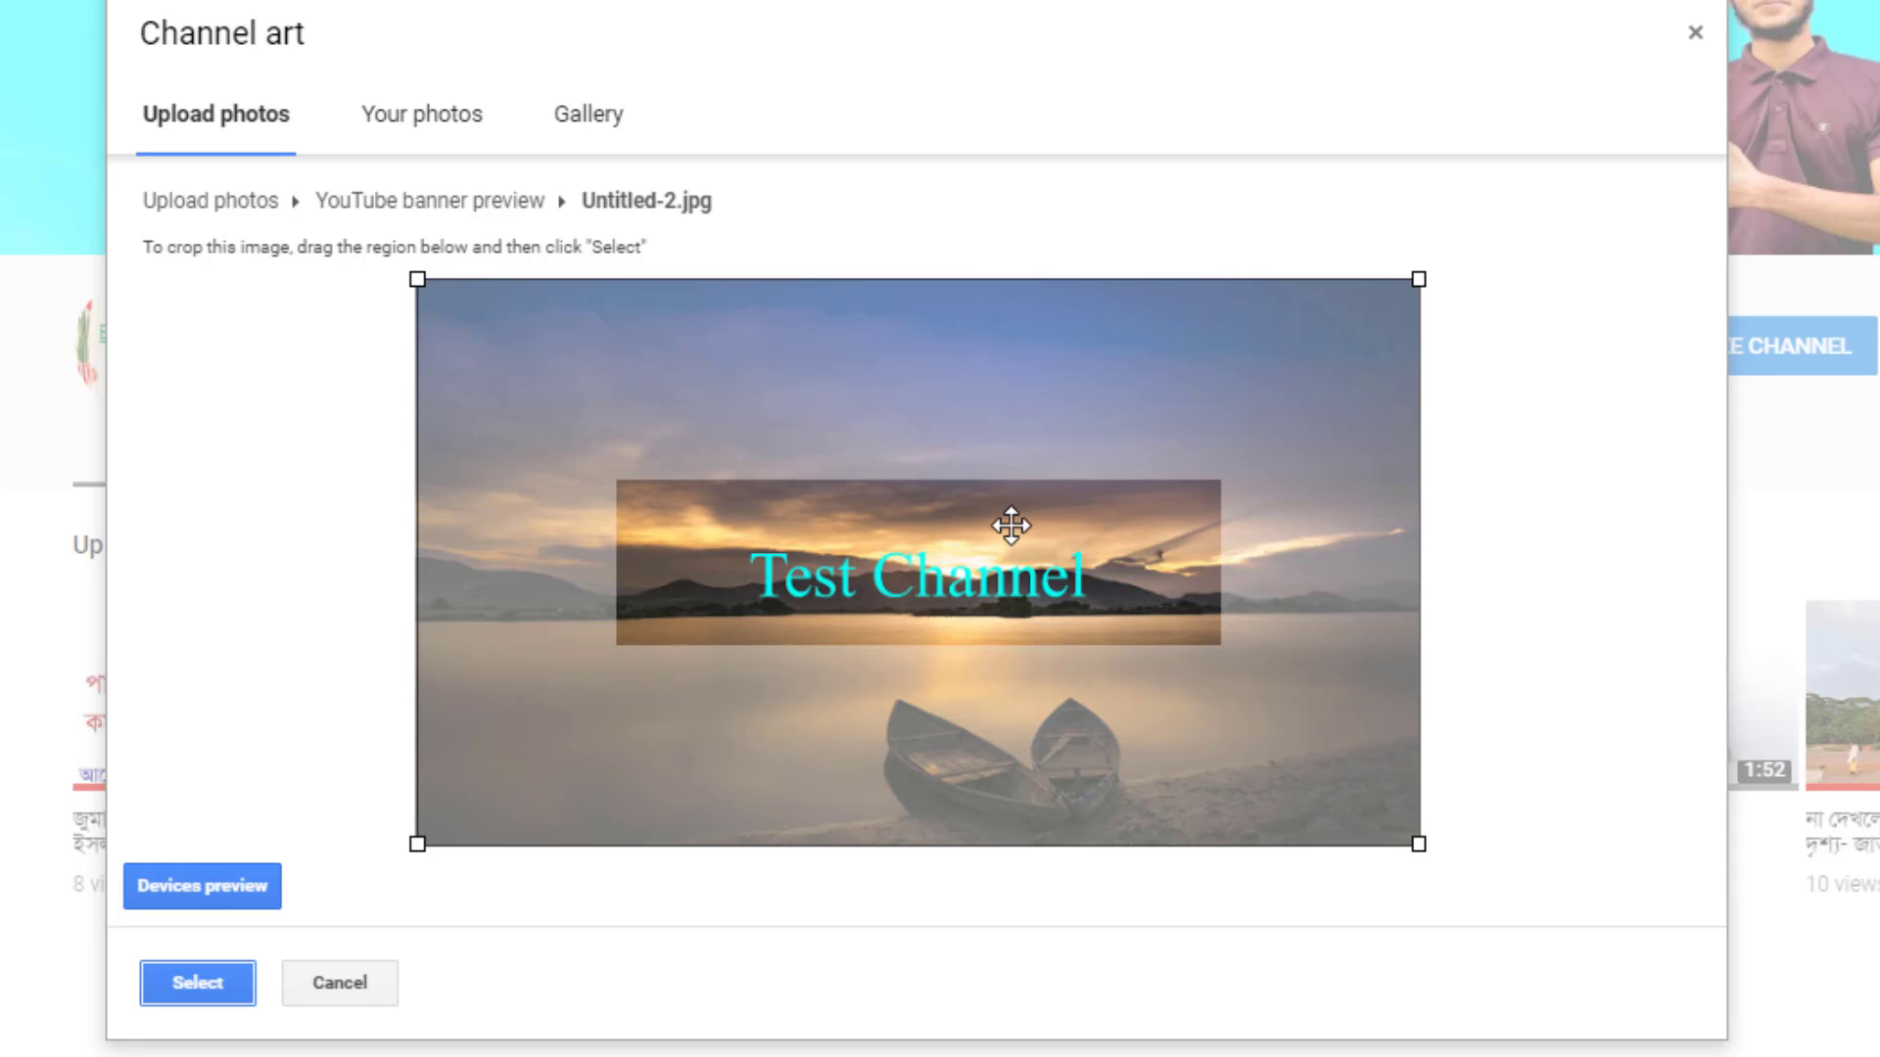
{"action": "left_click_drag", "start_coordinate": [952, 559], "coordinate": [887, 556]}
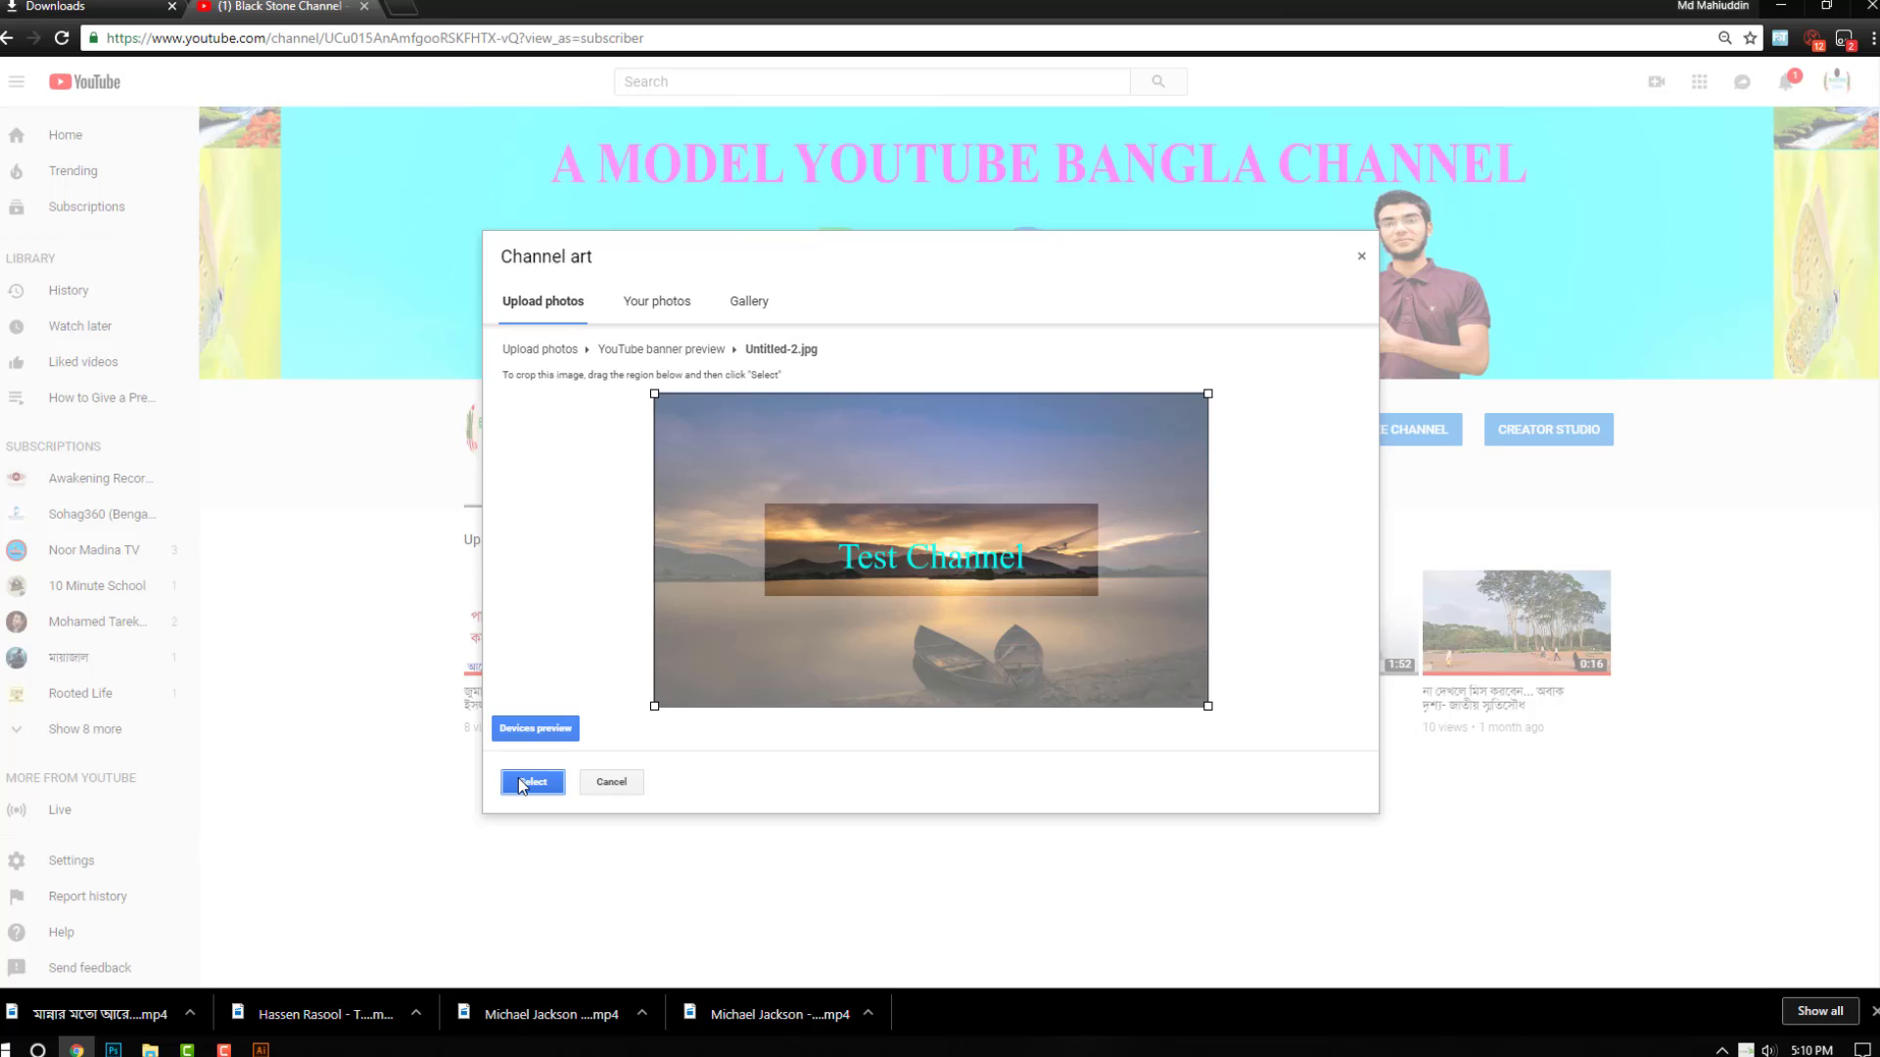
{"action": "left_click", "coordinate": [262, 906]}
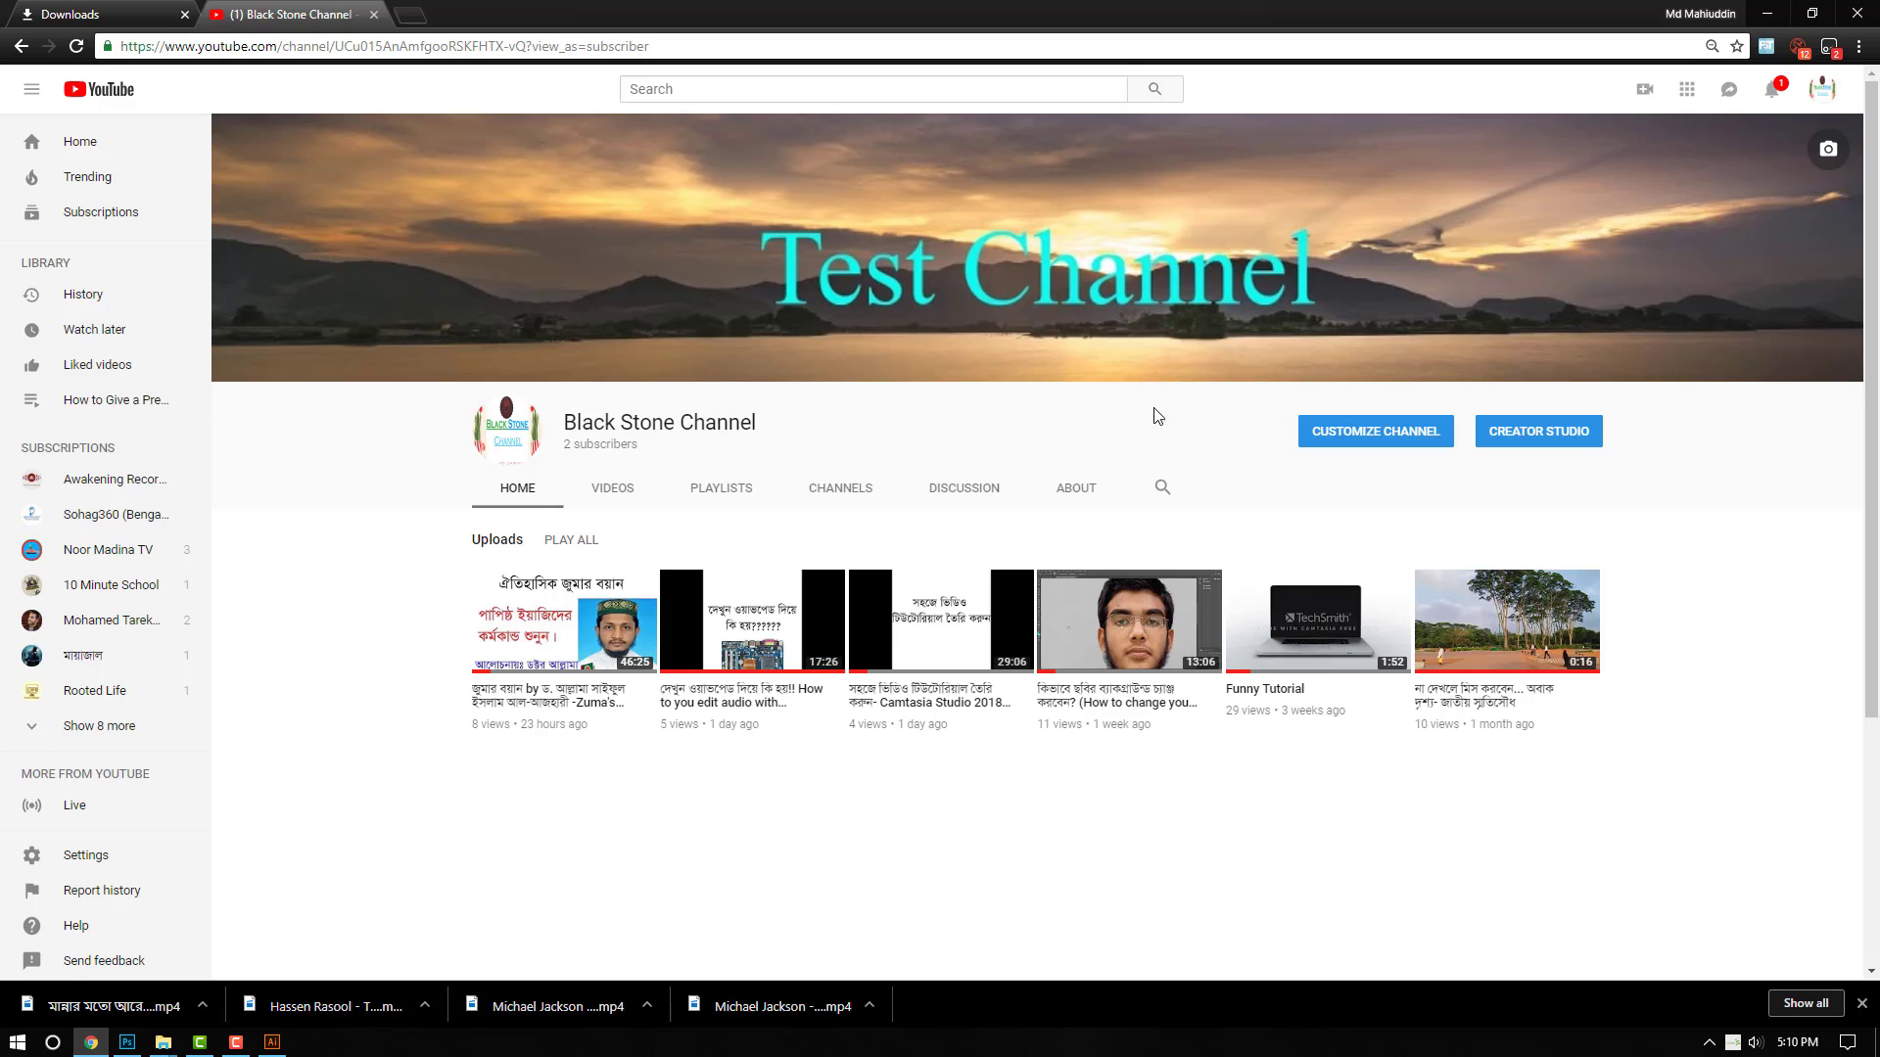
Step: Reload the channel page, open the channel icon's Google profile editor, then return to Illustrator
{"action": "left_click", "coordinate": [68, 53]}
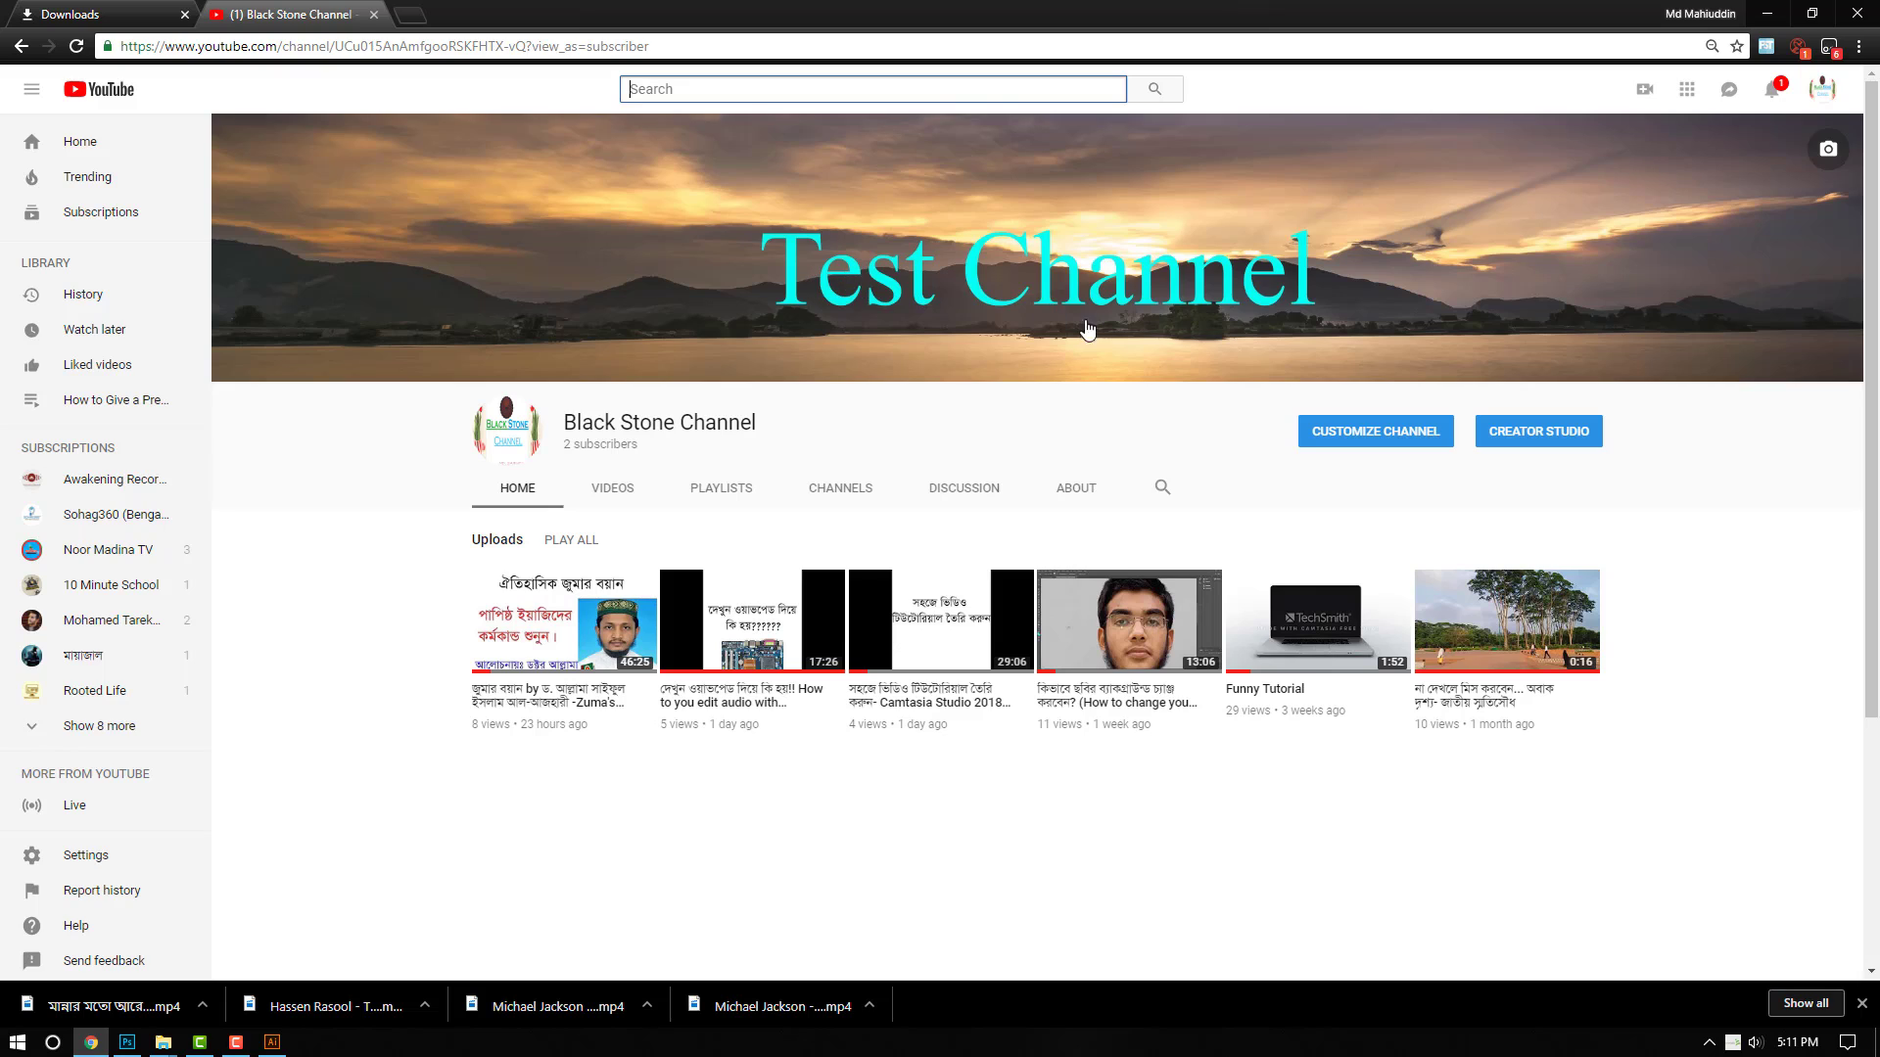
{"action": "mouse_move", "coordinate": [505, 428]}
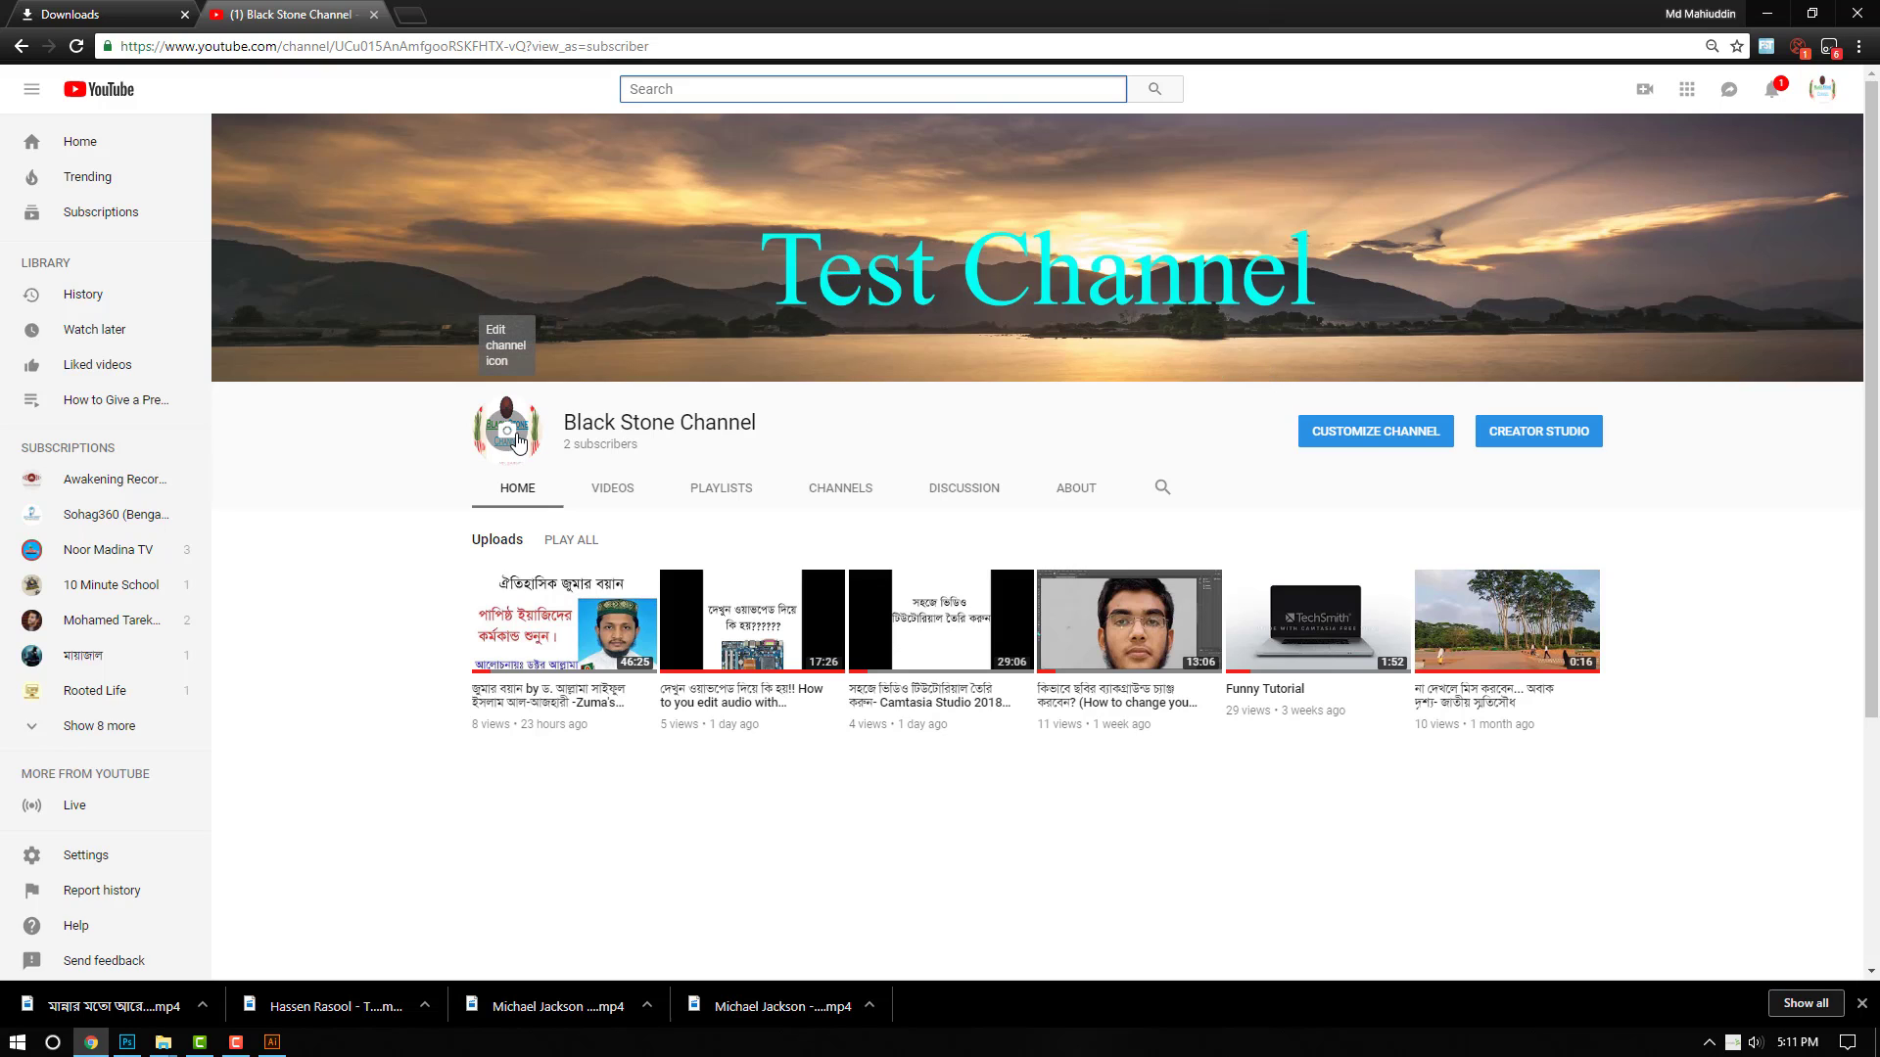
{"action": "left_click", "coordinate": [522, 437]}
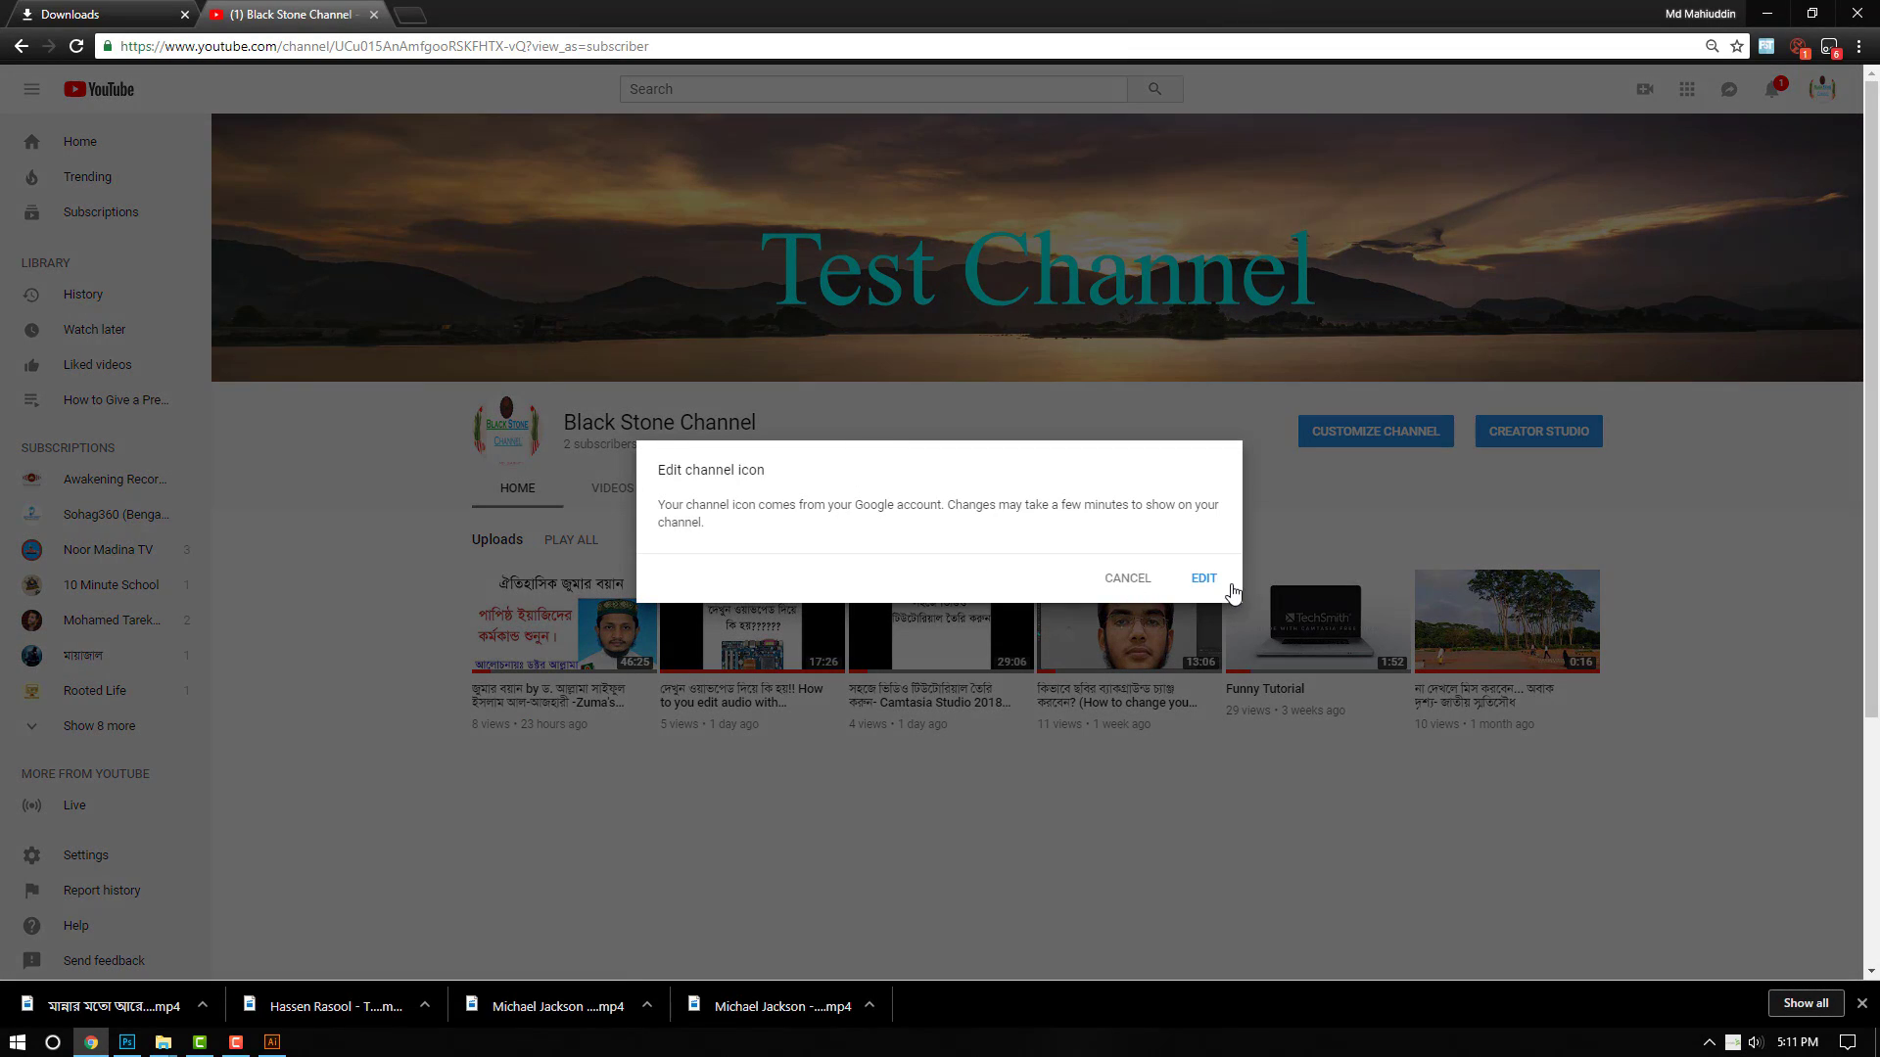
{"action": "left_click", "coordinate": [1204, 579]}
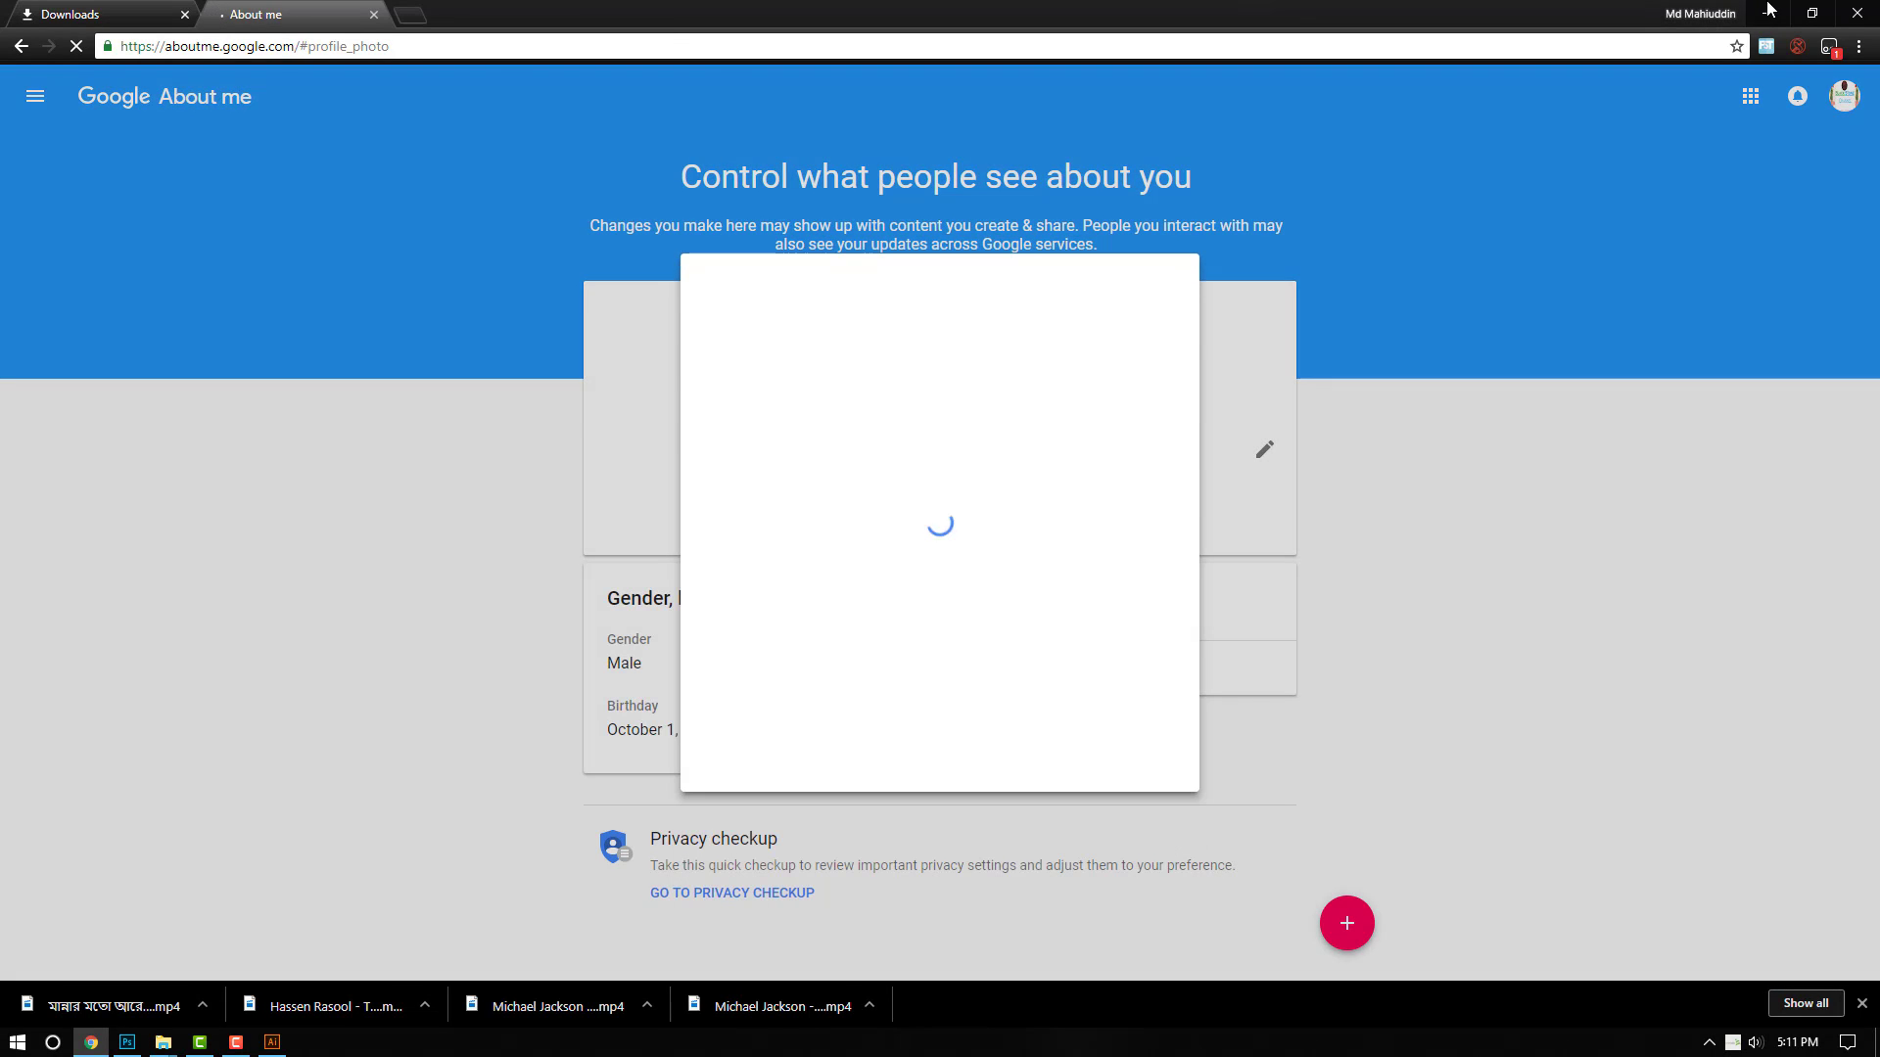
{"action": "left_click", "coordinate": [1768, 10]}
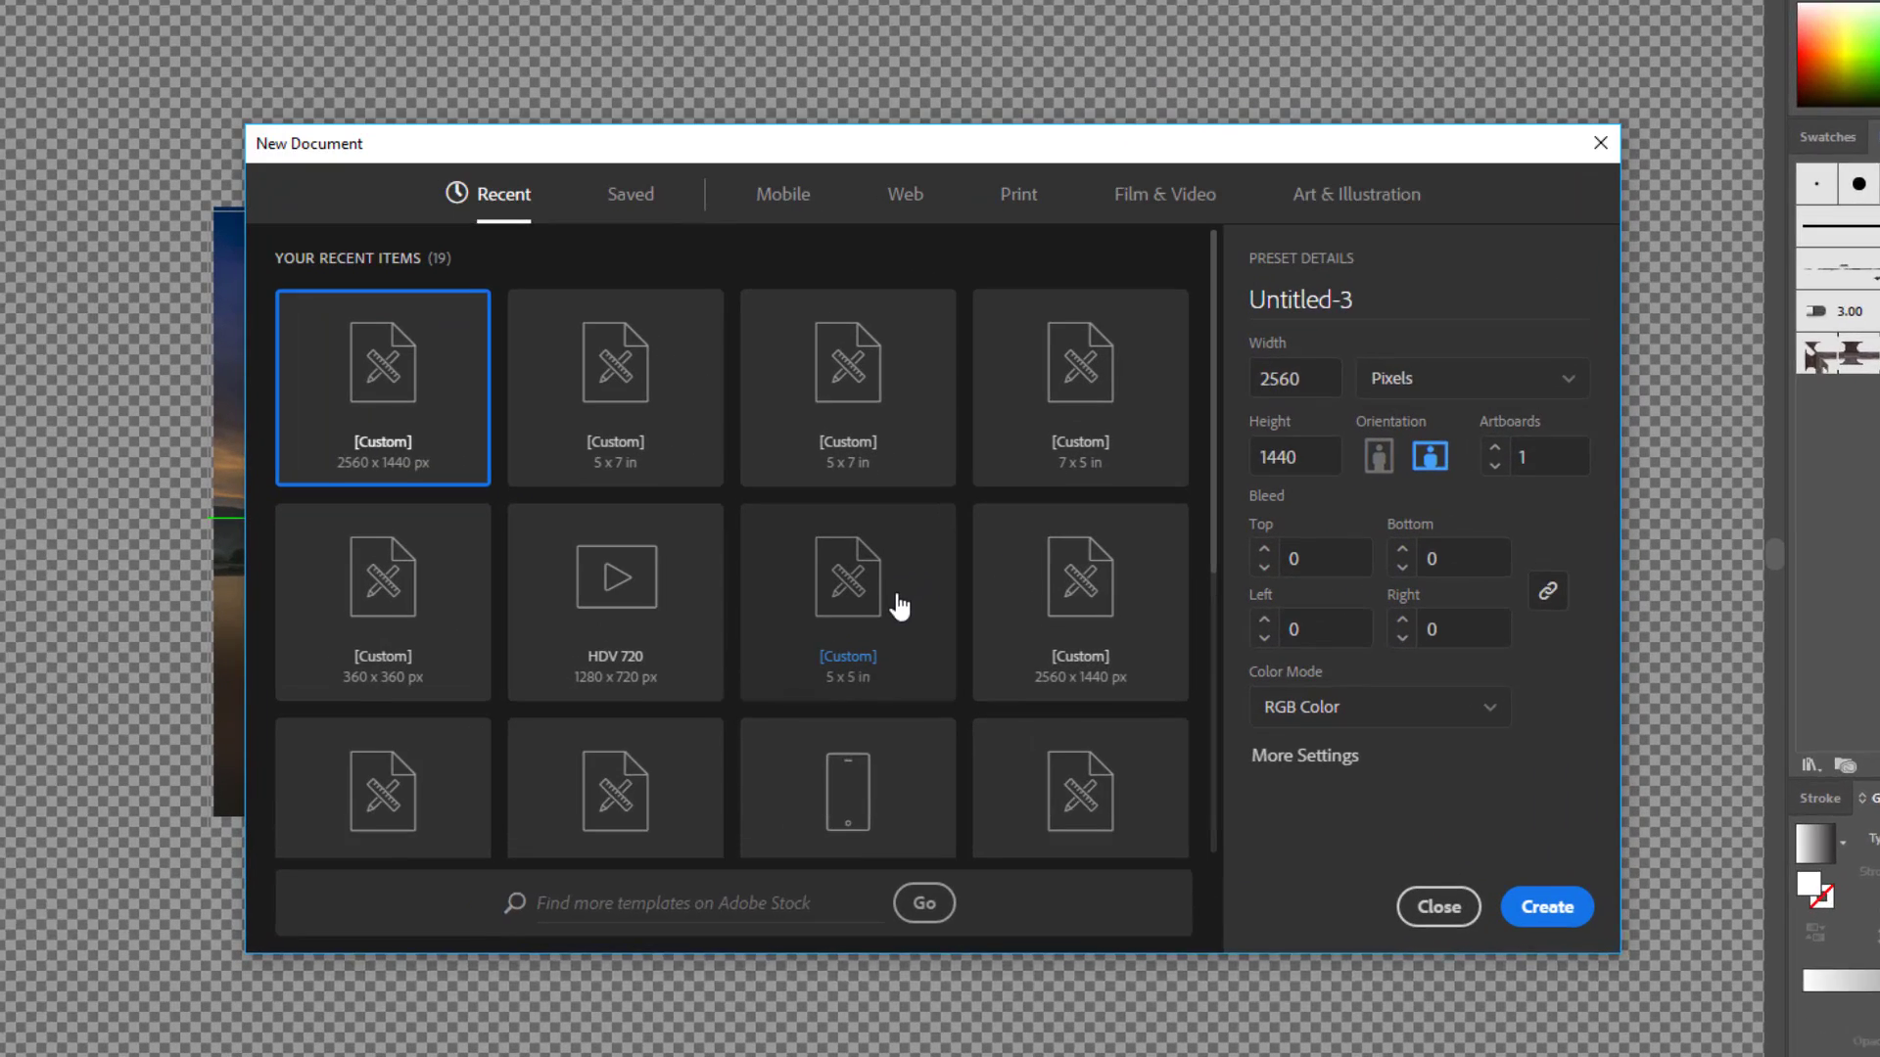
Step: Create a new 5 × 5 inch CMYK document, Untitled-3
{"action": "left_click", "coordinate": [916, 587]}
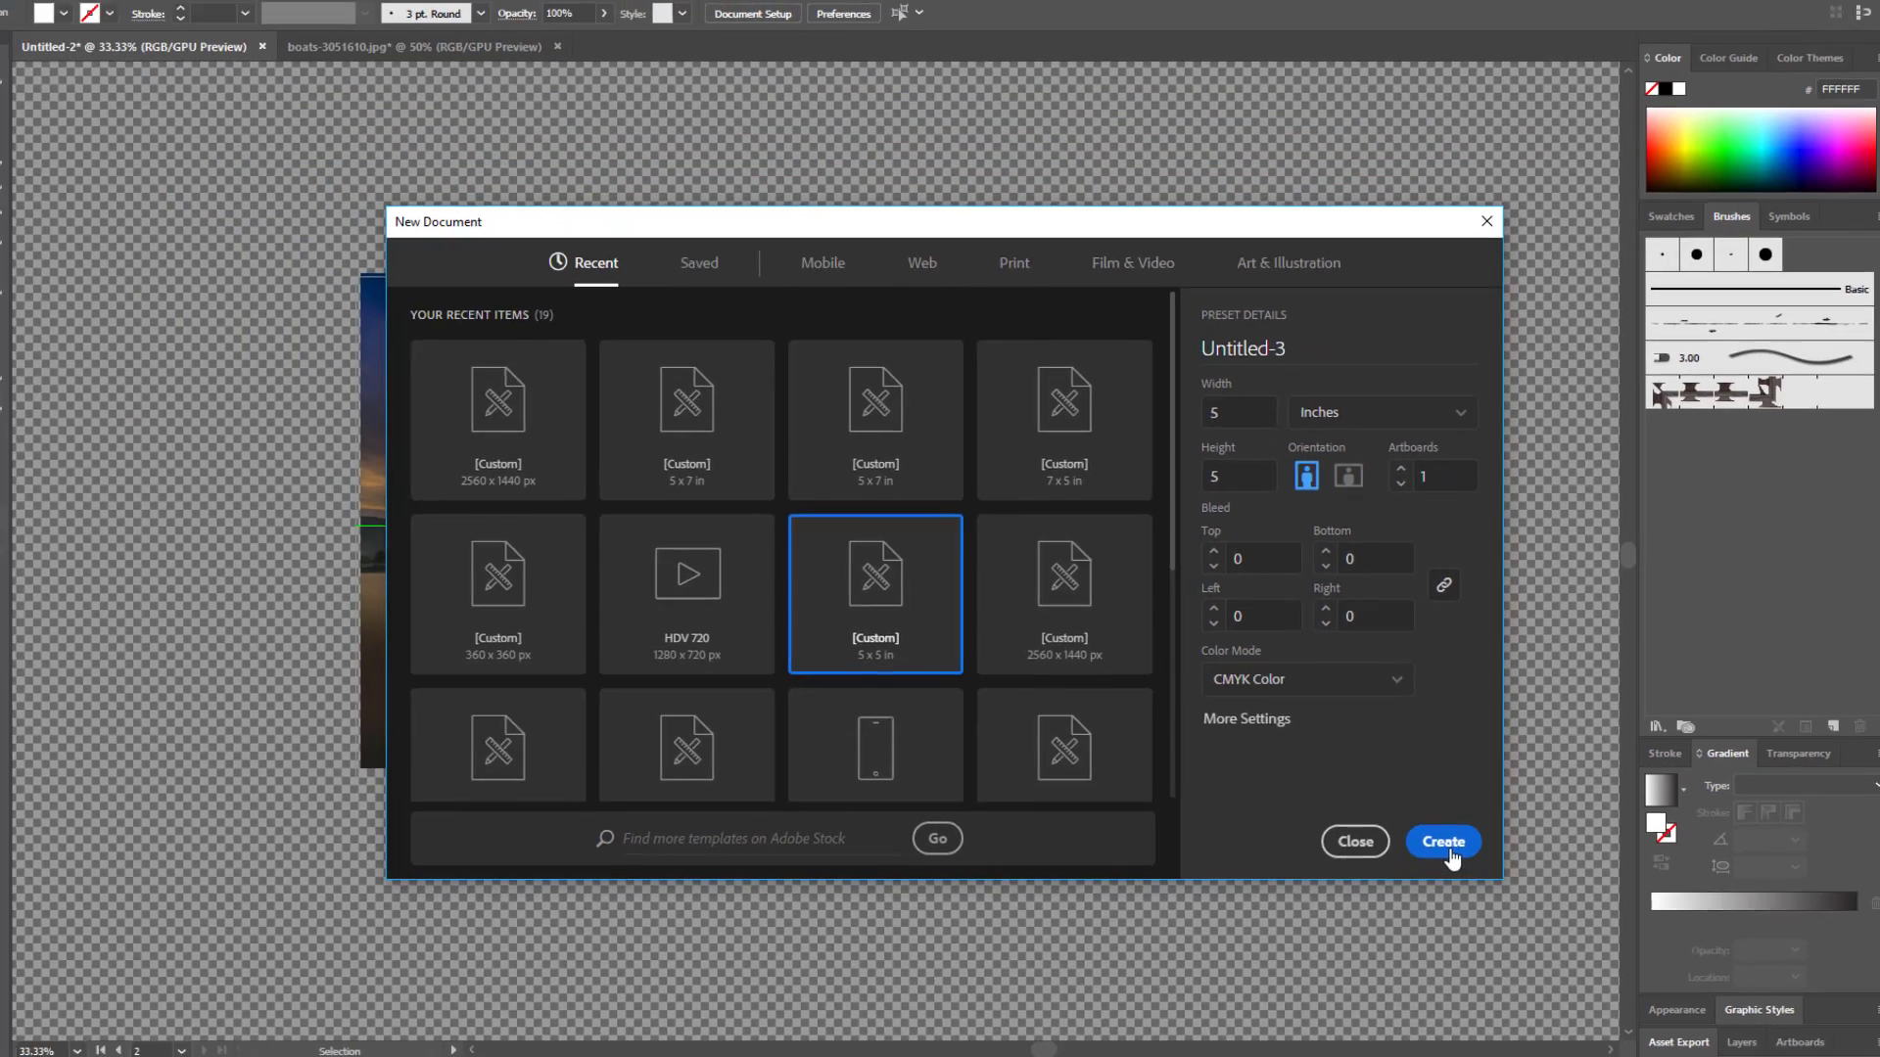
{"action": "left_click", "coordinate": [1609, 946]}
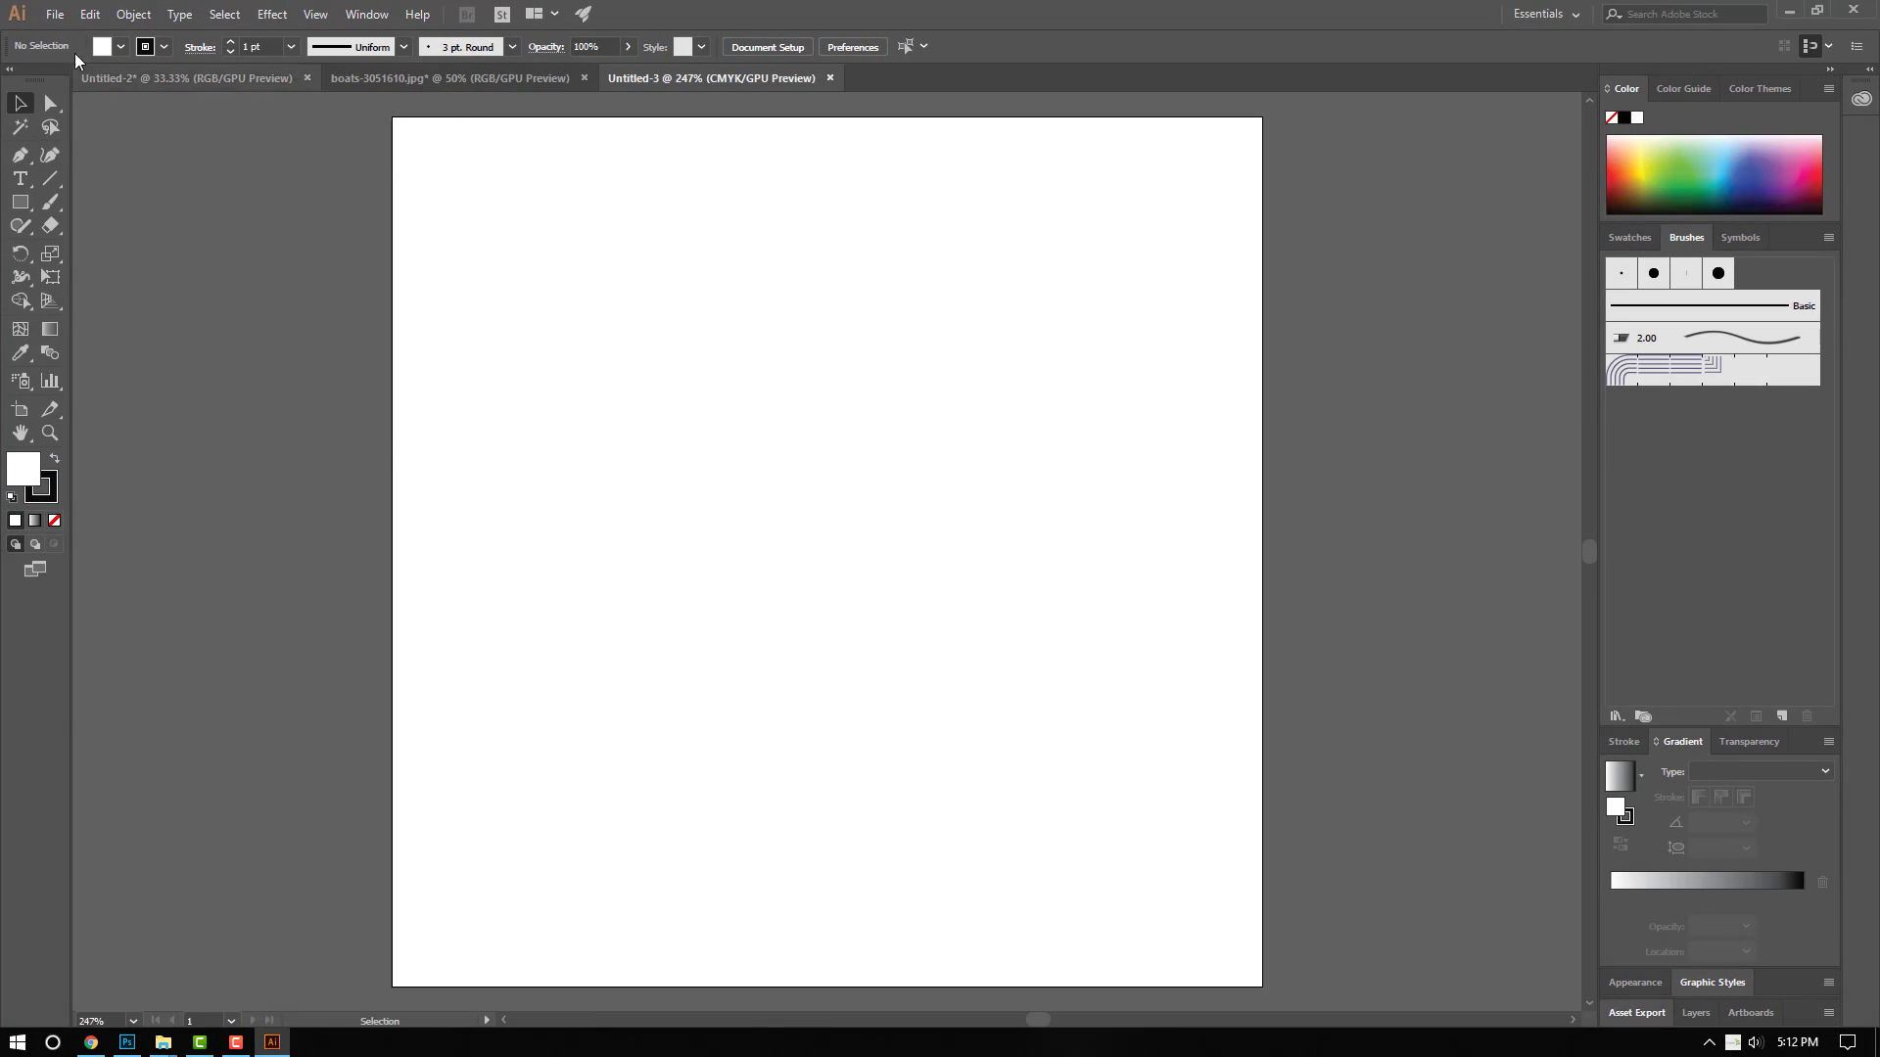
Step: Draw a rectangle covering the whole artboard and fill it orange (#FFAA00)
{"action": "left_click", "coordinate": [20, 204]}
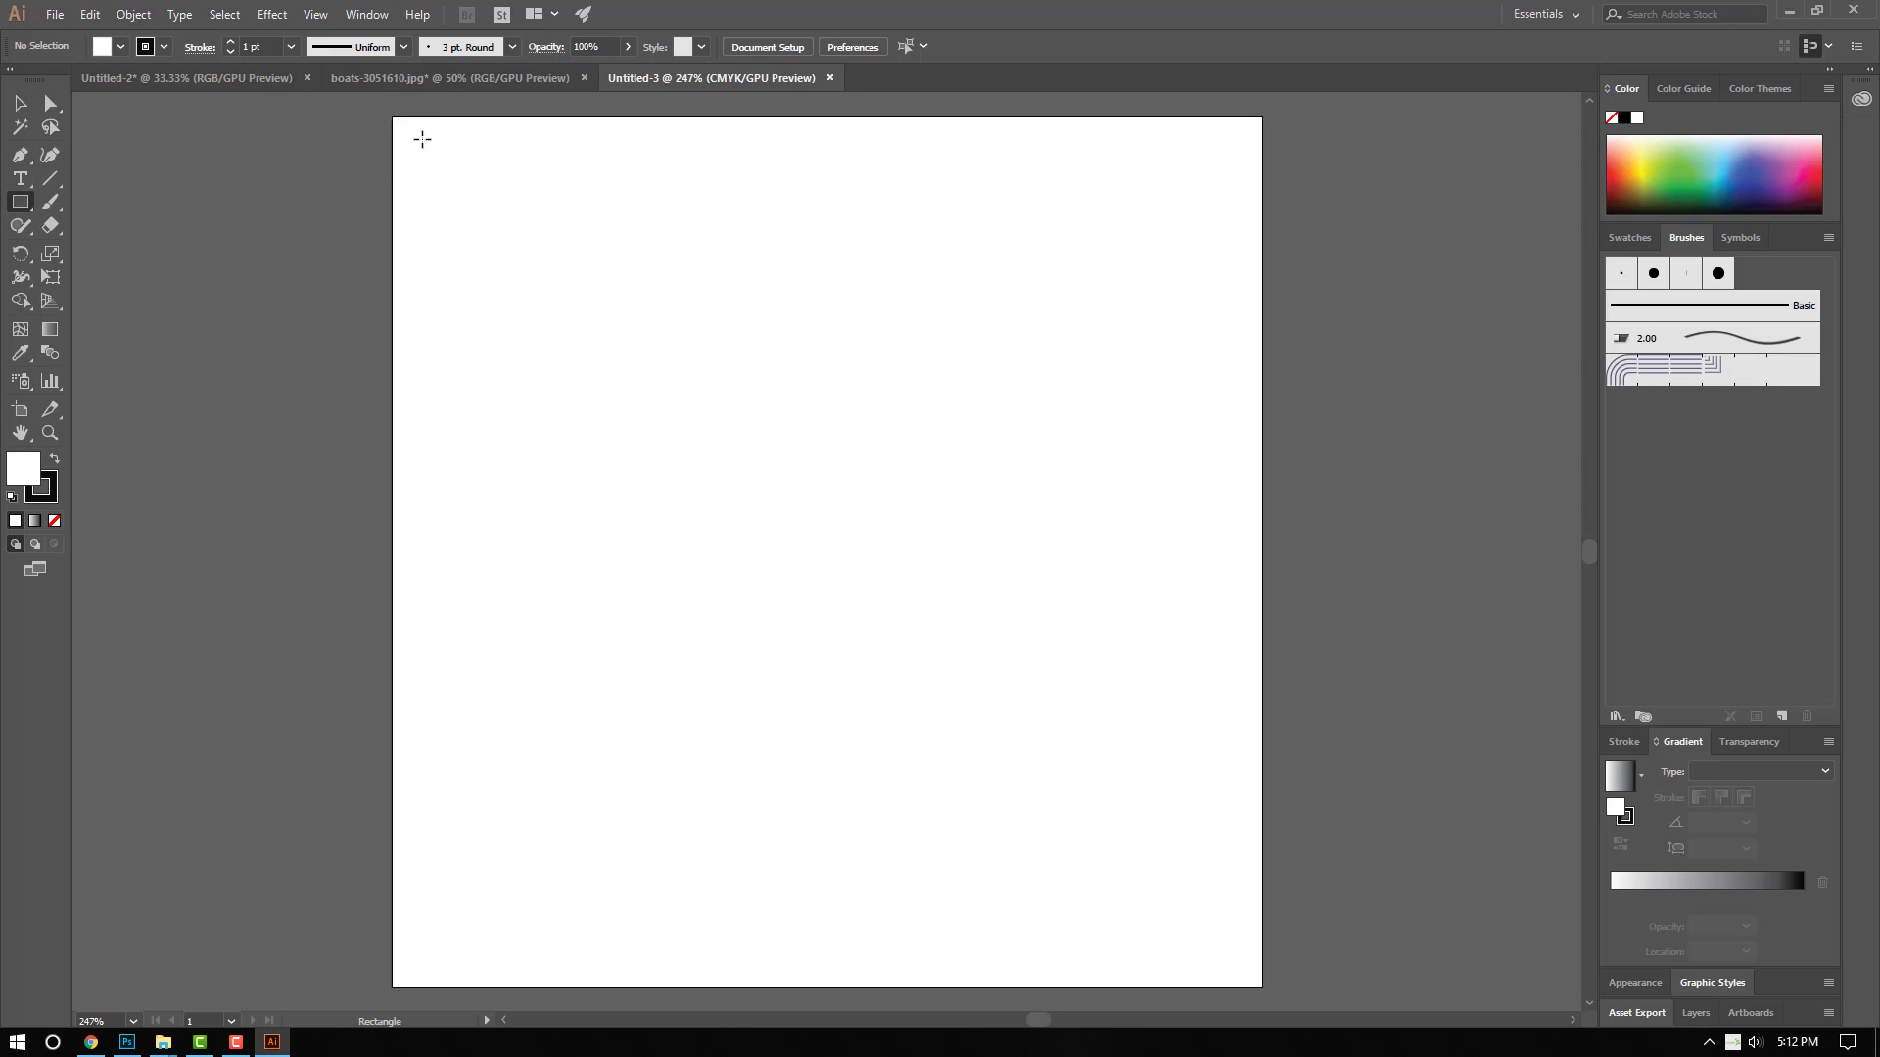
{"action": "left_click_drag", "start_coordinate": [398, 120], "coordinate": [1260, 989]}
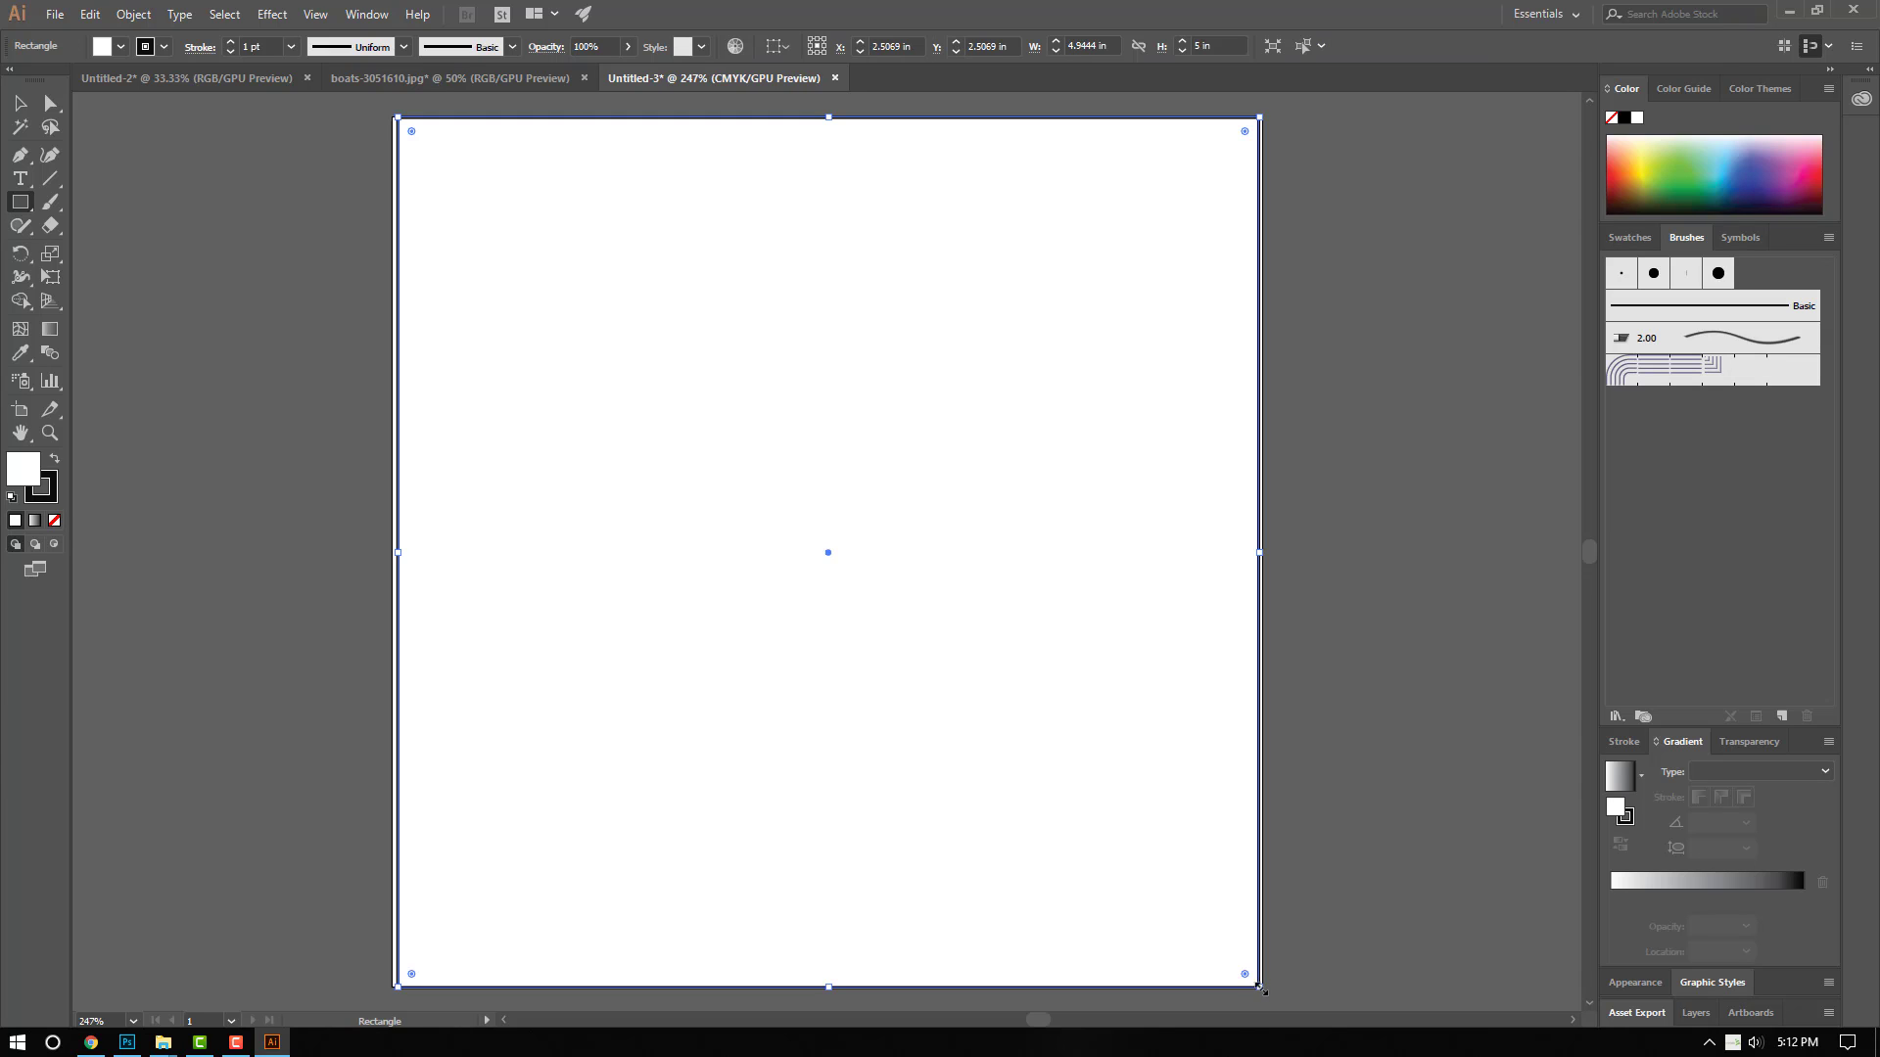
{"action": "double_click", "coordinate": [14, 474]}
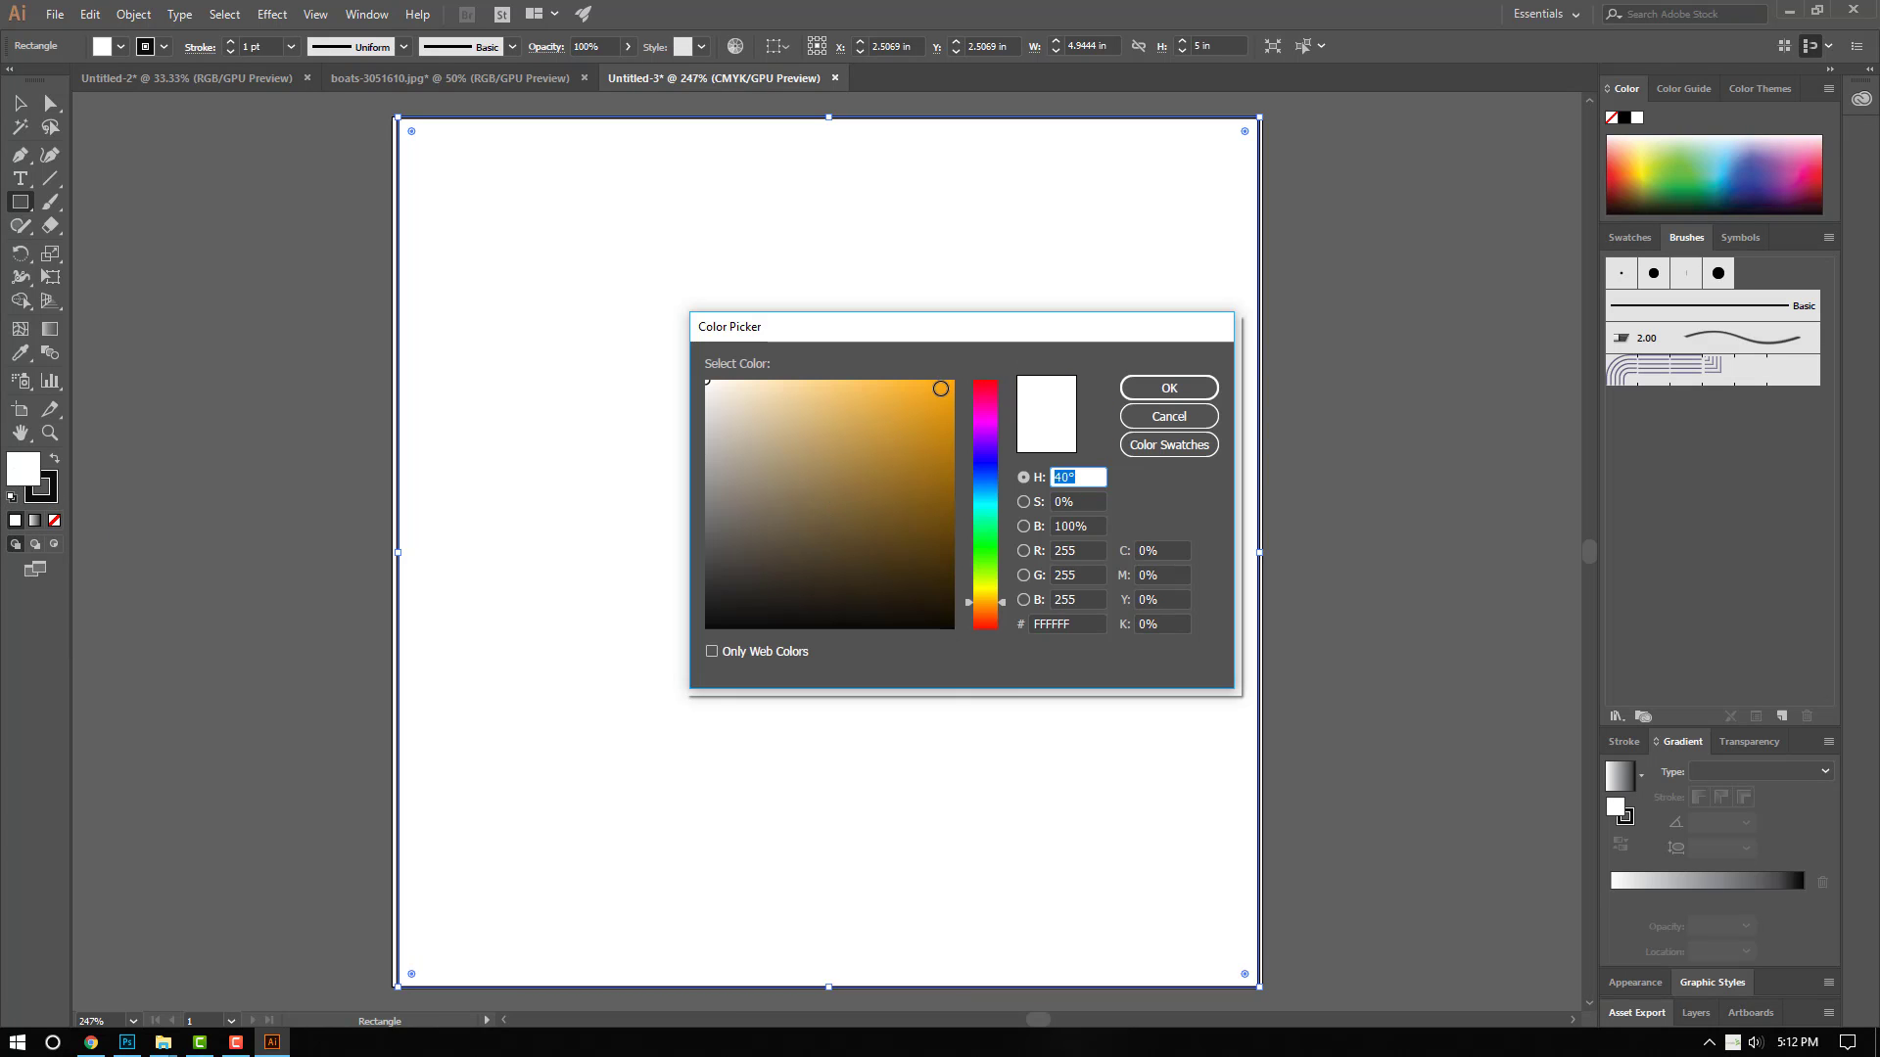
{"action": "left_click_drag", "start_coordinate": [940, 388], "coordinate": [955, 380]}
{"action": "left_click", "coordinate": [1163, 385]}
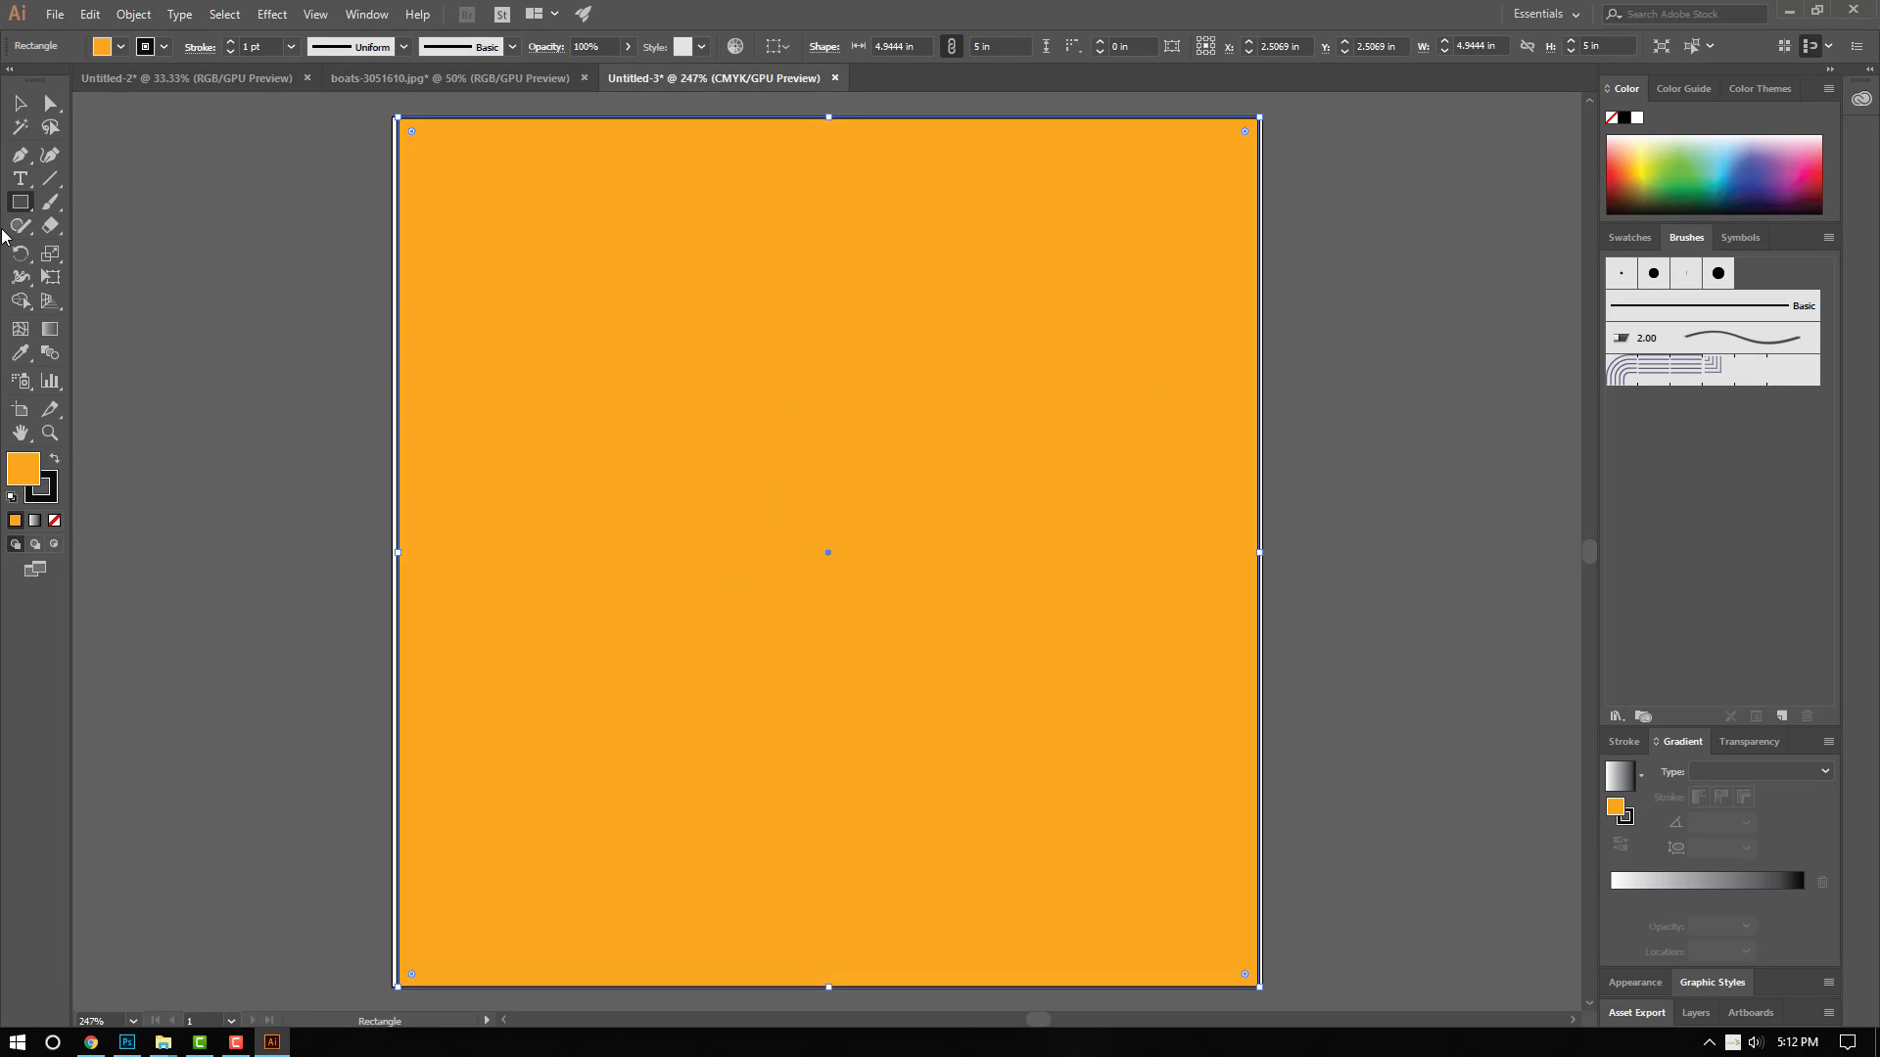
{"action": "left_click", "coordinate": [29, 177]}
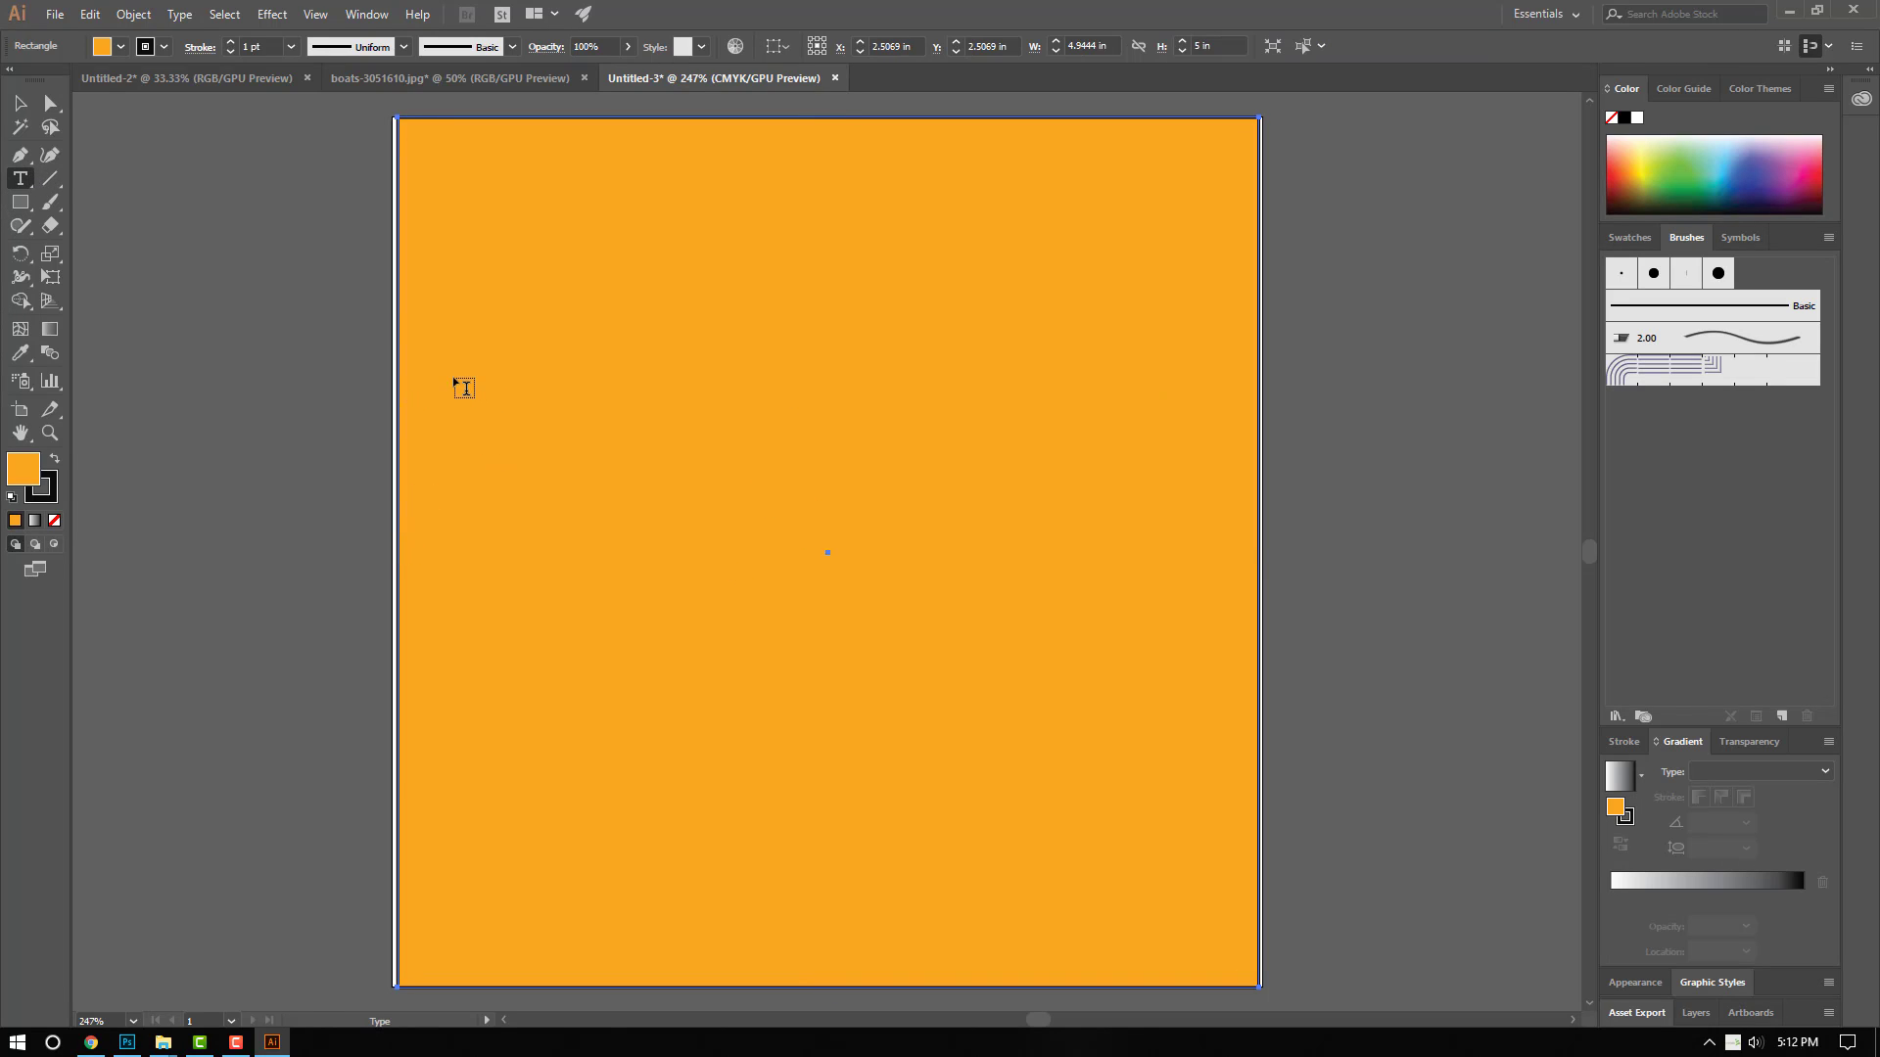
Step: Place a text object, clear the Lorem ipsum placeholder, and set 43 pt Times New Roman
{"action": "left_click", "coordinate": [494, 537]}
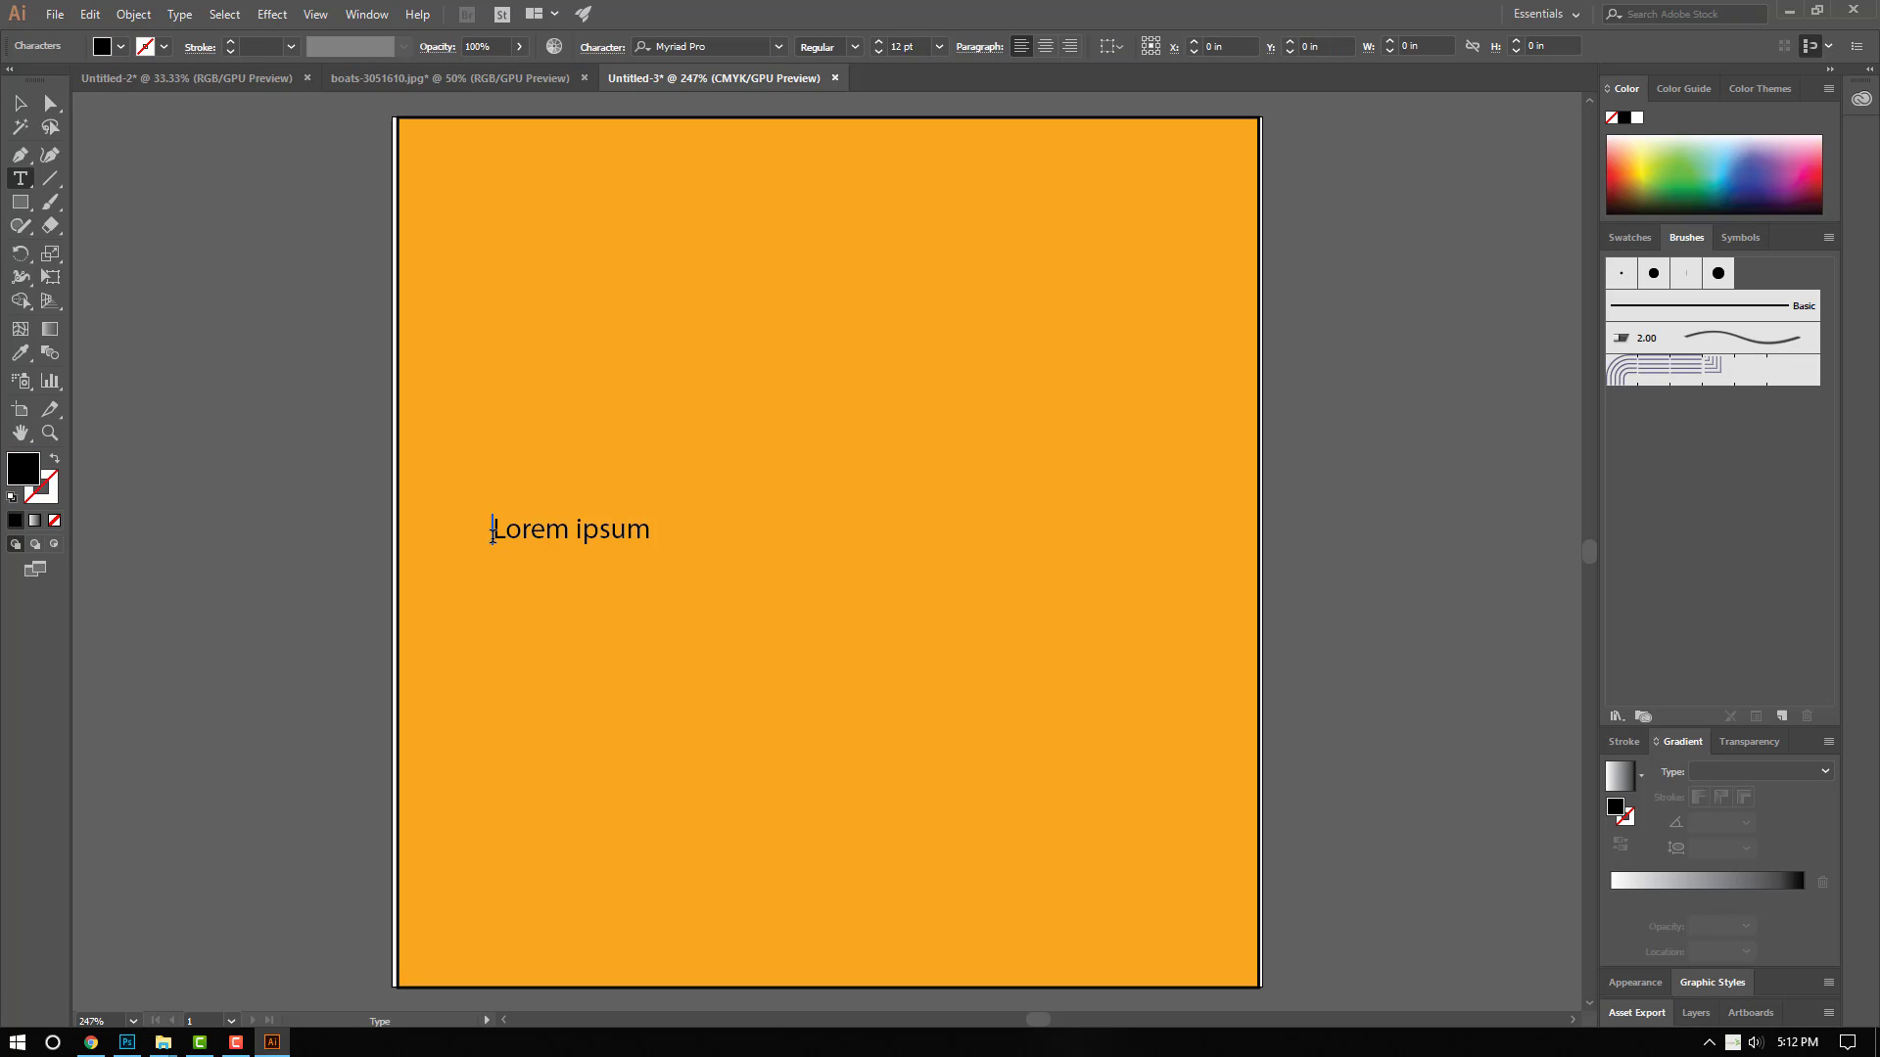
{"action": "left_click_drag", "start_coordinate": [493, 535], "coordinate": [821, 540]}
{"action": "key", "text": "BackSpace"}
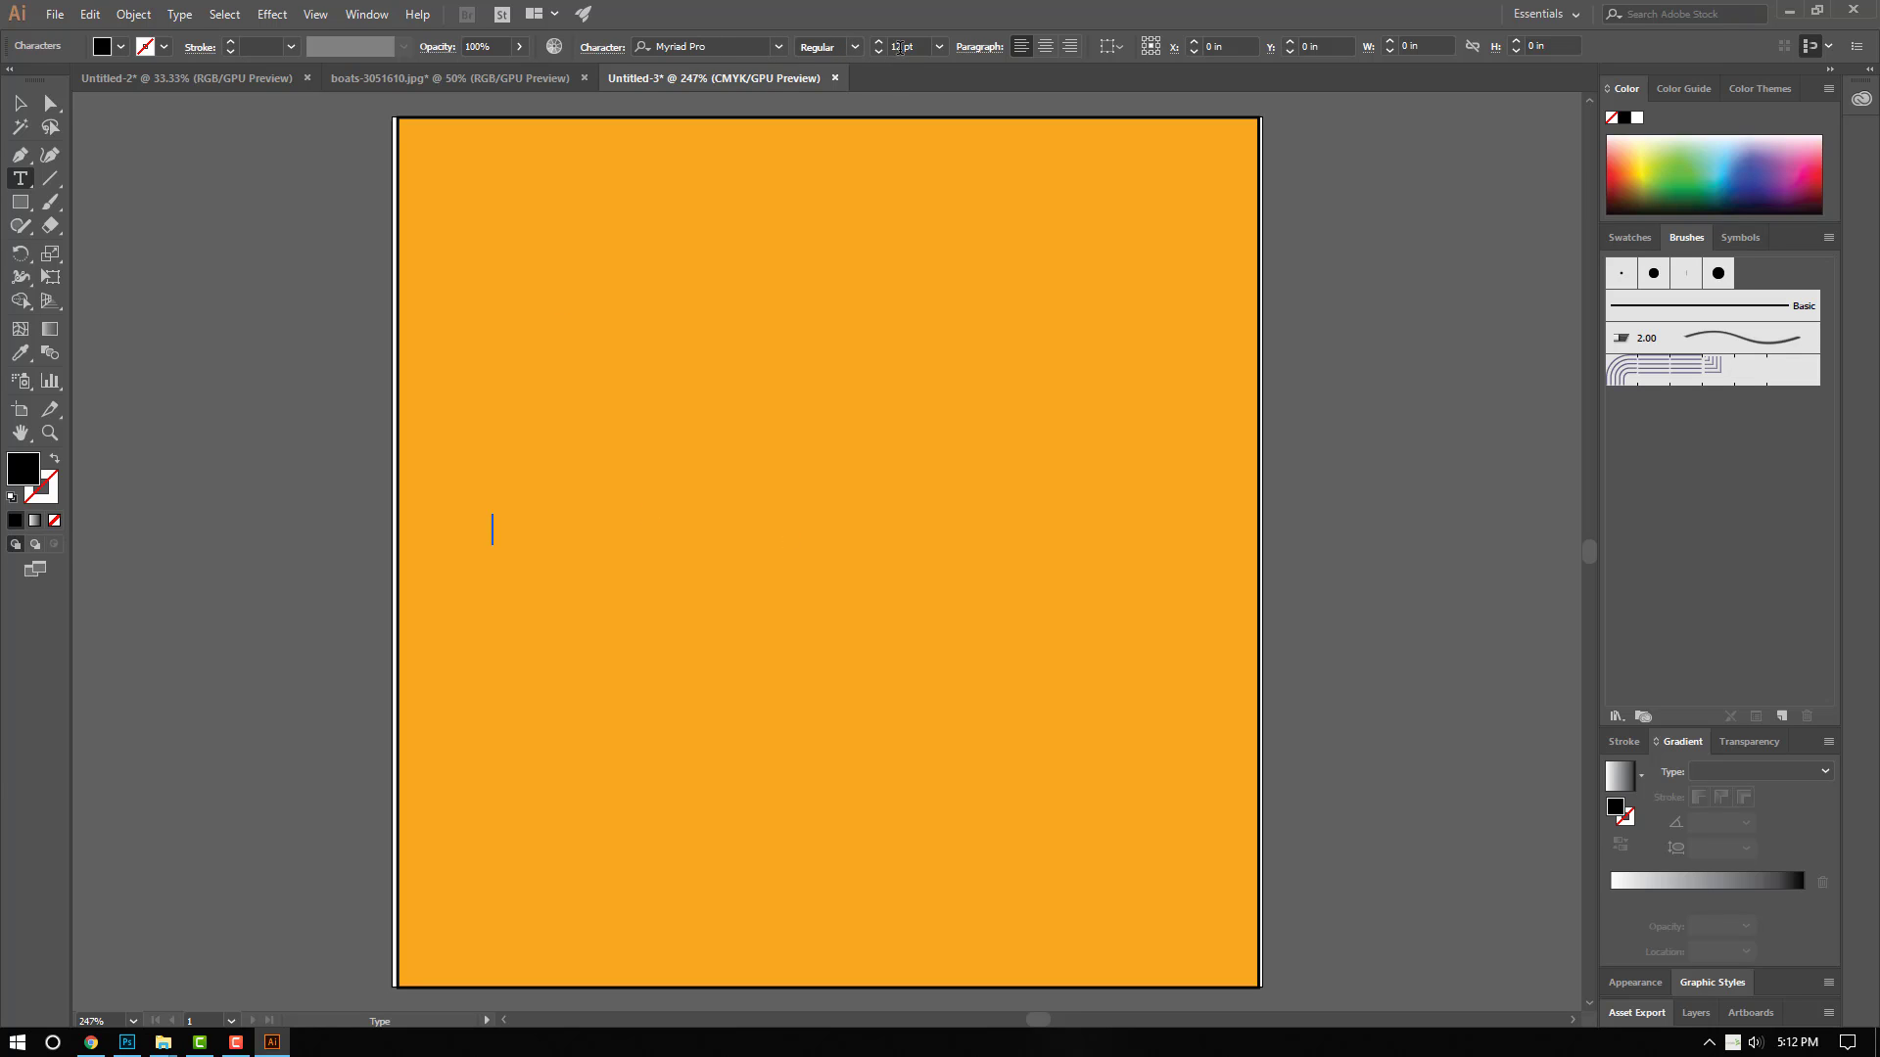
{"action": "left_click", "coordinate": [880, 43]}
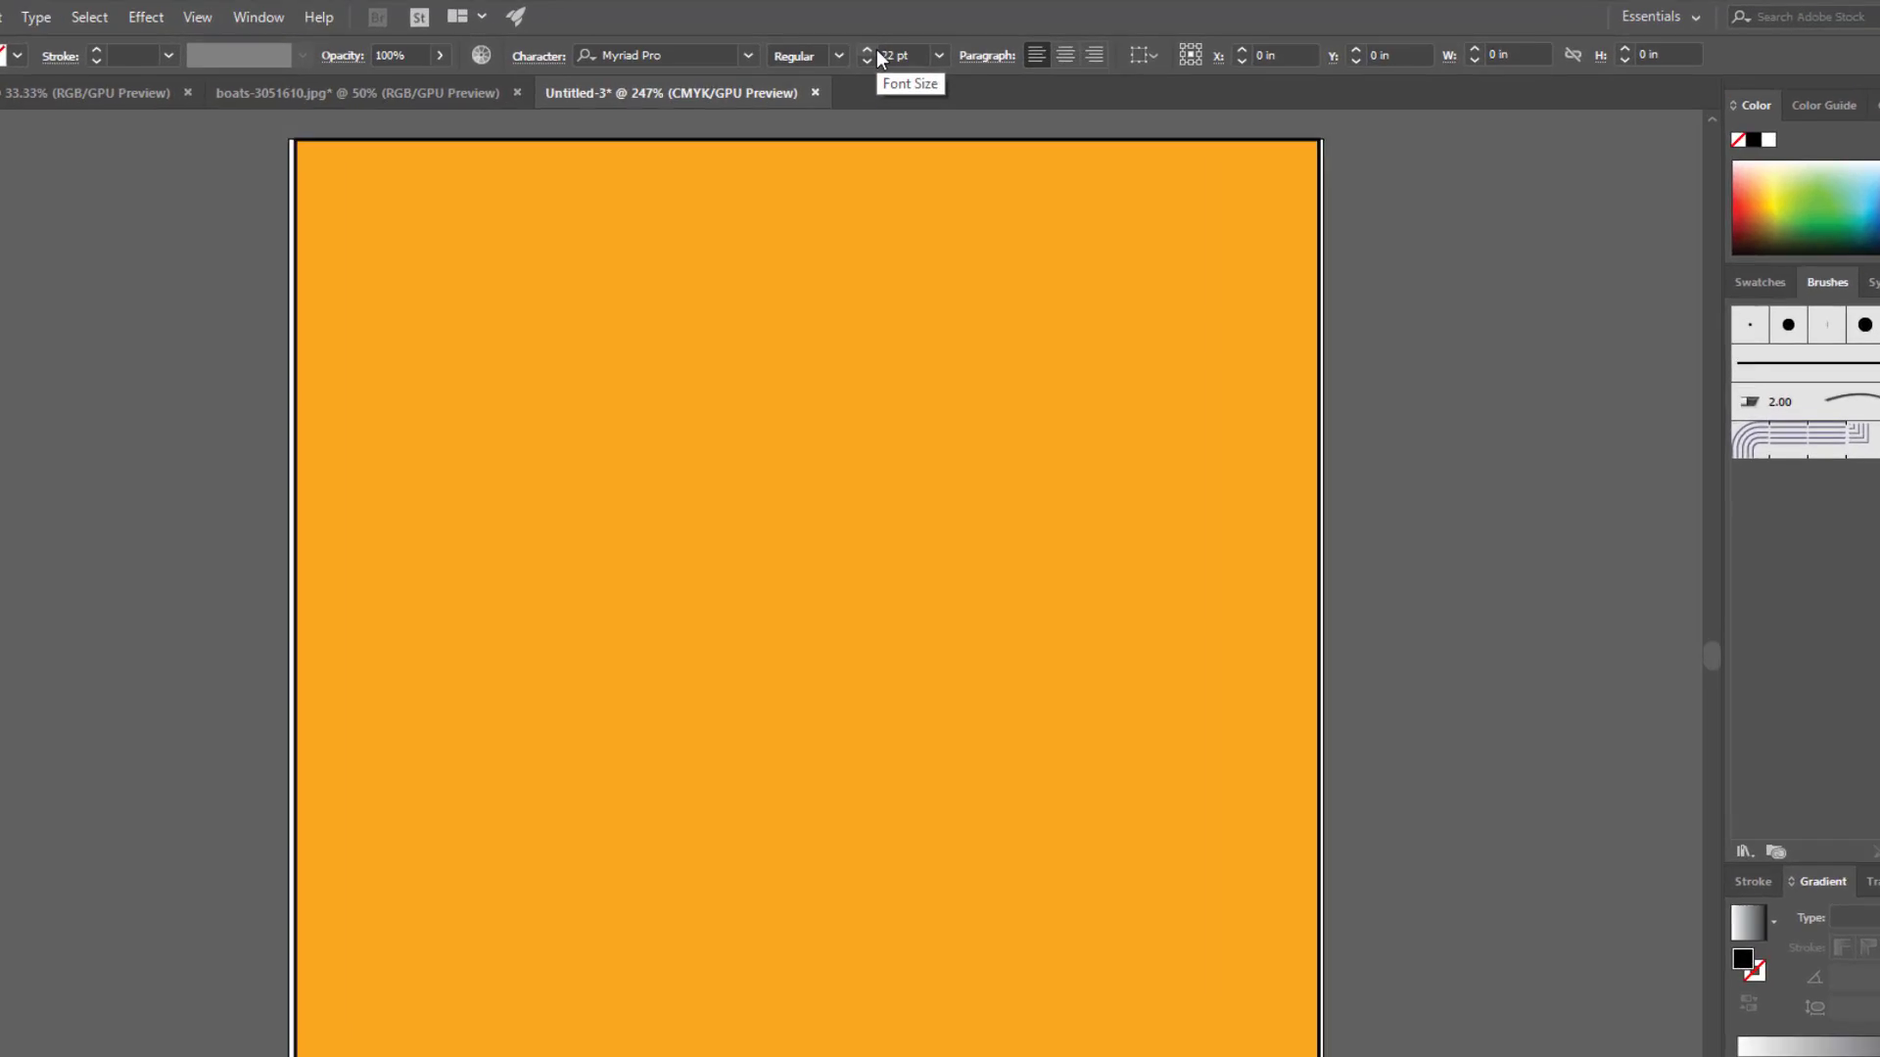
{"action": "left_click", "coordinate": [879, 43]}
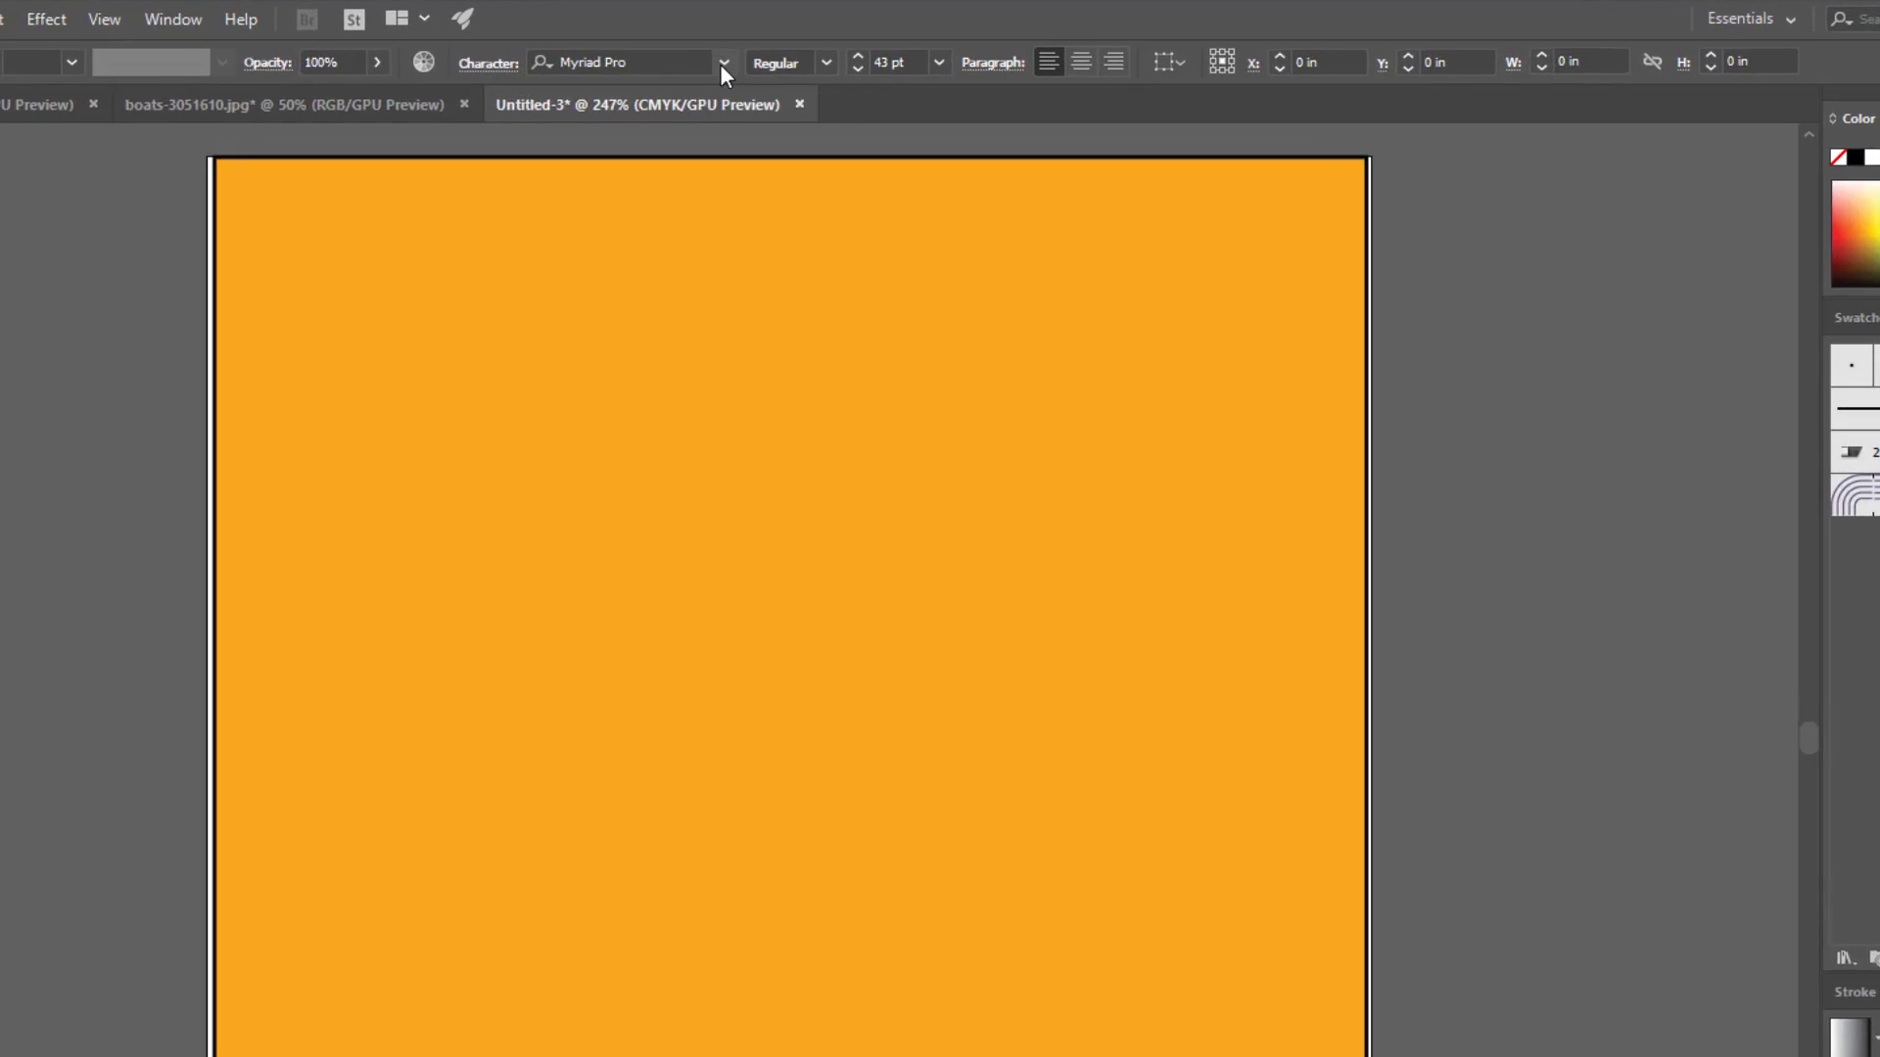
{"action": "type", "text": "43"}
{"action": "left_click", "coordinate": [778, 47]}
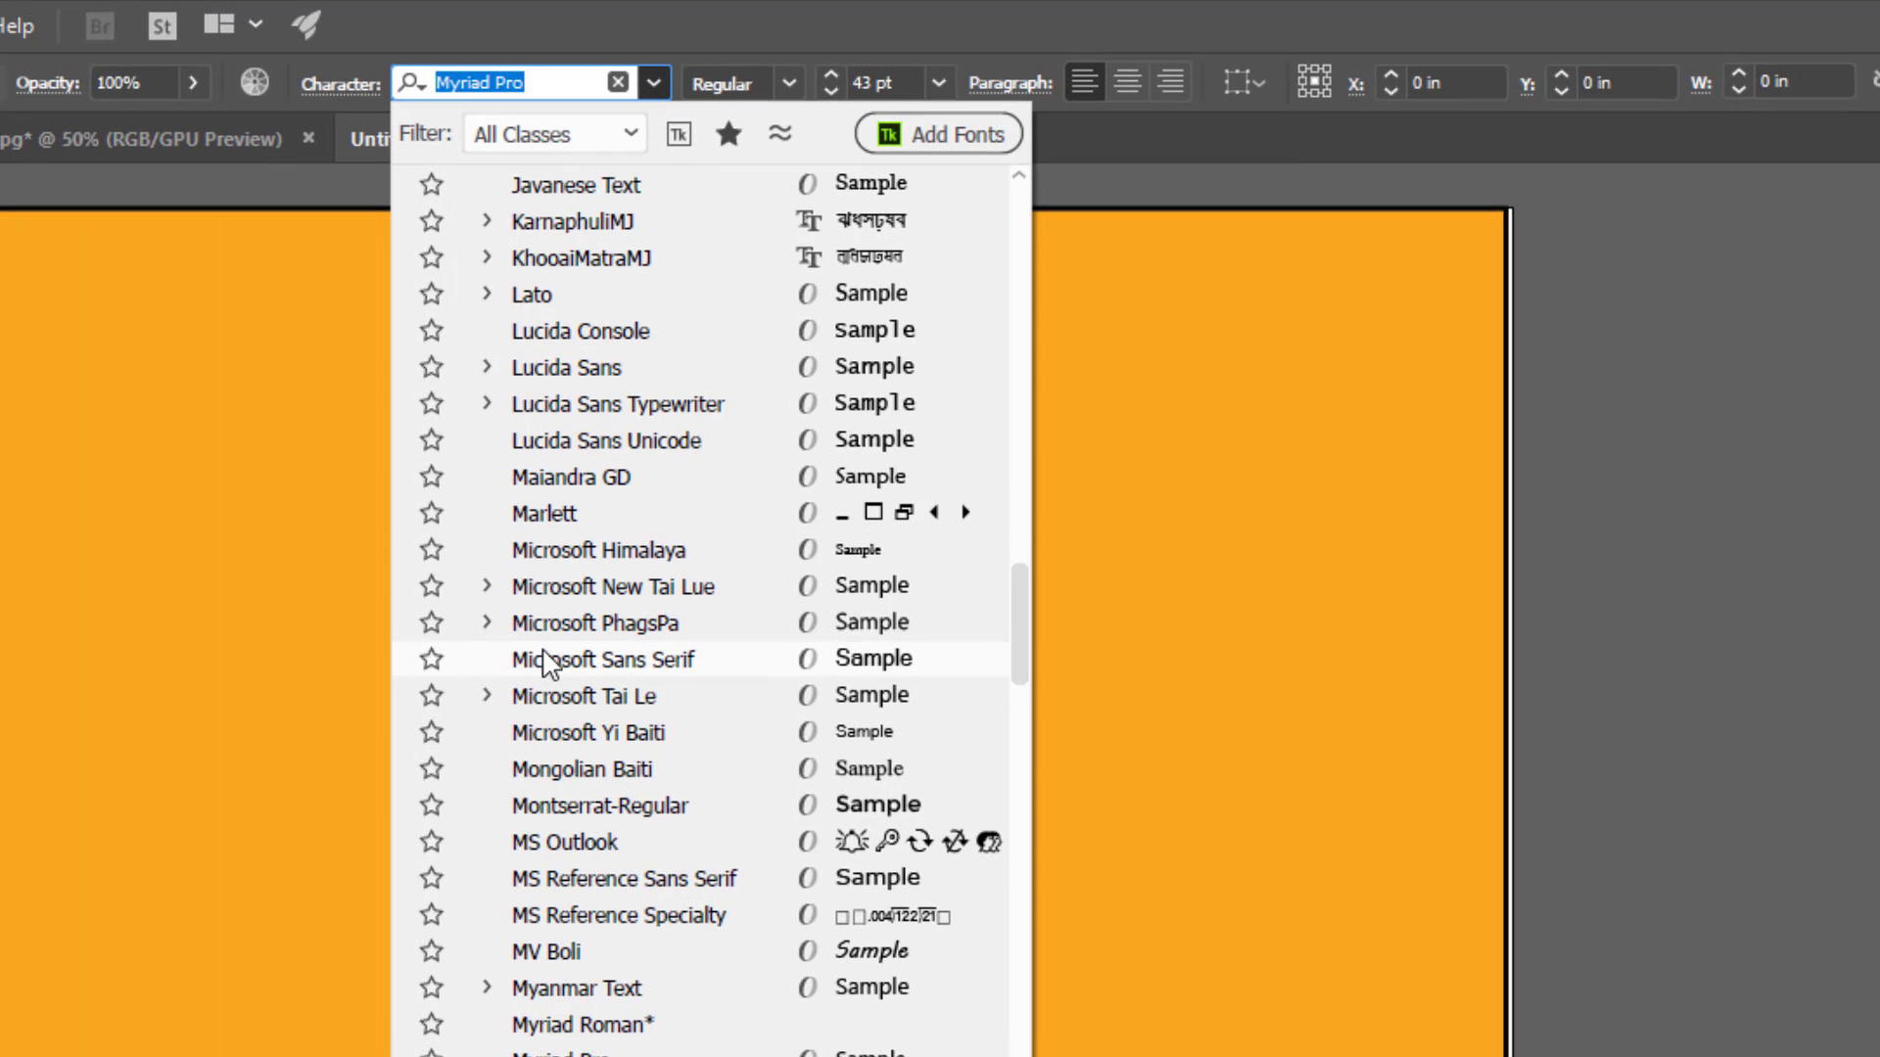
{"action": "scroll", "coordinate": [545, 699], "scroll_direction": "down", "scroll_amount": 4}
{"action": "key", "text": "Escape"}
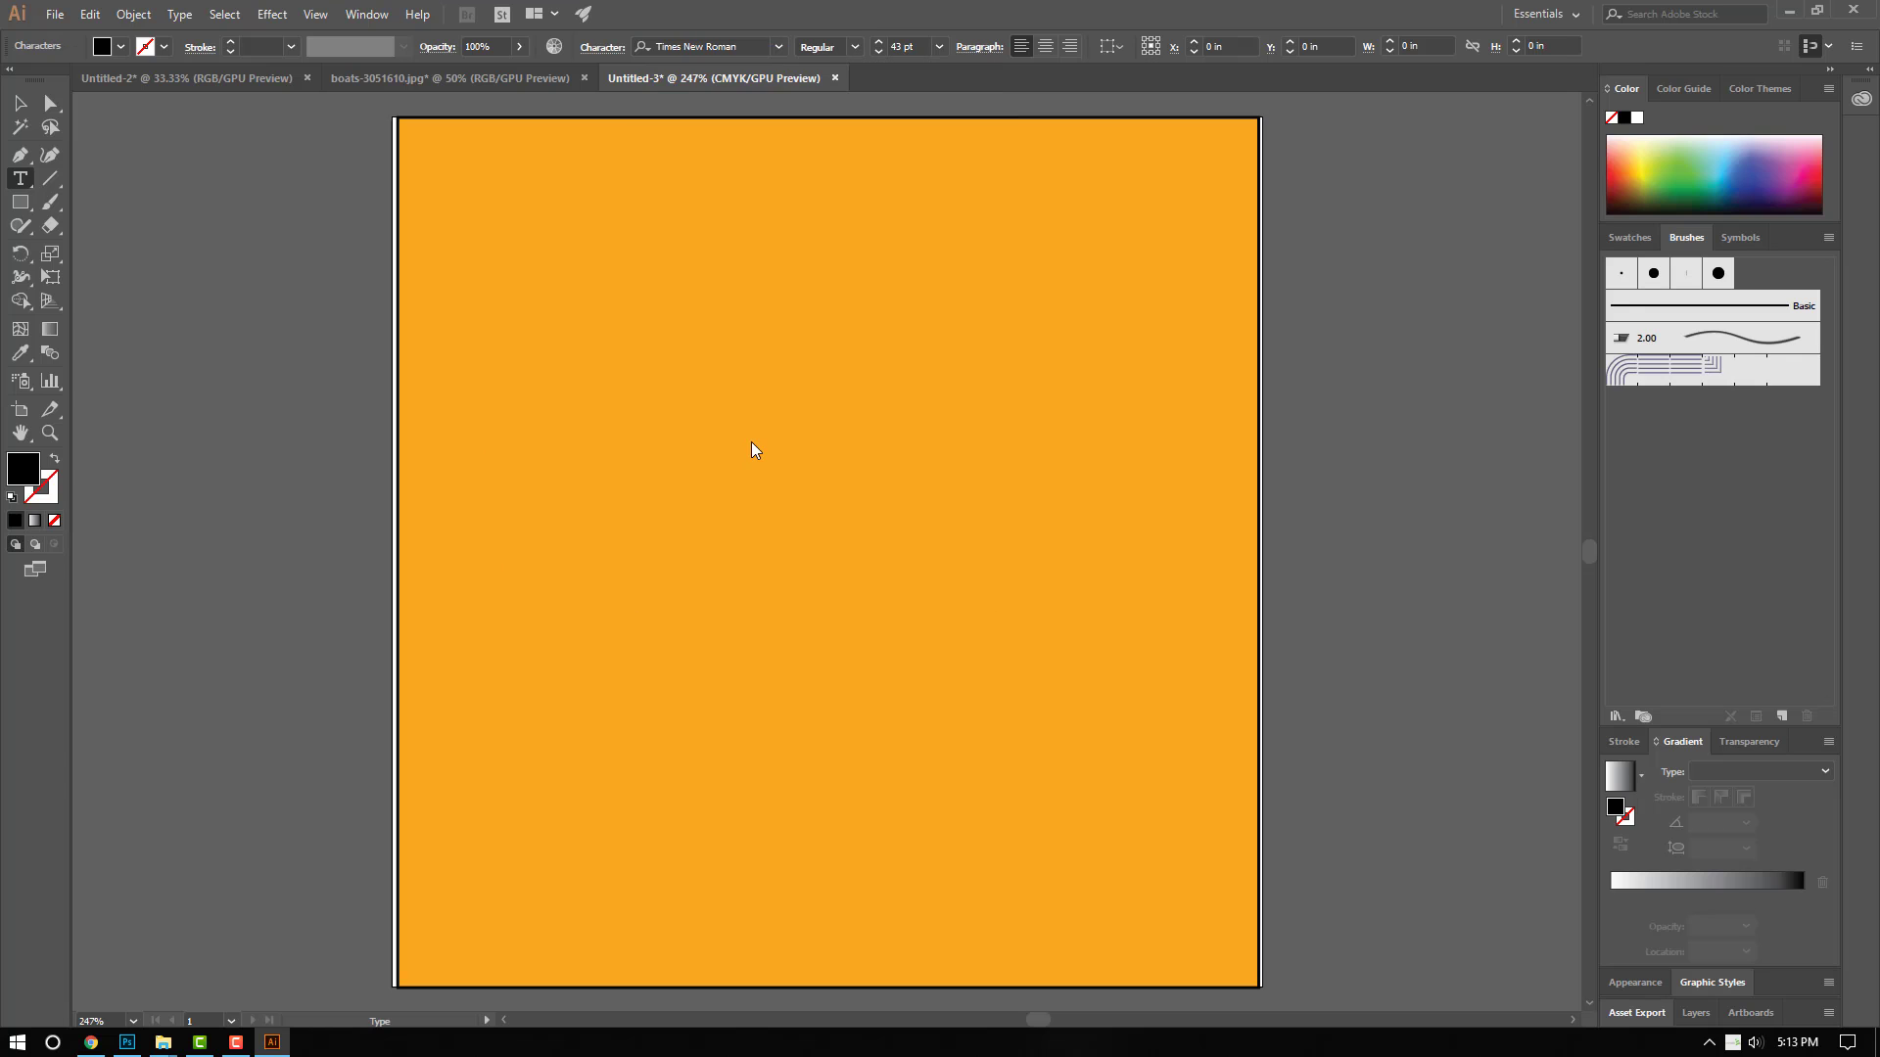
Step: Type 'Test Channel' on the orange square and finish editing the text
{"action": "left_click", "coordinate": [493, 544]}
{"action": "type", "text": "t"}
{"action": "key", "text": "BackSpace"}
{"action": "type", "text": "T"}
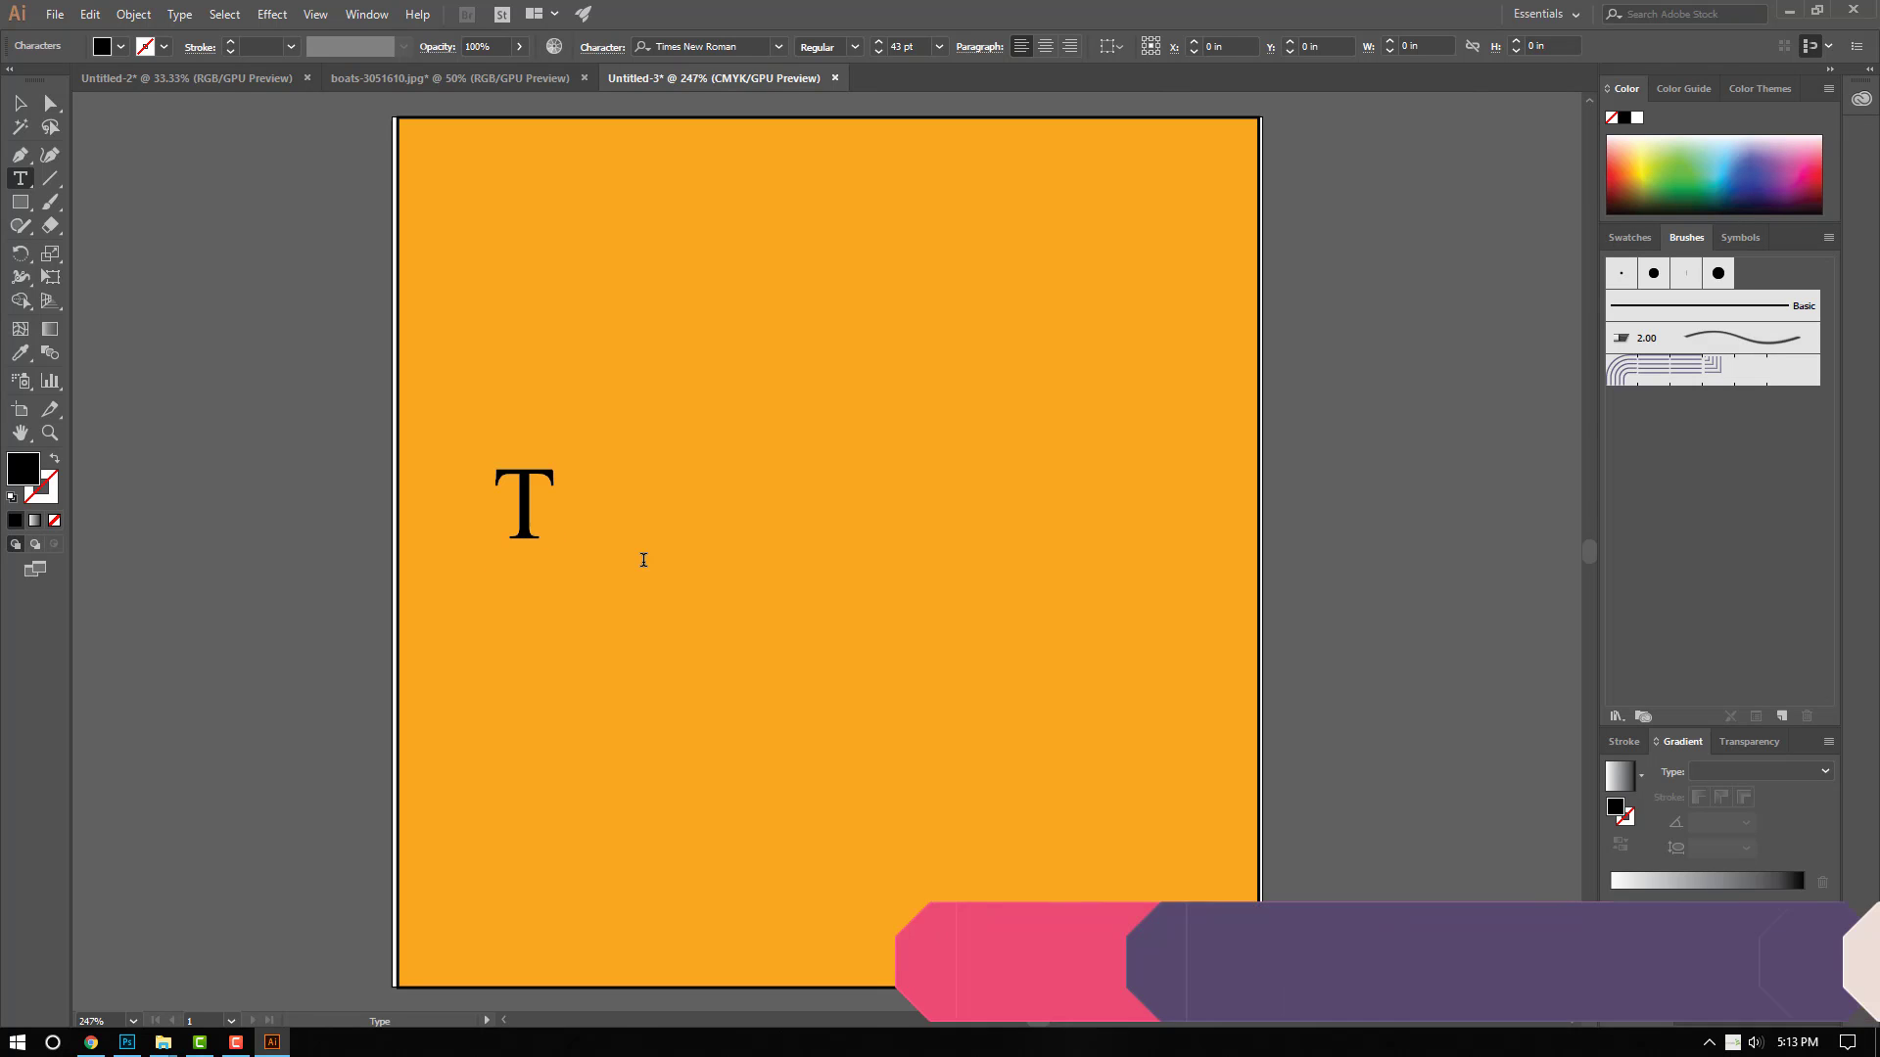
{"action": "type", "text": "est "}
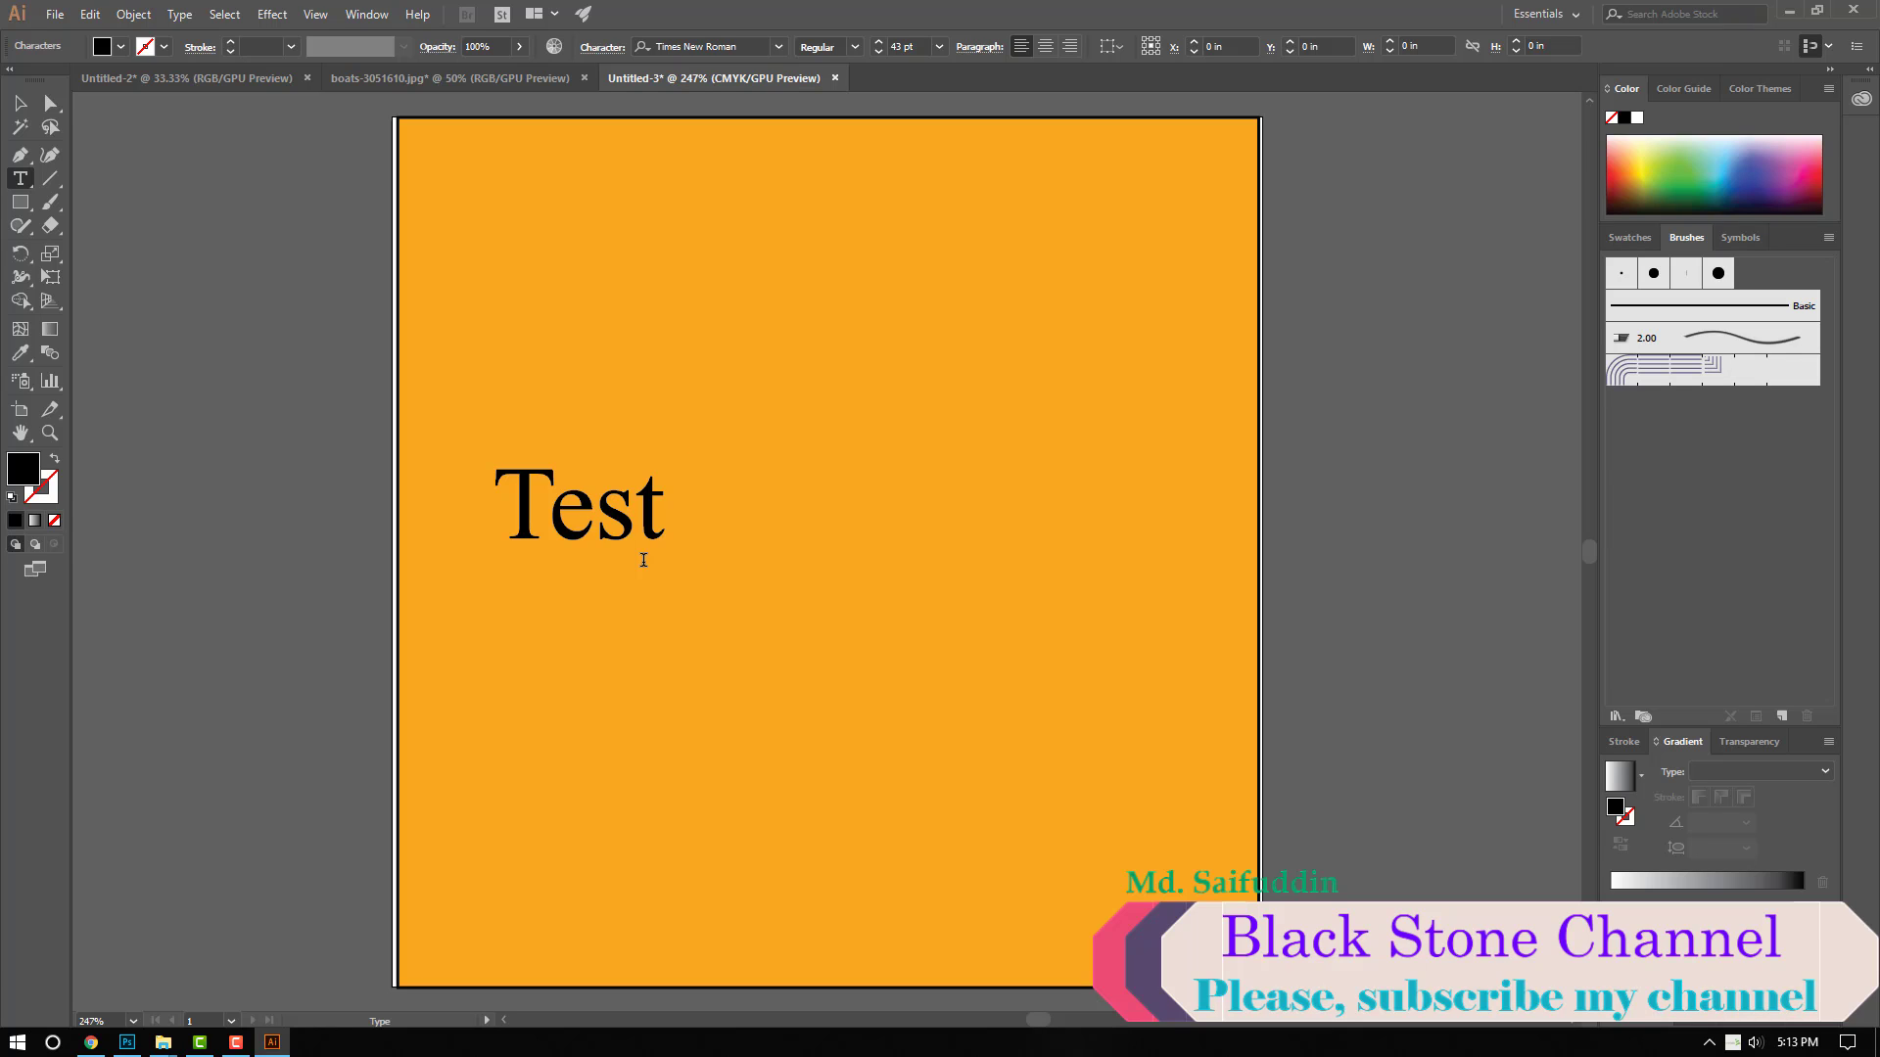
{"action": "type", "text": "Chan"}
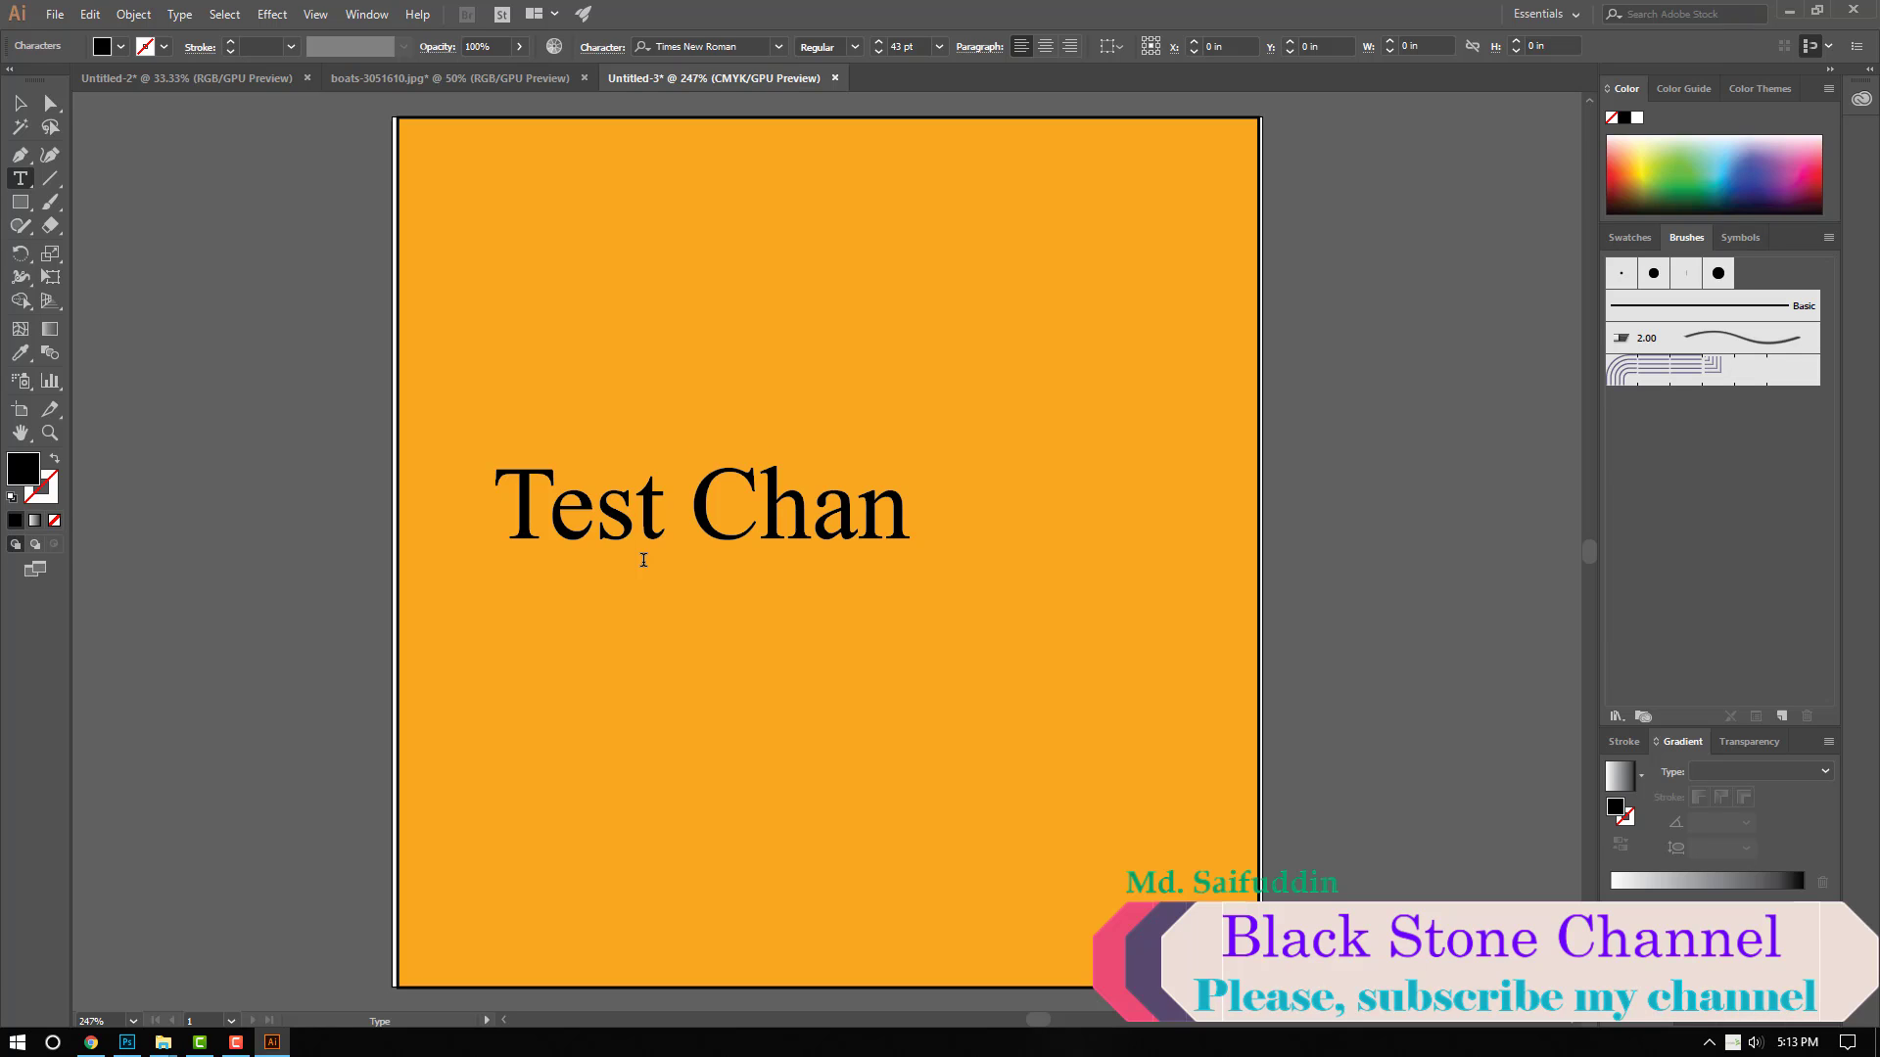
{"action": "type", "text": "nel"}
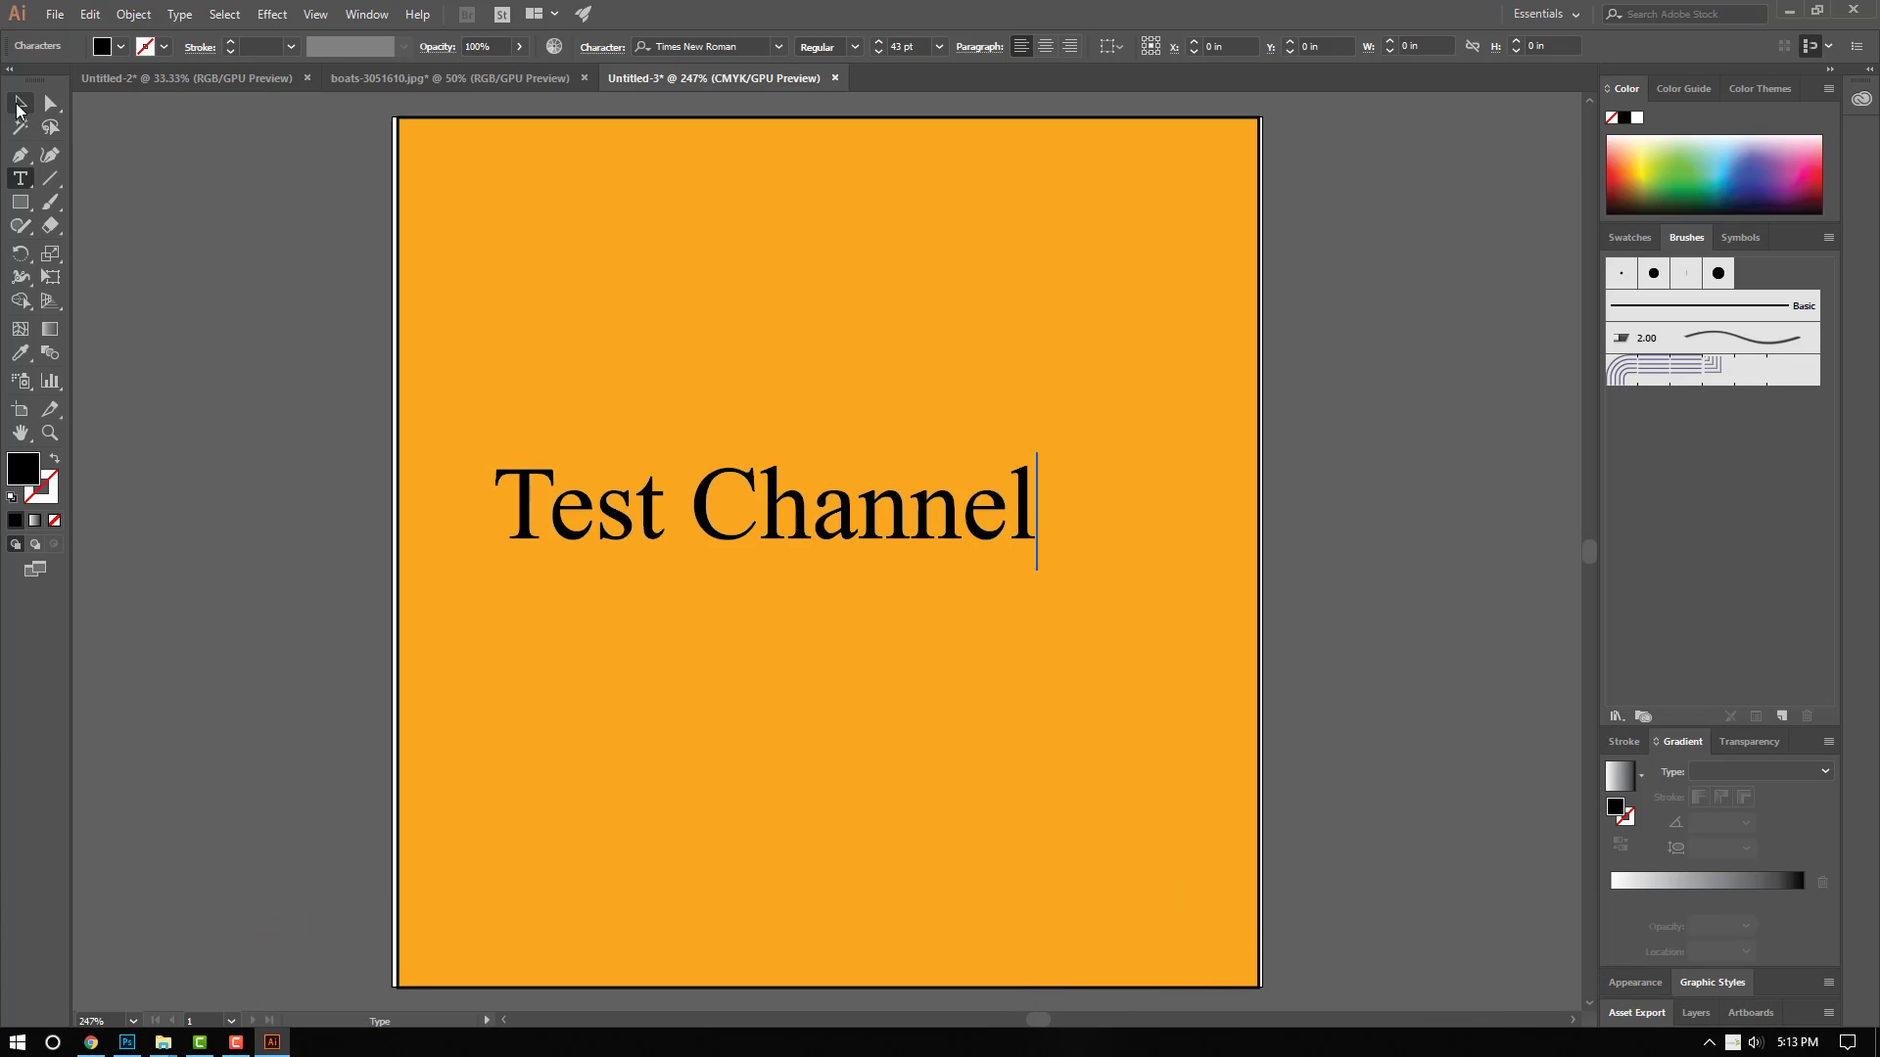
{"action": "key", "text": "Escape"}
Step: Centre the Test Channel text on the orange square, then bring up the File commands
{"action": "left_click_drag", "start_coordinate": [620, 511], "coordinate": [672, 539]}
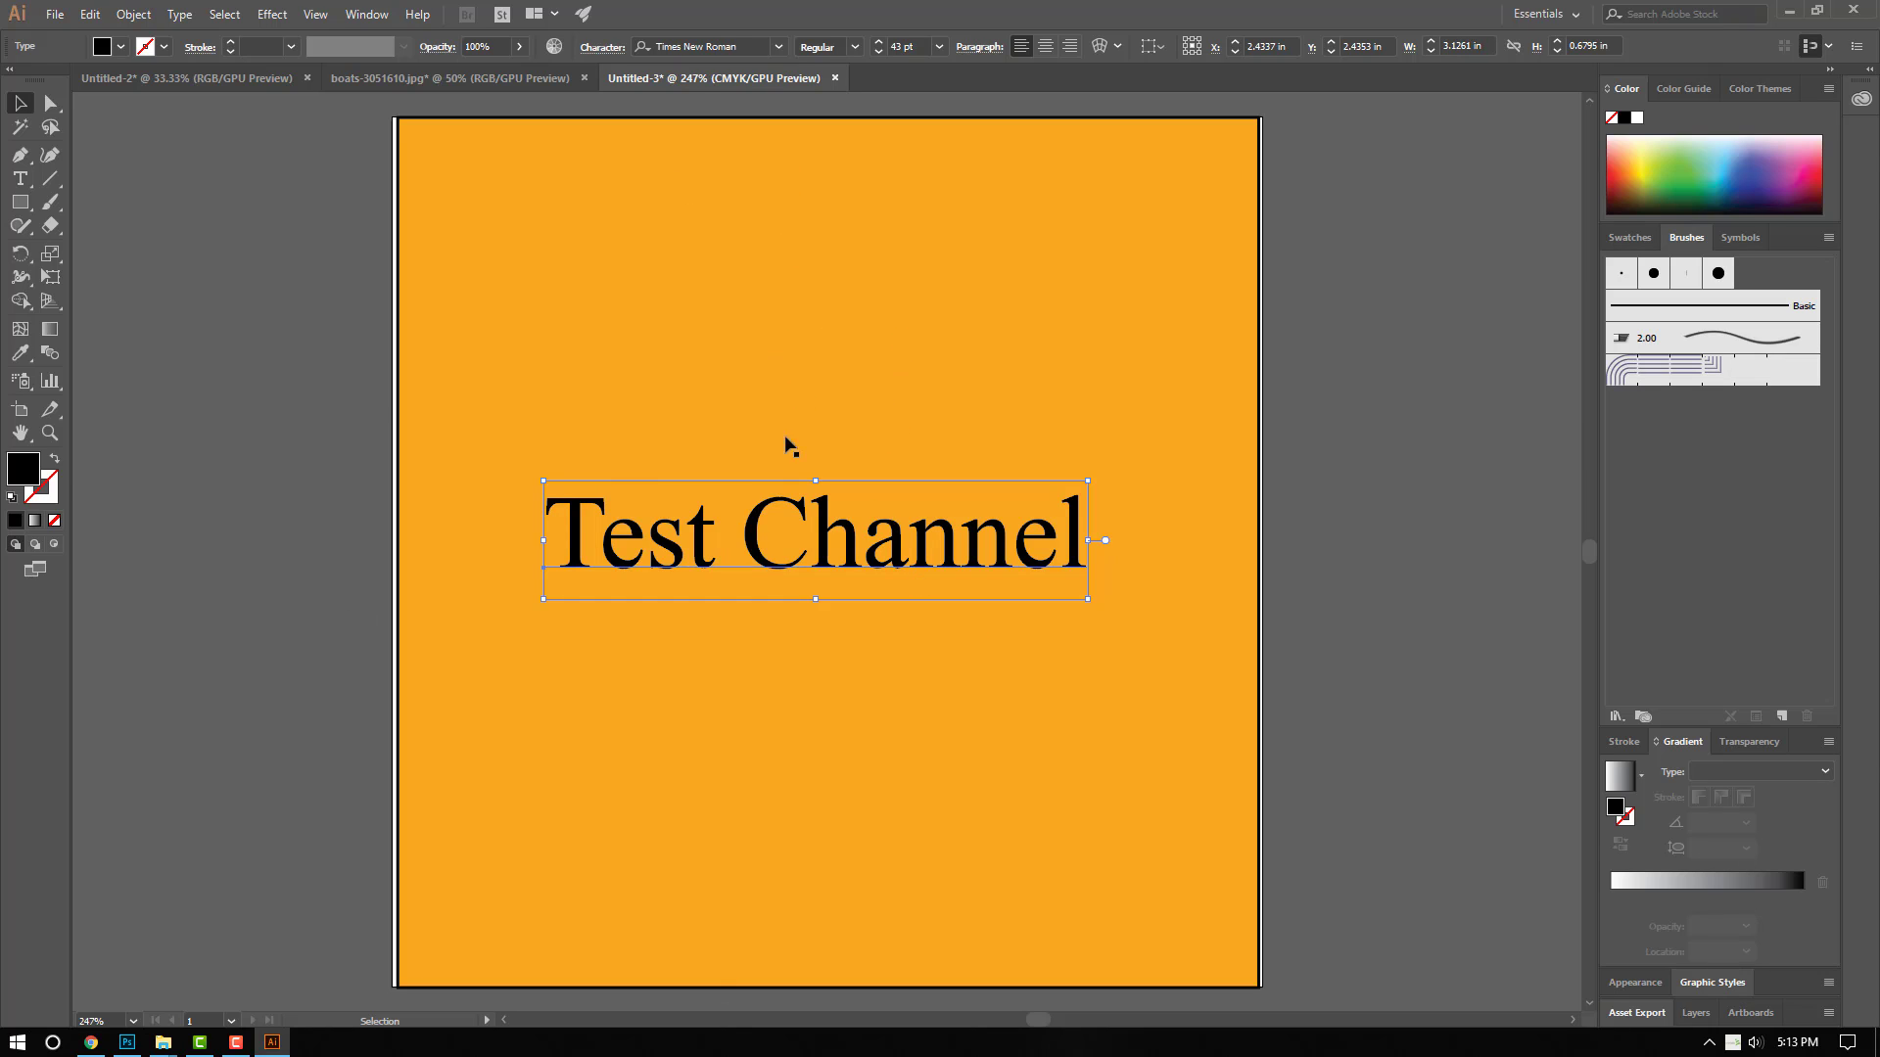
{"action": "left_click", "coordinate": [61, 18]}
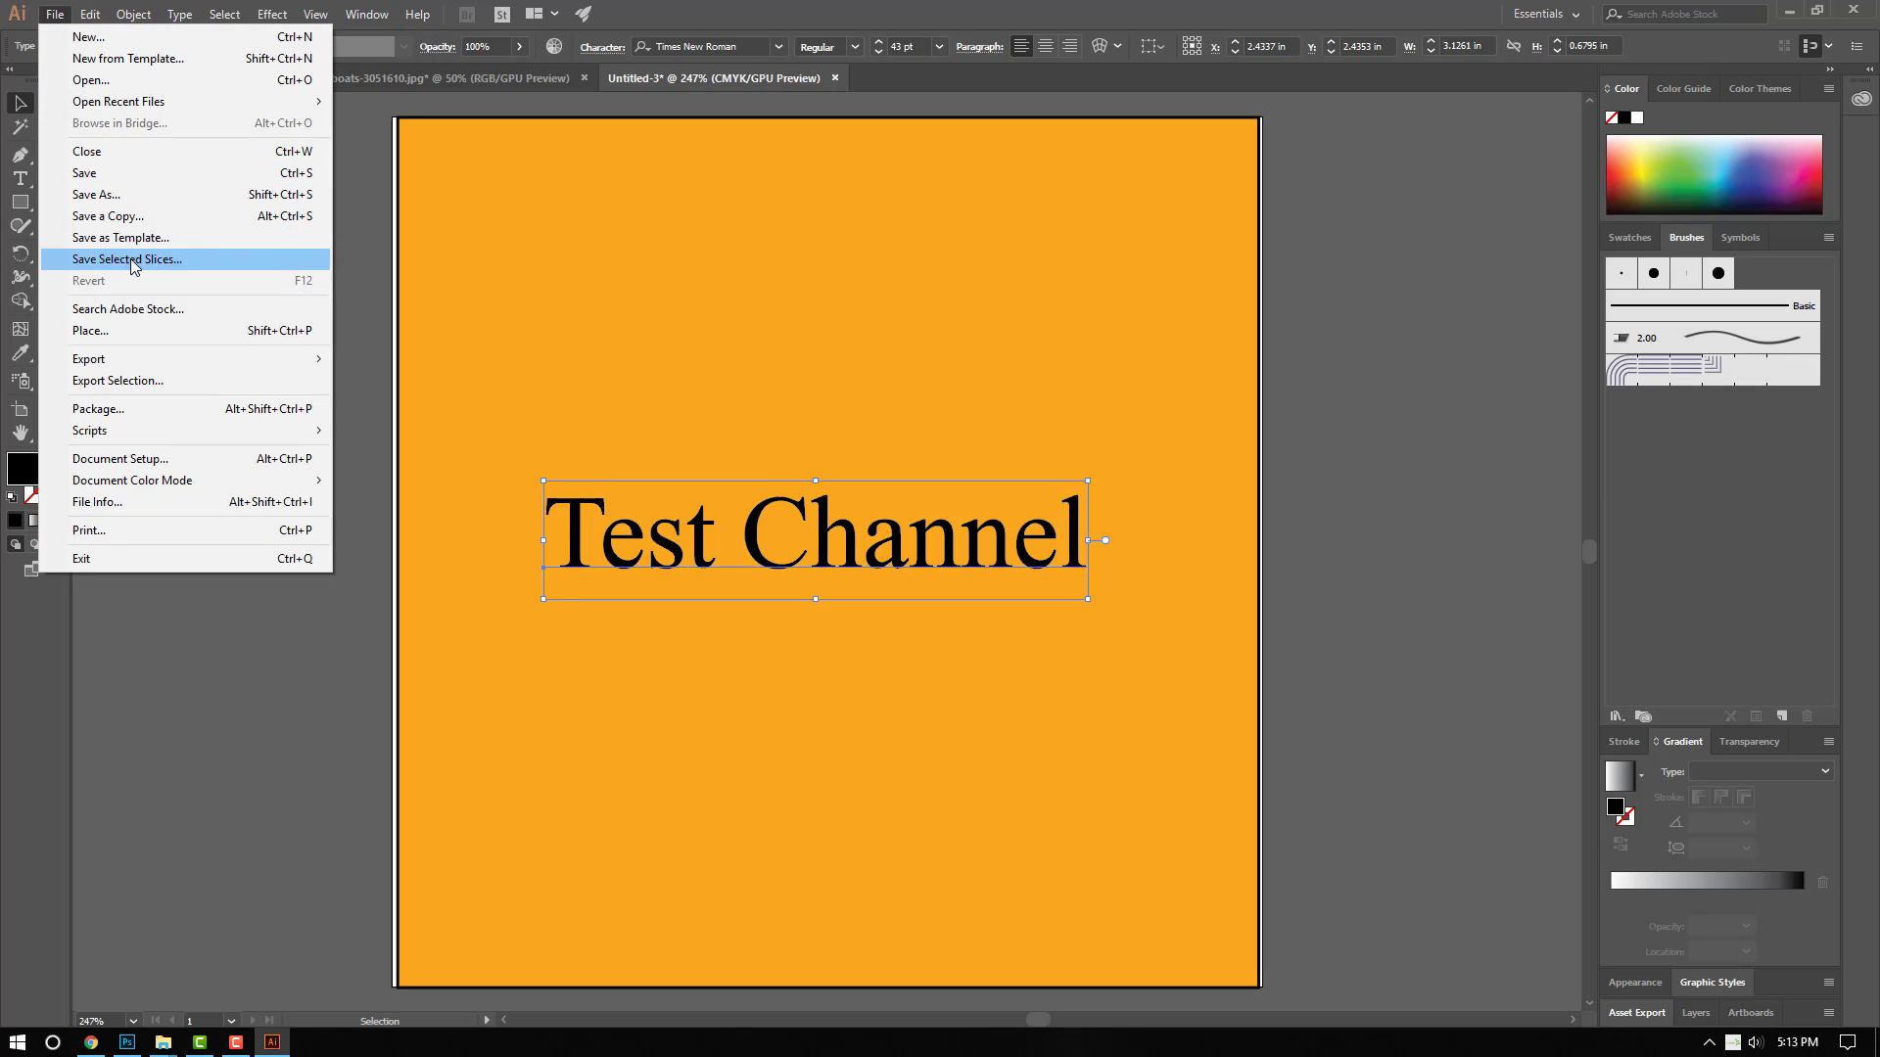
Step: Export the orange design to Videos as Untitled-4.jpg at medium JPEG quality 4
{"action": "left_click", "coordinate": [430, 380]}
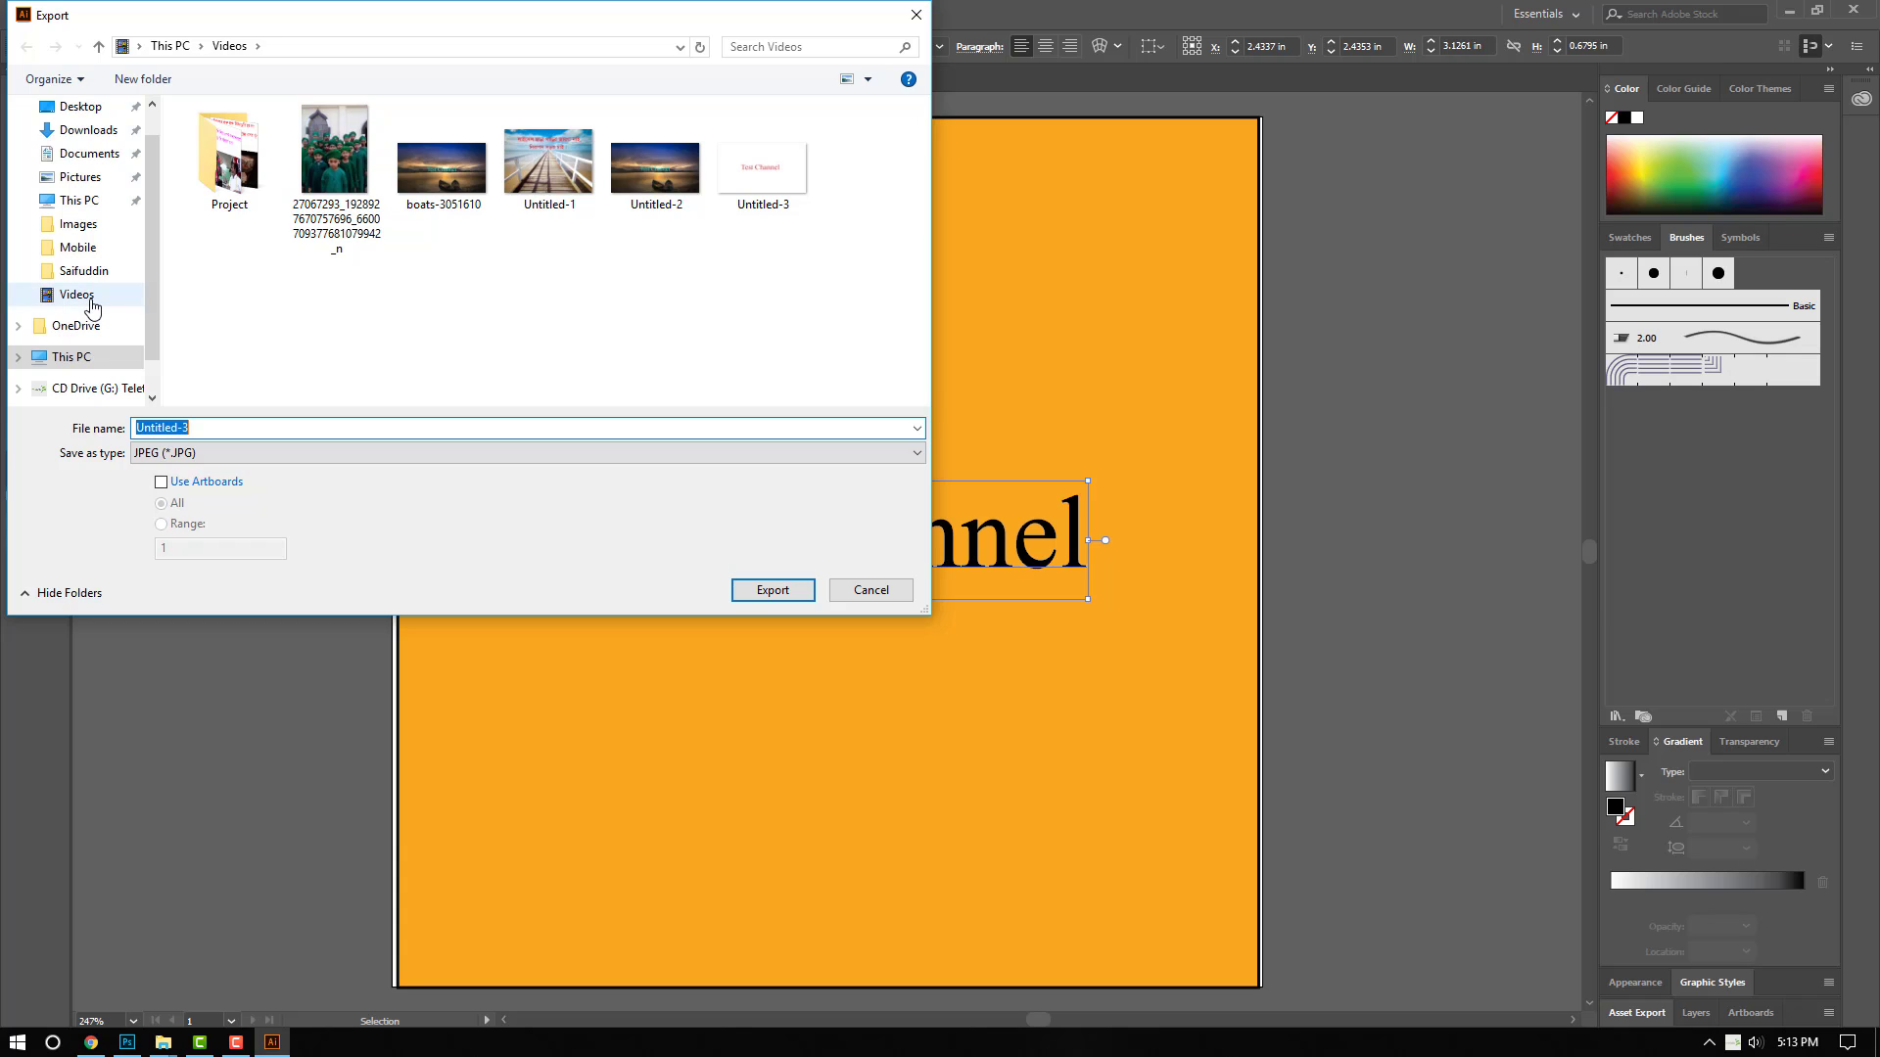
{"action": "left_click", "coordinate": [76, 294]}
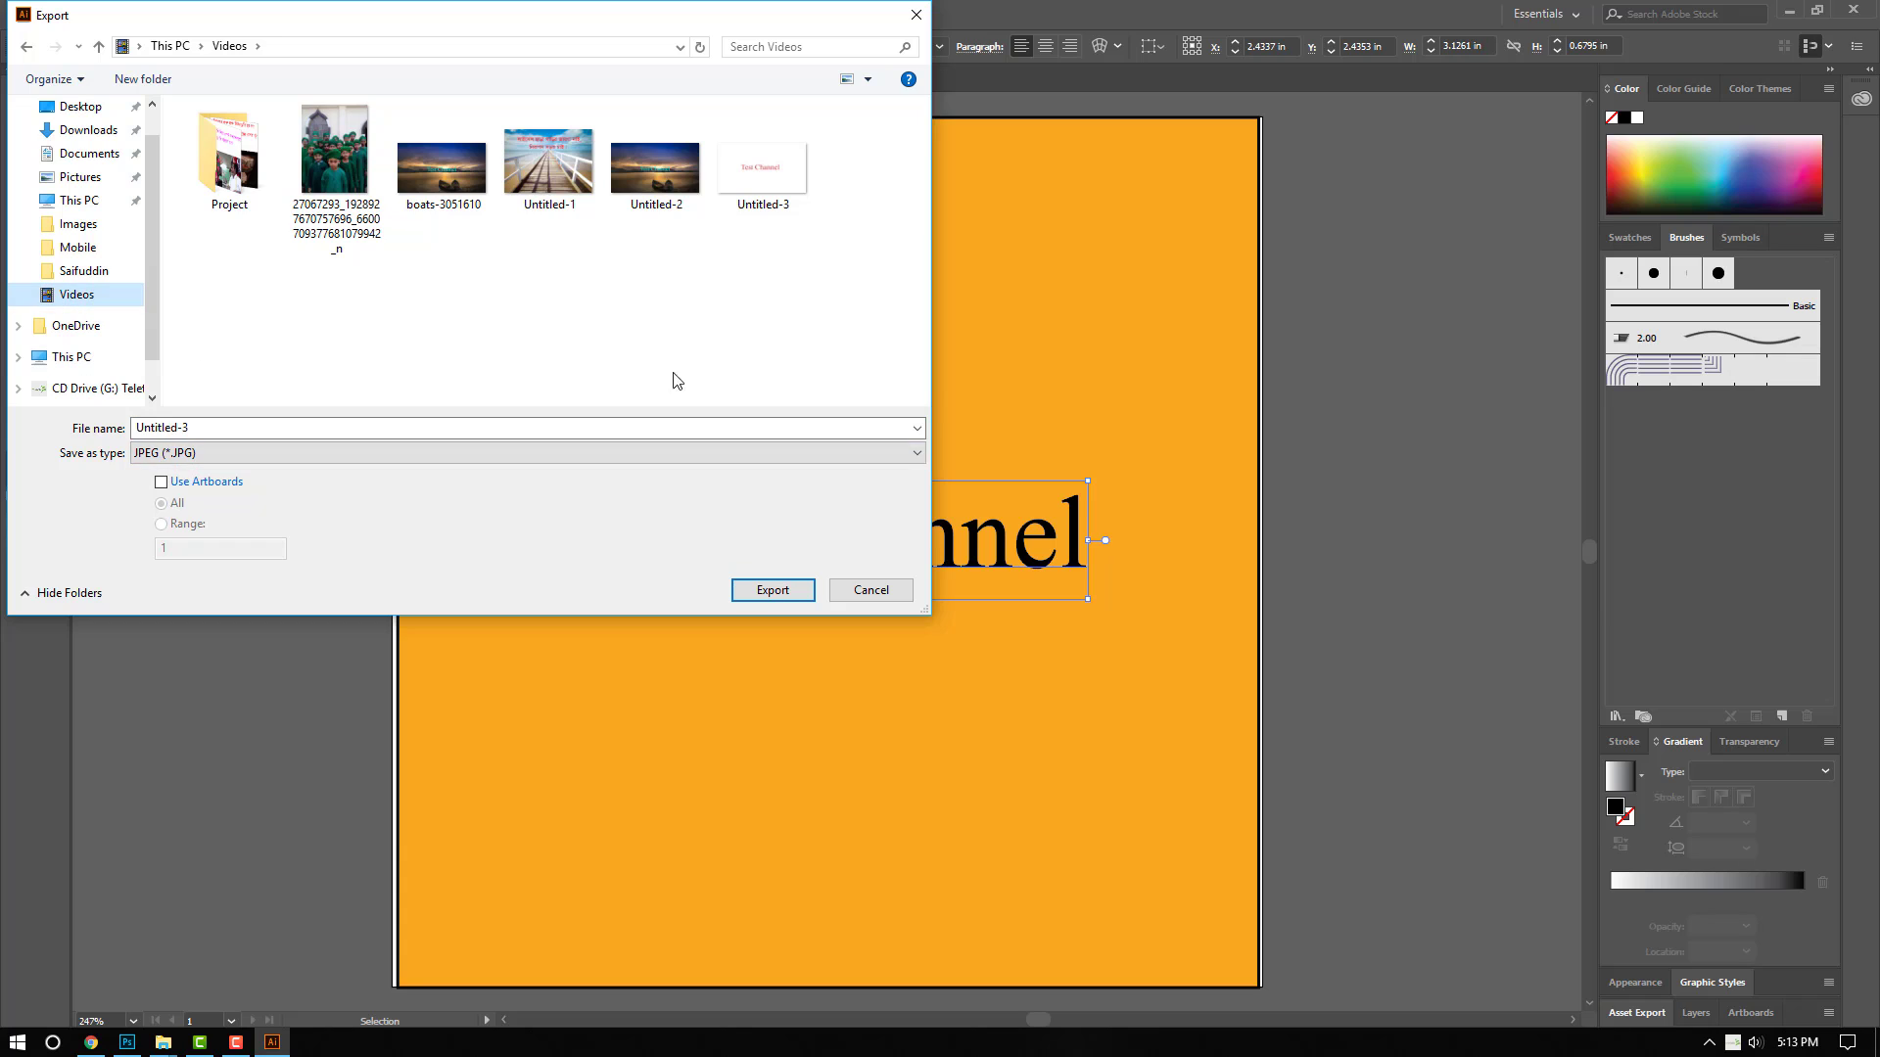
{"action": "left_click", "coordinate": [773, 590]}
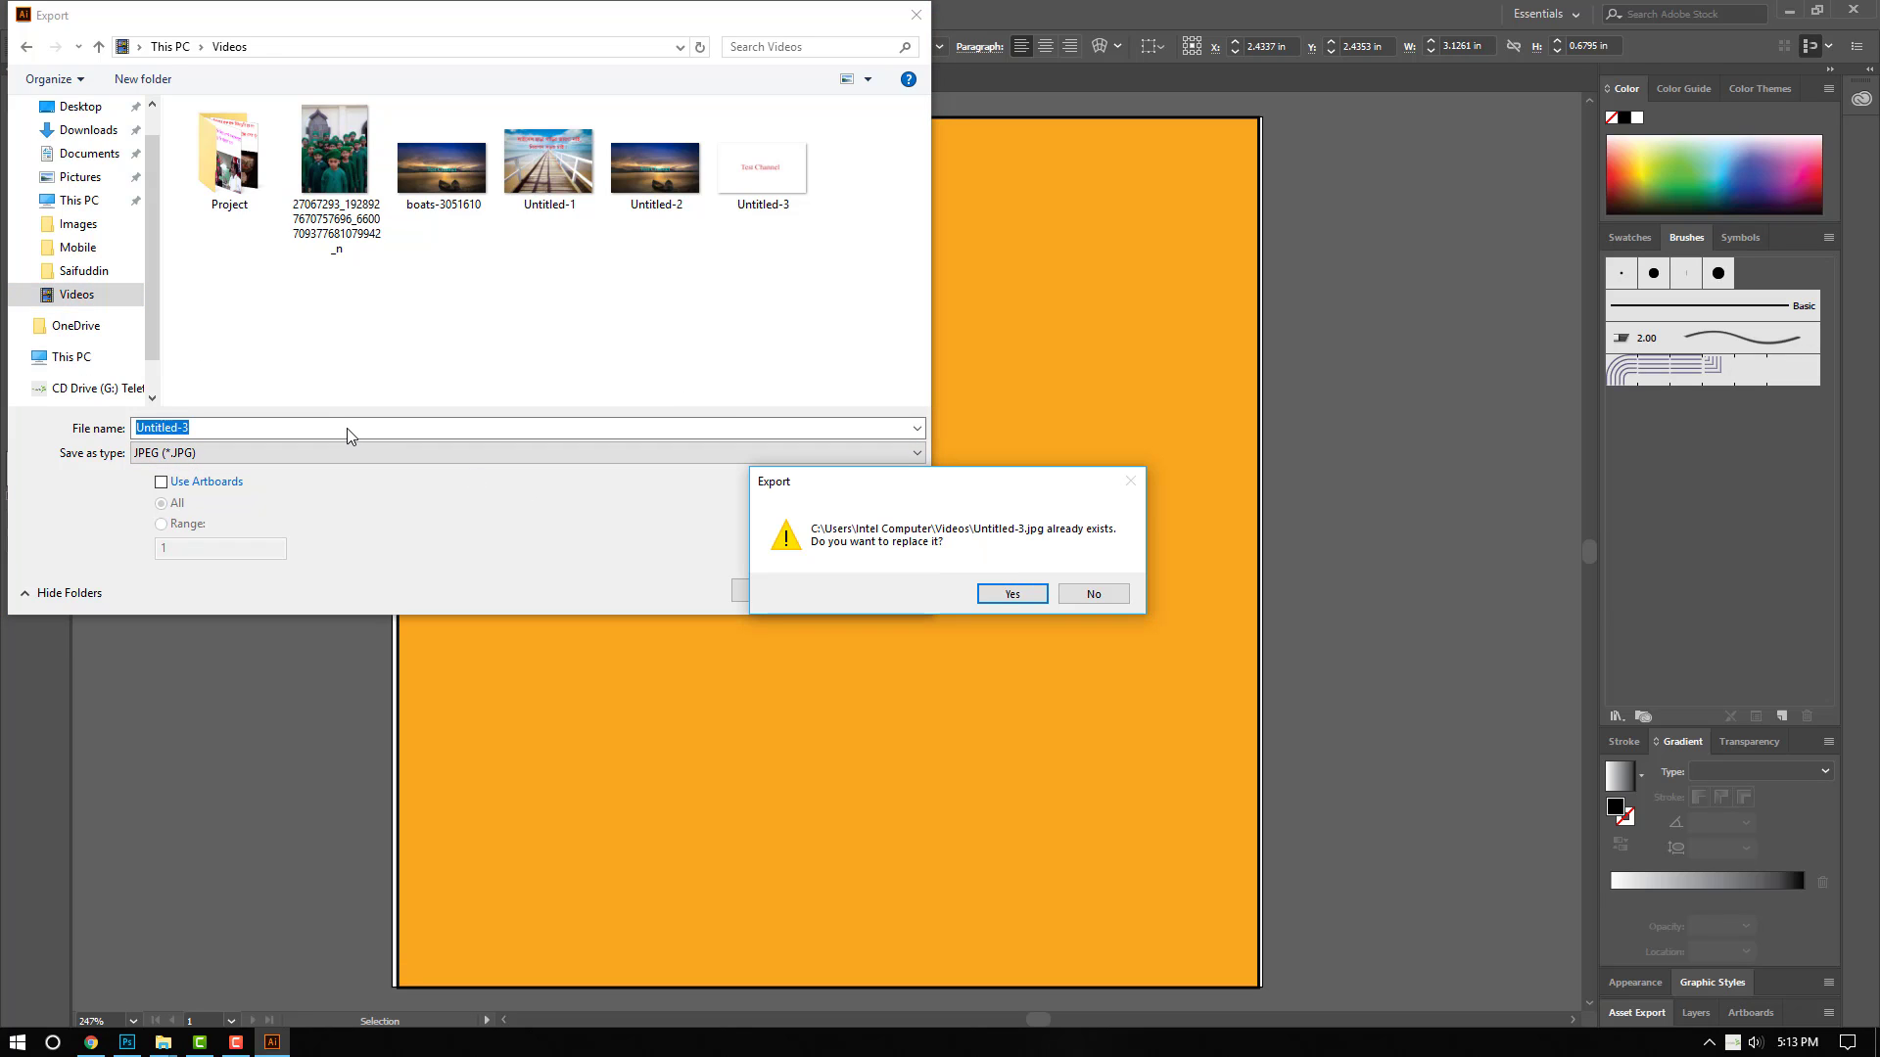
{"action": "left_click", "coordinate": [1094, 594]}
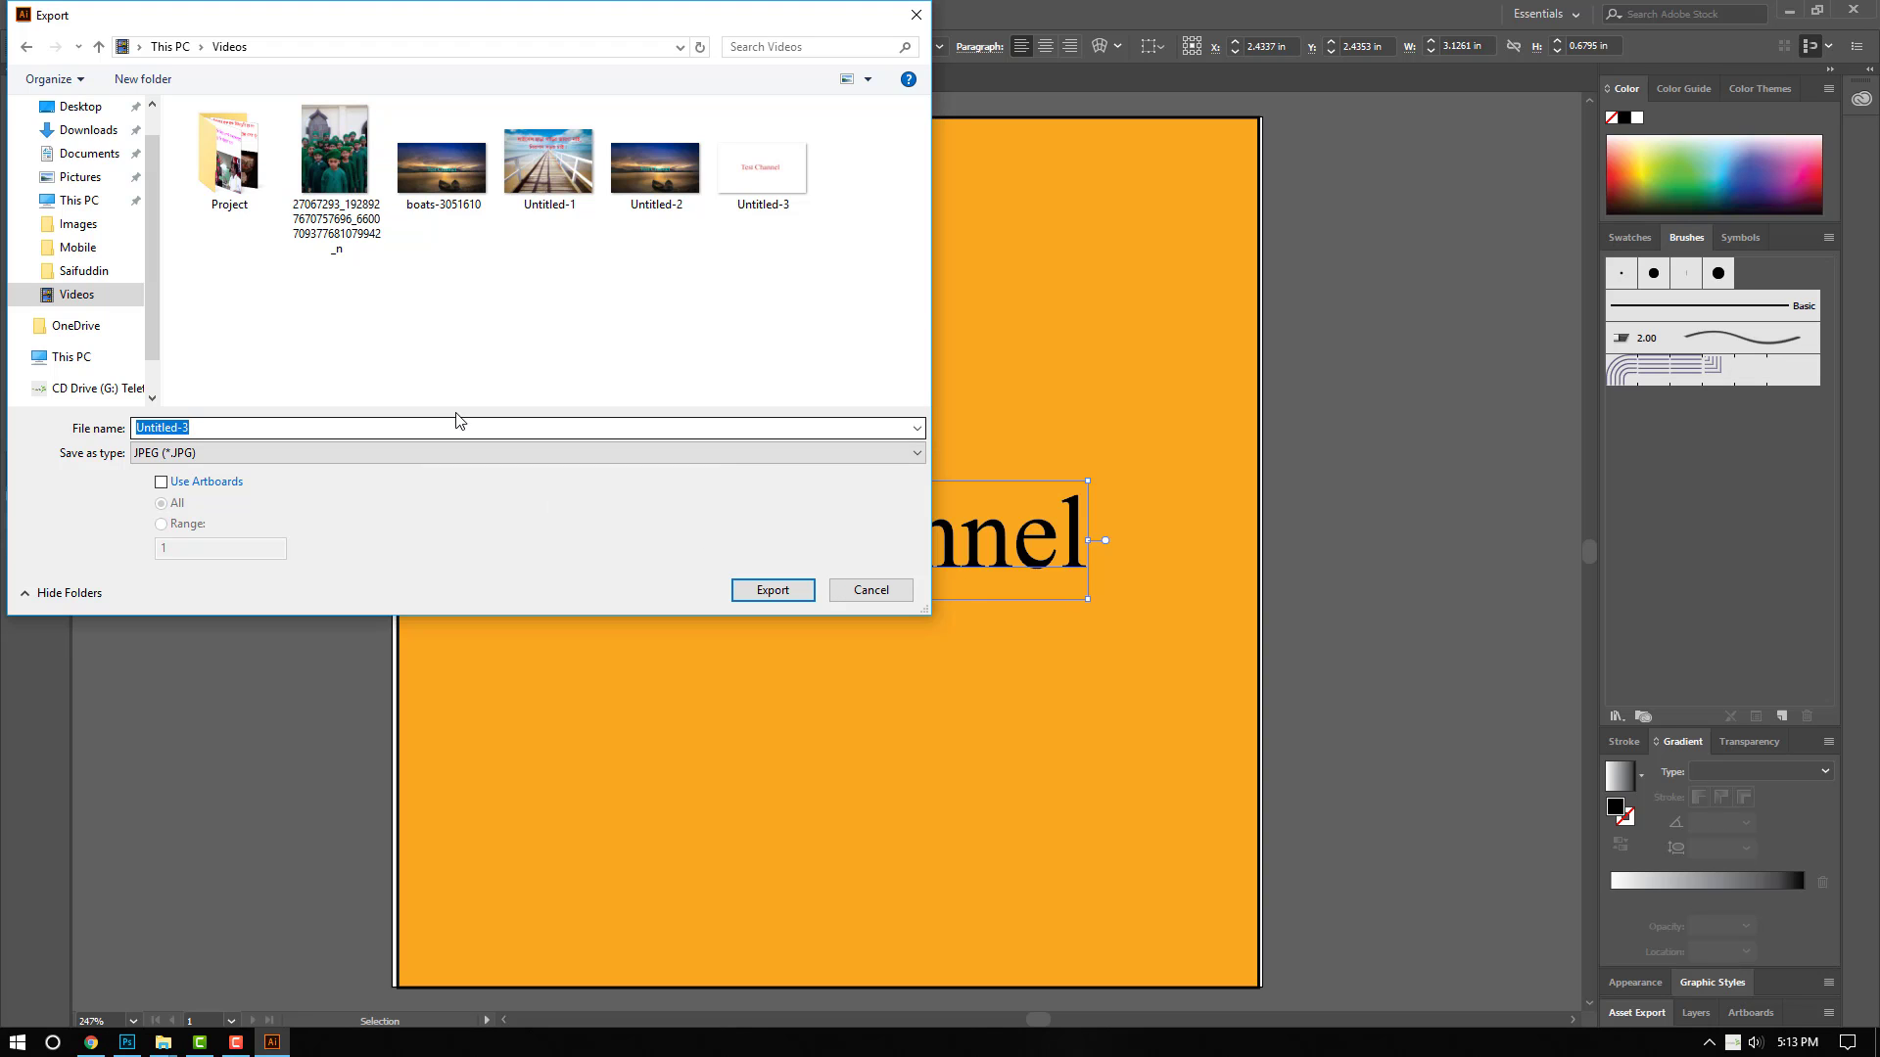
{"action": "left_click", "coordinate": [385, 431]}
{"action": "key", "text": "BackSpace"}
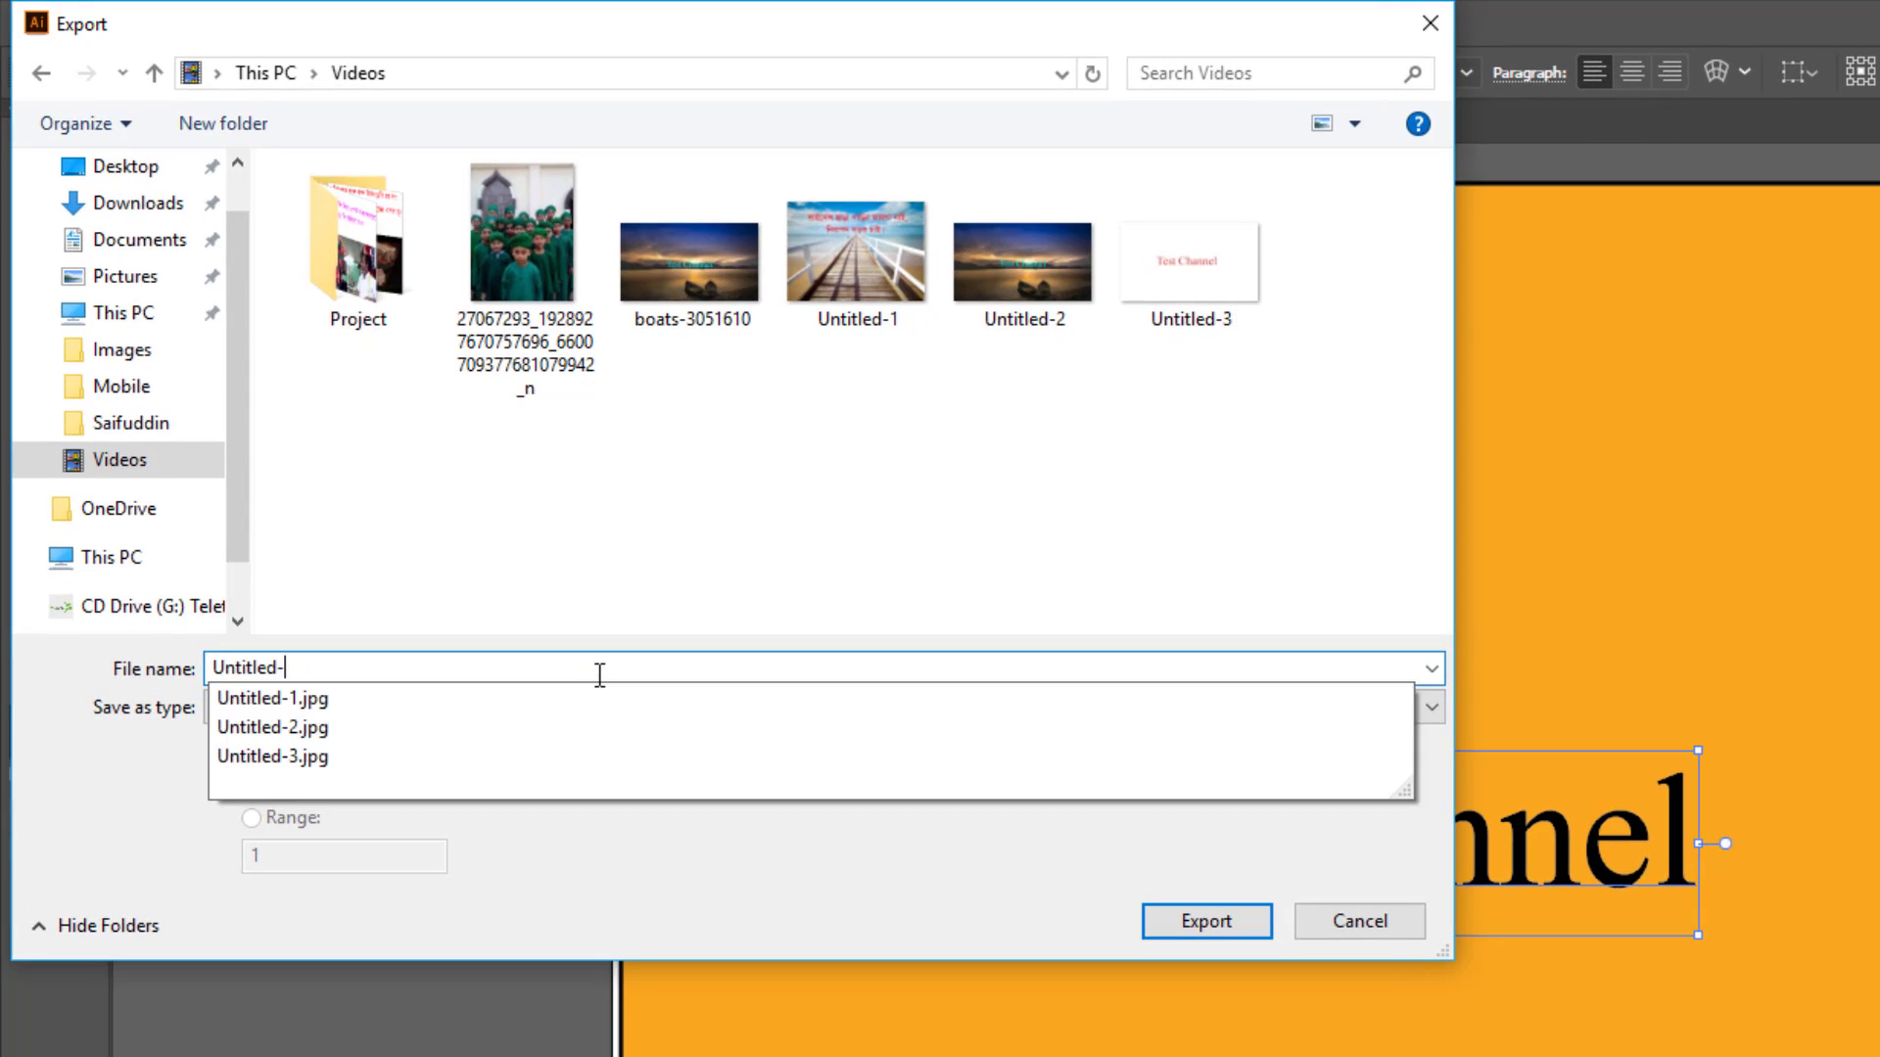
{"action": "type", "text": "4"}
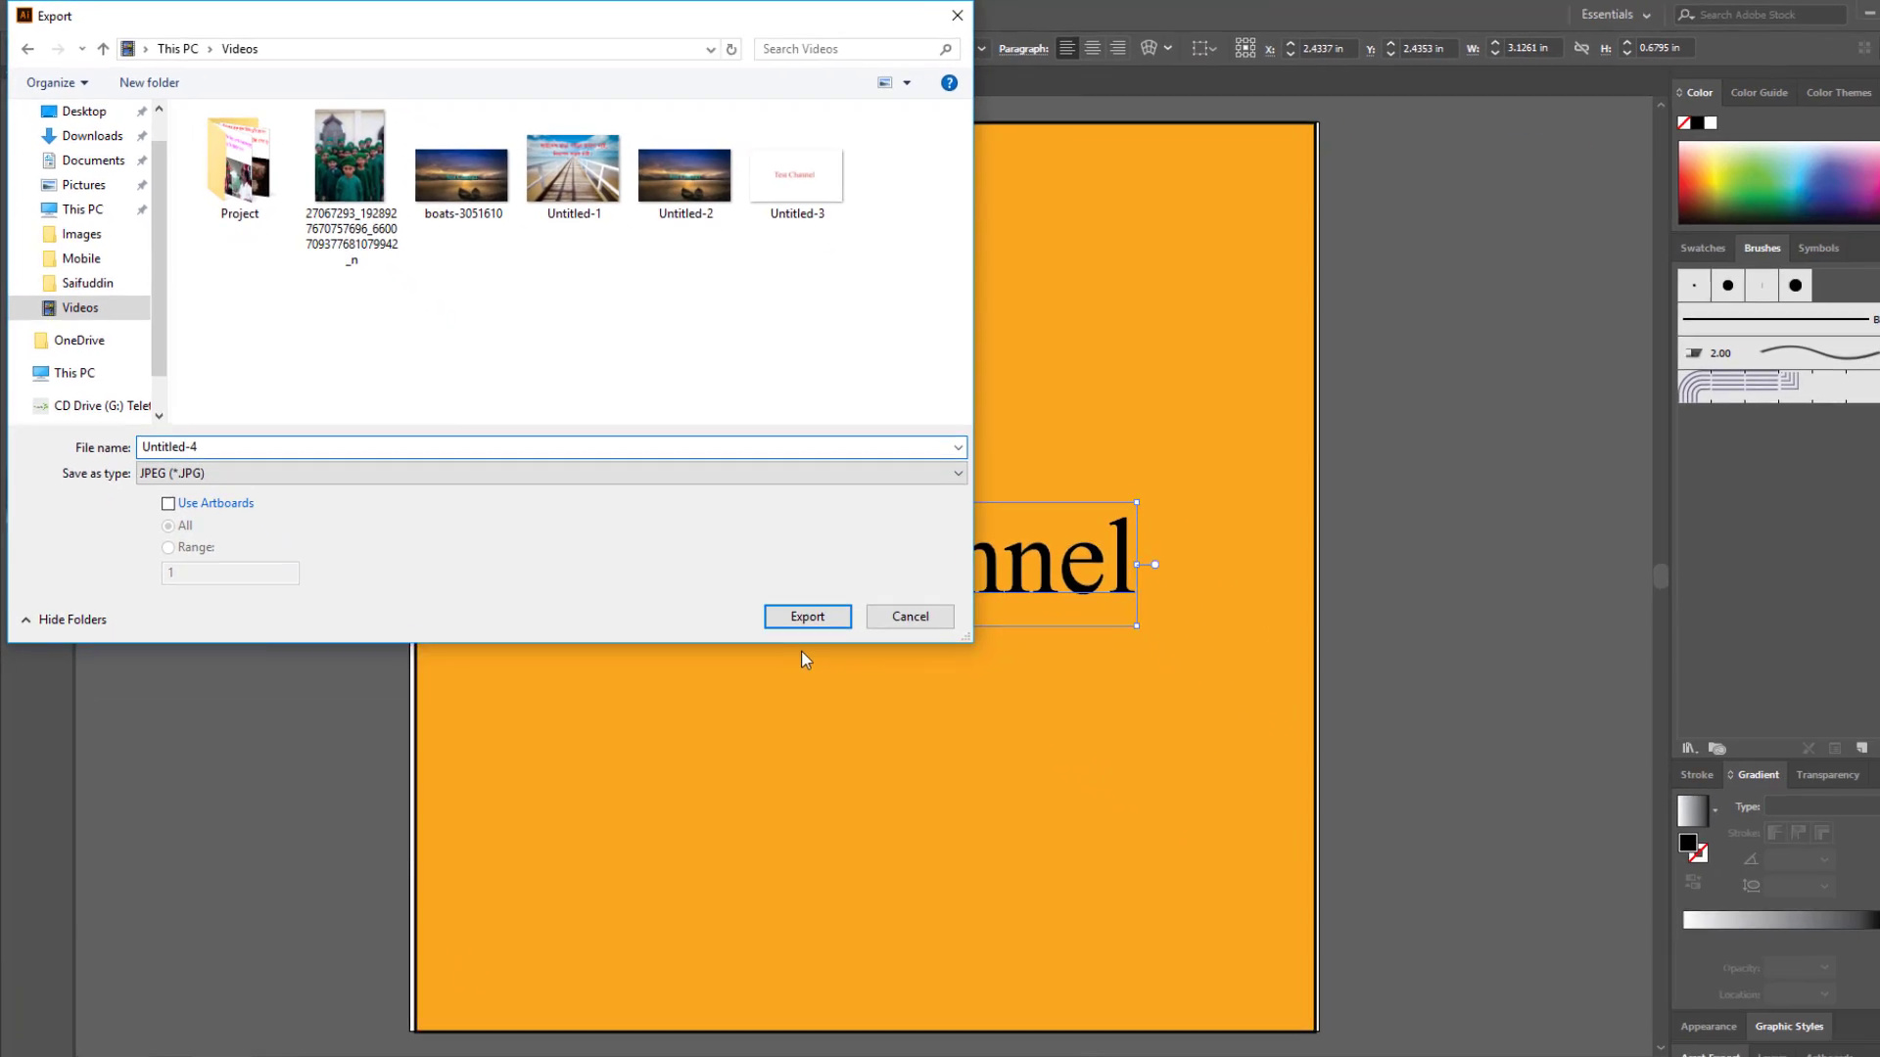
{"action": "left_click", "coordinate": [772, 591]}
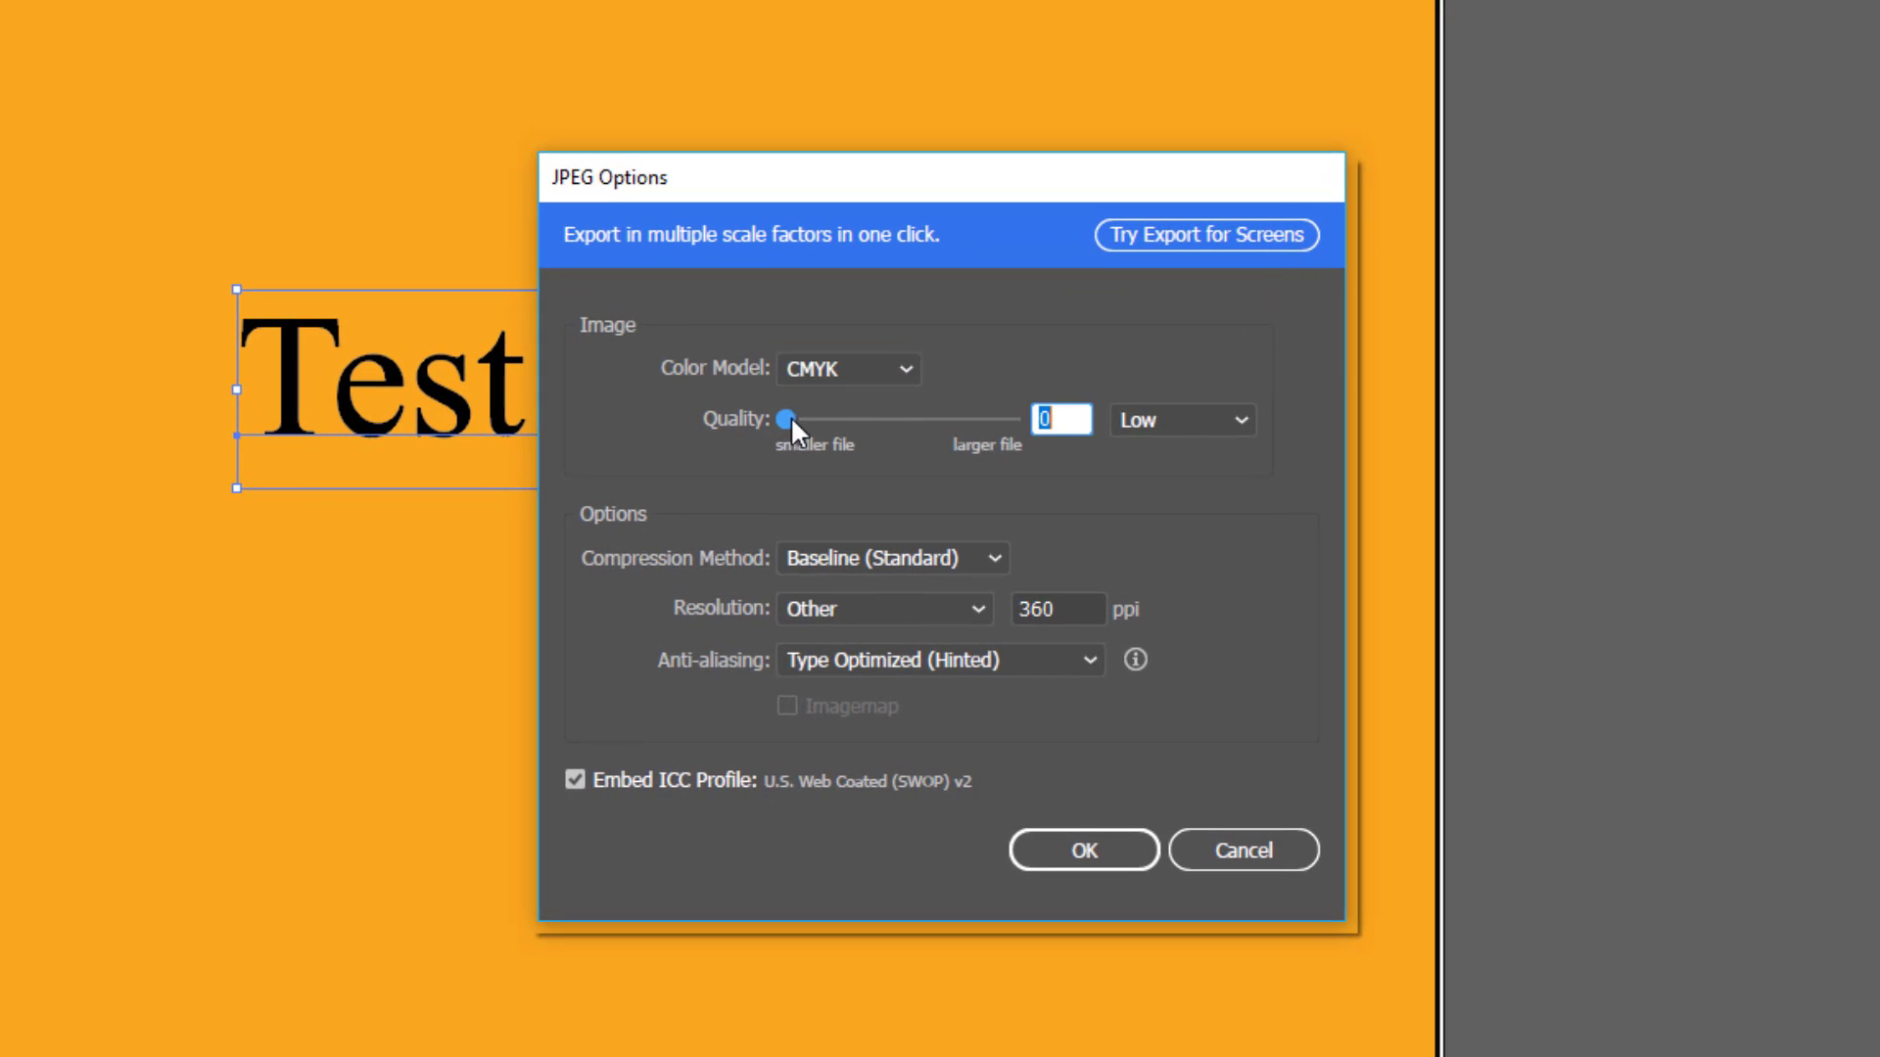
{"action": "left_click_drag", "start_coordinate": [786, 419], "coordinate": [899, 419]}
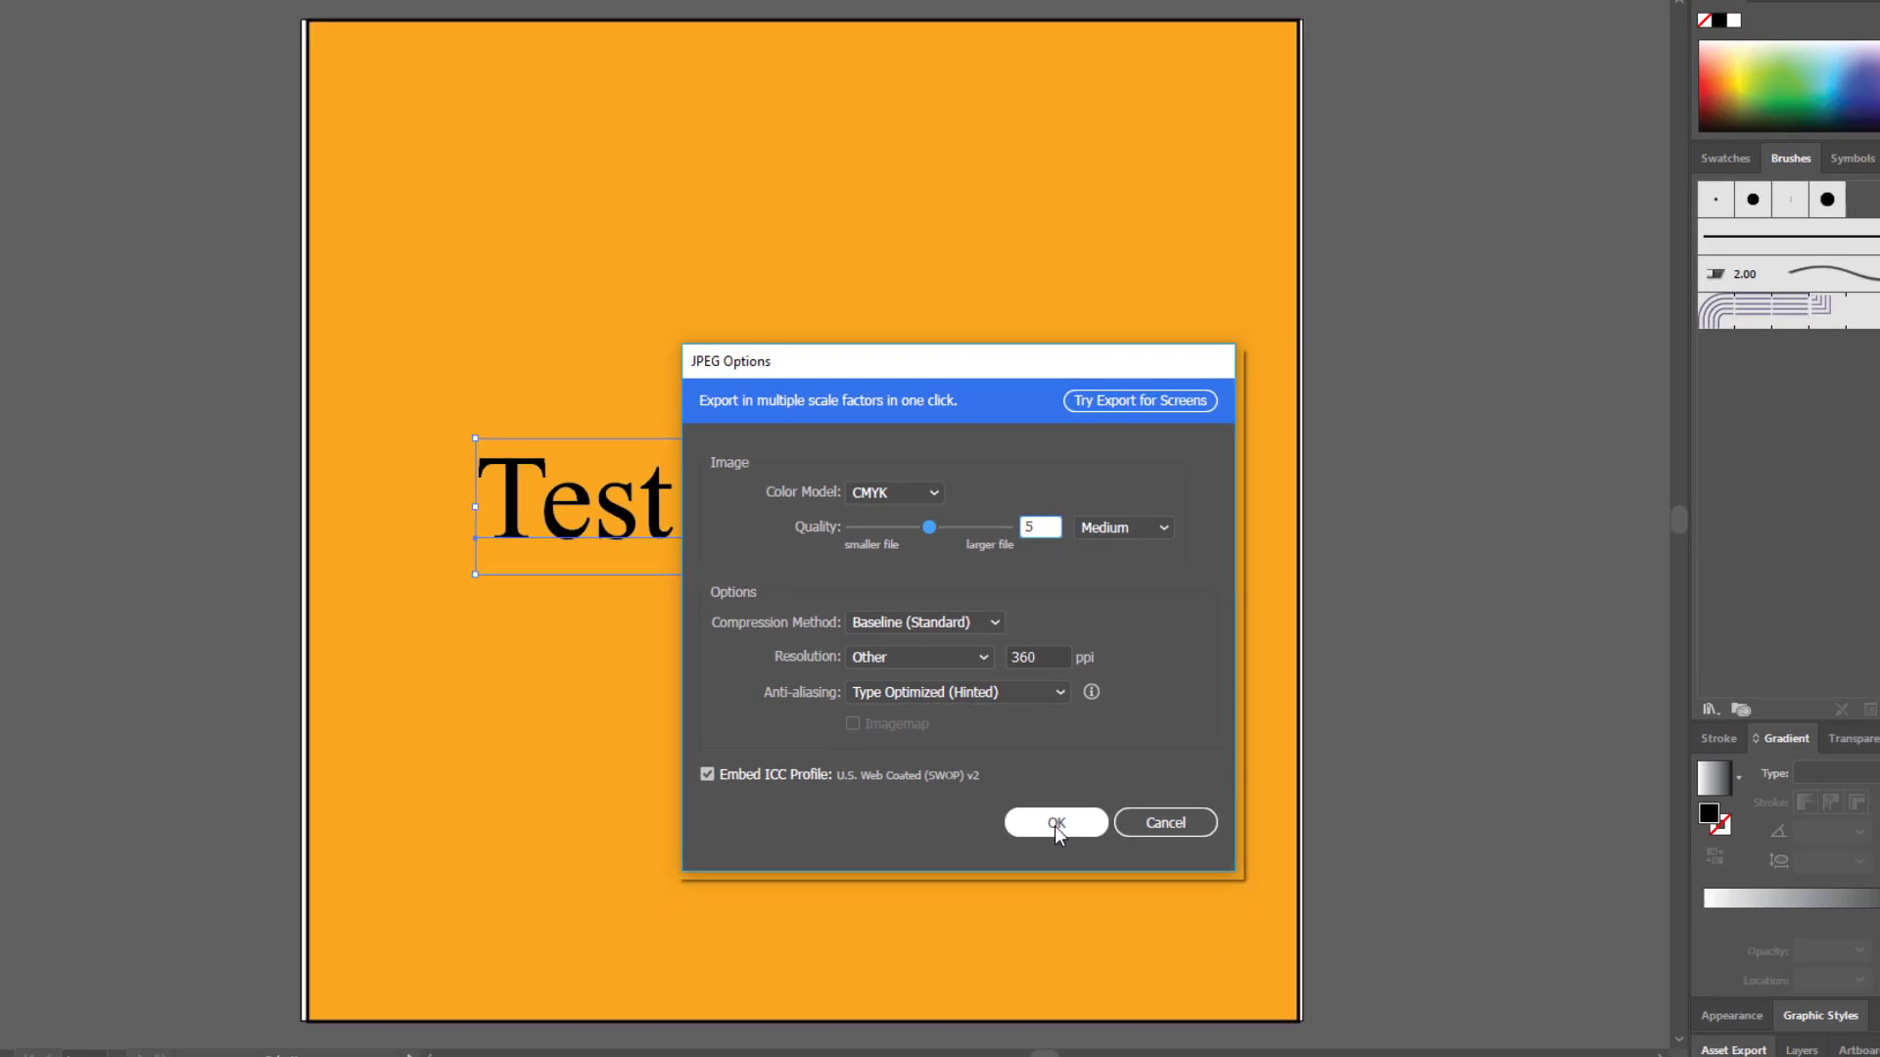
{"action": "left_click", "coordinate": [1082, 850]}
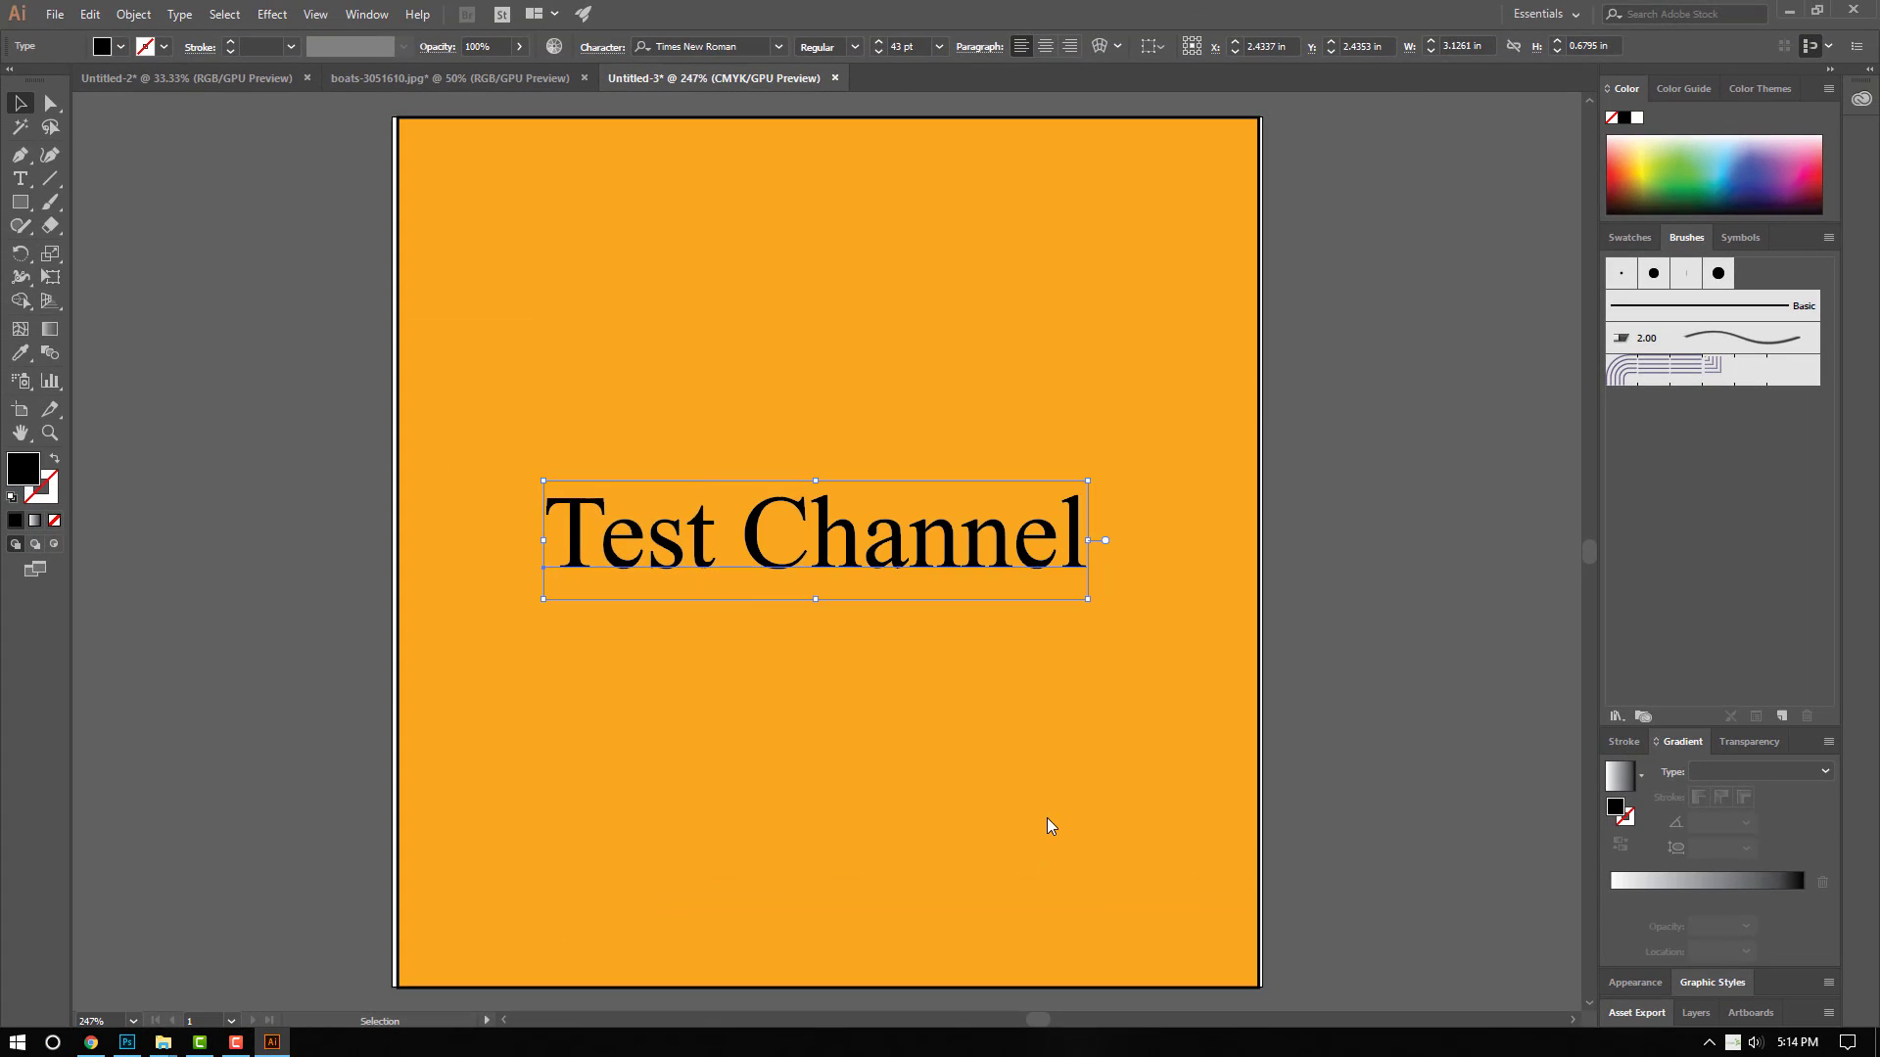
Step: Minimize Illustrator, refresh the desktop, and bring the Google About me page back
{"action": "left_click", "coordinate": [1789, 13]}
{"action": "right_click", "coordinate": [793, 311]}
{"action": "left_click", "coordinate": [811, 365]}
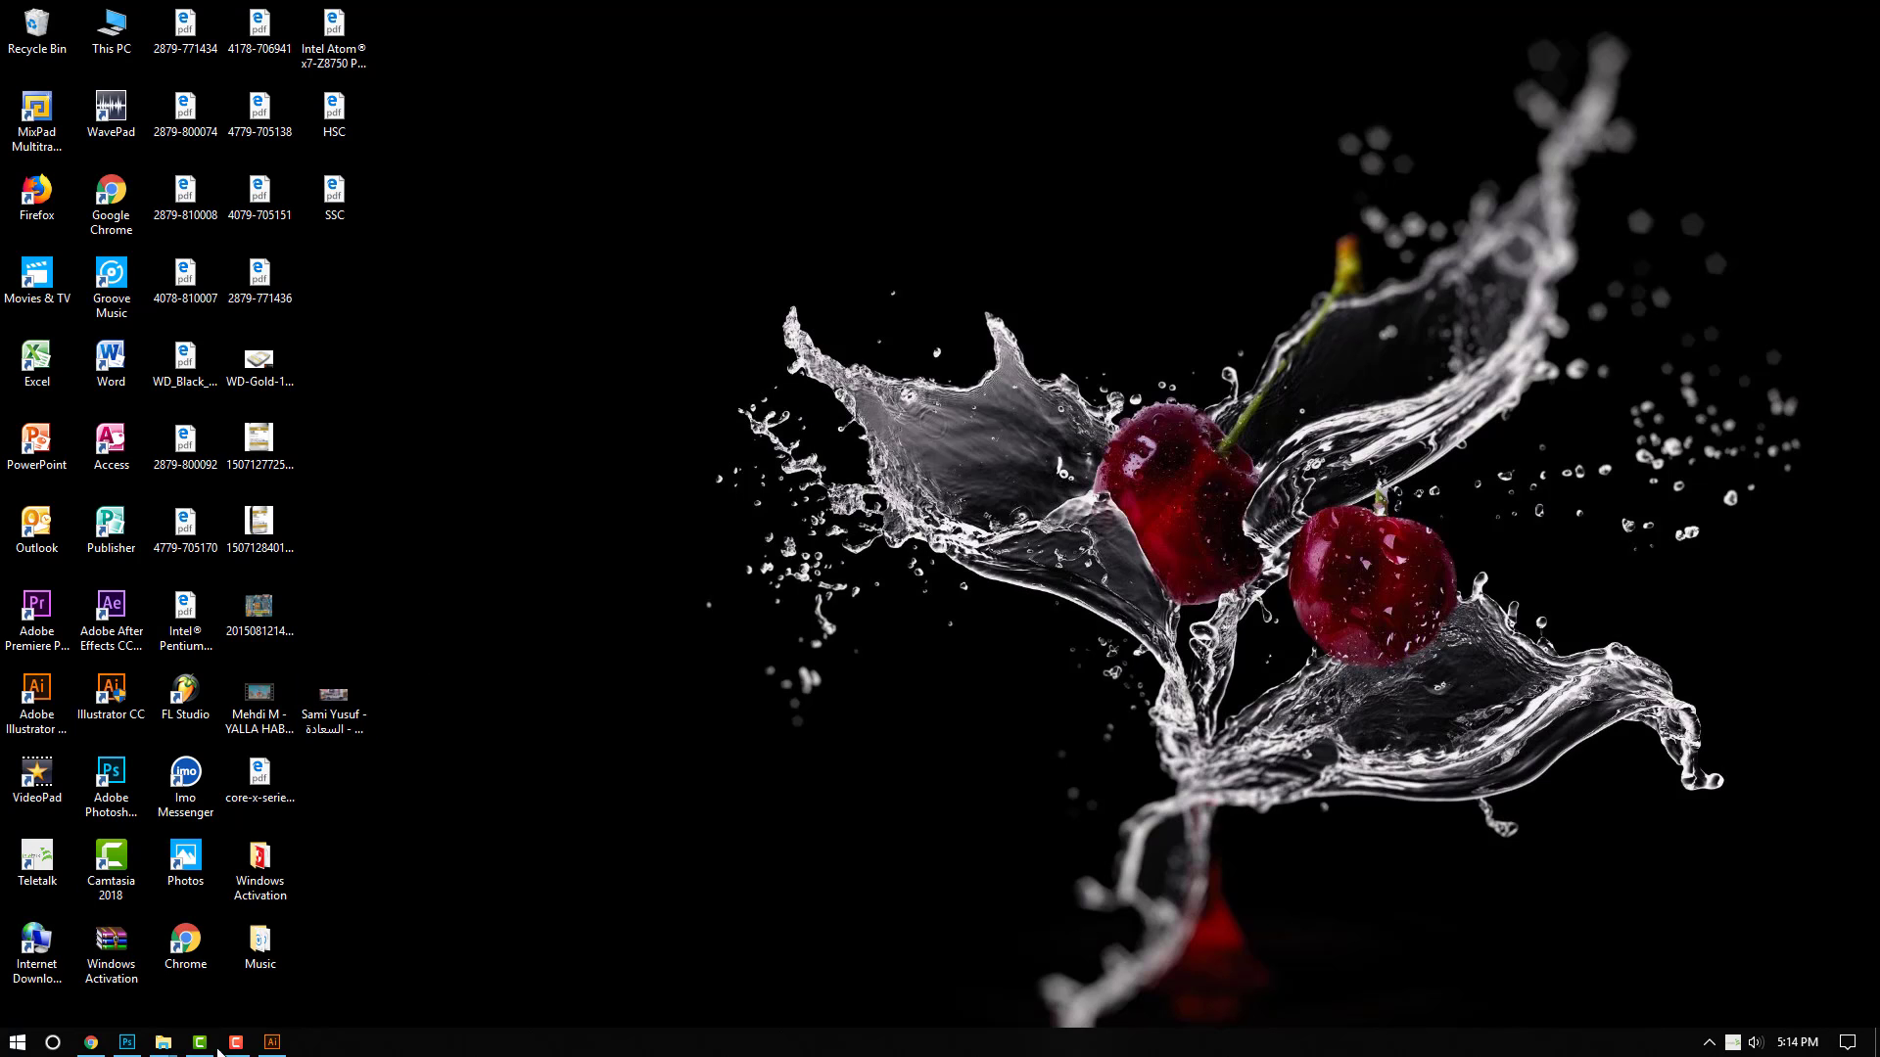
{"action": "left_click", "coordinate": [91, 1042]}
Step: Upload Untitled-4 from Videos, tighten the crop around the orange square, and apply it
{"action": "left_click", "coordinate": [744, 411]}
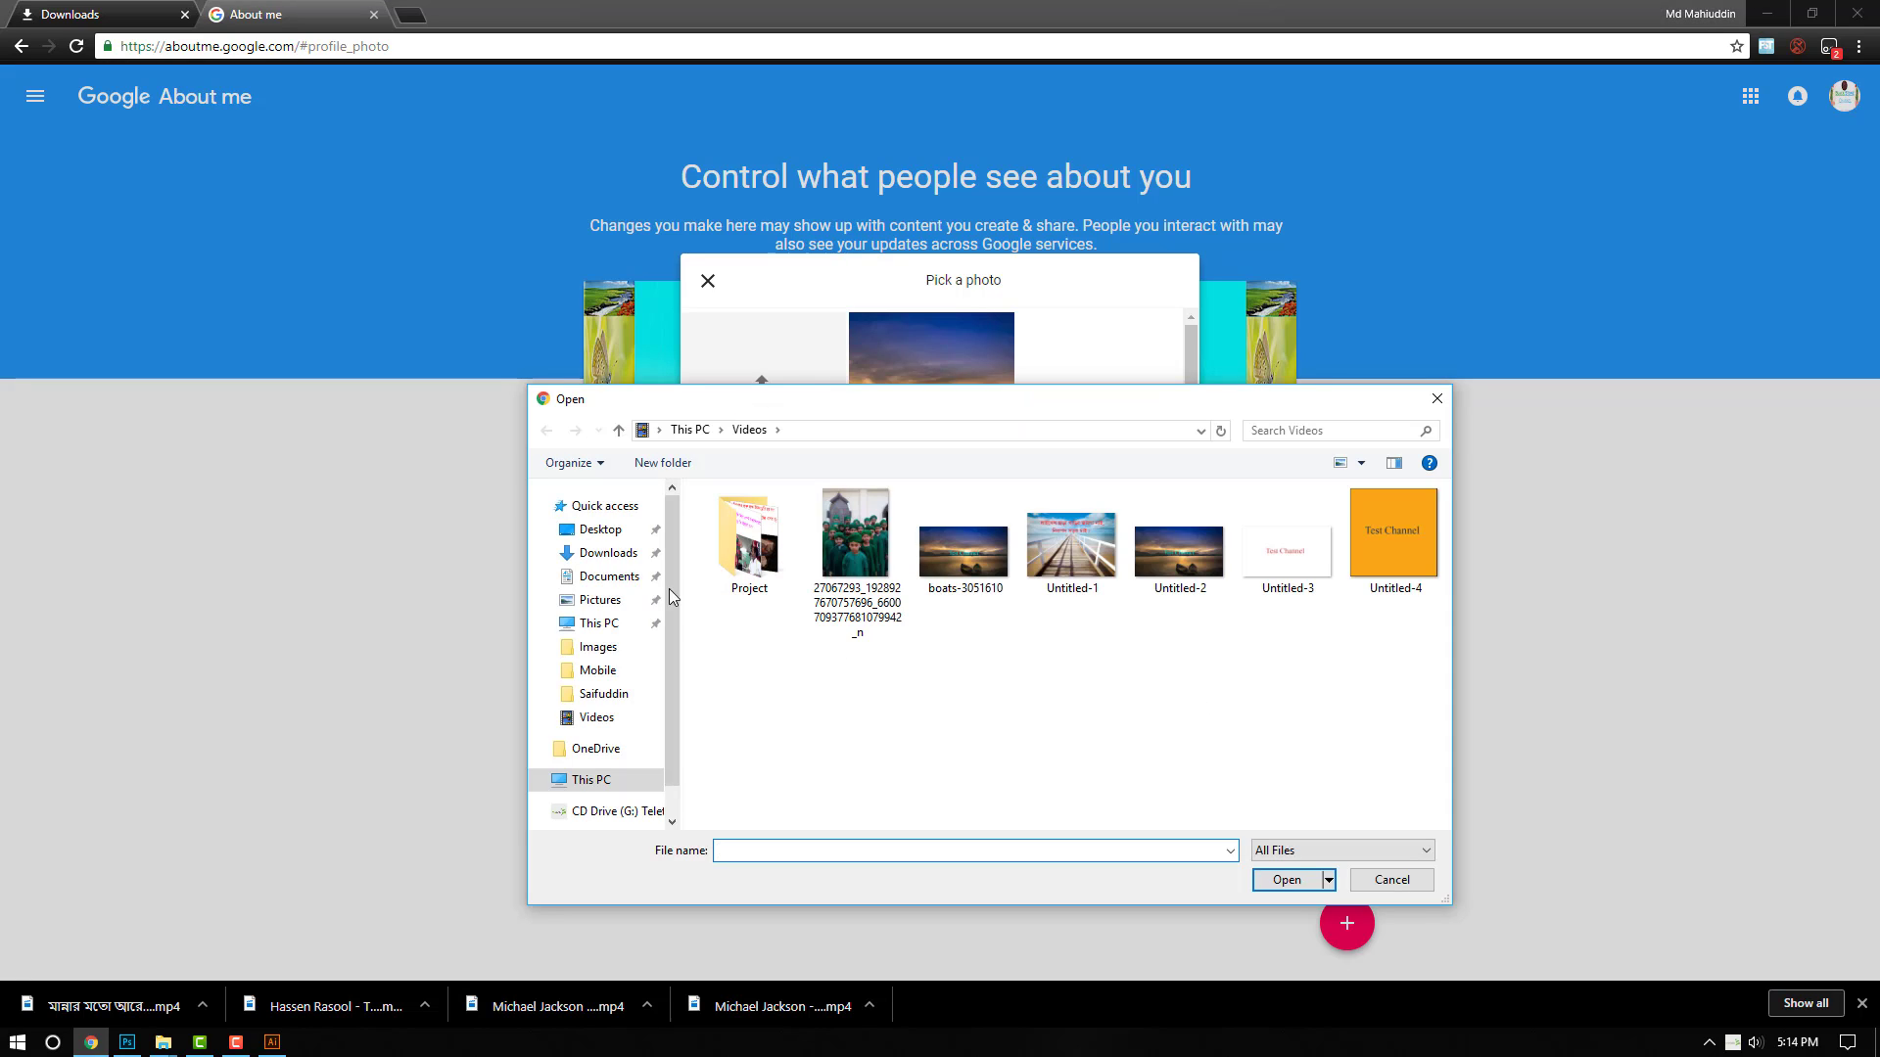
{"action": "left_click", "coordinate": [592, 718]}
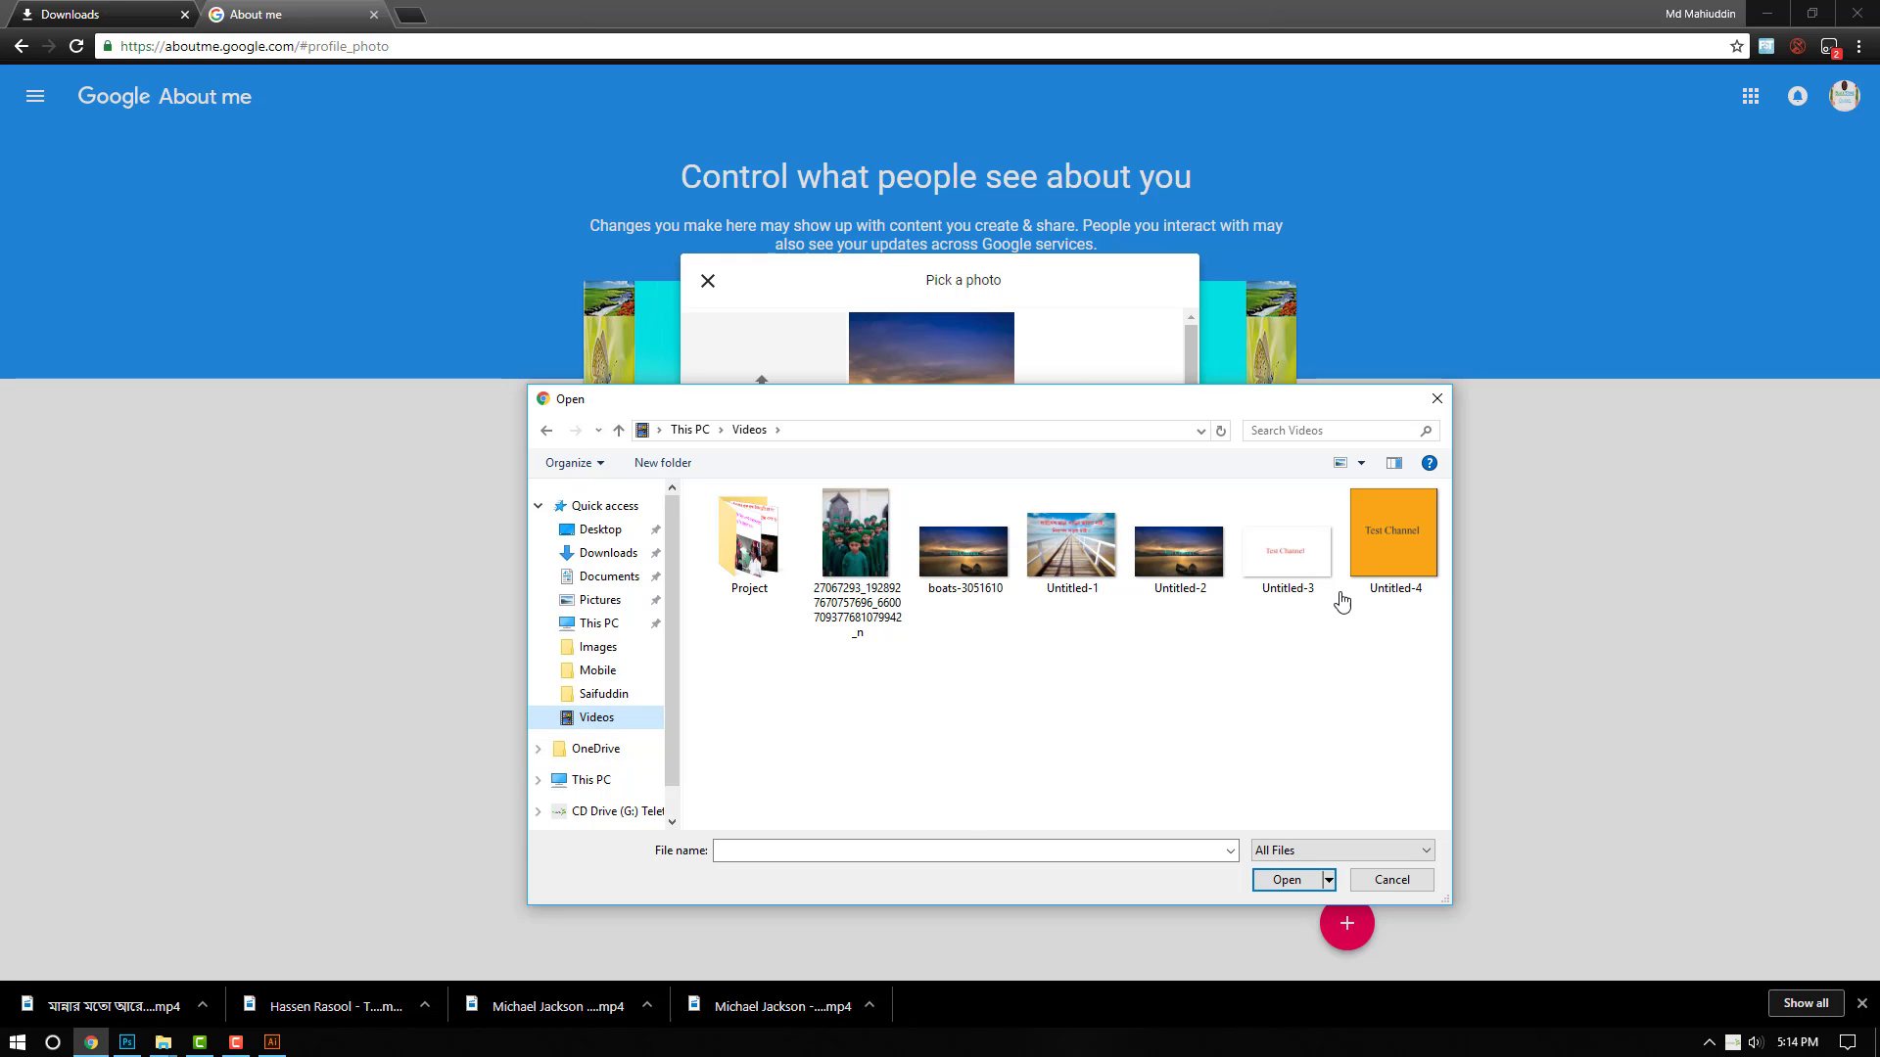
{"action": "left_click", "coordinate": [1398, 568]}
{"action": "double_click", "coordinate": [1405, 573]}
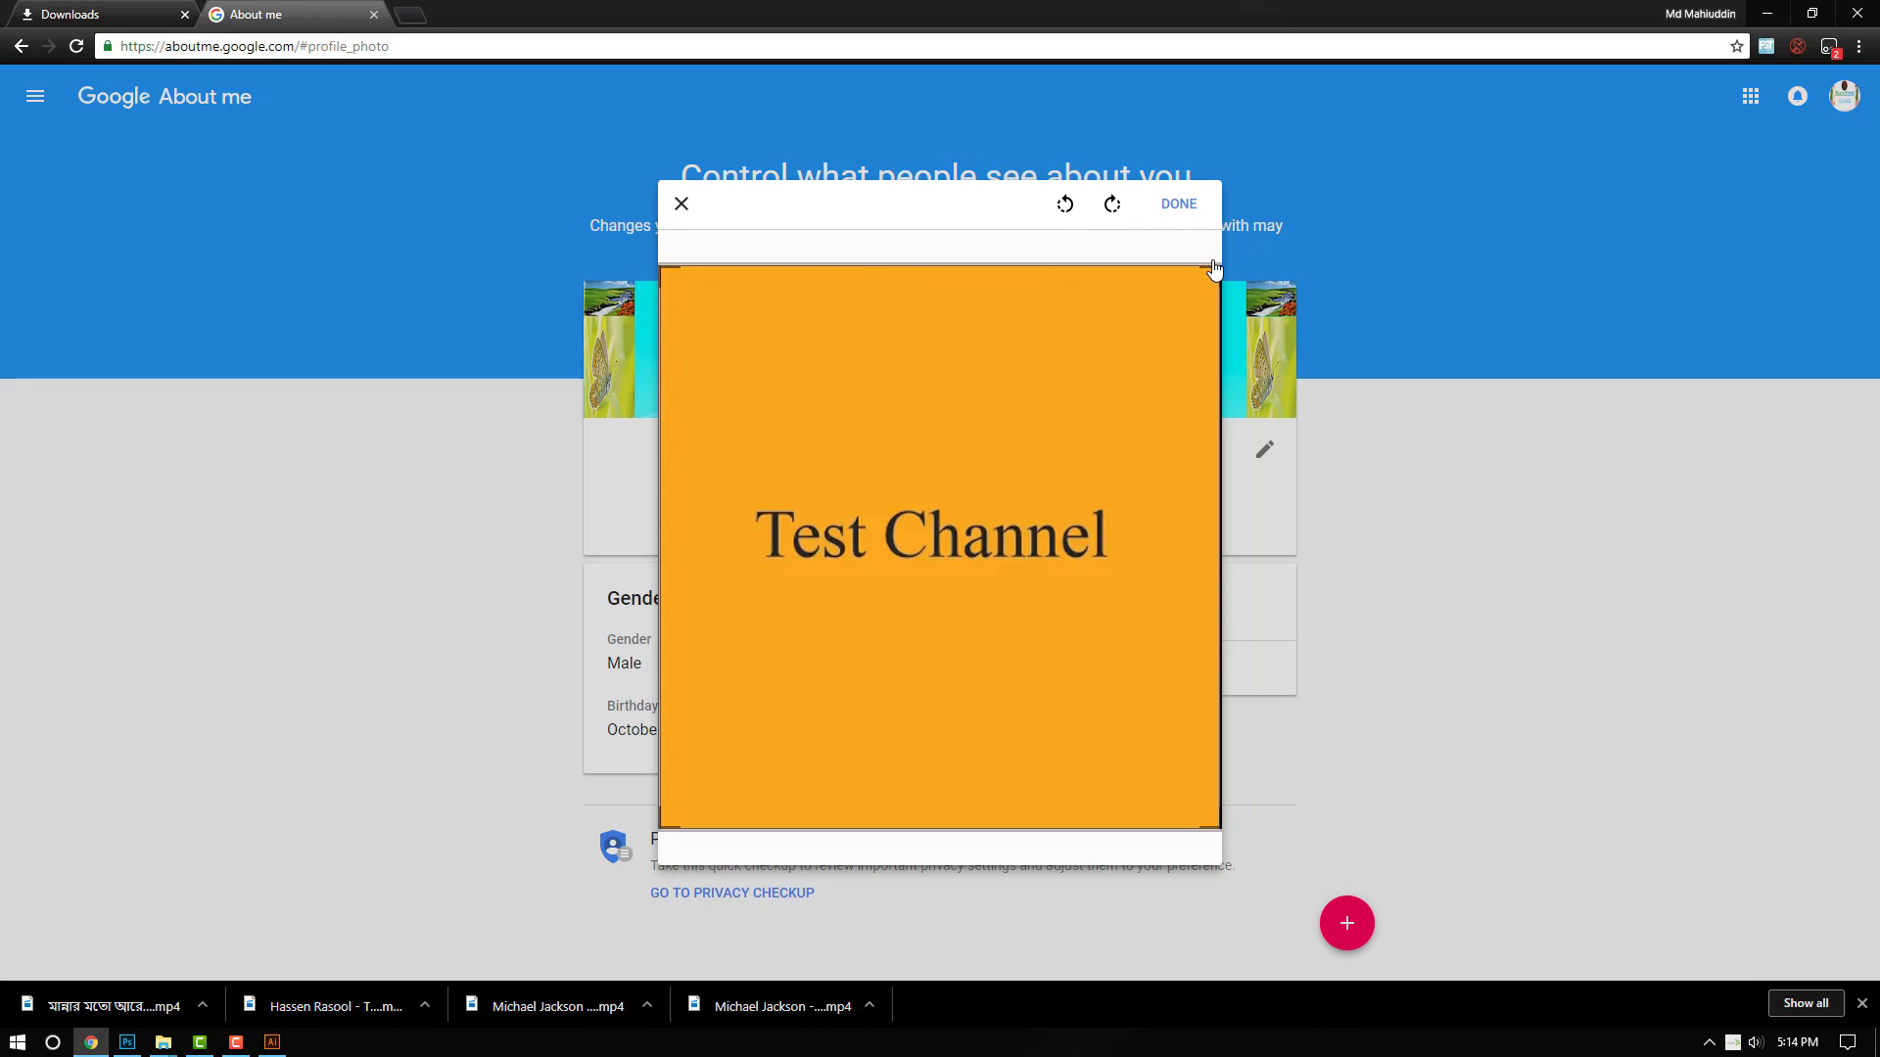
{"action": "mouse_move", "coordinate": [1213, 279]}
{"action": "left_mouse_down"}
{"action": "mouse_move", "coordinate": [1128, 359]}
{"action": "mouse_move", "coordinate": [1231, 208]}
{"action": "left_mouse_up"}
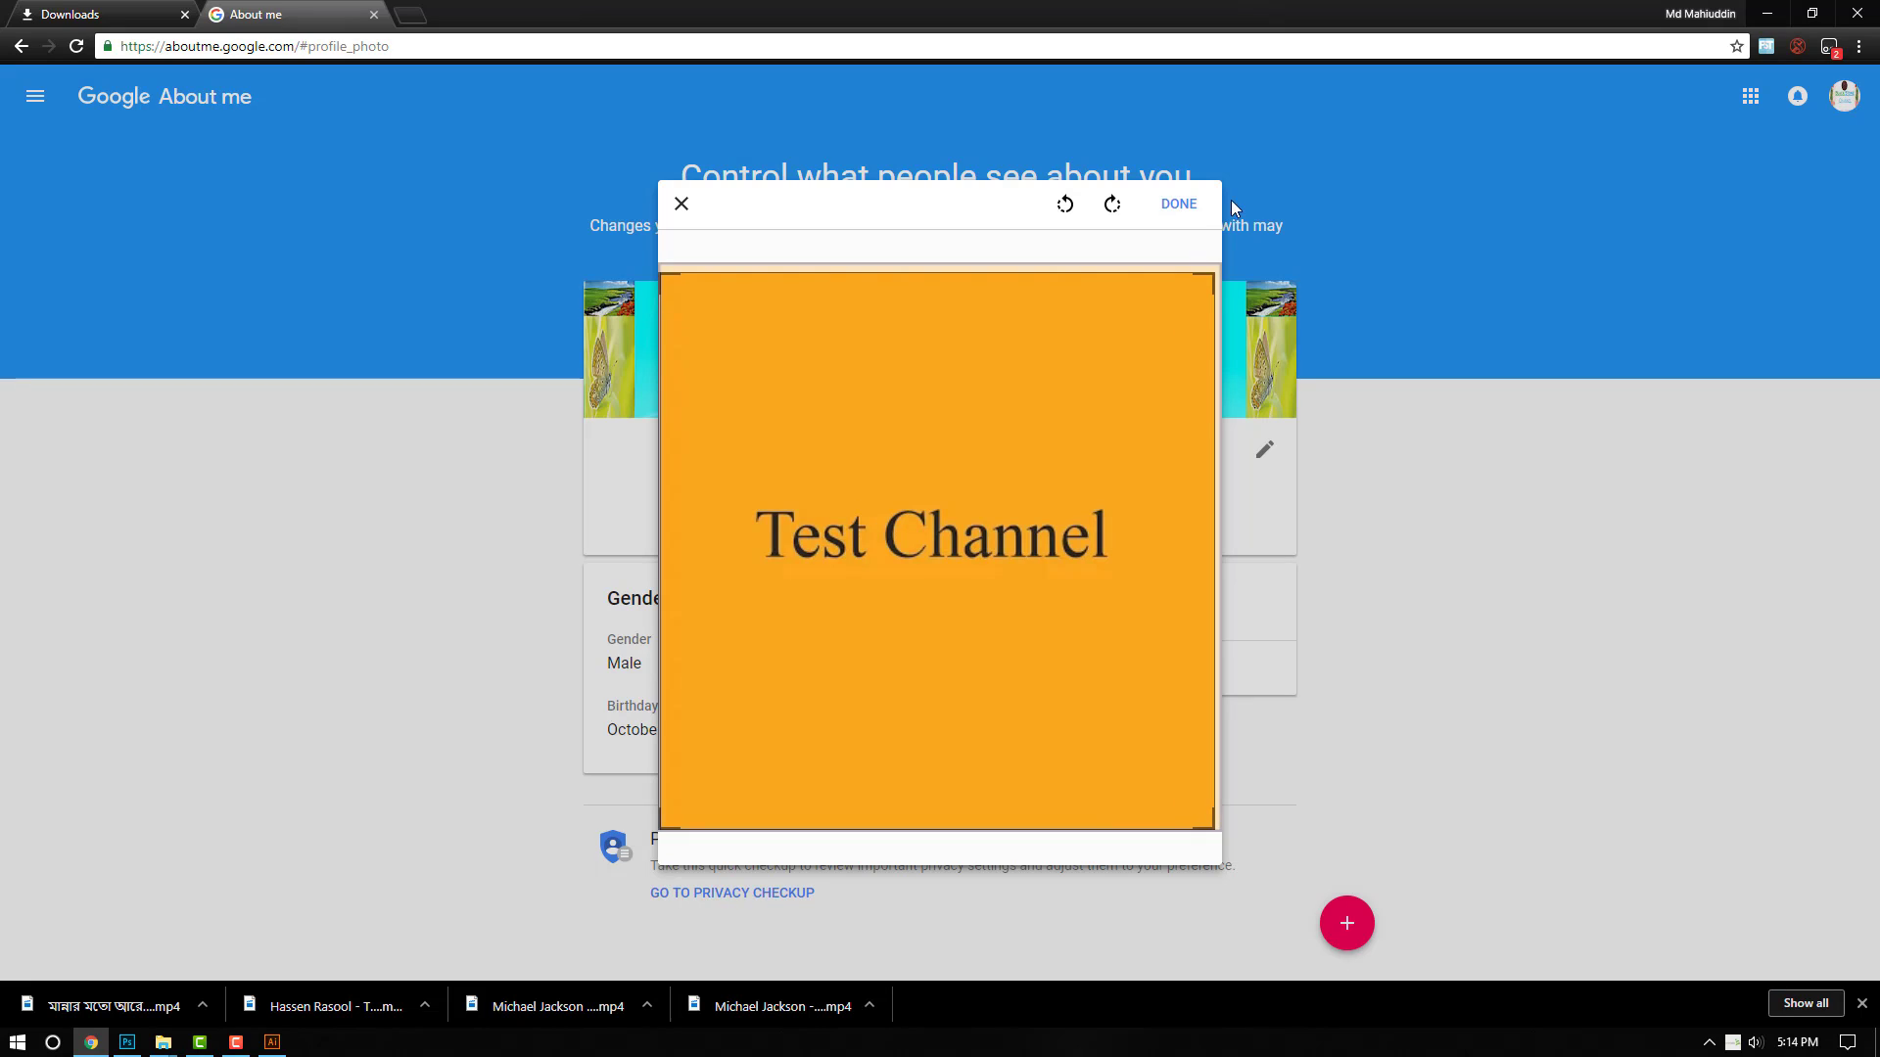
{"action": "left_click", "coordinate": [1179, 206]}
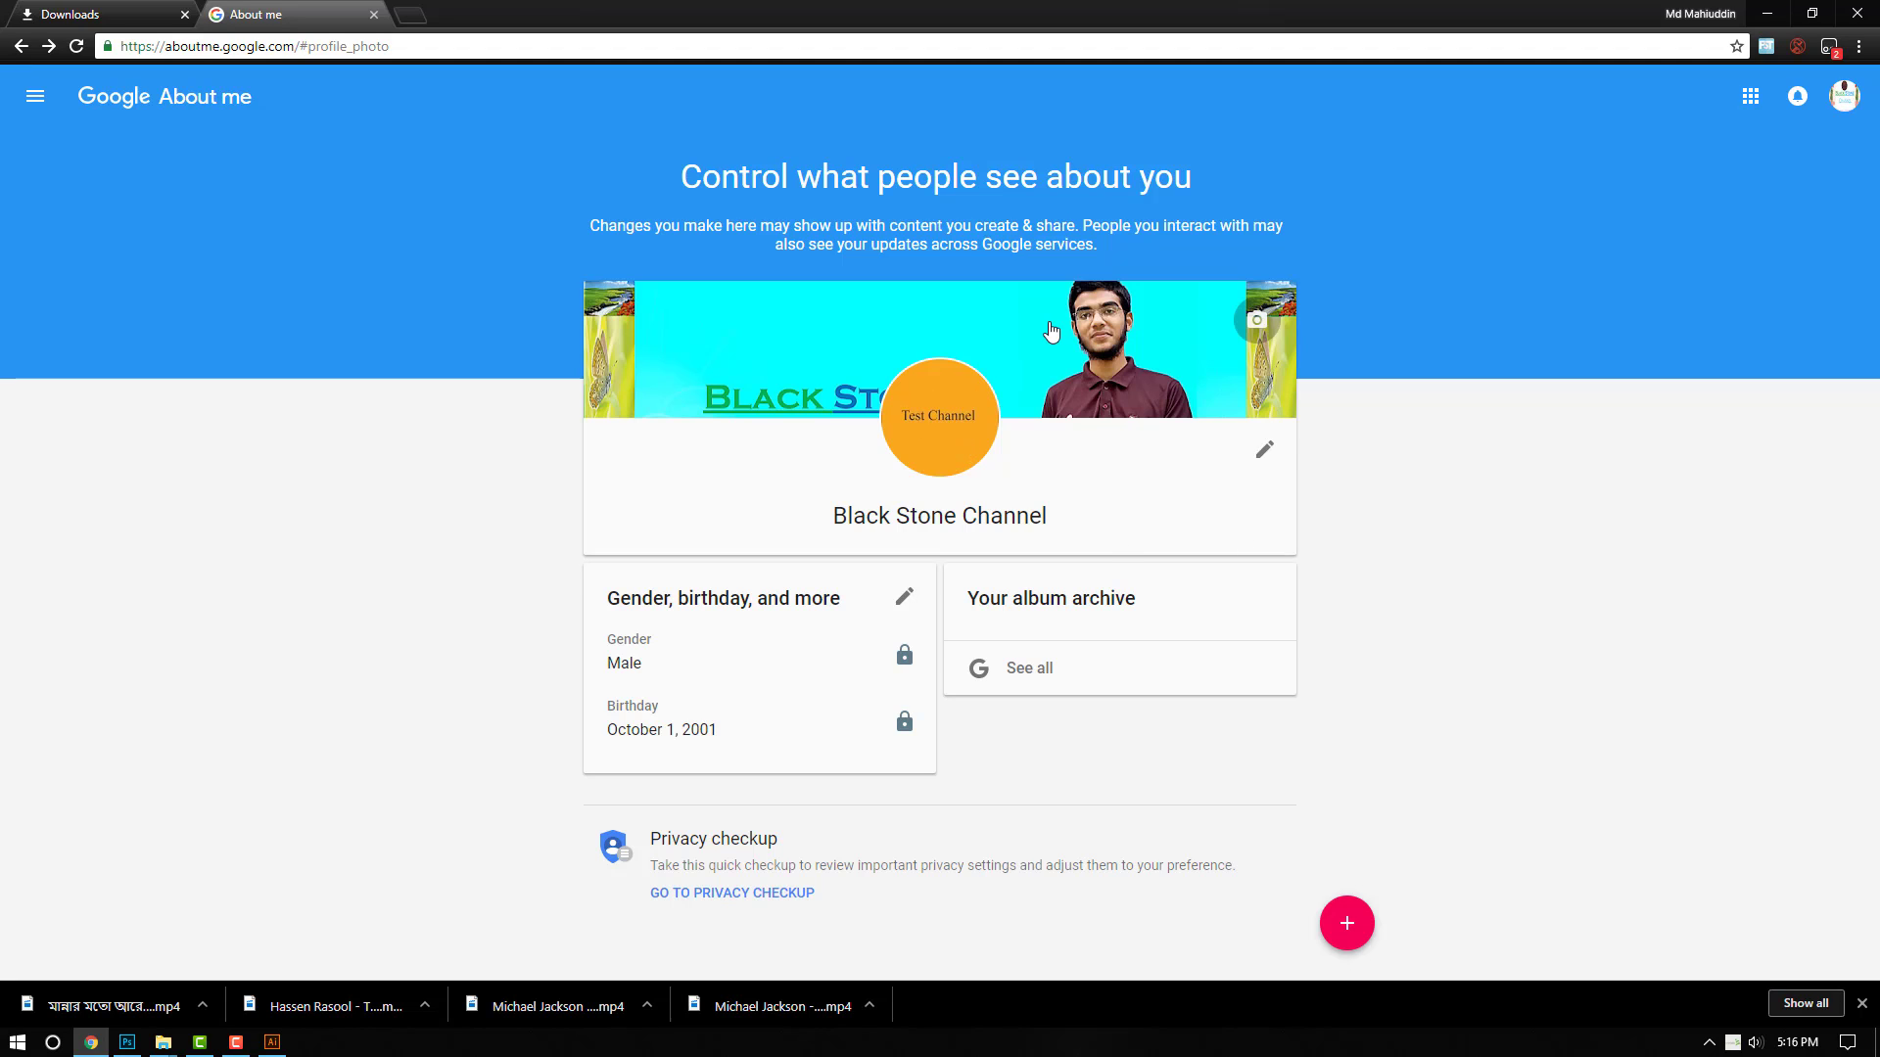
Step: Set the sunset Test Channel image as the cover photo
{"action": "left_click", "coordinate": [1235, 341]}
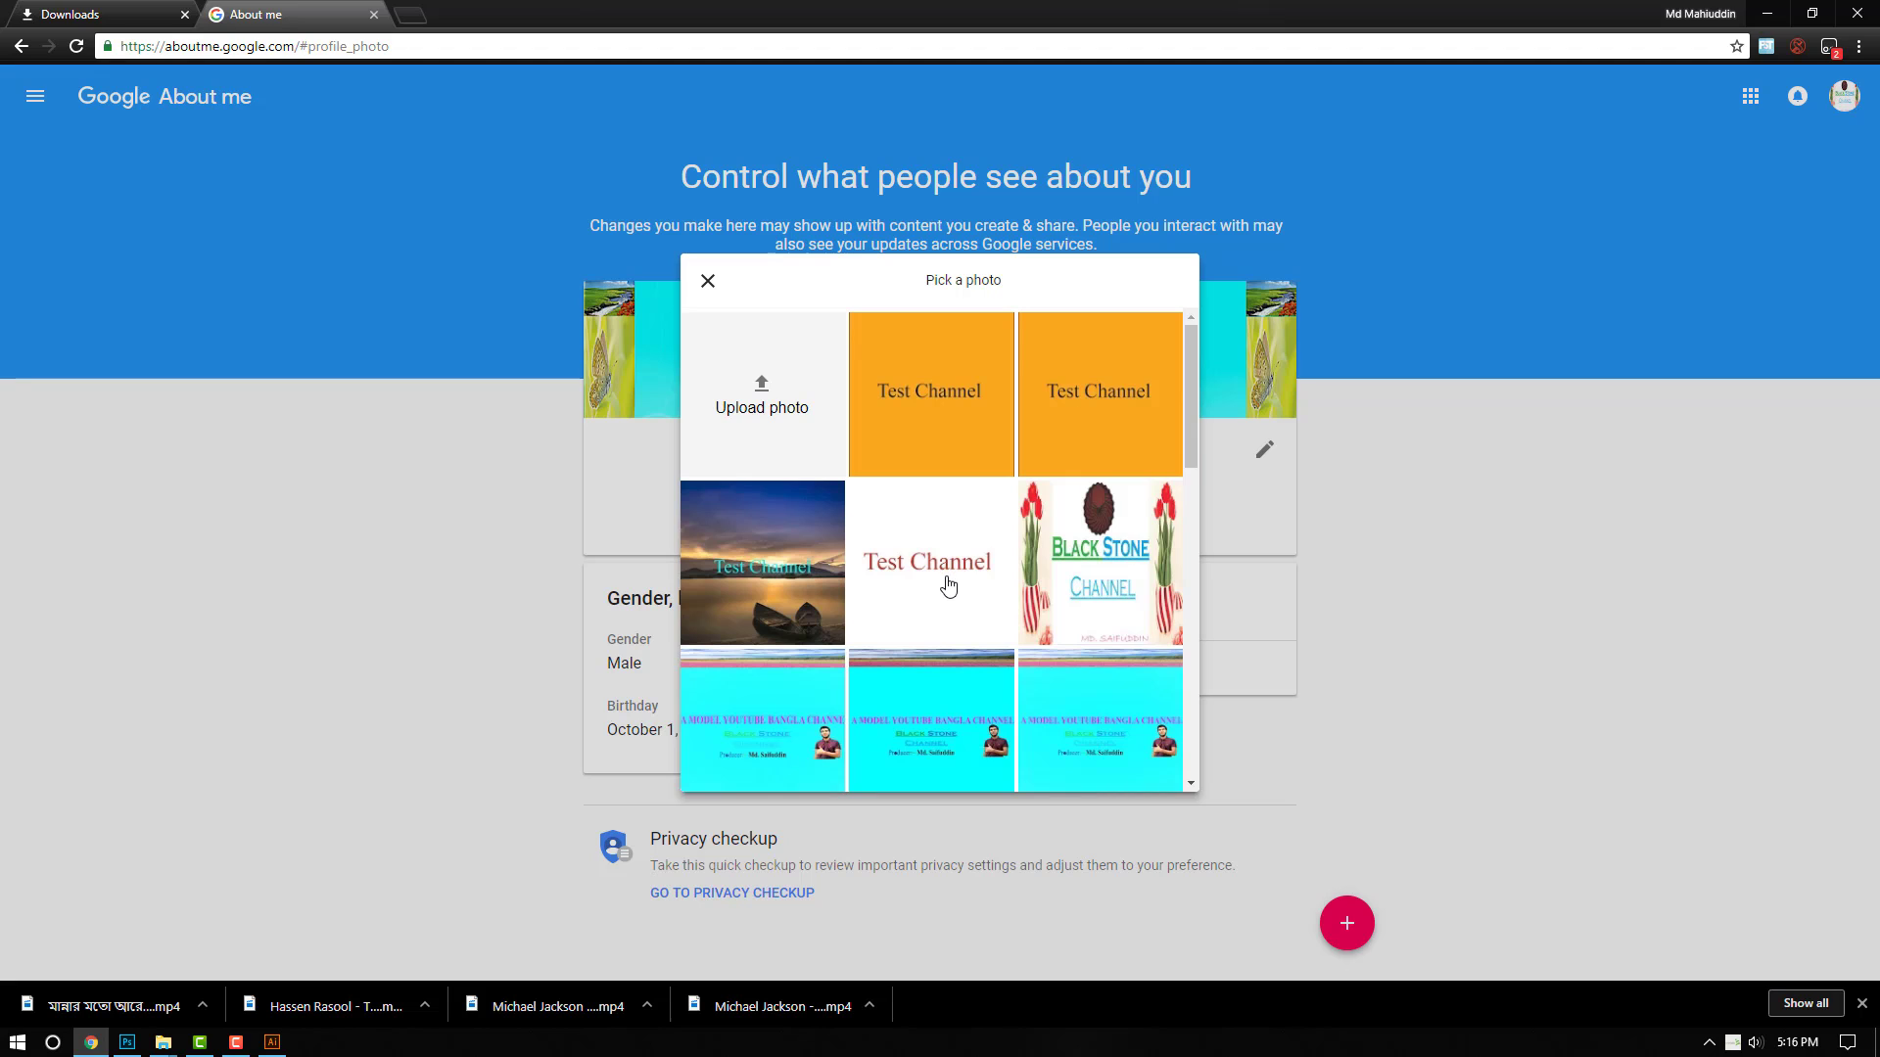
{"action": "left_click", "coordinate": [761, 592]}
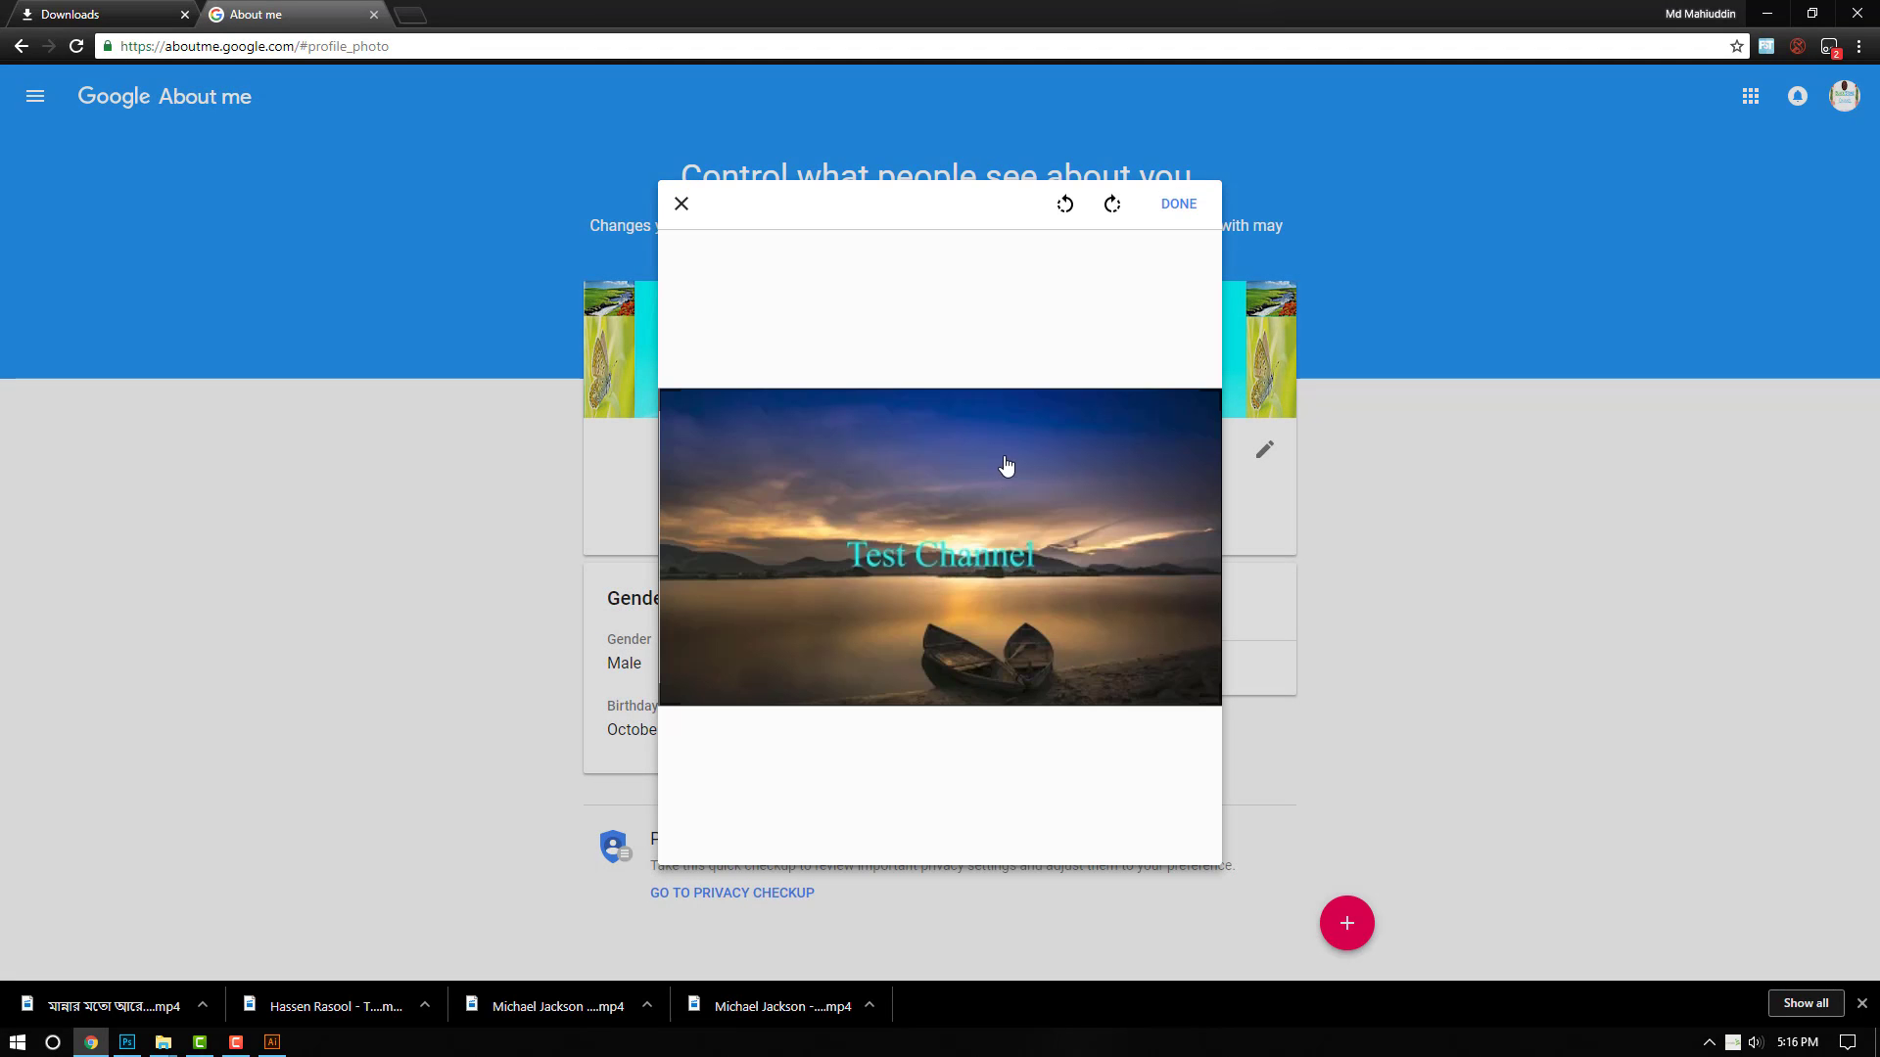
{"action": "left_click", "coordinate": [1168, 206]}
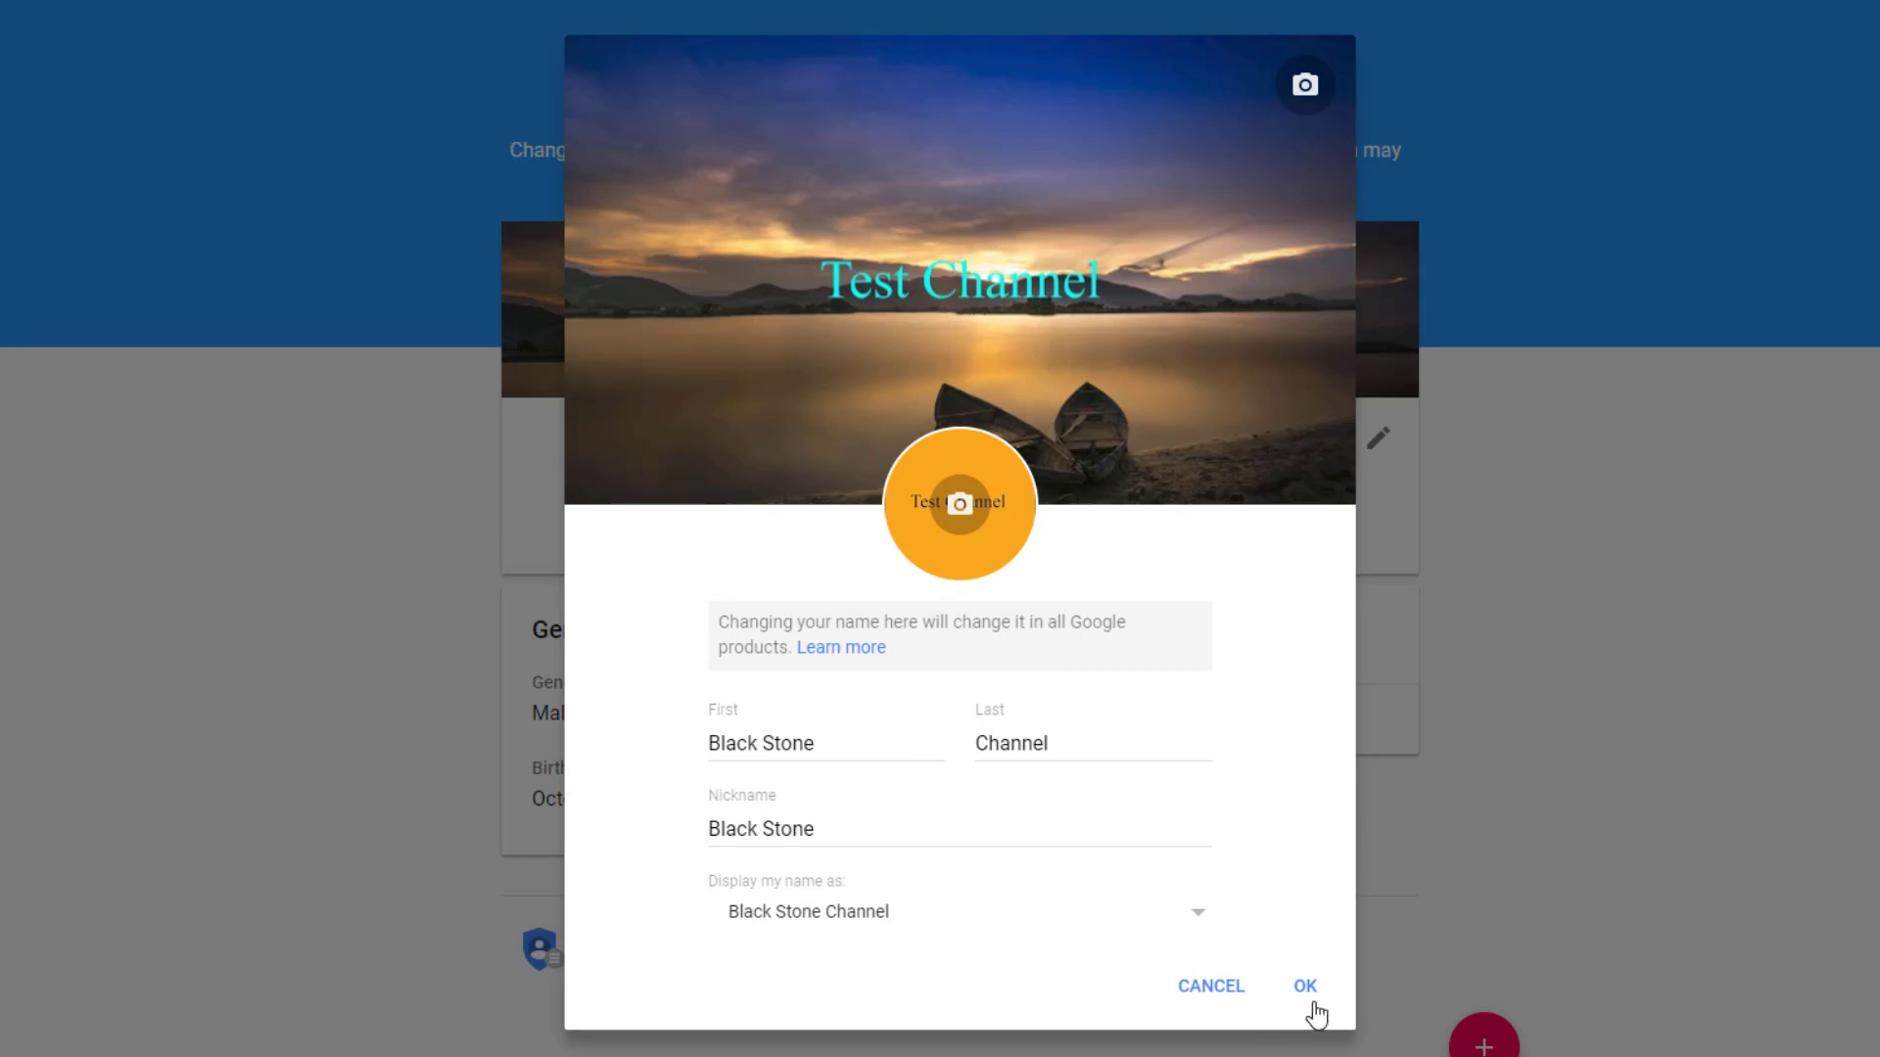
Step: Change the first name to 'Test' and nickname to 'Channel', and confirm the name change
{"action": "left_click", "coordinate": [816, 744]}
{"action": "key", "text": "BackSpace"}
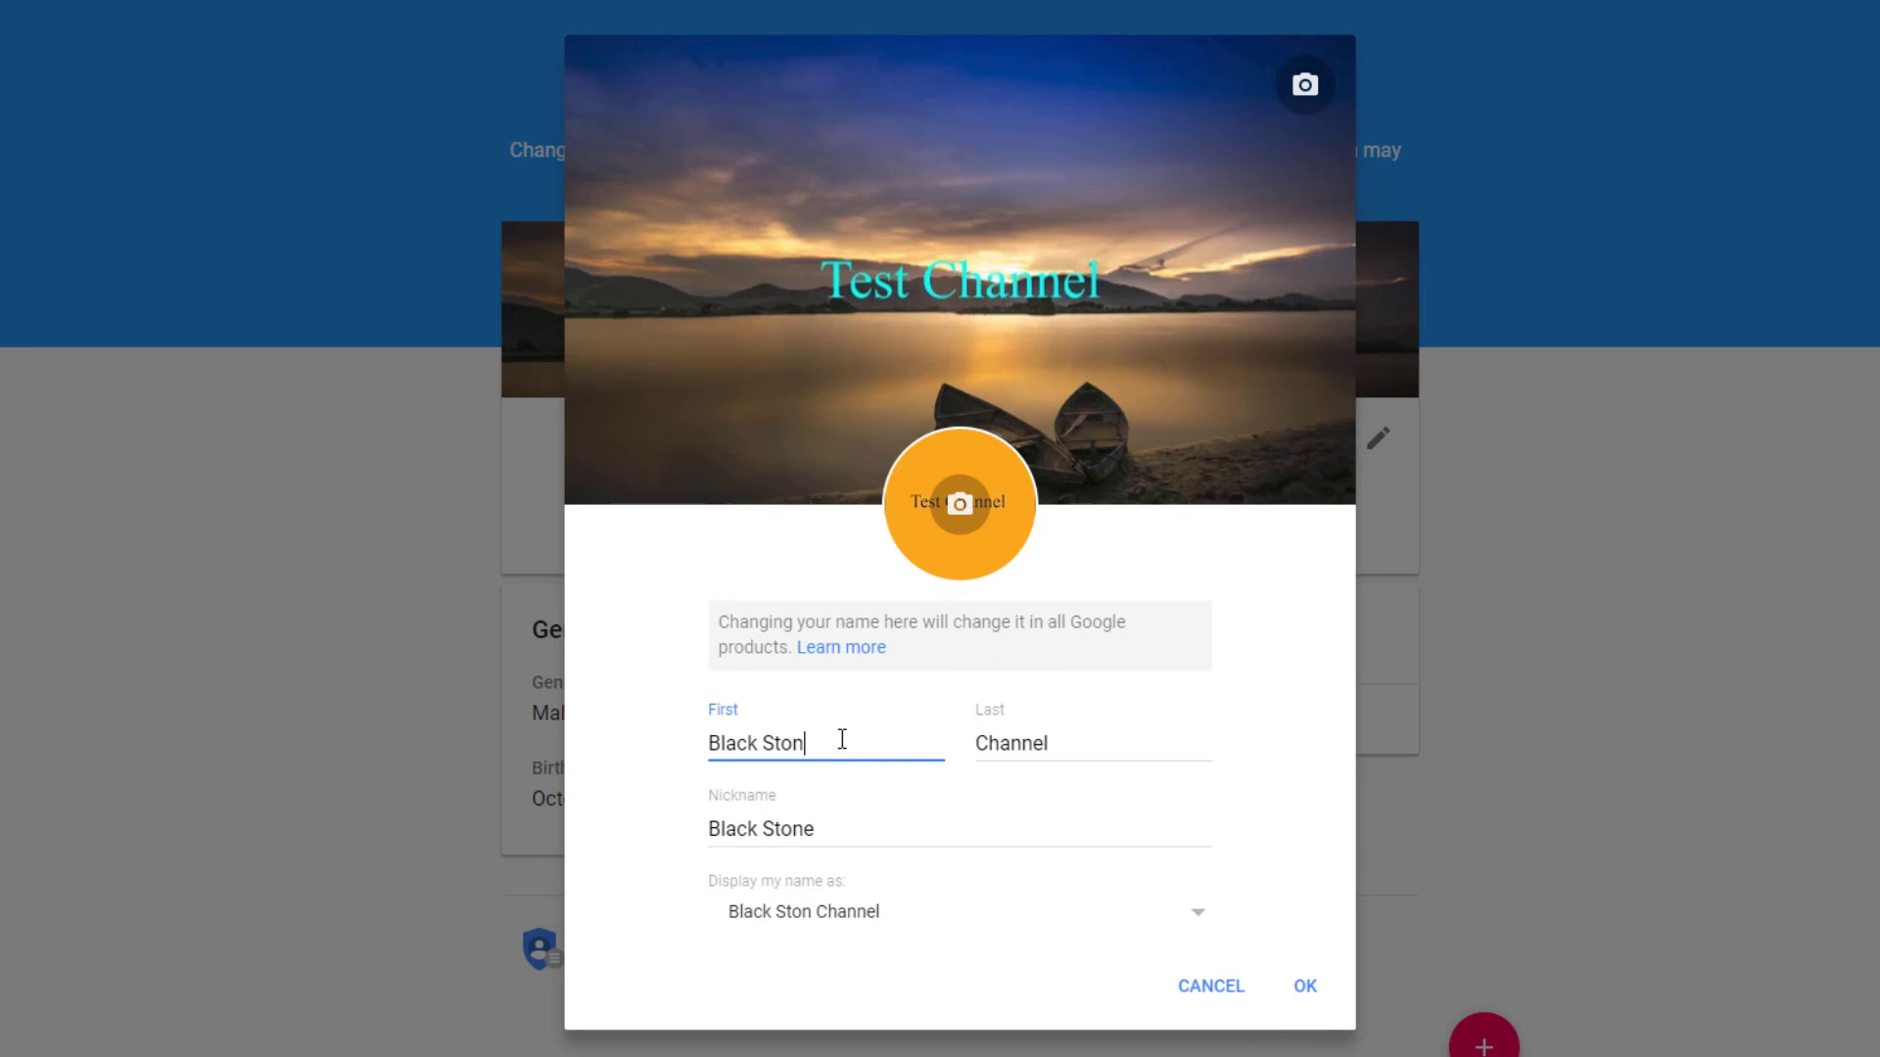
{"action": "key", "text": "BackSpace"}
{"action": "key", "text": "BackSpace"}
{"action": "key", "text": "BackSpace"}
{"action": "key", "text": "BackSpace"}
{"action": "key", "text": "BackSpace"}
{"action": "key", "text": "BackSpace"}
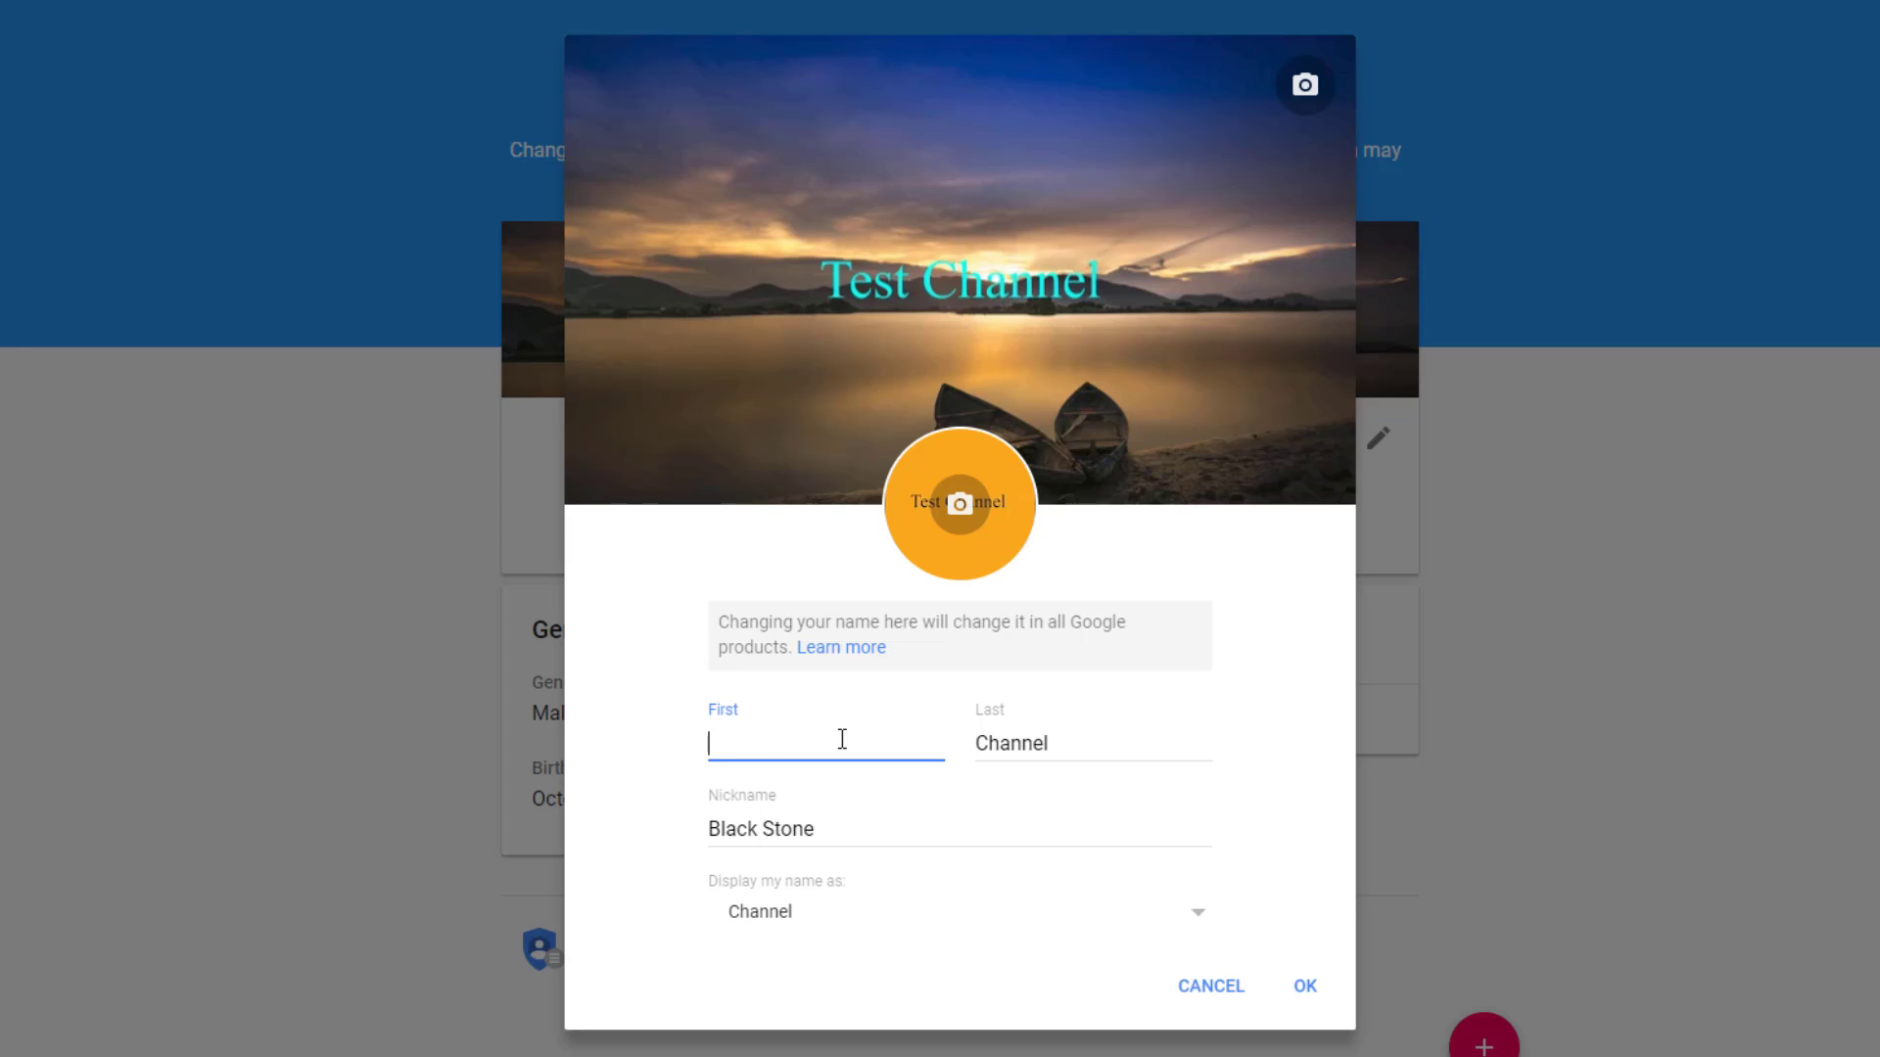
{"action": "type", "text": "T"}
{"action": "type", "text": "est"}
{"action": "left_click", "coordinate": [830, 825]}
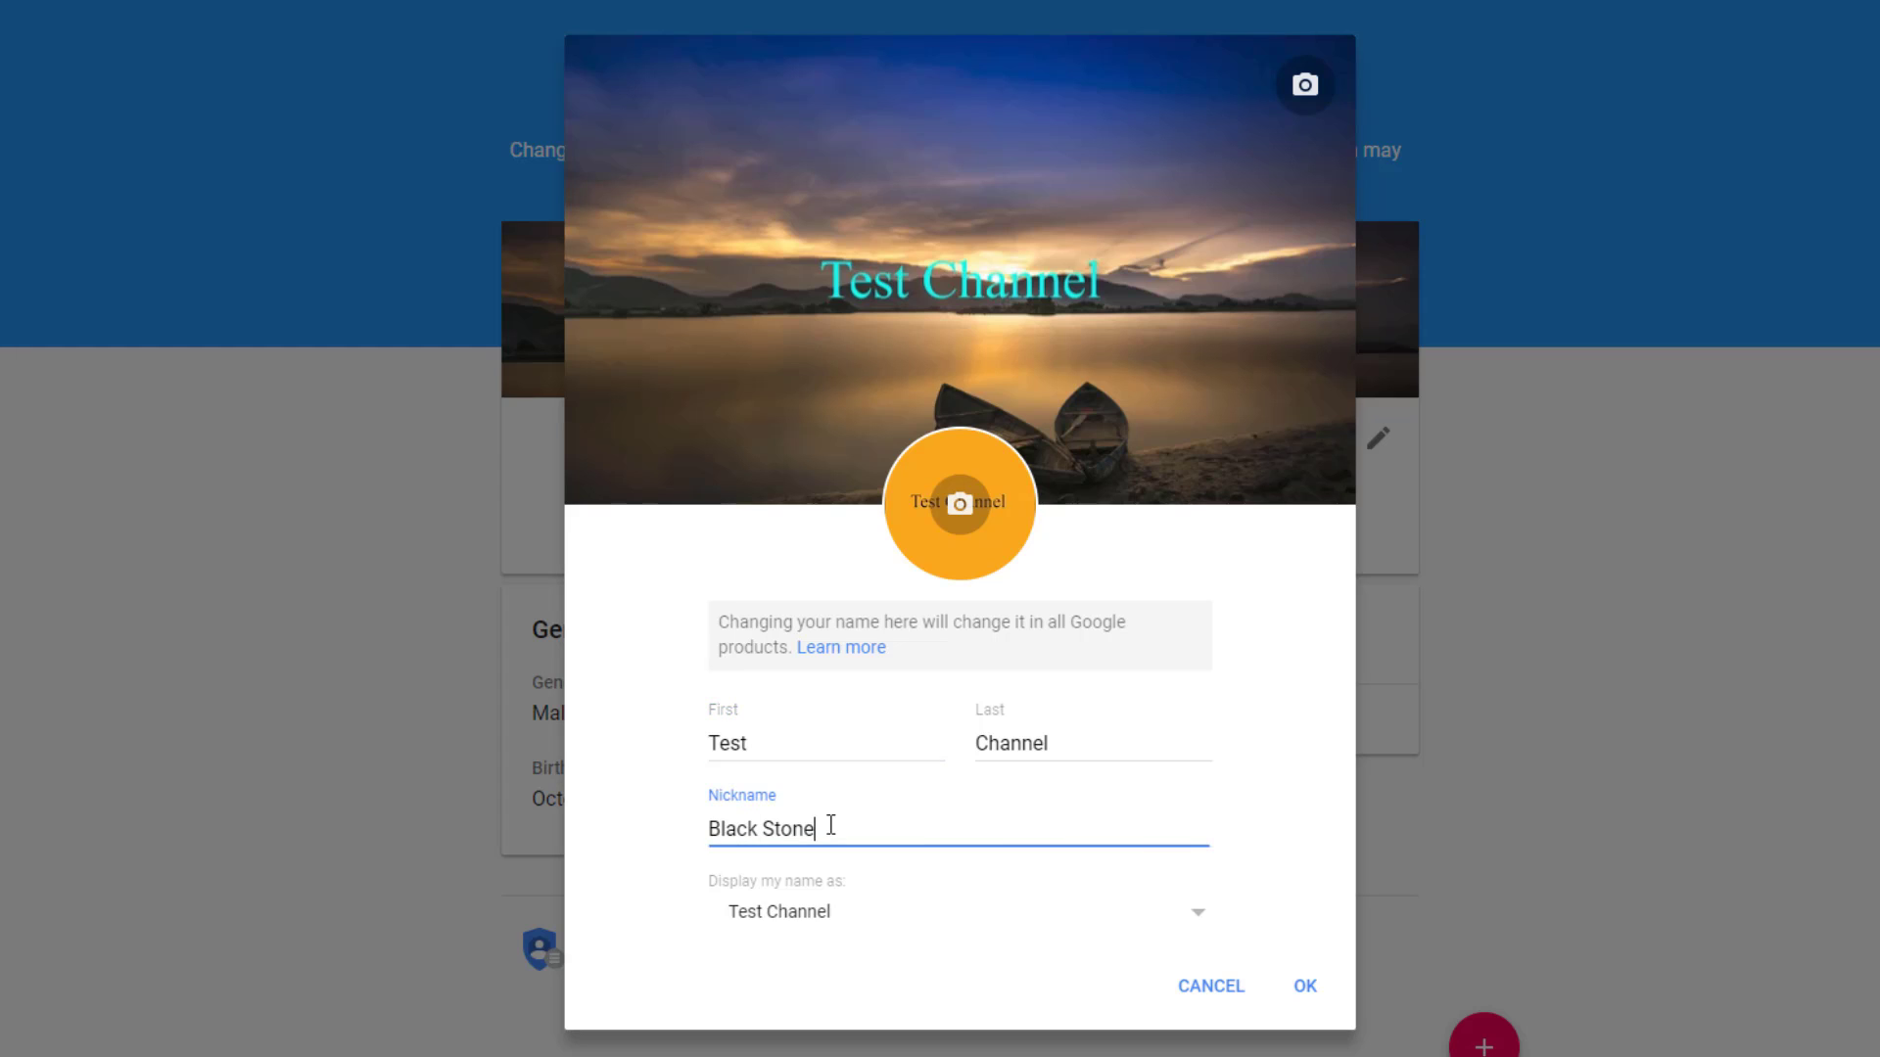
{"action": "key", "text": "BackSpace"}
{"action": "key", "text": "BackSpace"}
{"action": "key", "text": "BackSpace"}
{"action": "type", "text": "Channel"}
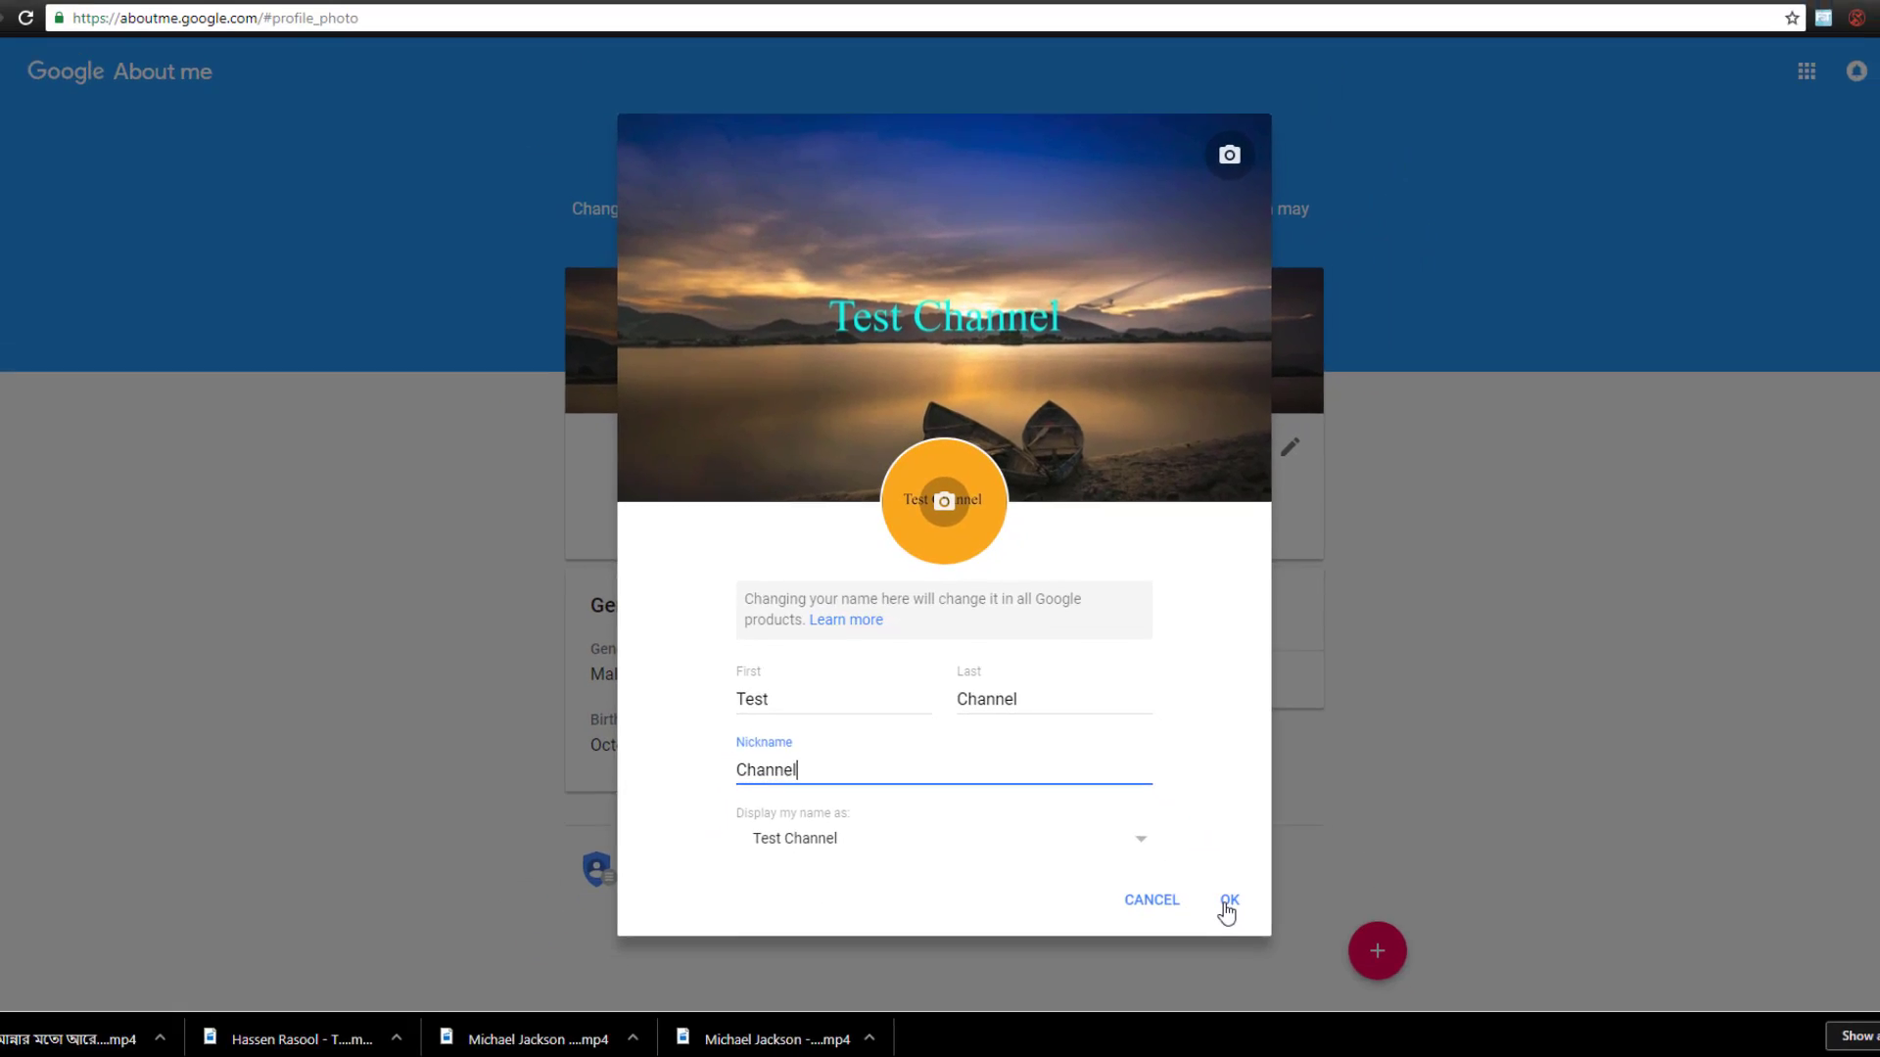
{"action": "left_click", "coordinate": [1305, 986]}
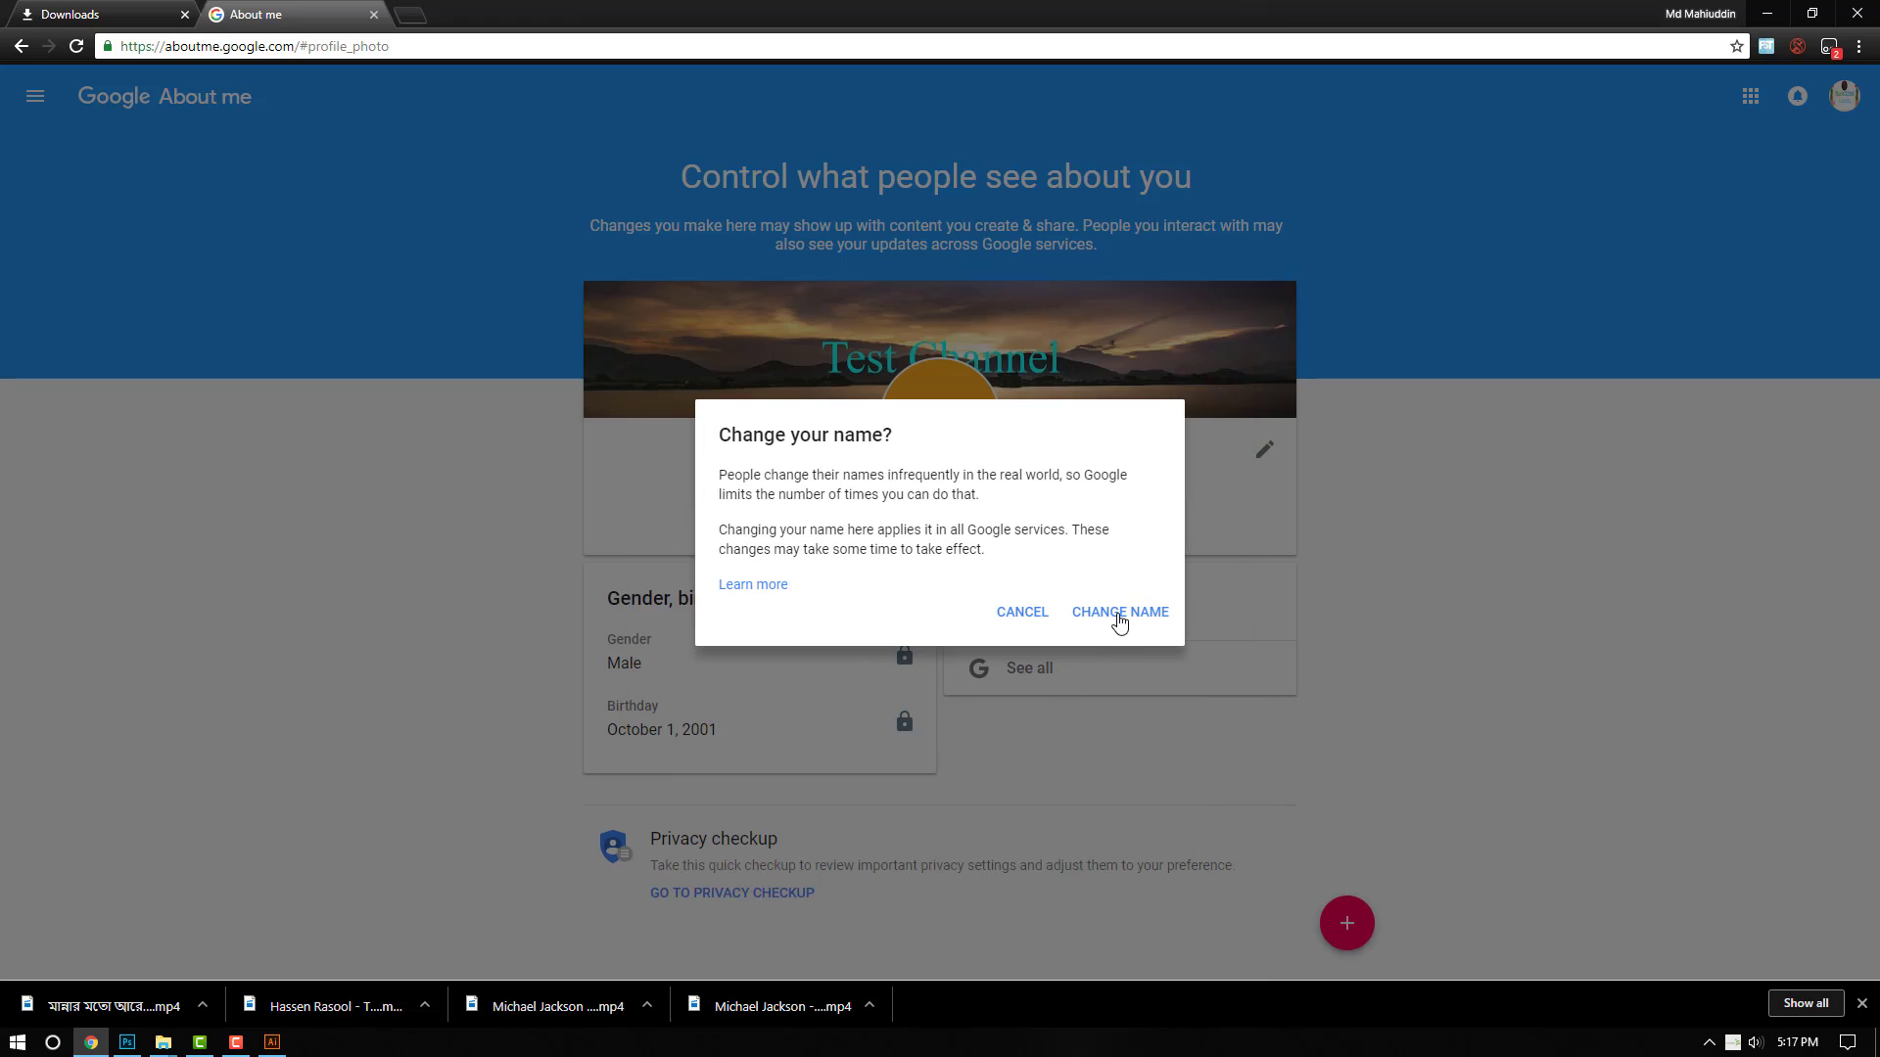
{"action": "left_click", "coordinate": [1120, 619]}
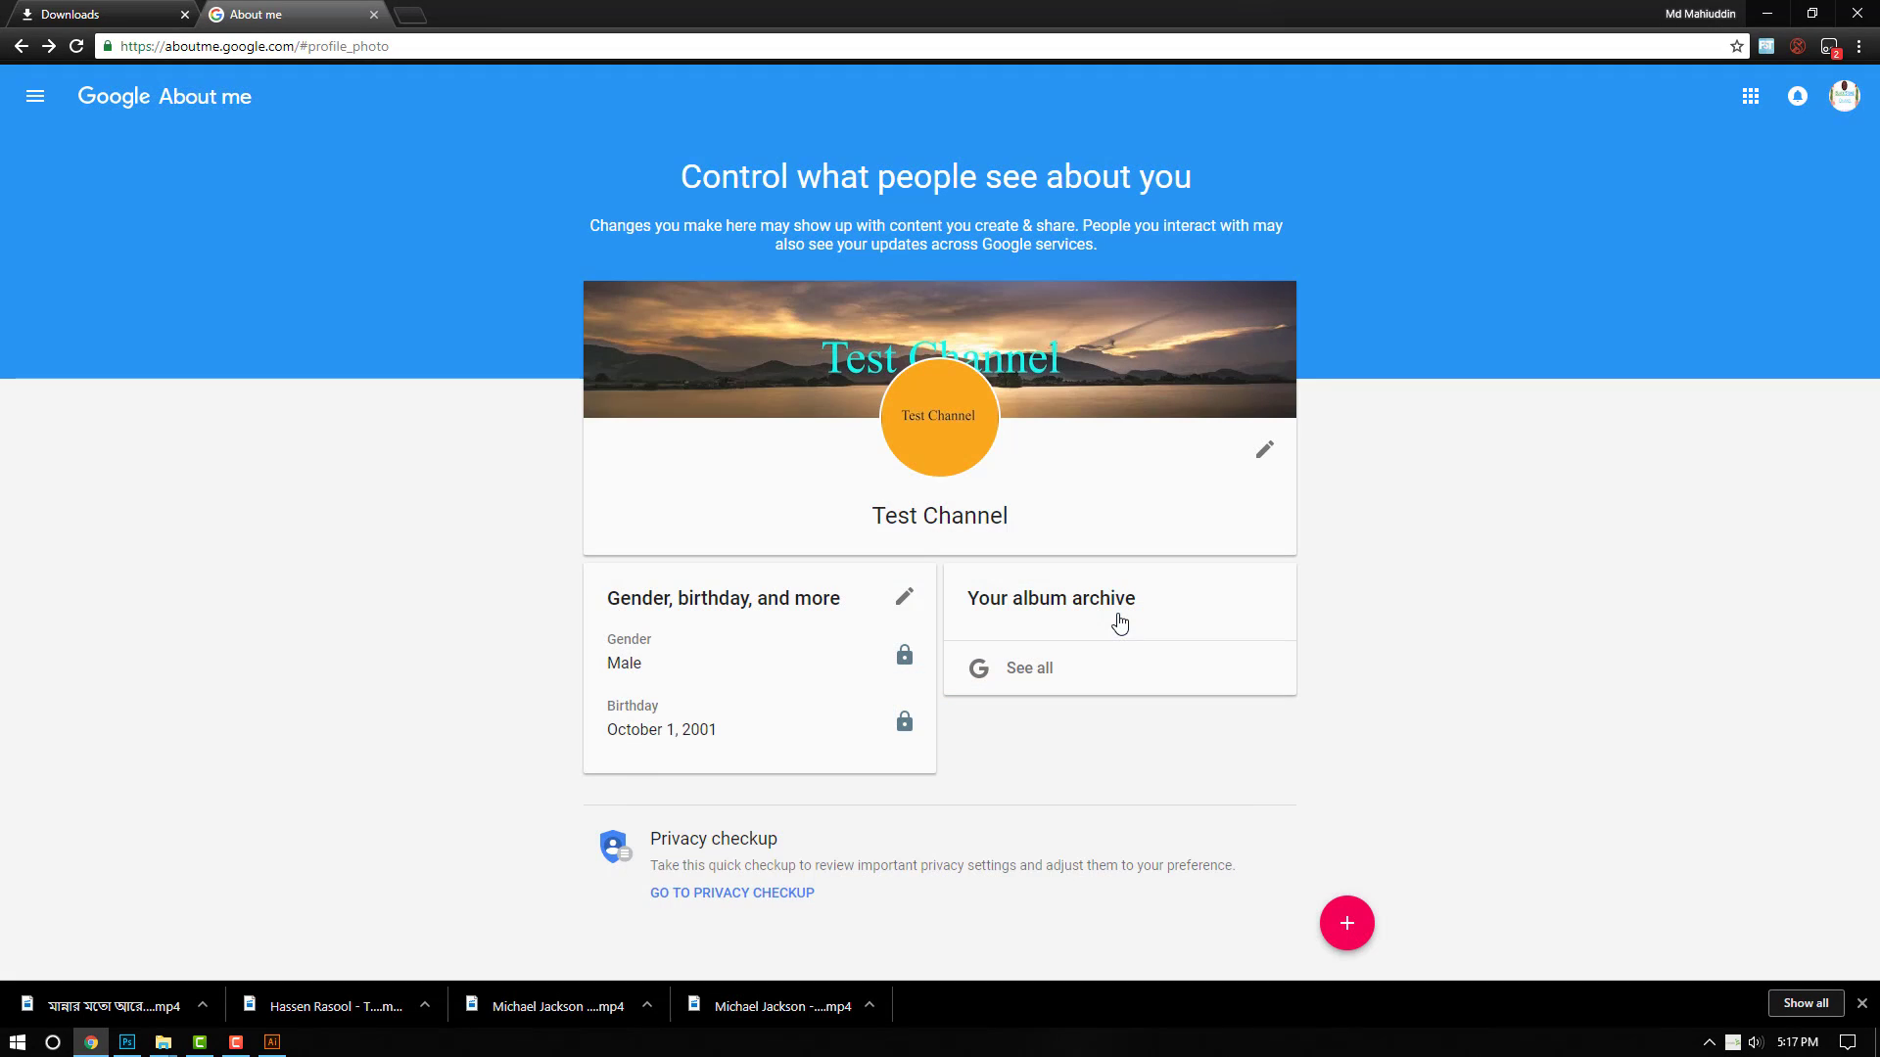
Step: Reload the YouTube channel page to see the Test Channel name and orange icon, then minimize Chrome
{"action": "left_click", "coordinate": [21, 46]}
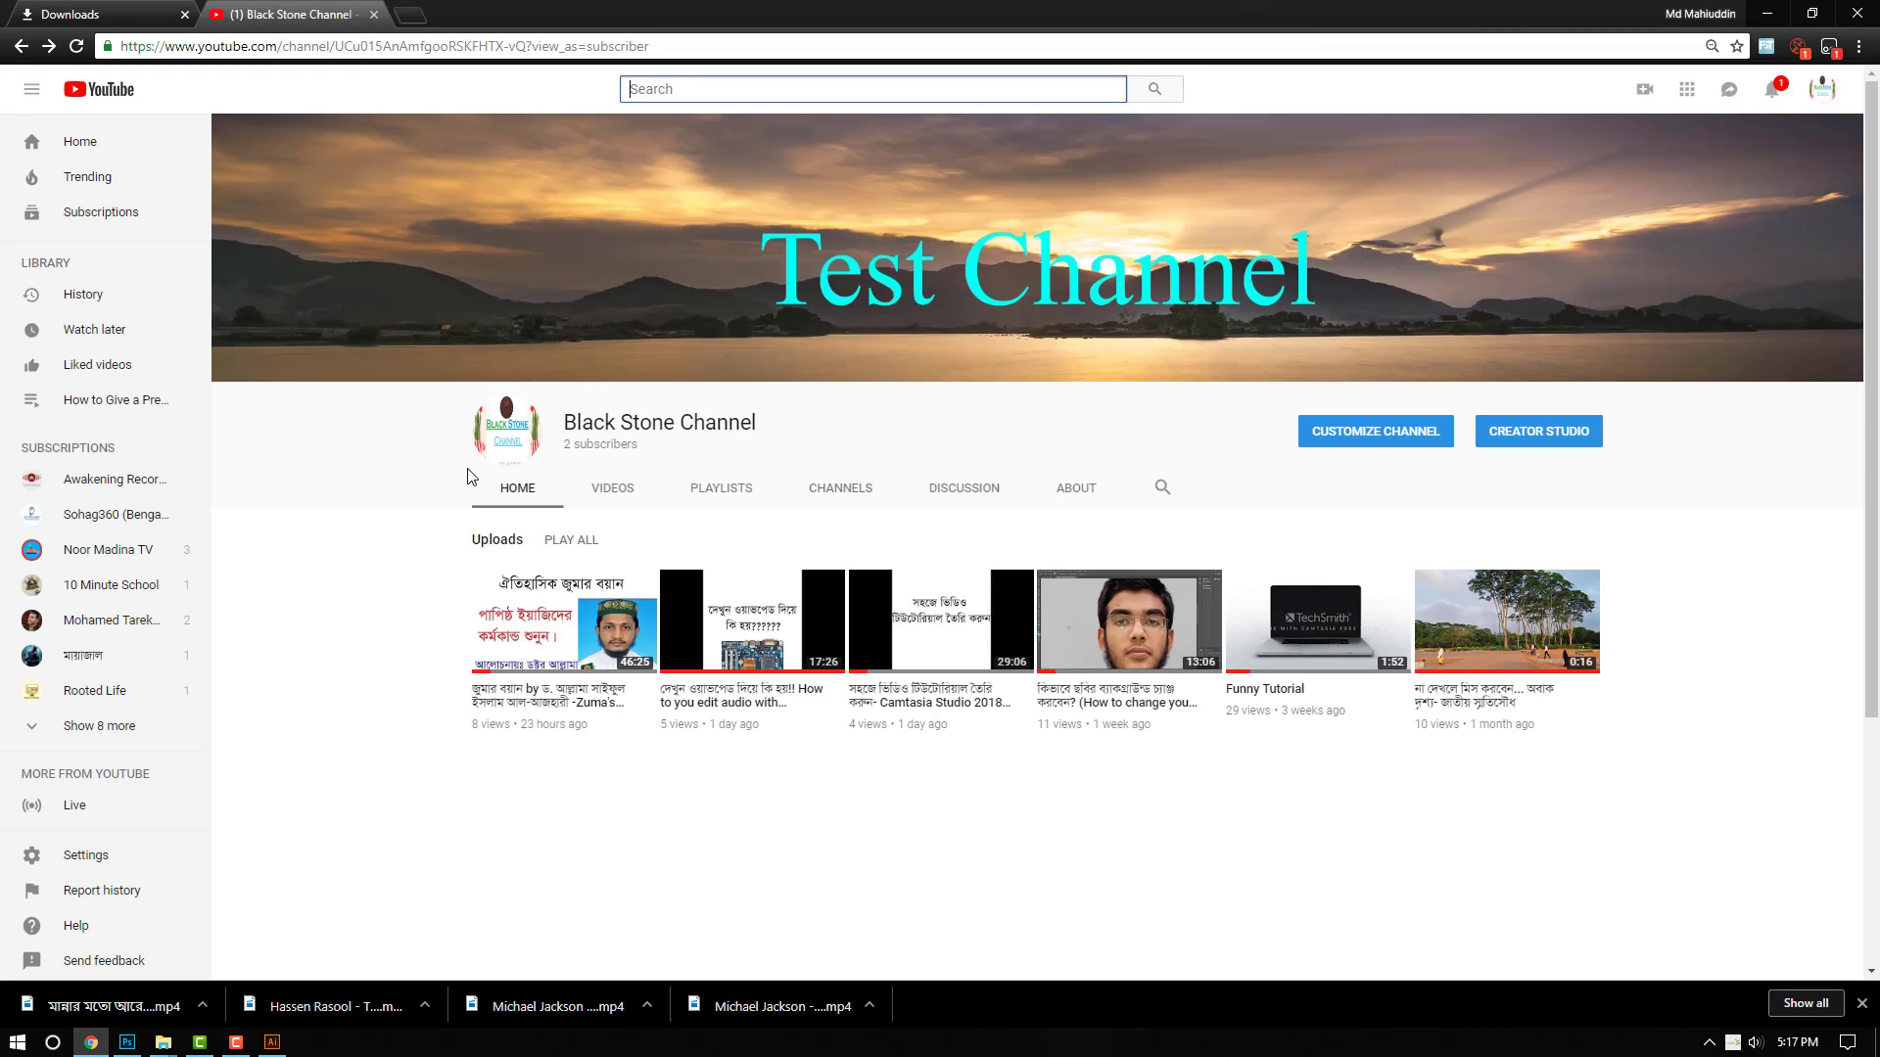
{"action": "left_click", "coordinate": [78, 48]}
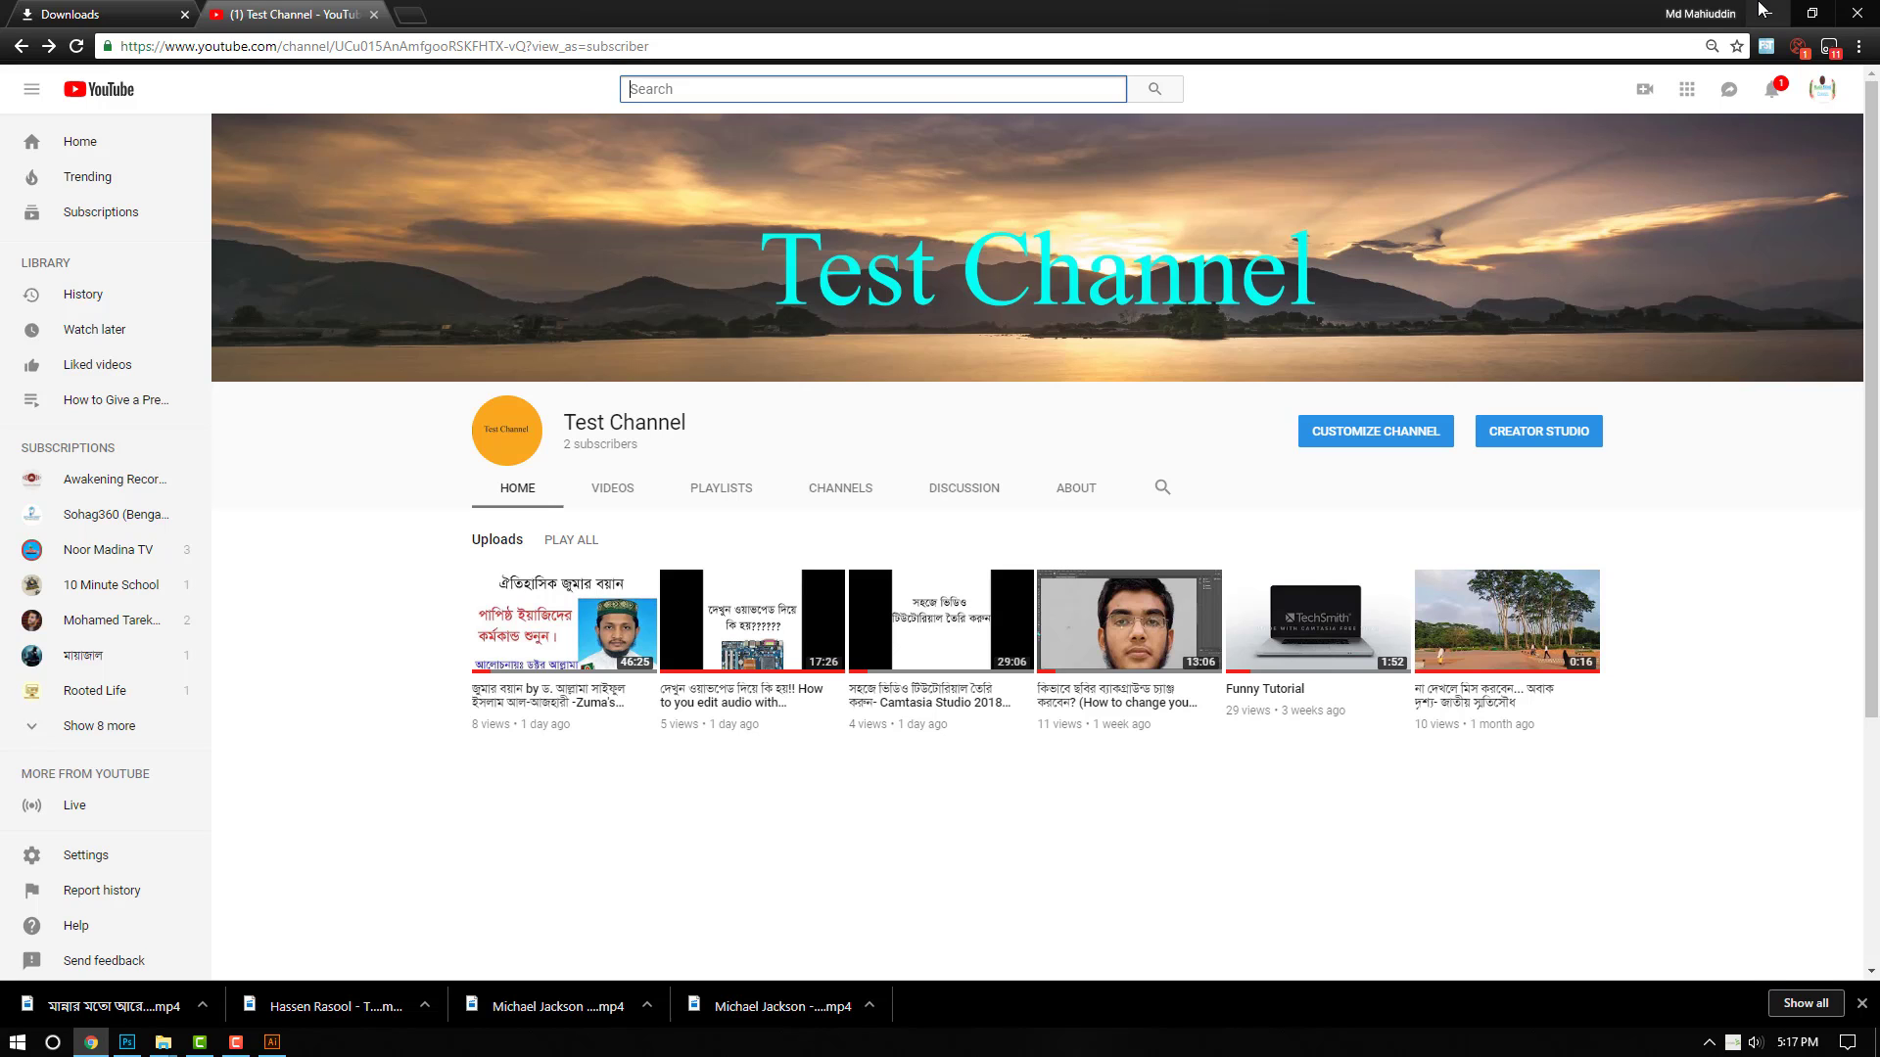
{"action": "left_click", "coordinate": [1762, 10]}
{"action": "right_click", "coordinate": [889, 491]}
Step: Launch Photoshop and create a new 2560 × 1440 px document filled with the magenta background colour
{"action": "left_click", "coordinate": [940, 546]}
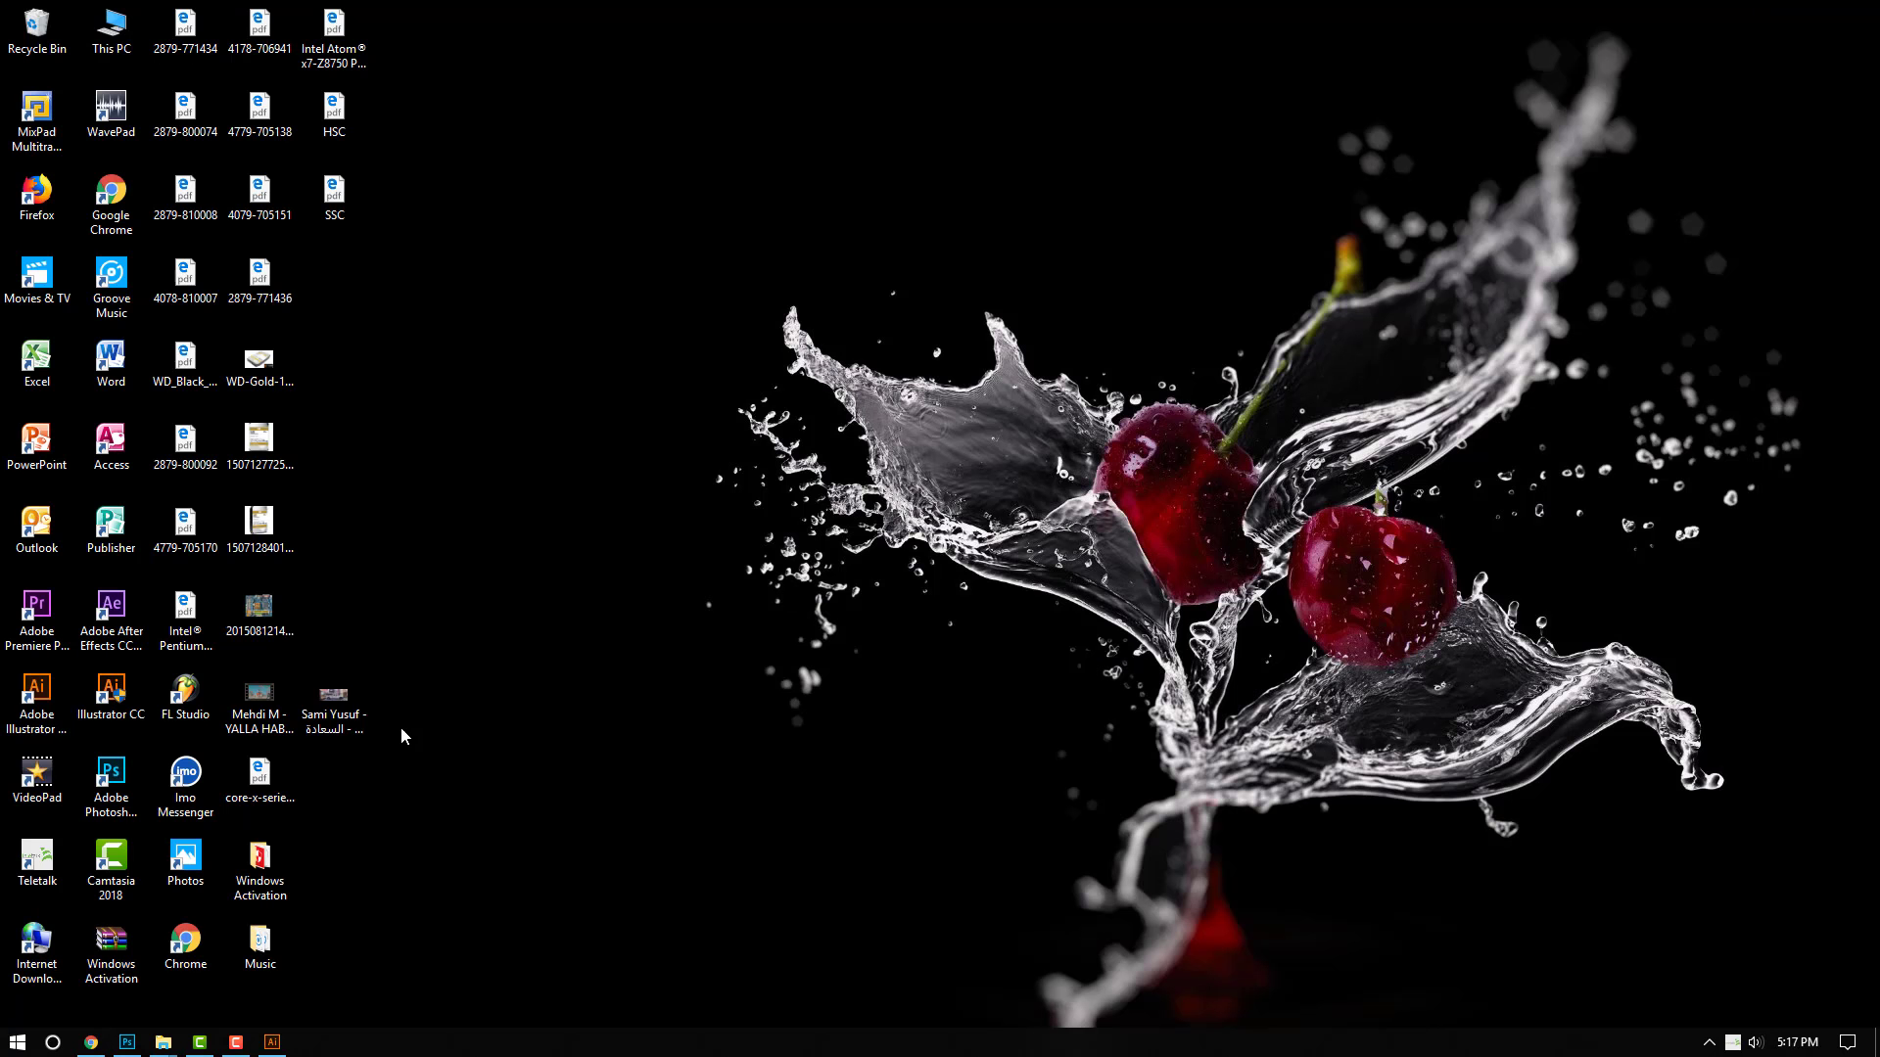
{"action": "double_click", "coordinate": [98, 774]}
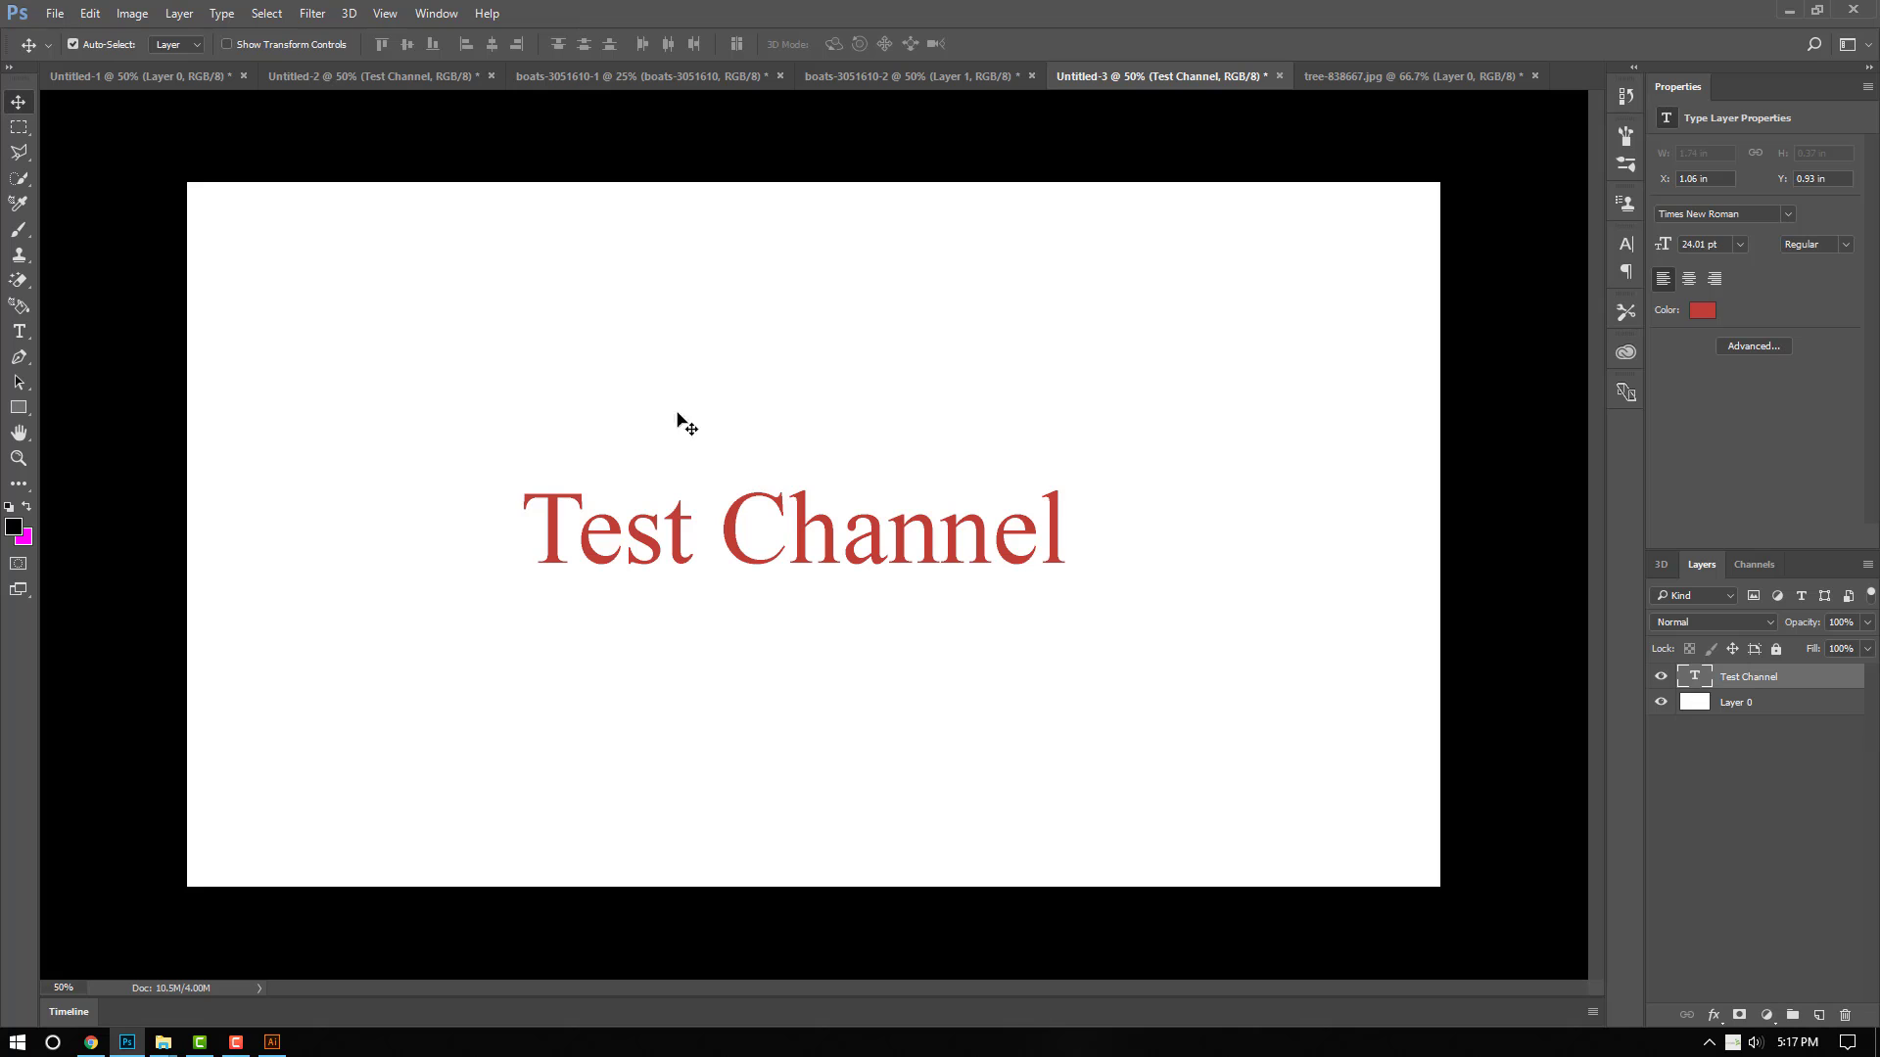
{"action": "left_click", "coordinate": [55, 14]}
{"action": "left_click", "coordinate": [78, 32]}
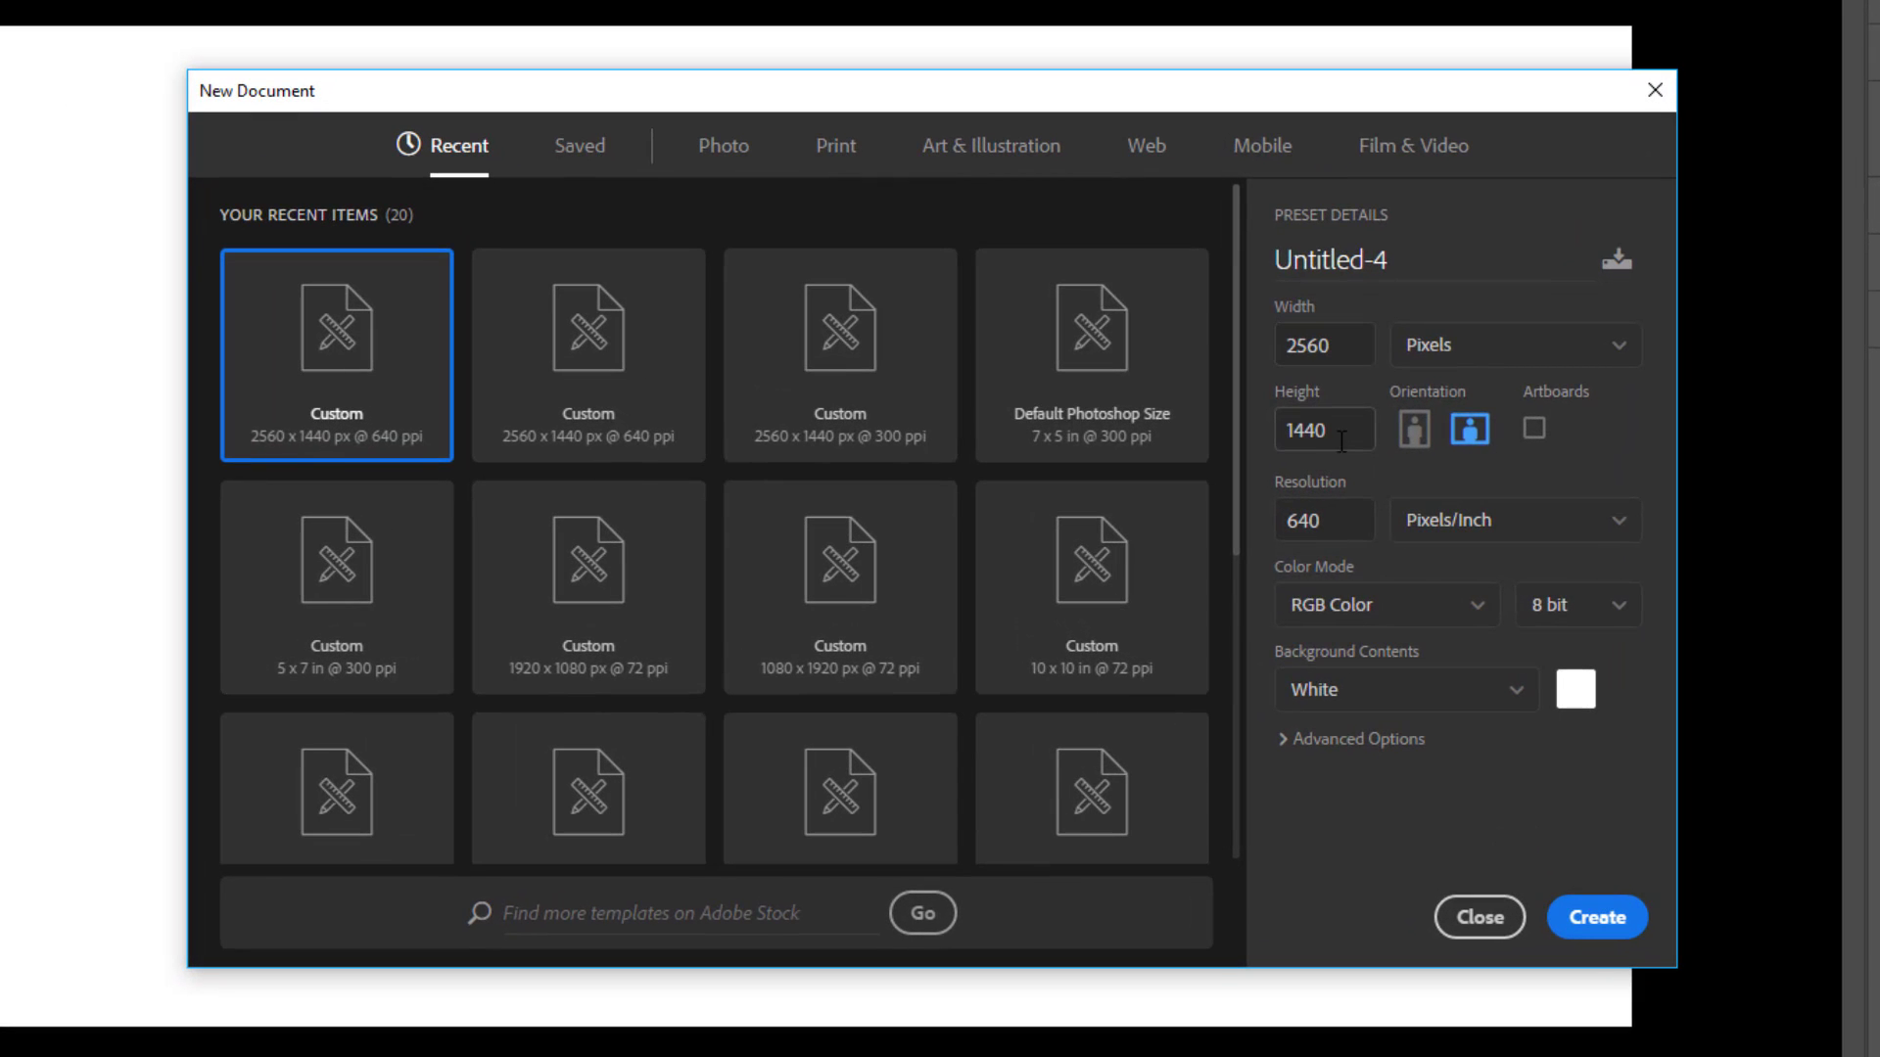
{"action": "left_click", "coordinate": [1512, 700]}
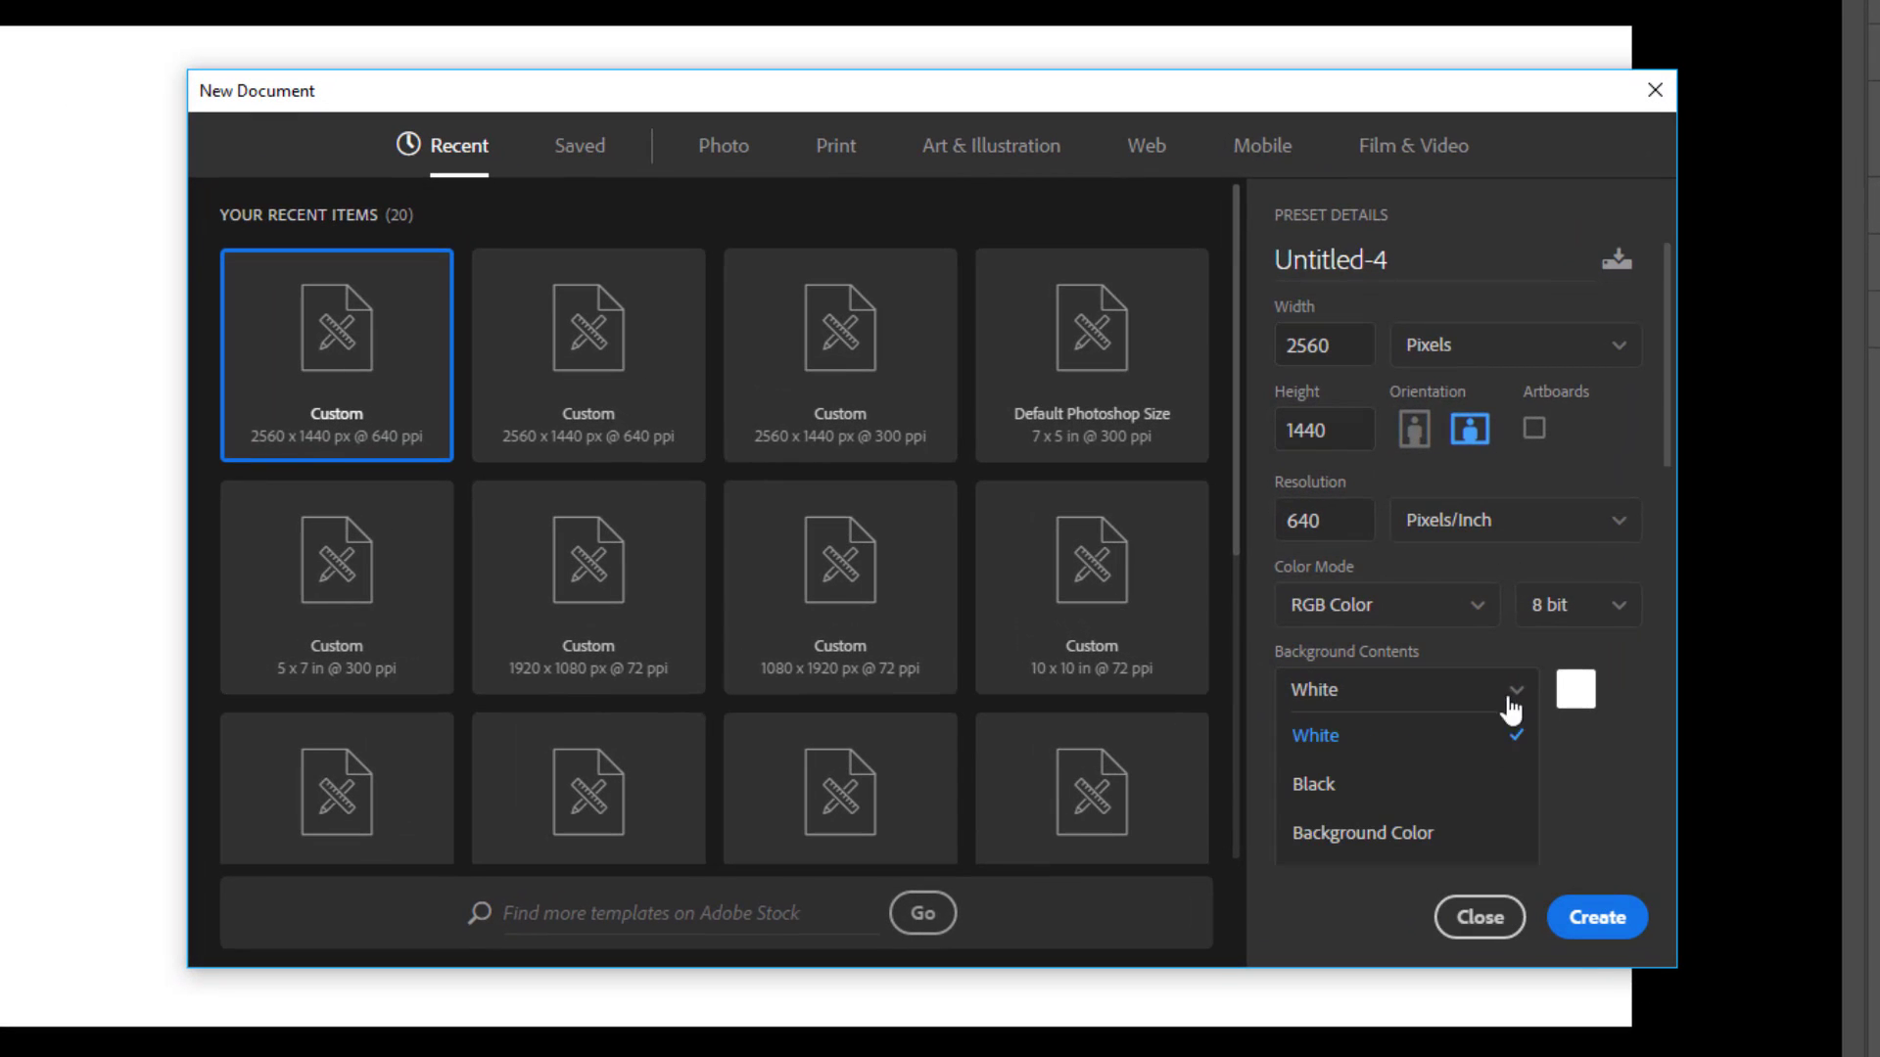
{"action": "left_click", "coordinate": [1462, 833]}
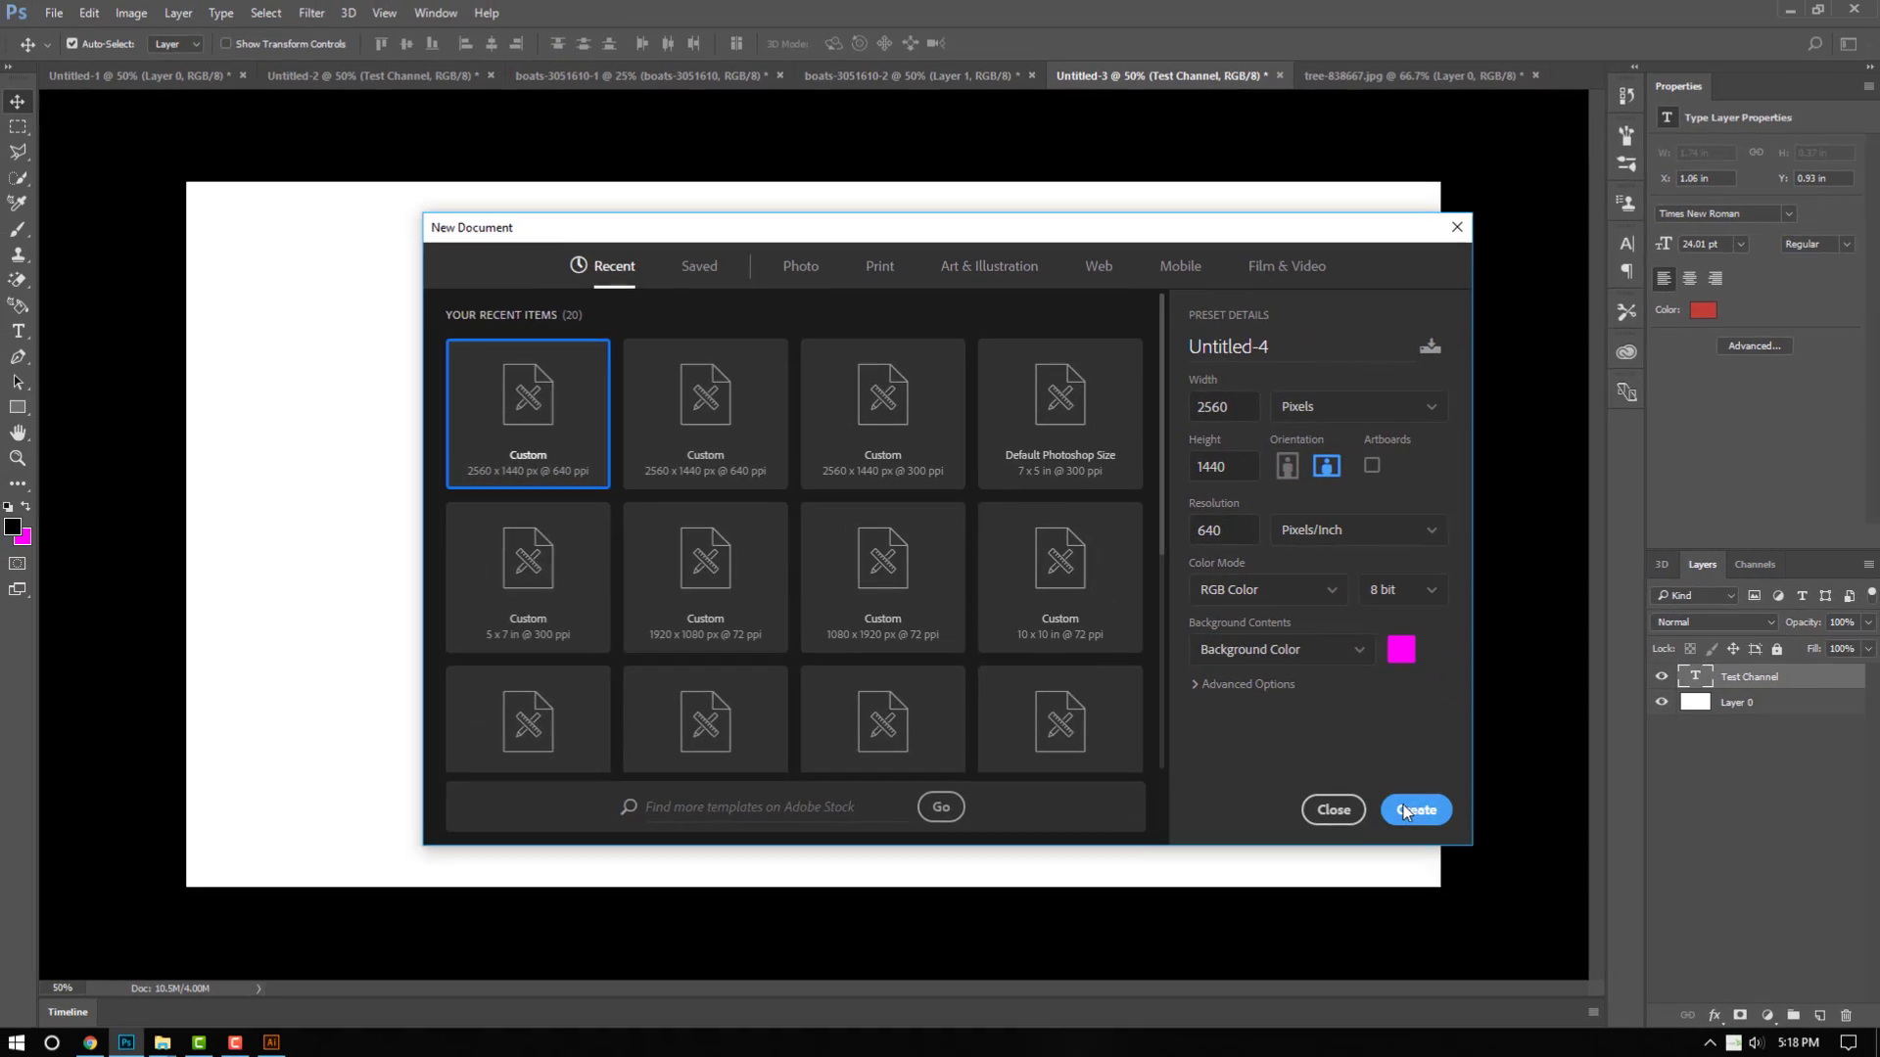
{"action": "left_click", "coordinate": [1597, 918]}
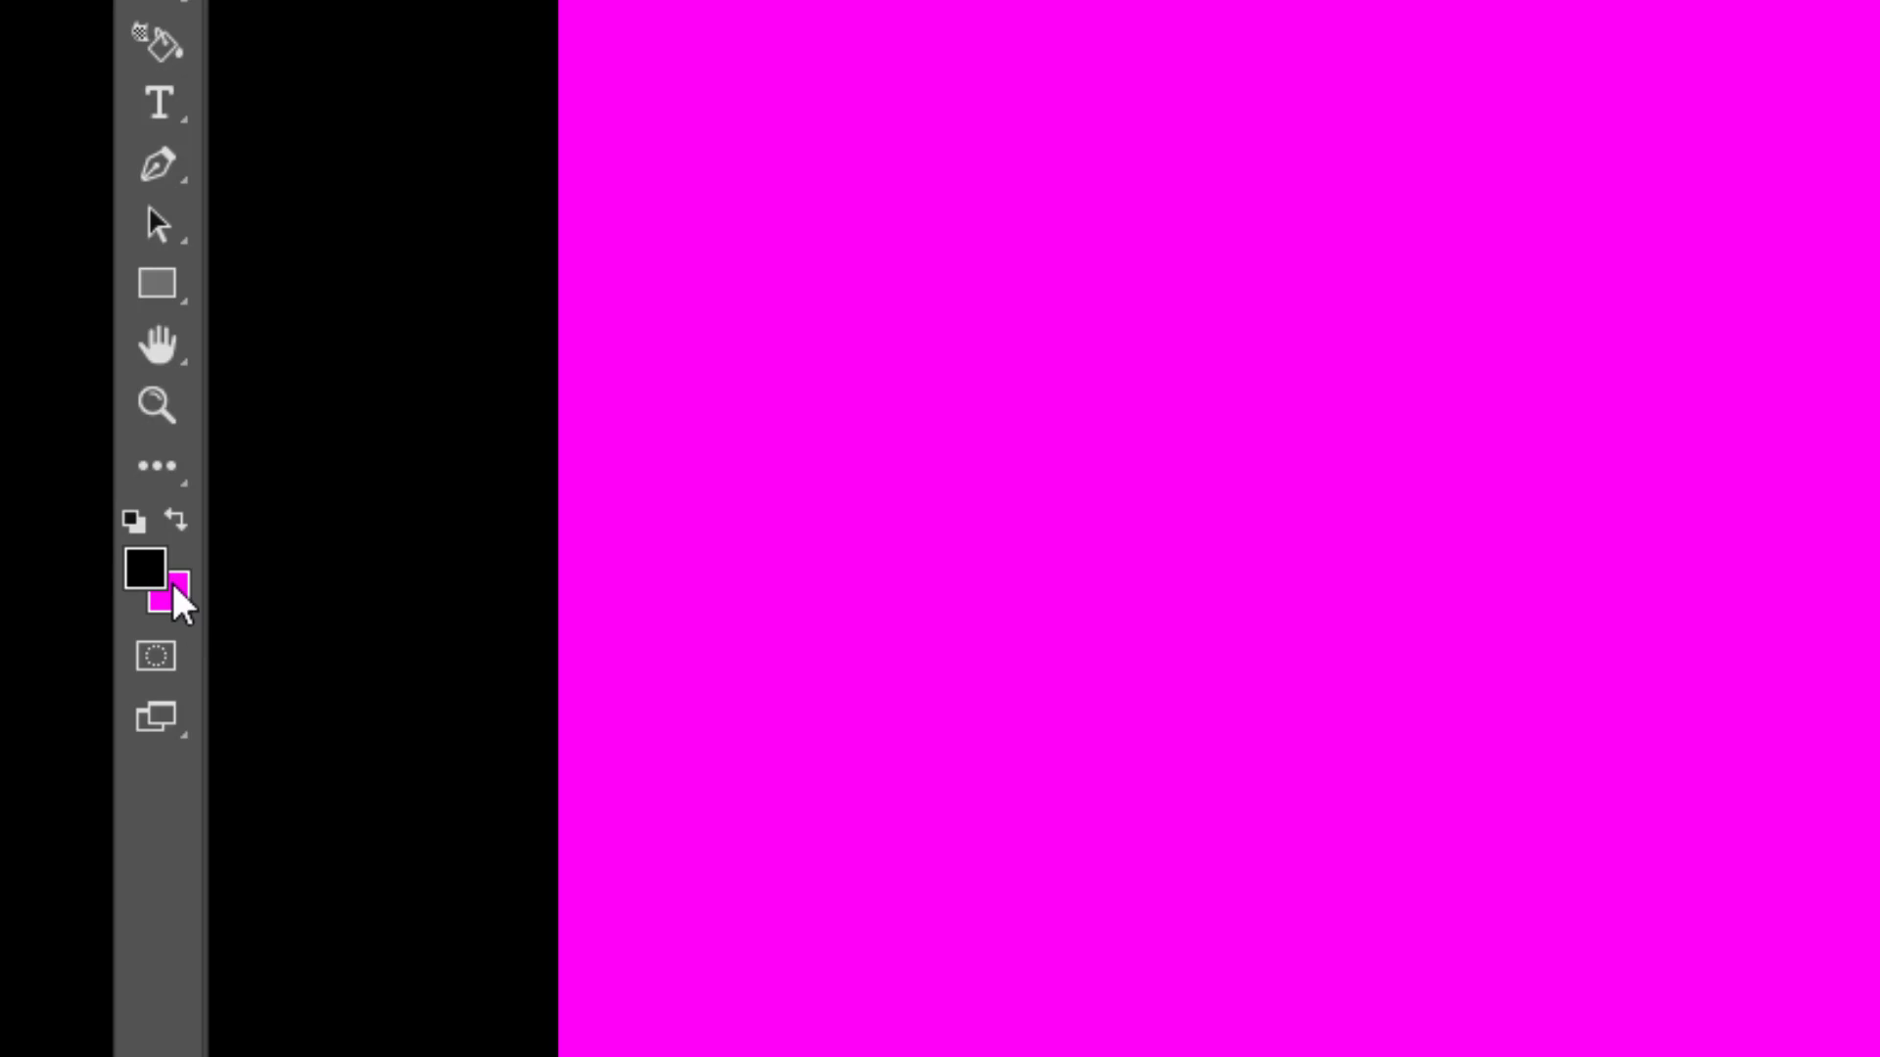
{"action": "left_click", "coordinate": [174, 593]}
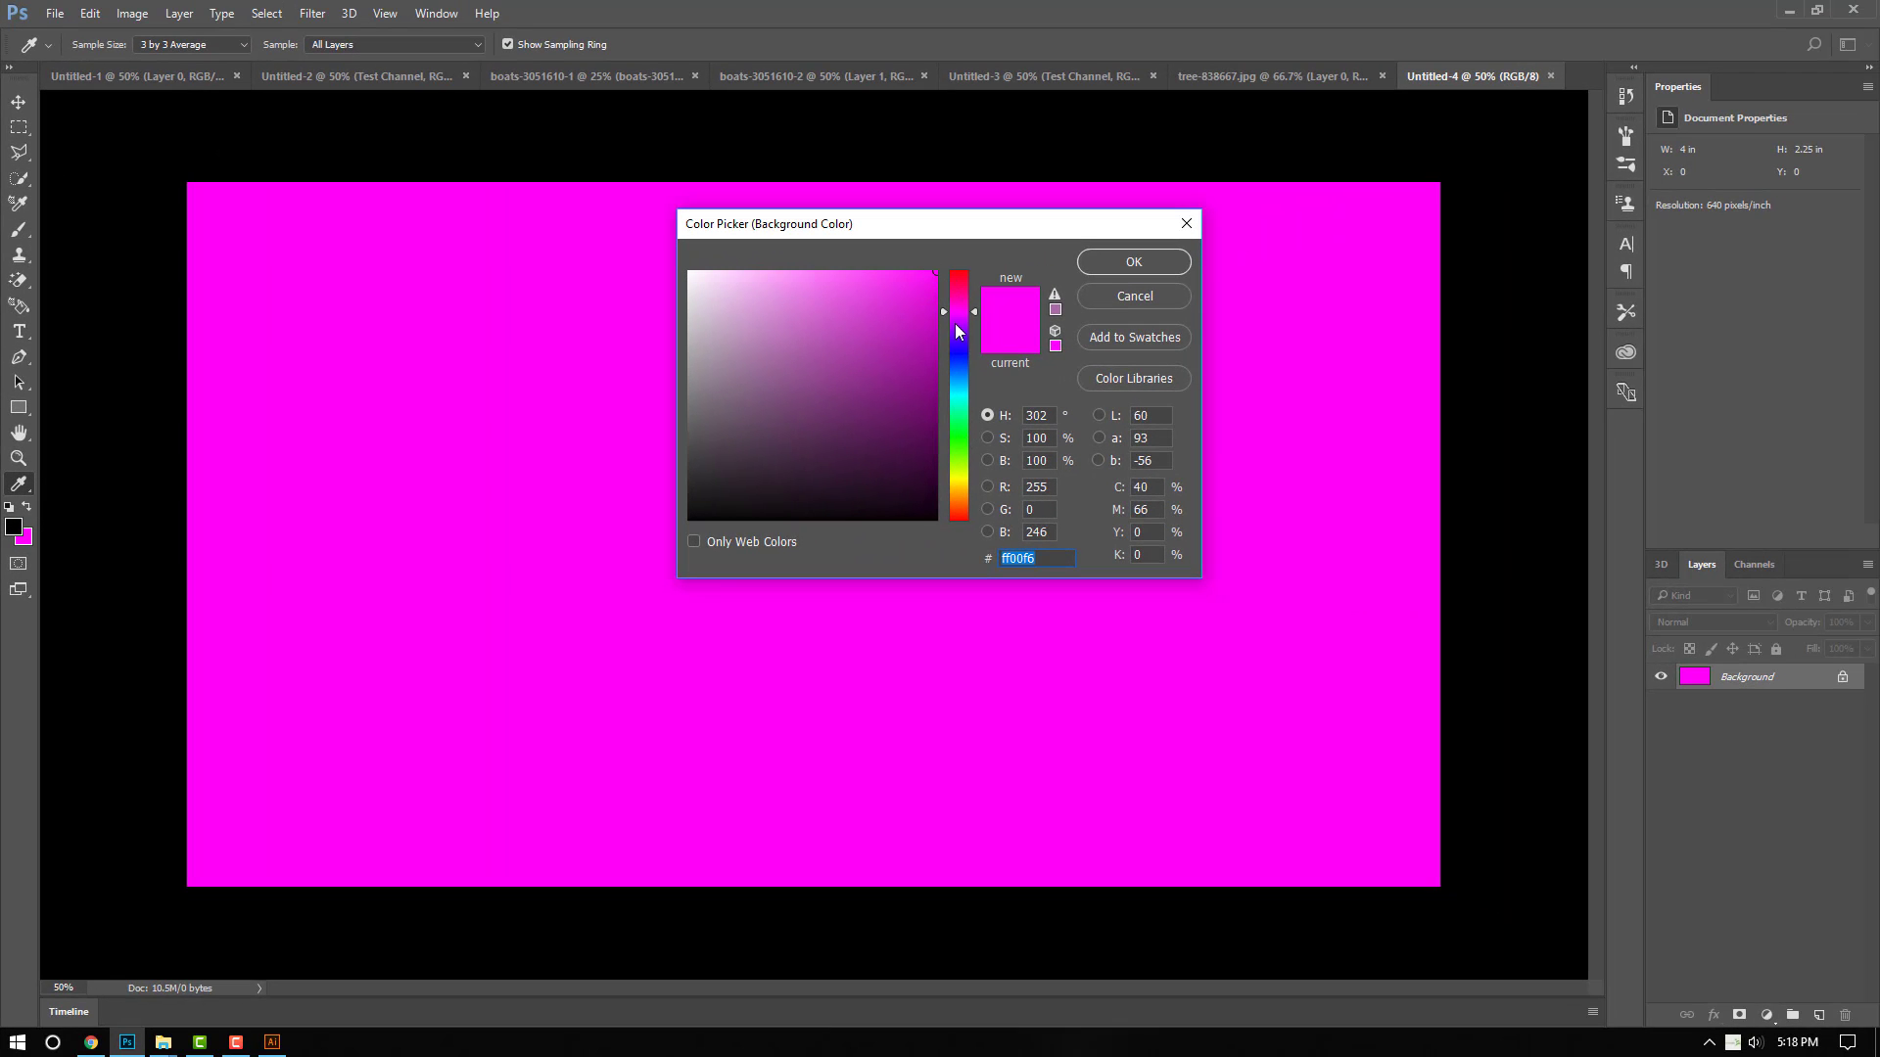
{"action": "left_click", "coordinate": [1116, 260]}
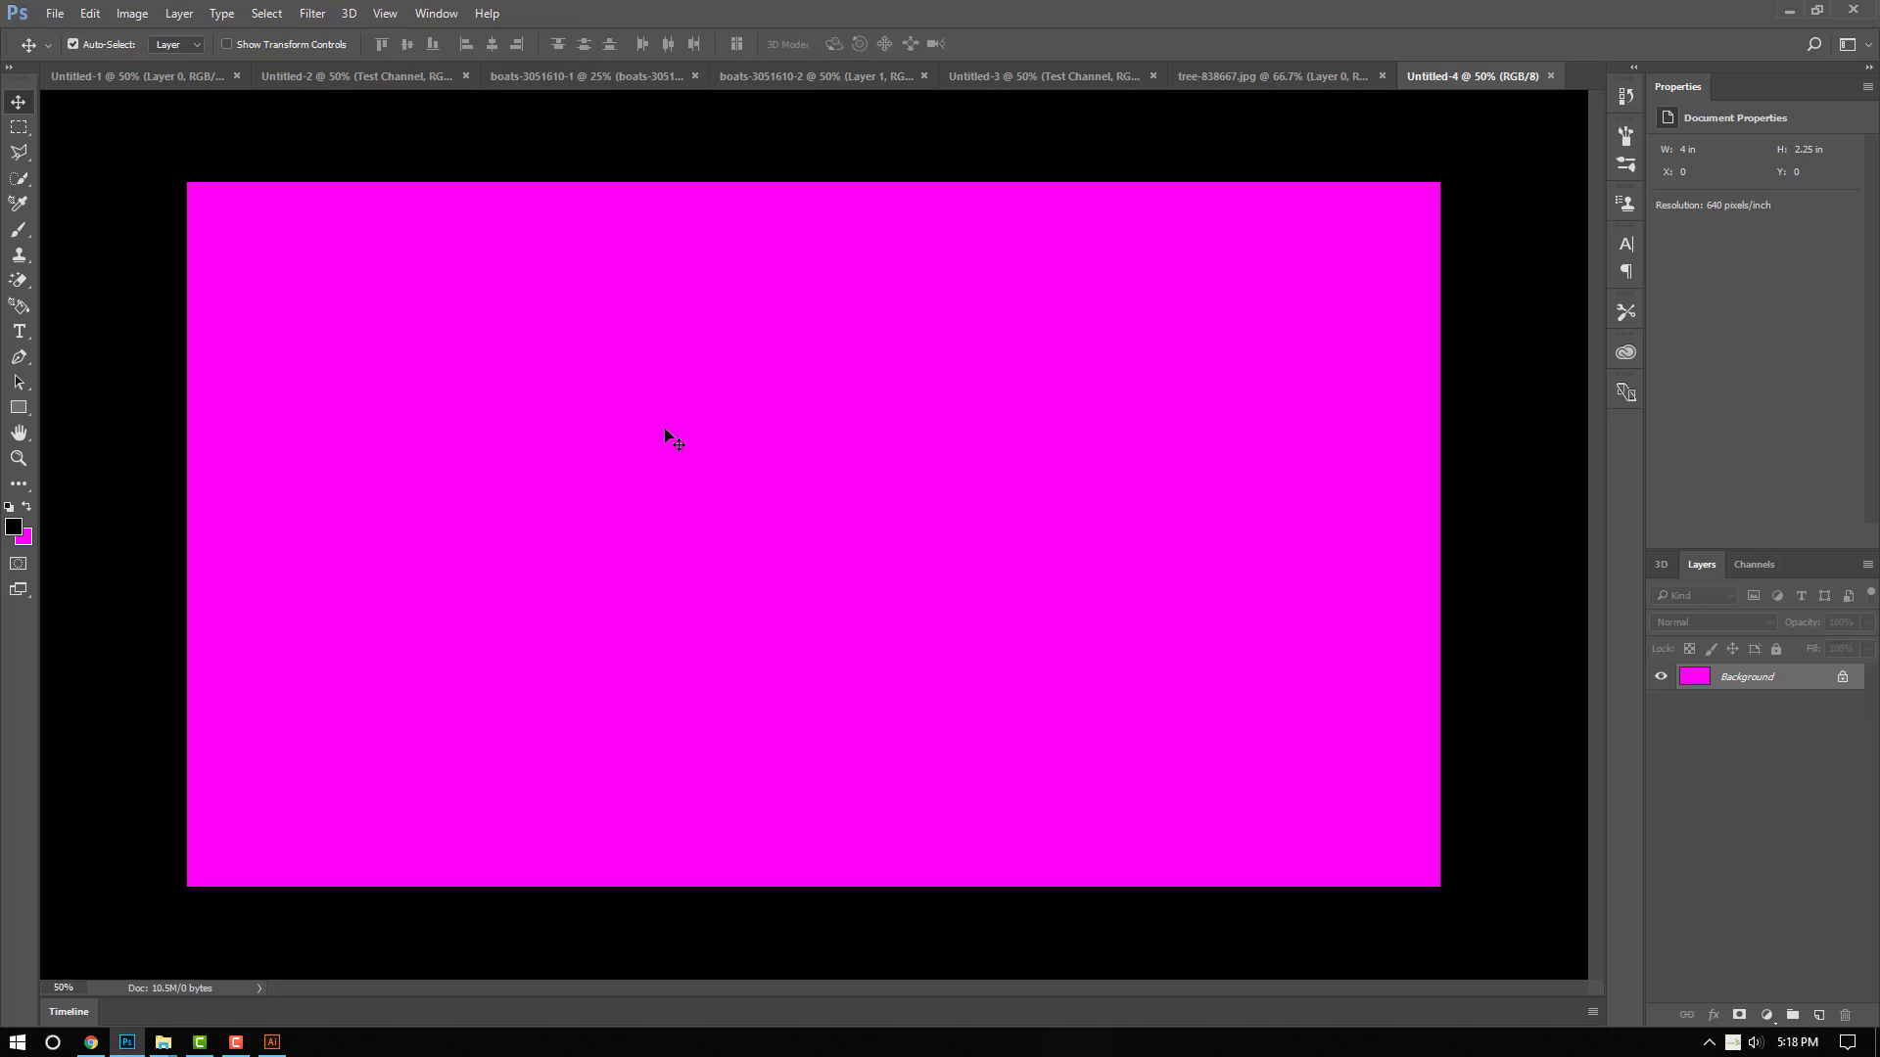
{"action": "left_click", "coordinate": [19, 331]}
{"action": "left_click", "coordinate": [532, 505]}
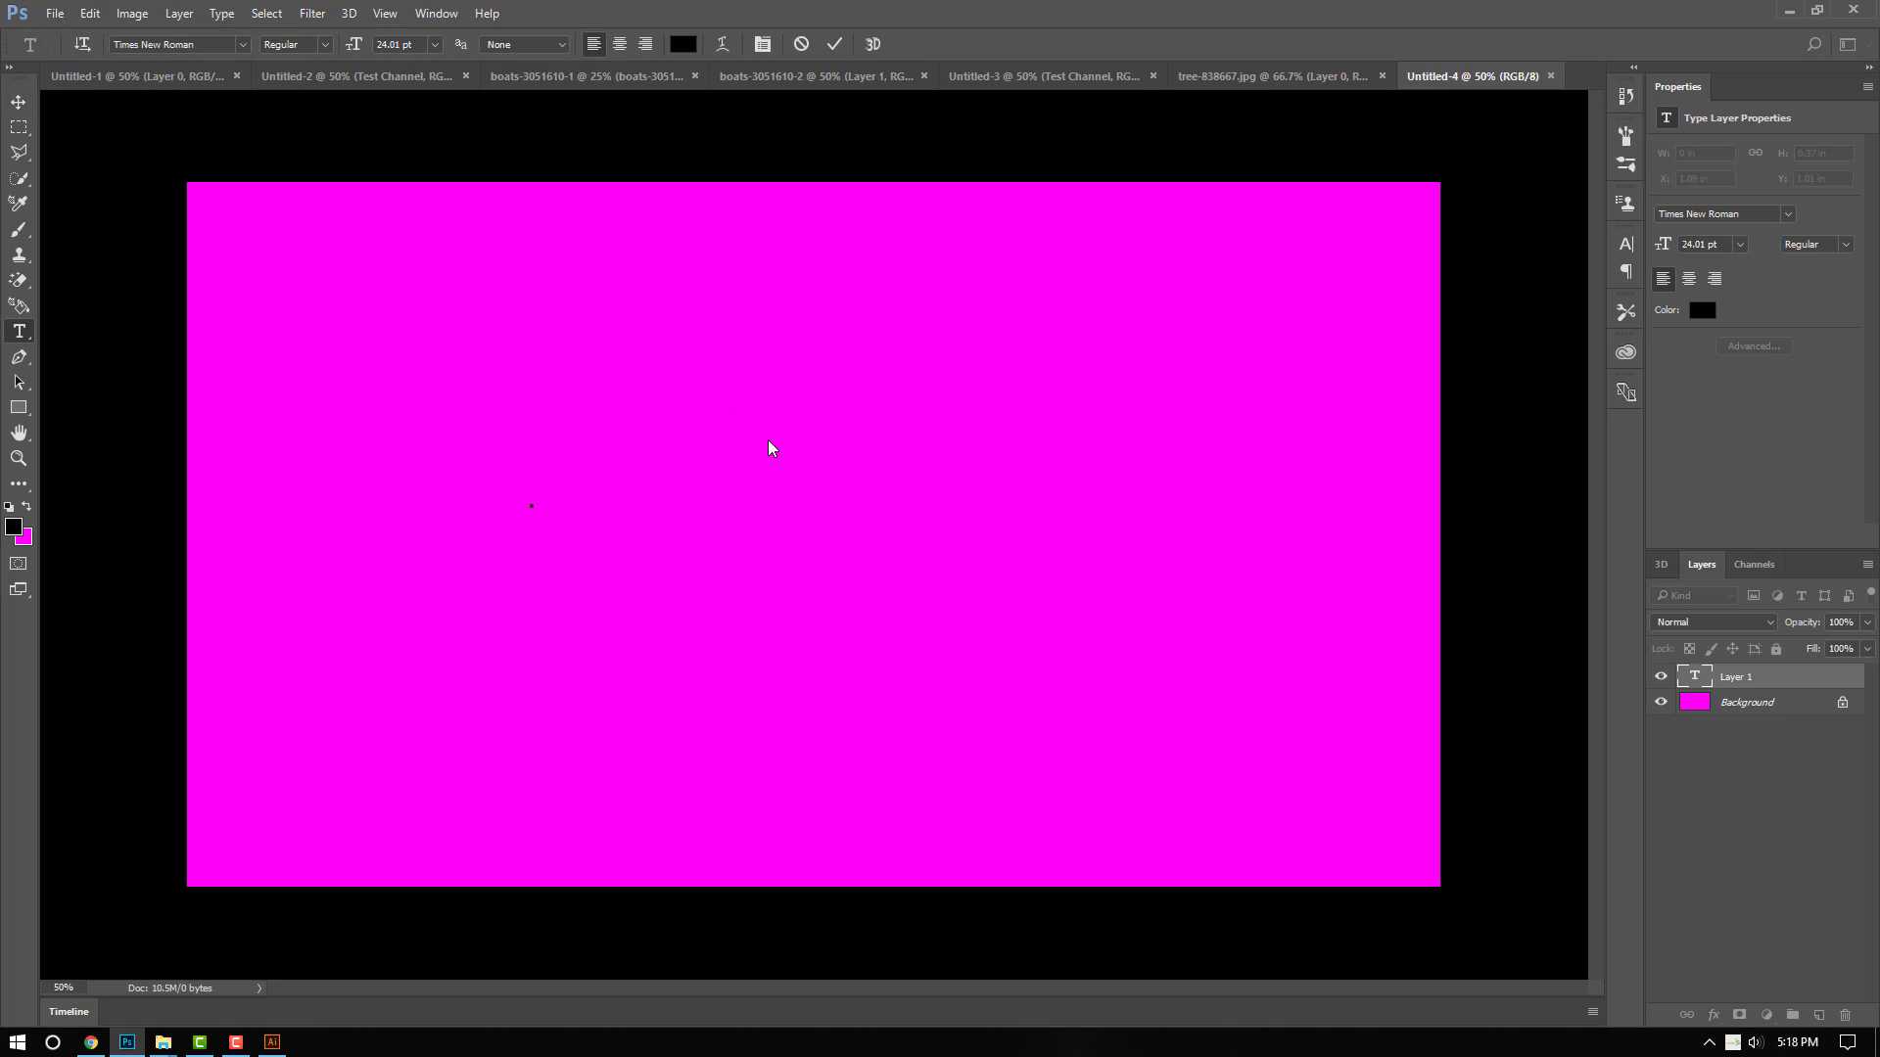
{"action": "left_click", "coordinate": [51, 15]}
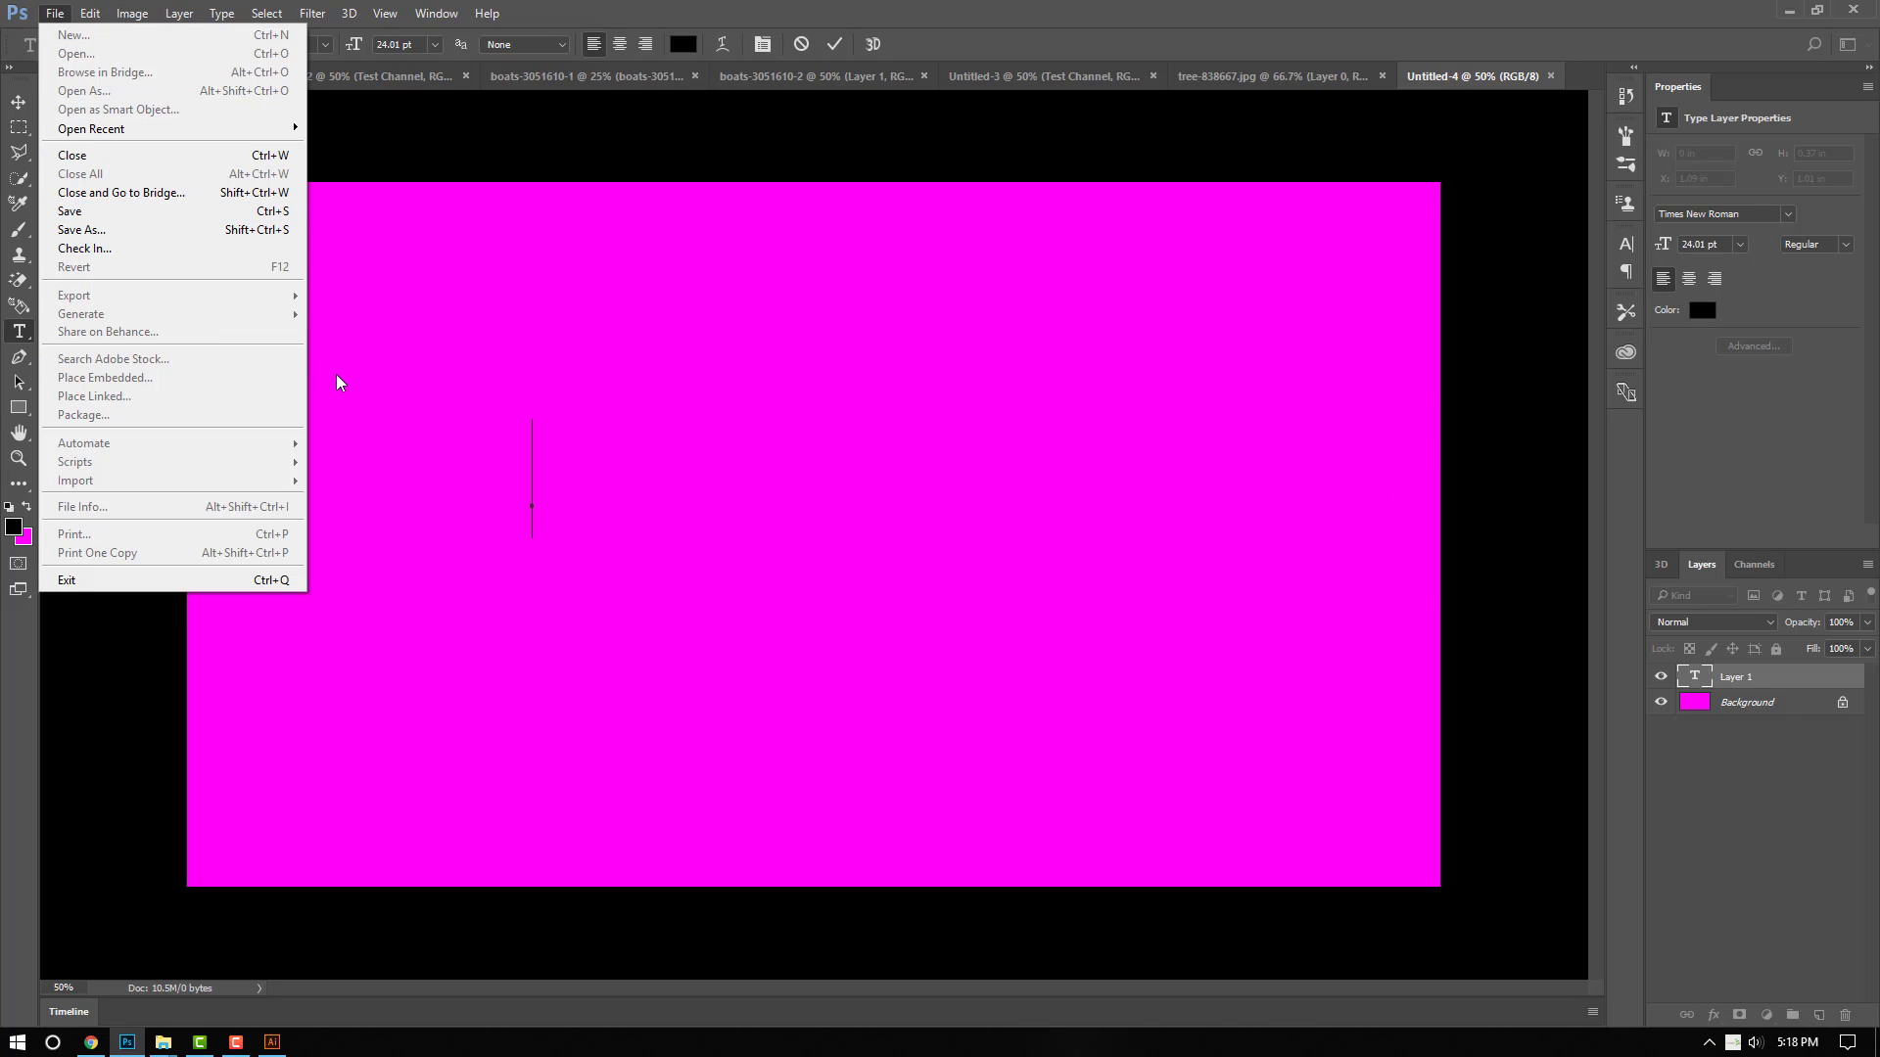
{"action": "key", "text": "Escape"}
{"action": "left_click", "coordinate": [17, 101]}
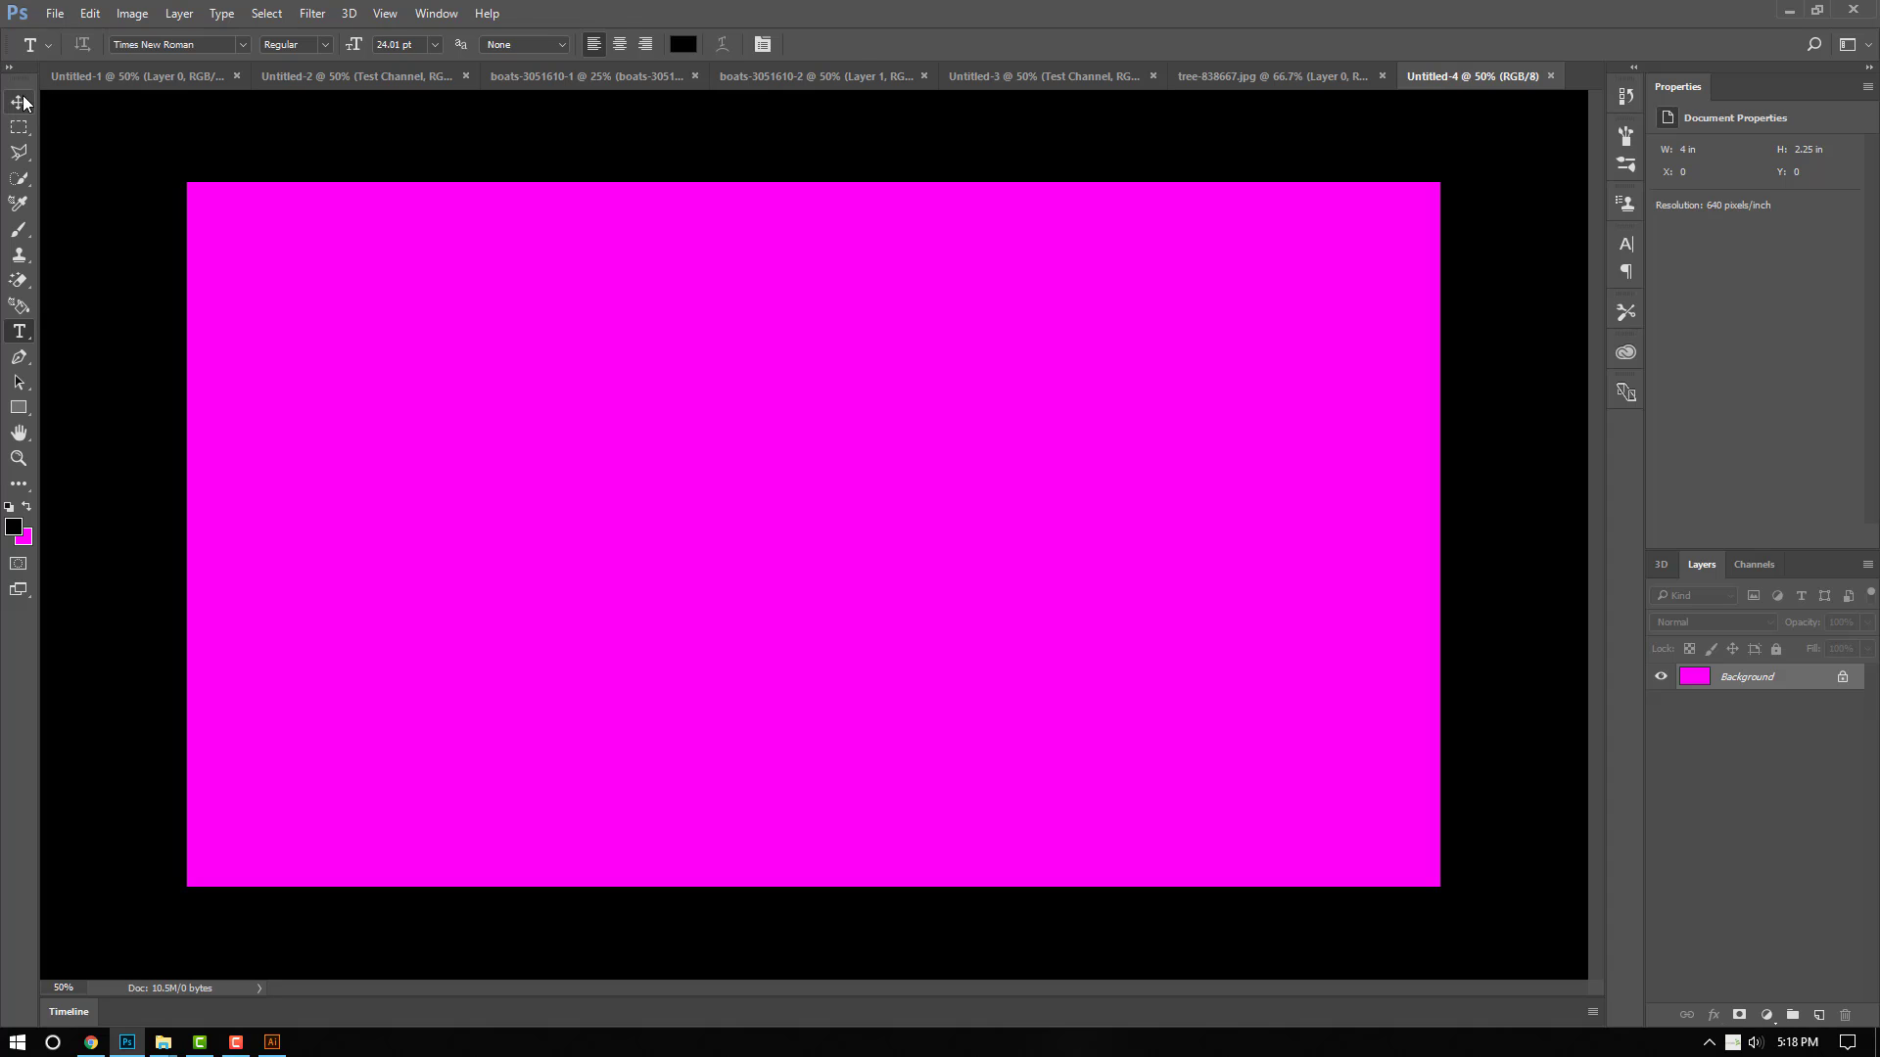
{"action": "left_click", "coordinate": [54, 13]}
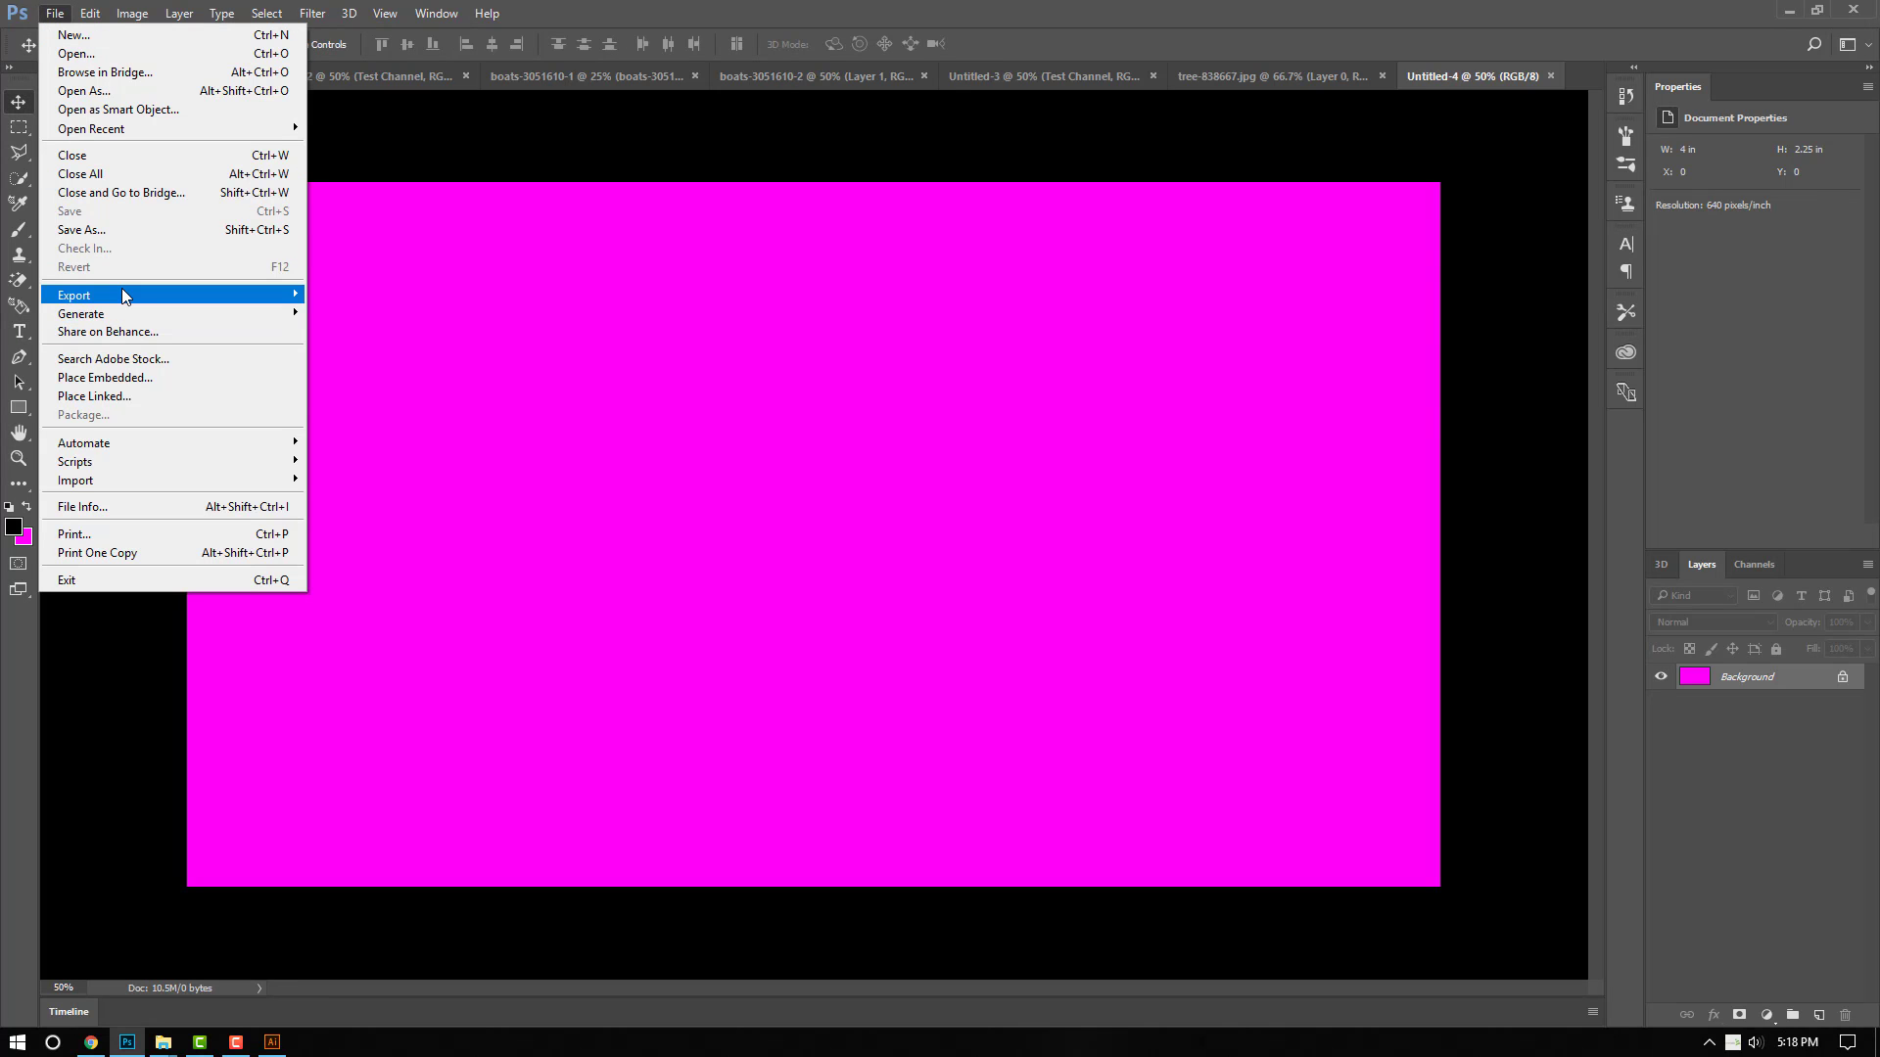
{"action": "mouse_move", "coordinate": [89, 296]}
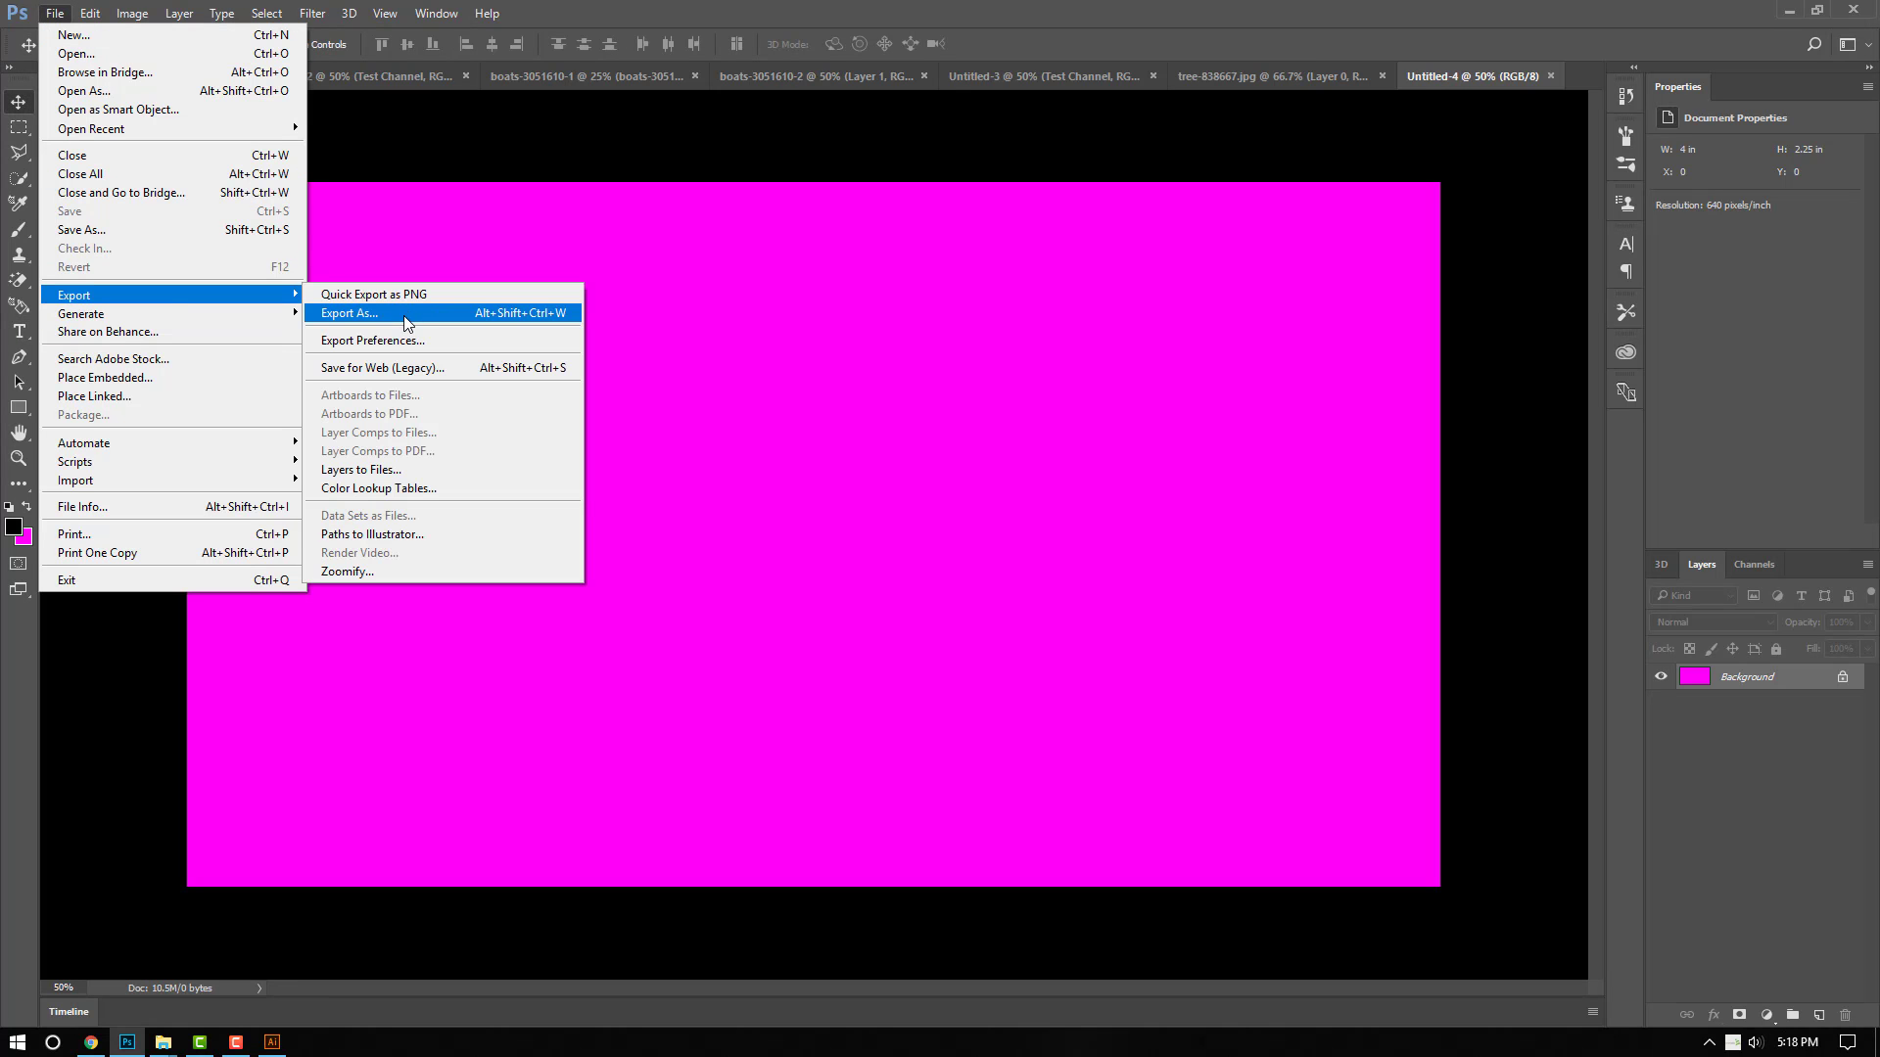
{"action": "left_click", "coordinate": [405, 313]}
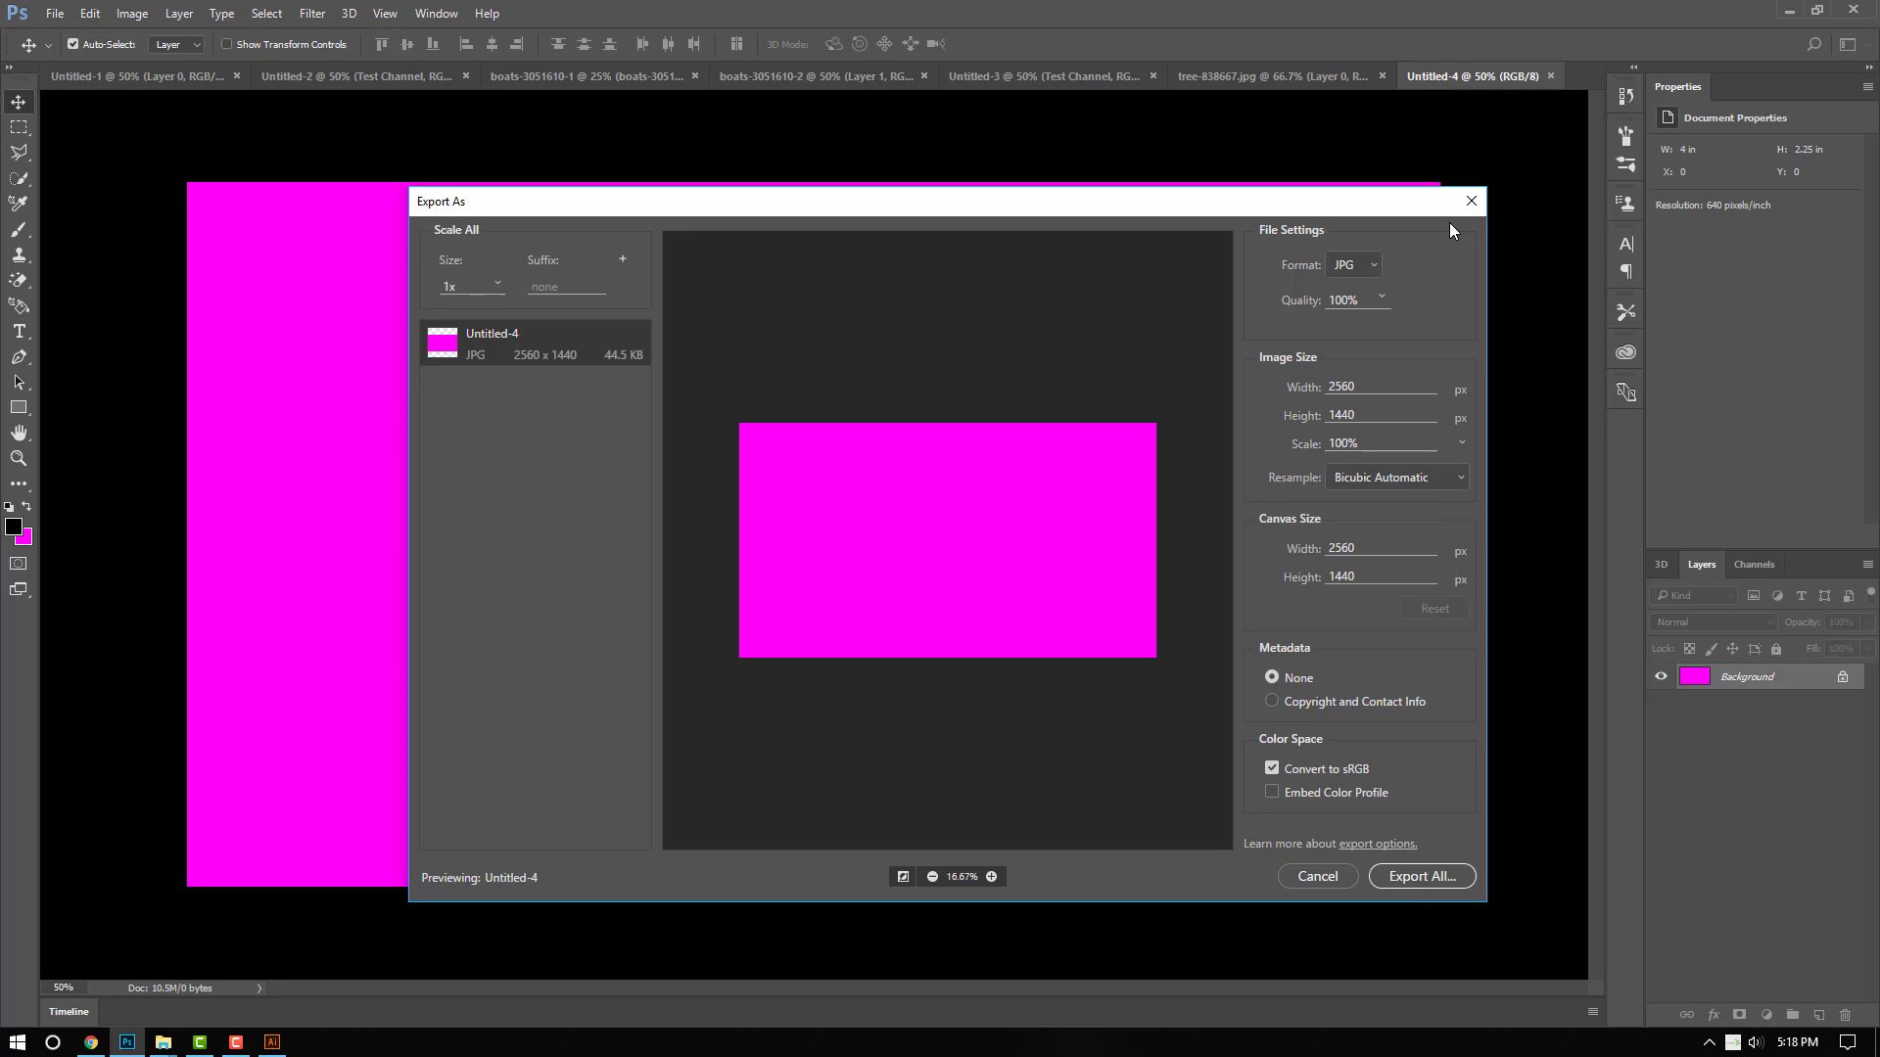
{"action": "left_click", "coordinate": [1471, 200]}
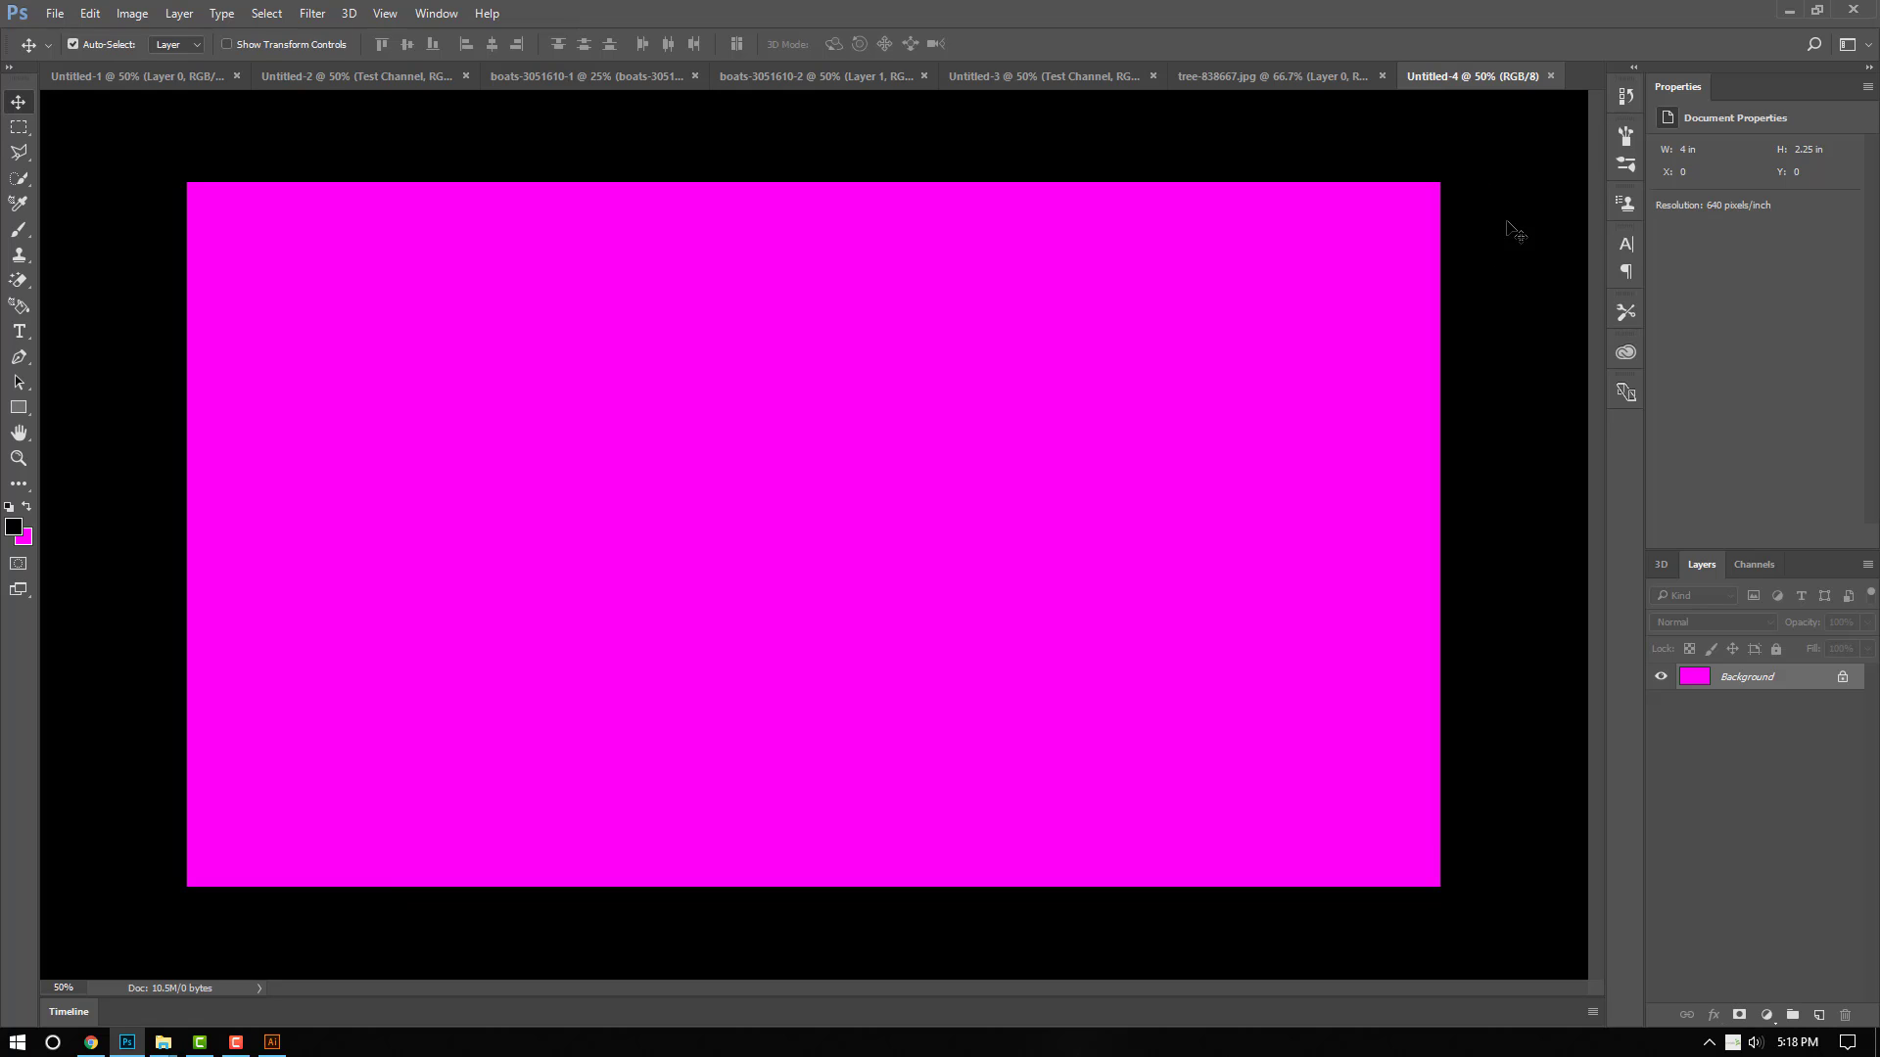
Step: Close the Photoshop window and refresh the Windows desktop
{"action": "left_click", "coordinate": [1854, 12]}
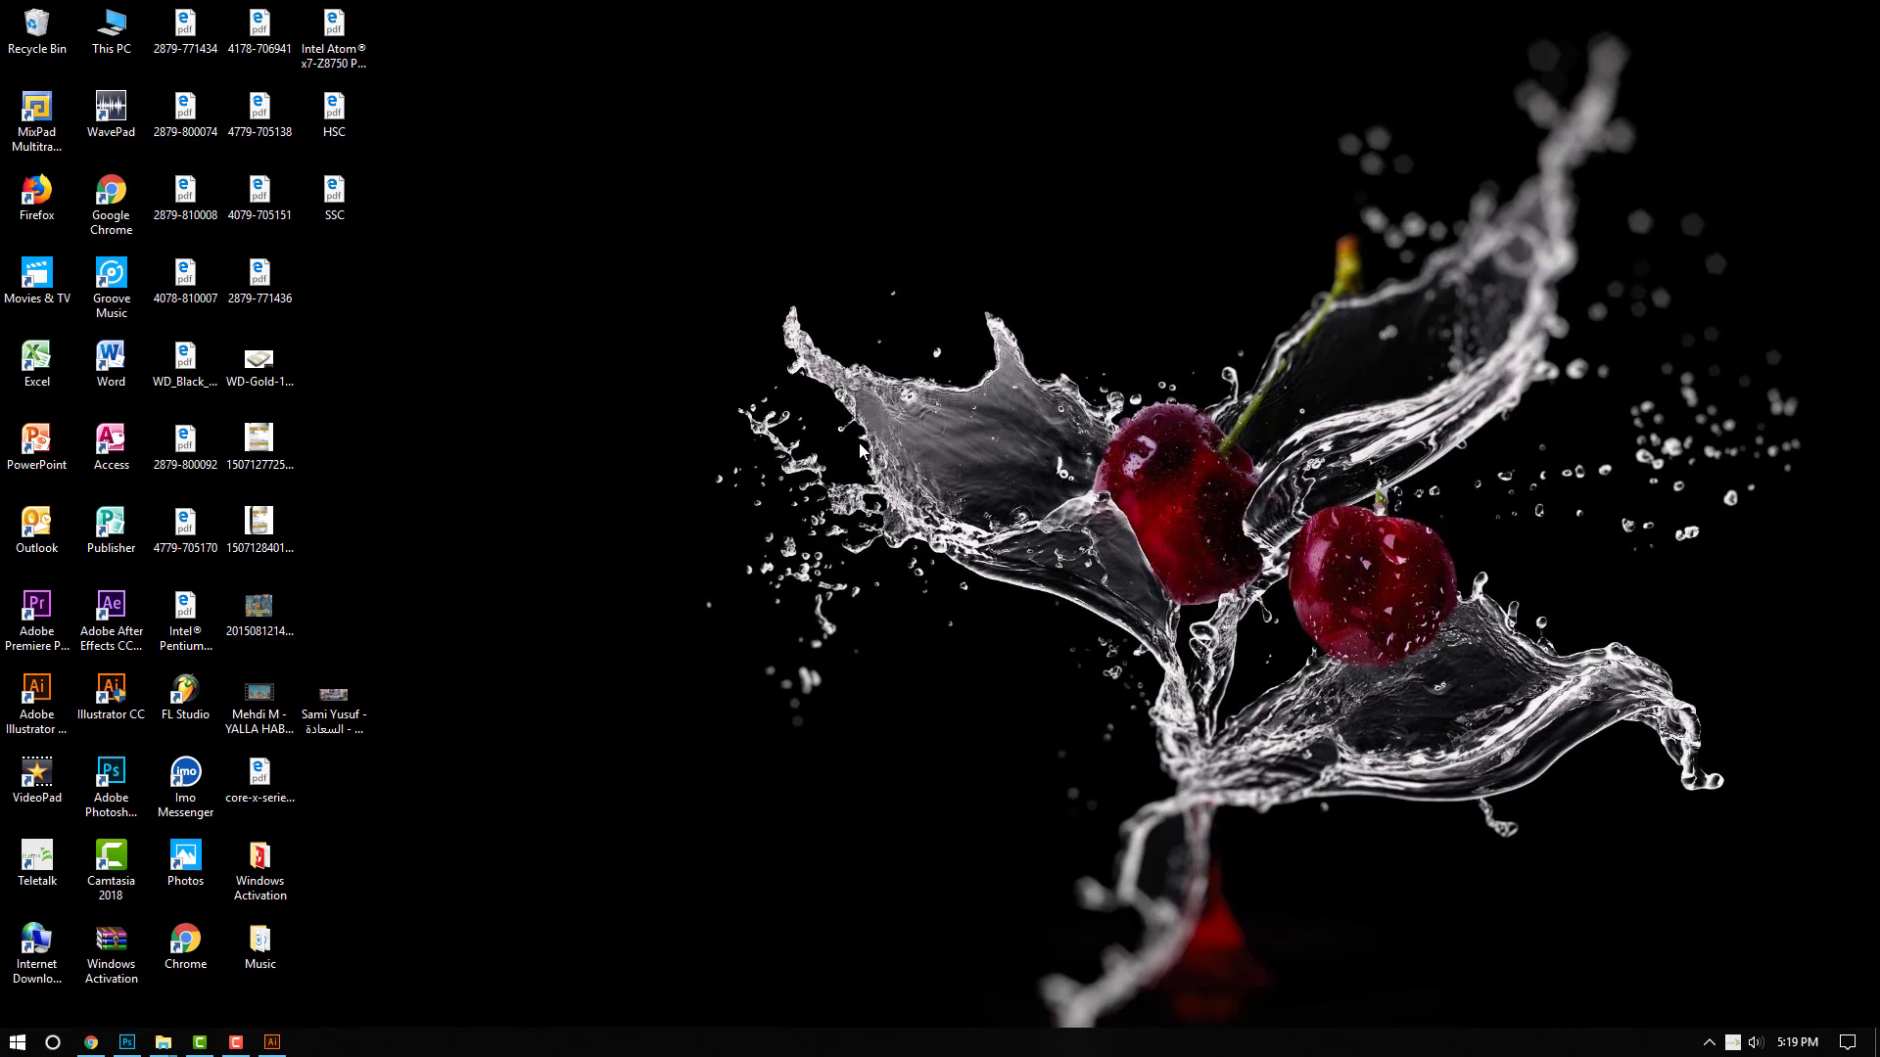
{"action": "left_click_drag", "start_coordinate": [804, 431], "coordinate": [994, 584]}
{"action": "right_click", "coordinate": [948, 592]}
{"action": "left_click", "coordinate": [999, 649]}
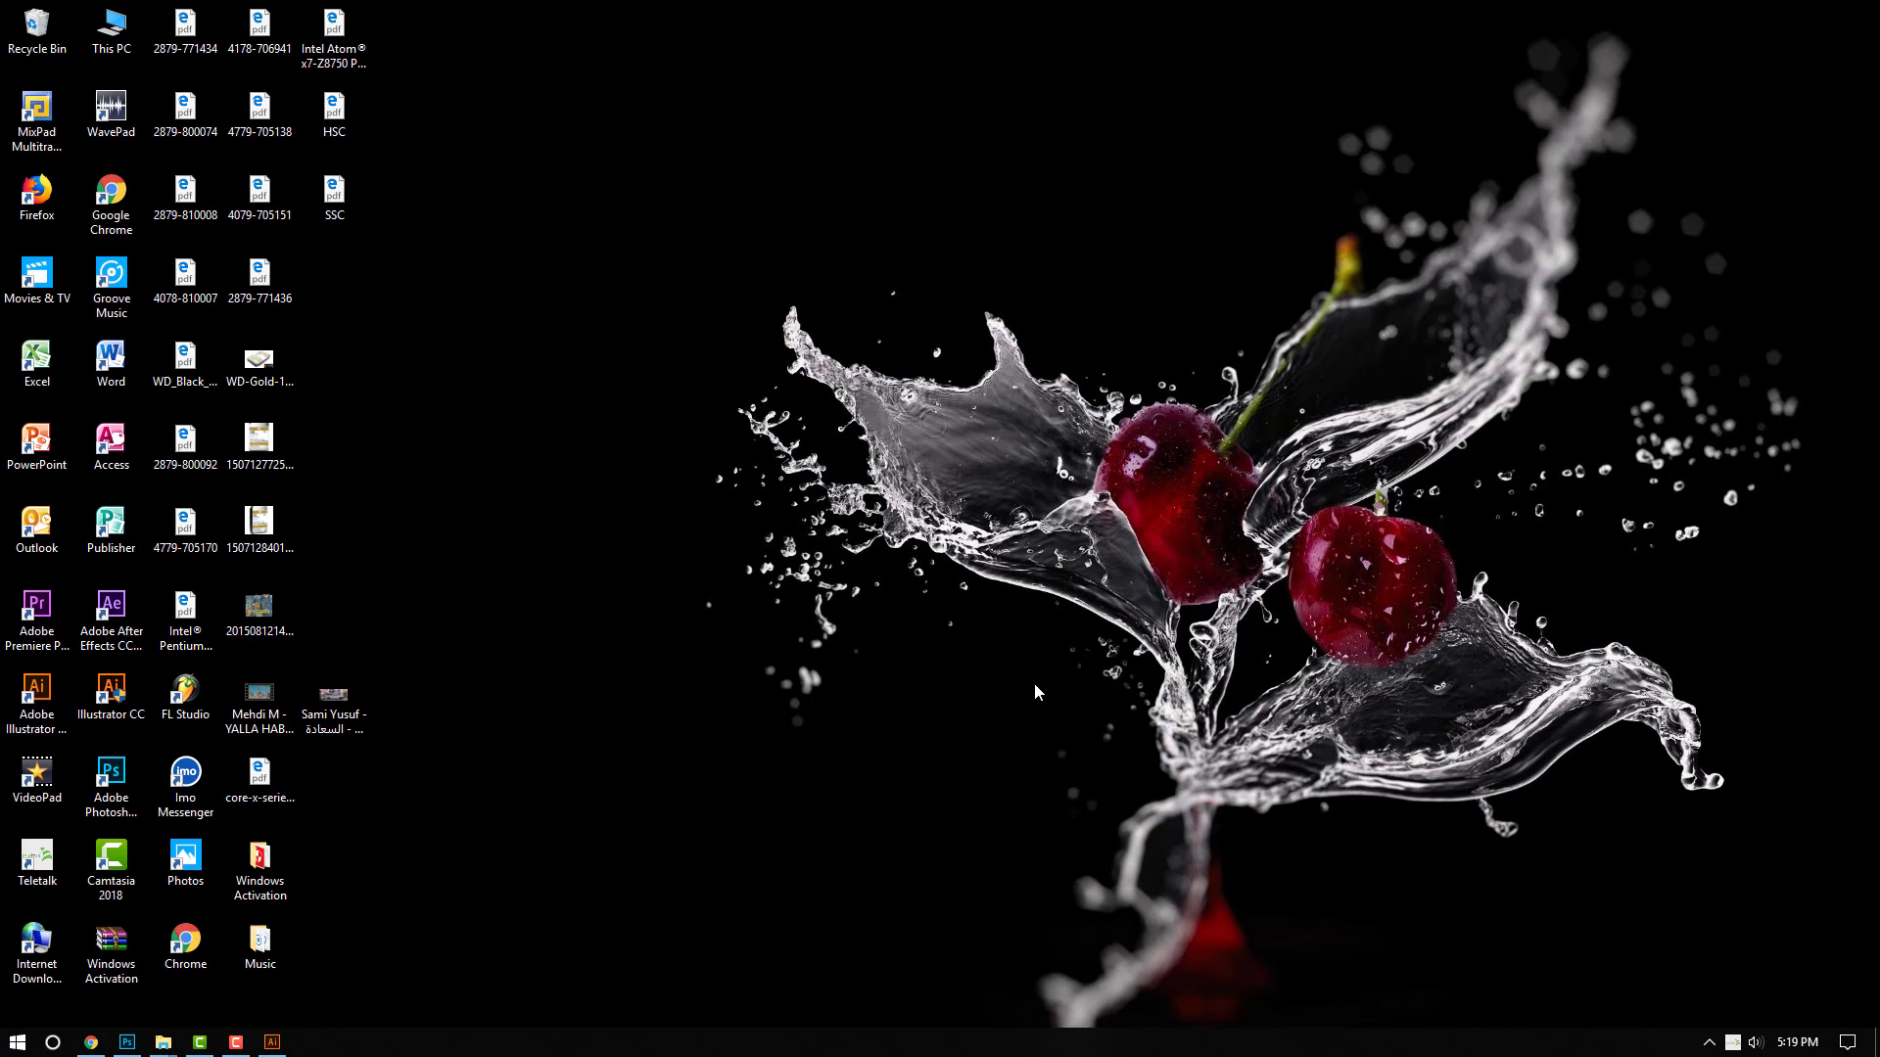